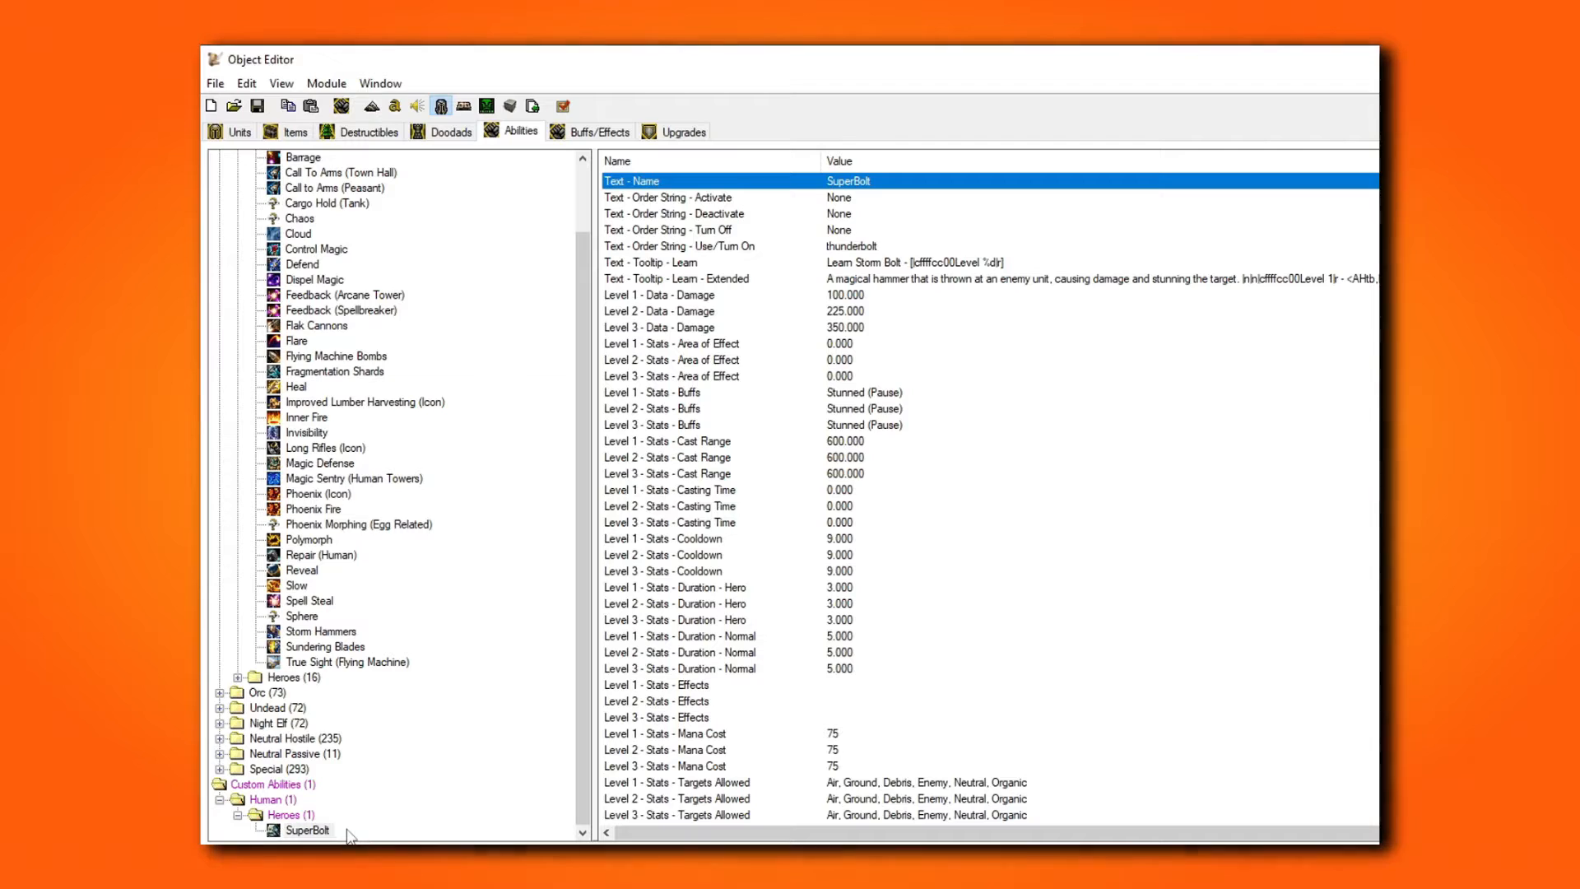
Step: Inspect the Custom Paladin's hero ability and hero skin ability entries among the unit data
left_click(243, 134)
left_click(744, 198)
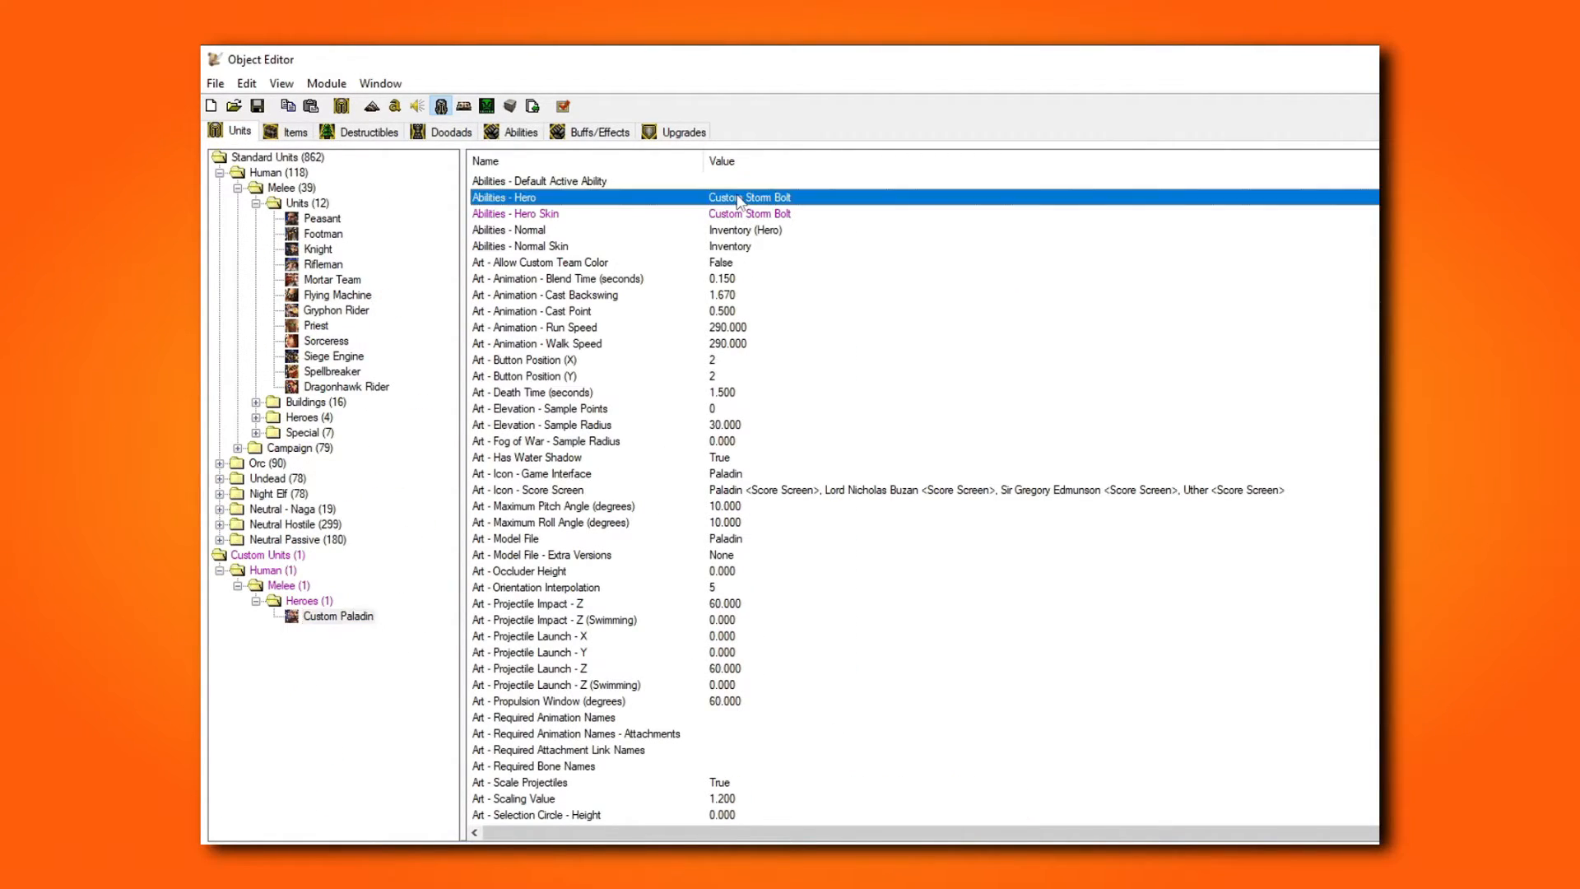
left_click(741, 215)
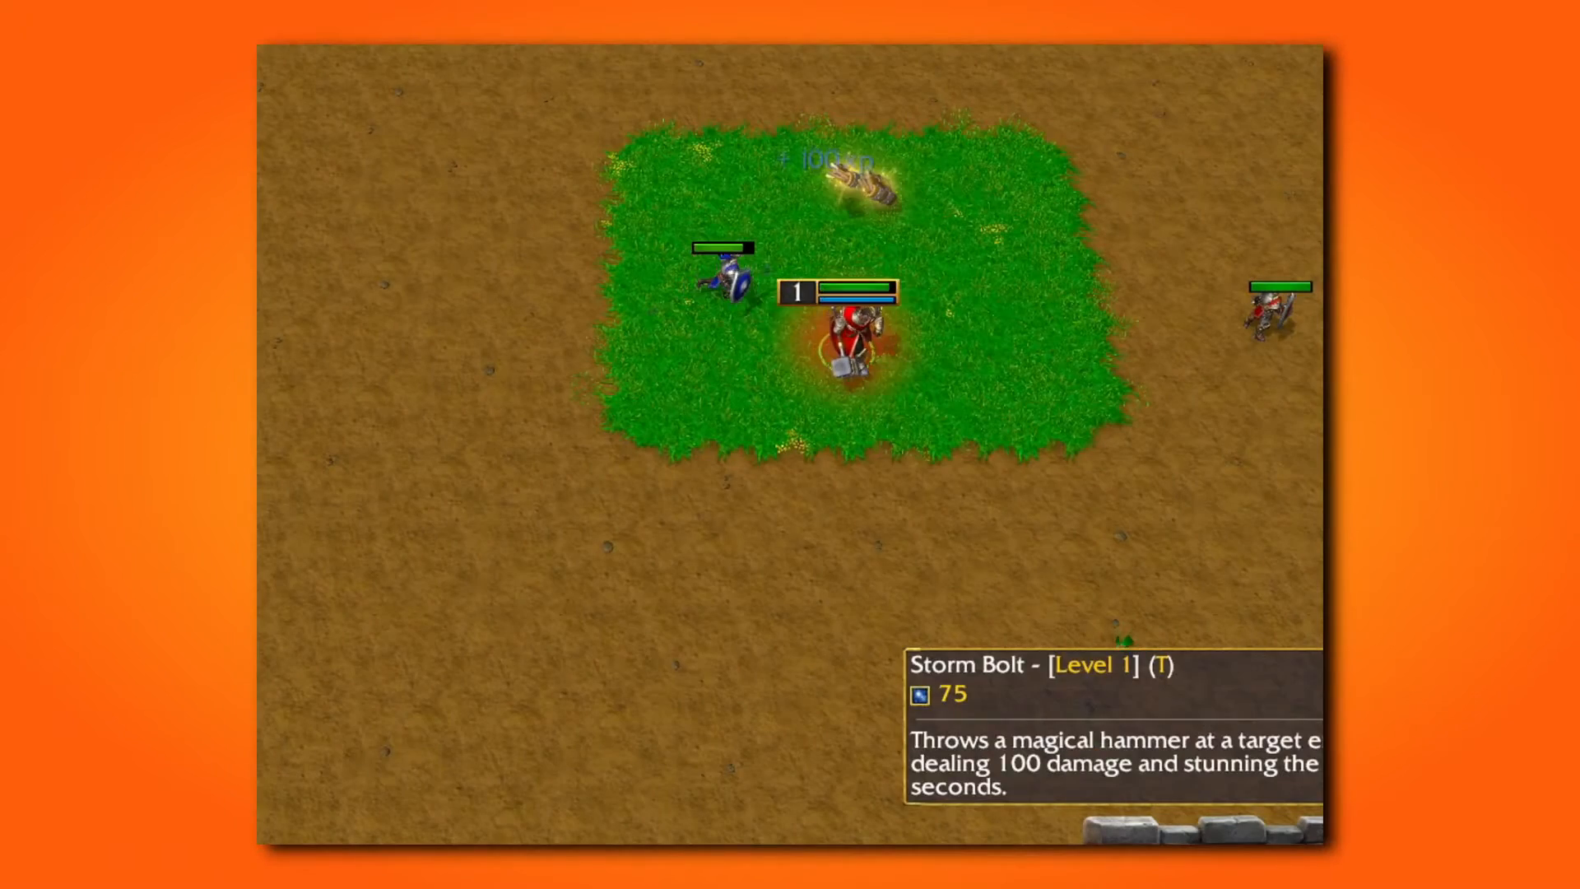
Step: Test Storm Bolt in the game by casting it on a target and moving the hero around
key("t")
left_click(794, 362)
left_click(804, 352)
right_click(688, 613)
right_click(645, 549)
right_click(621, 502)
right_click(611, 413)
right_click(611, 312)
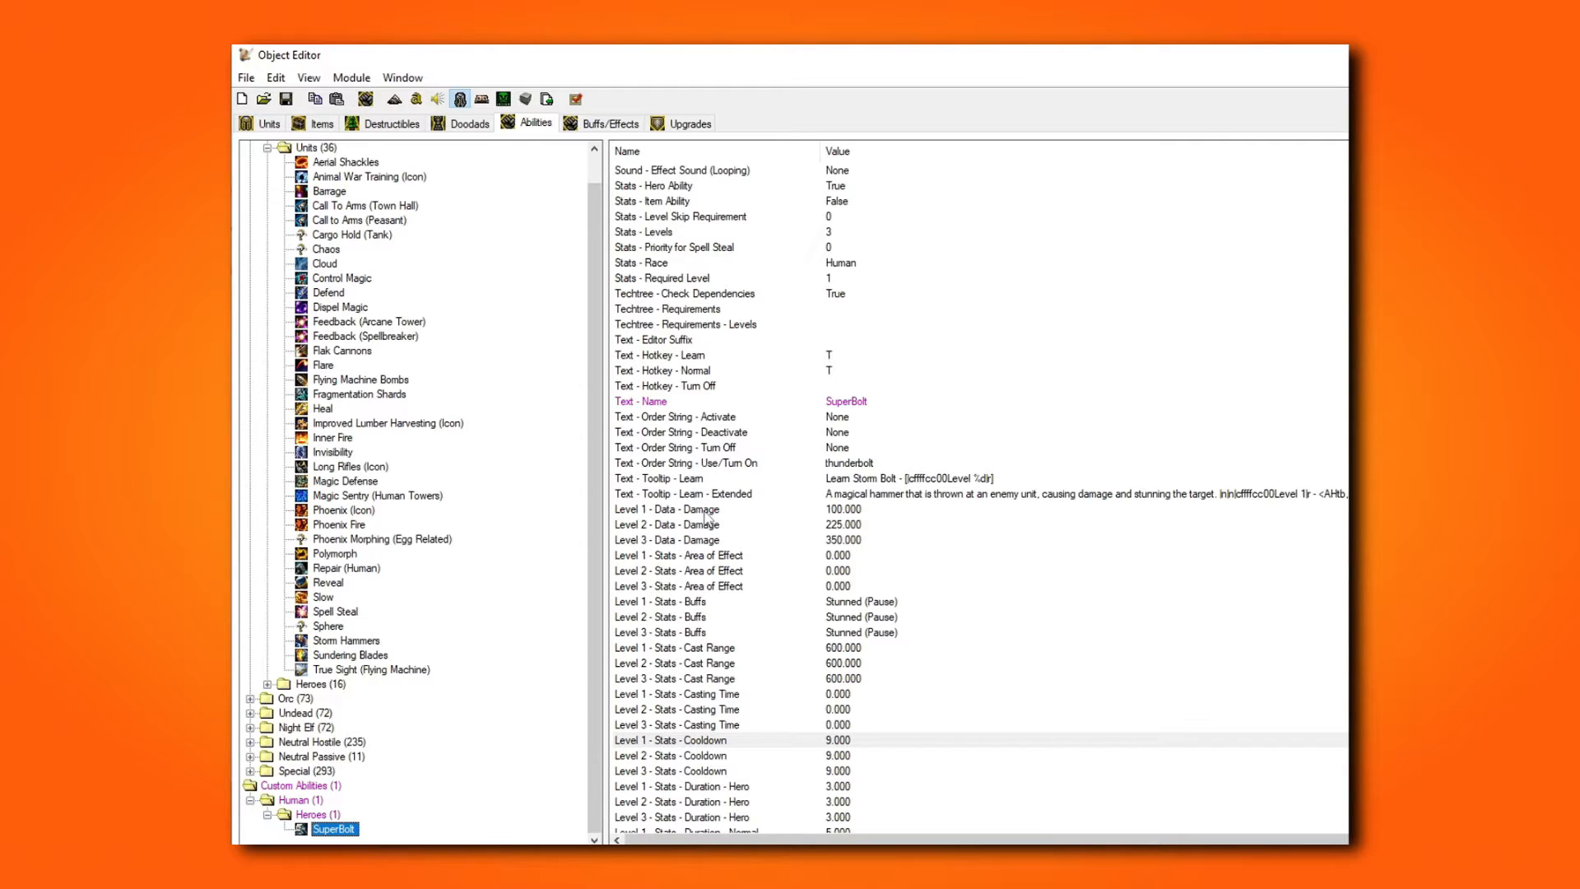
Step: Set the SuperBolt ability's Data - Damage to 0 for levels 1, 2 and 3
double_click(706, 512)
type("0")
key("Return")
type("0")
key("Return")
double_click(839, 540)
type("0")
key("Return")
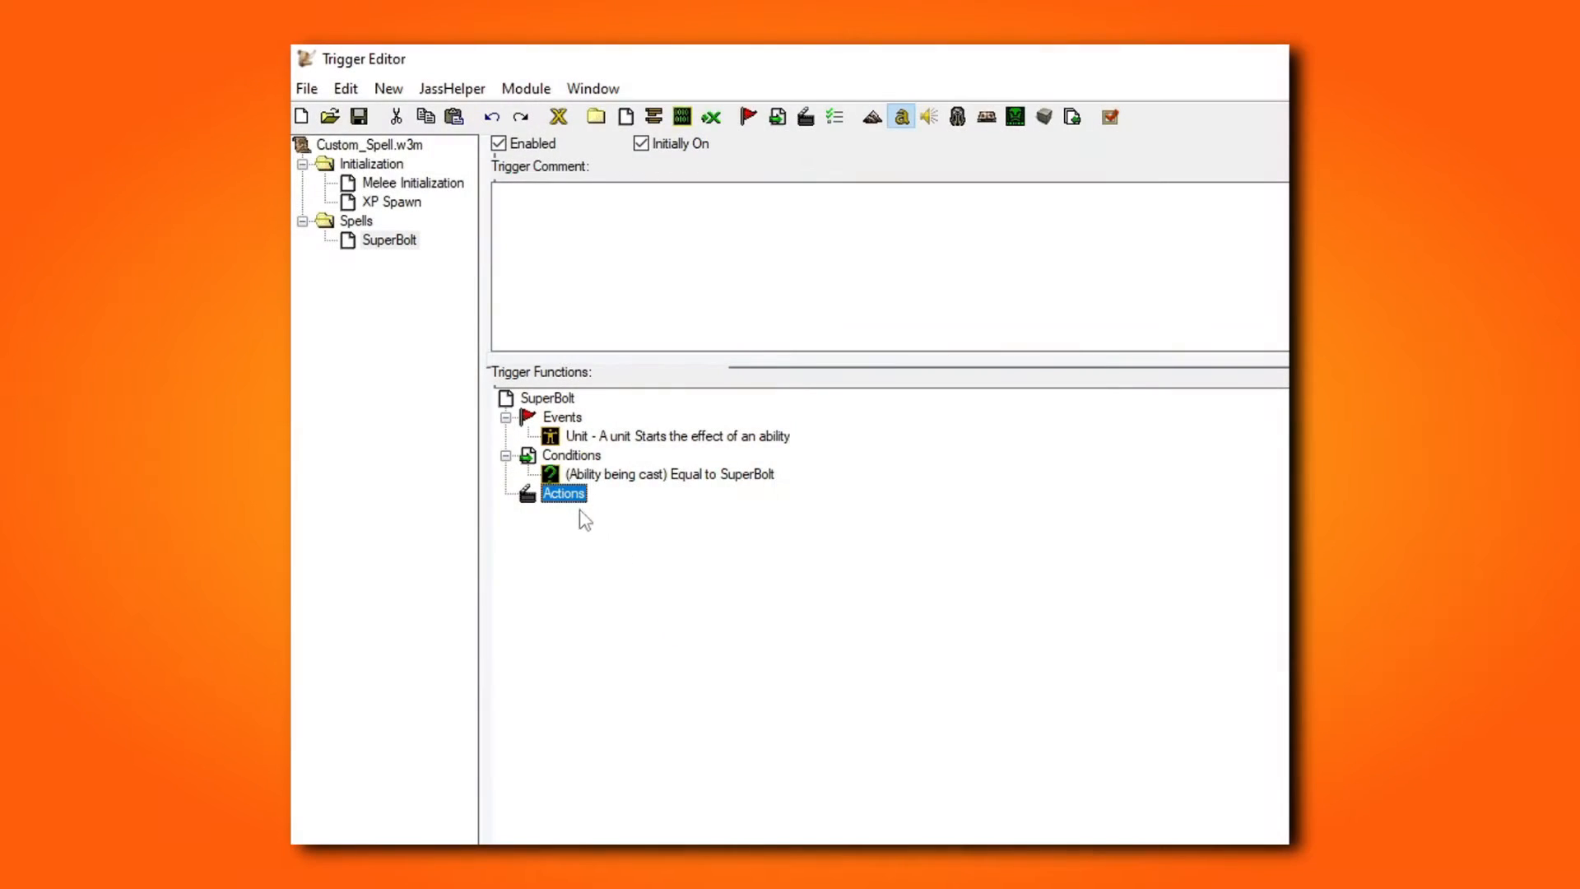
Step: Add an If / Then / Else action to the SuperBolt trigger
right_click(566, 494)
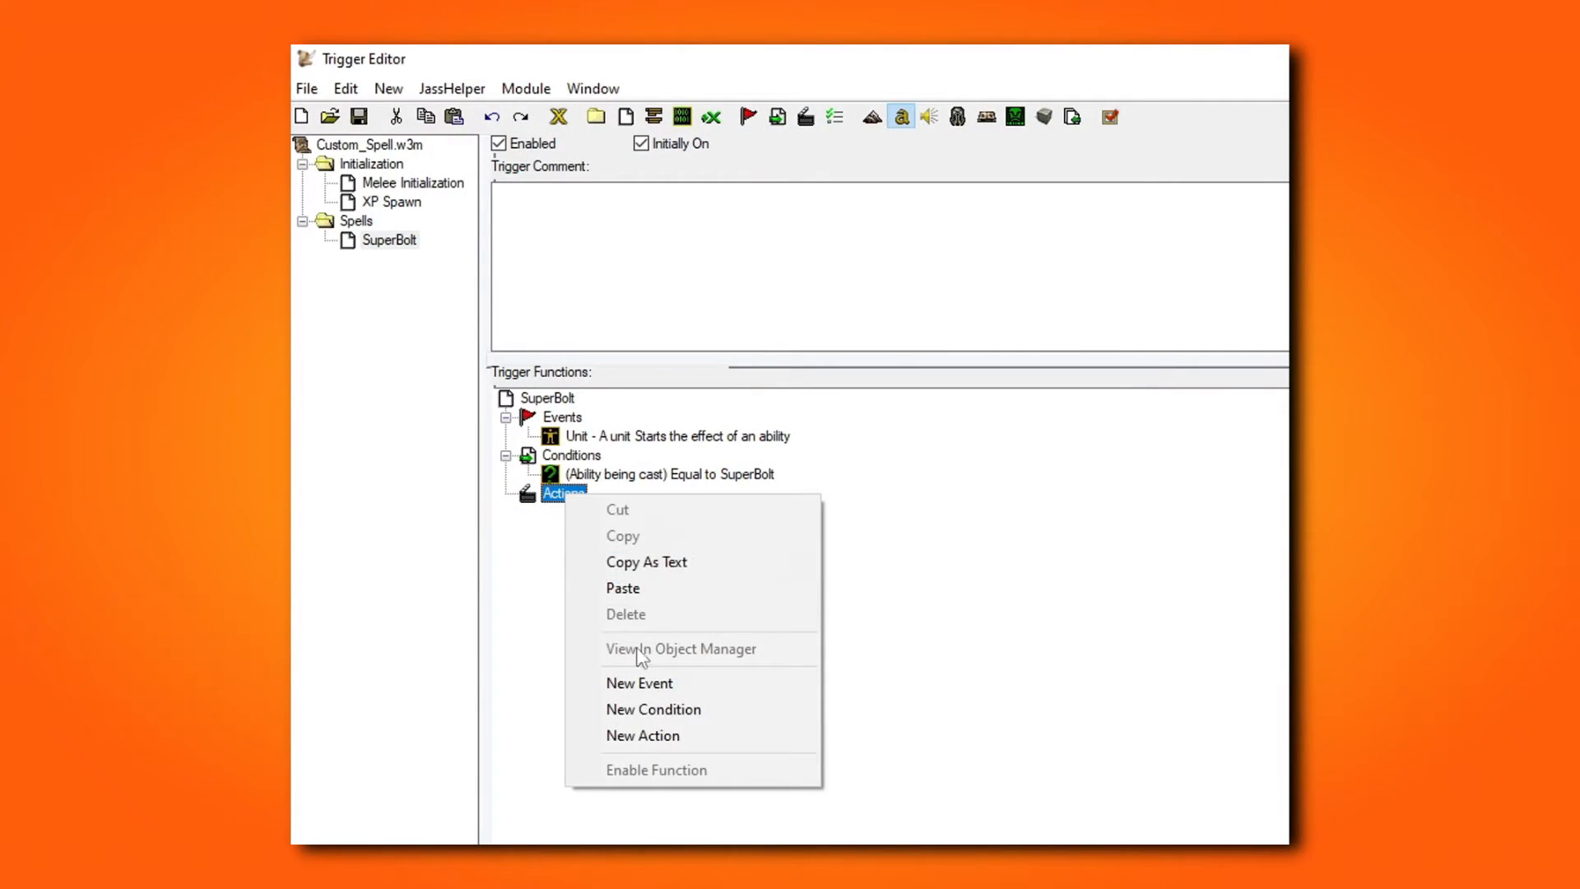
left_click(706, 740)
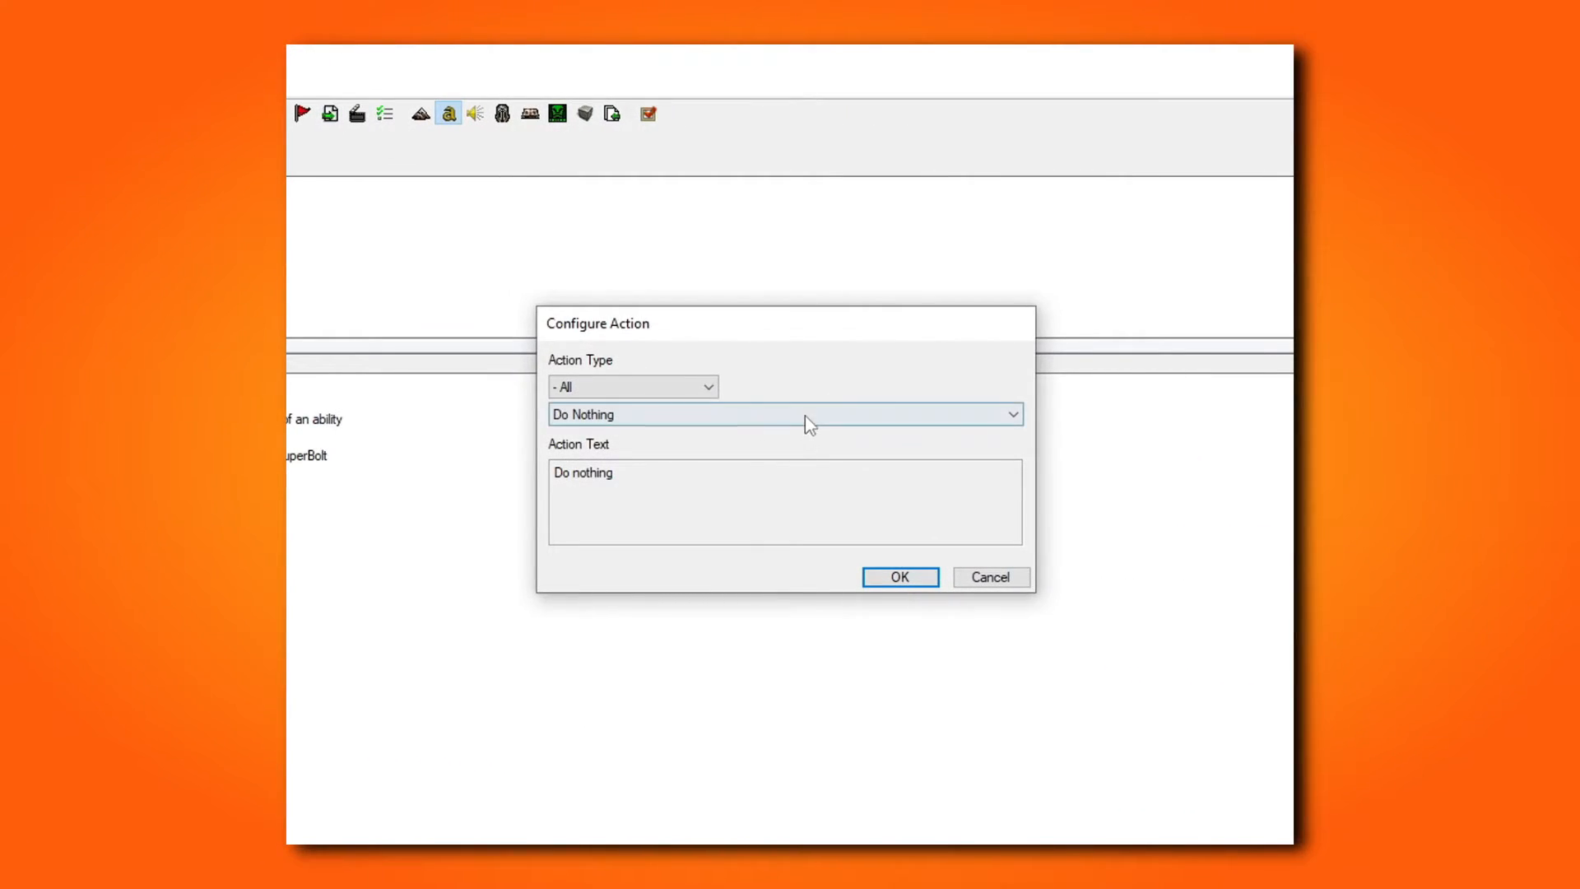
left_click(805, 416)
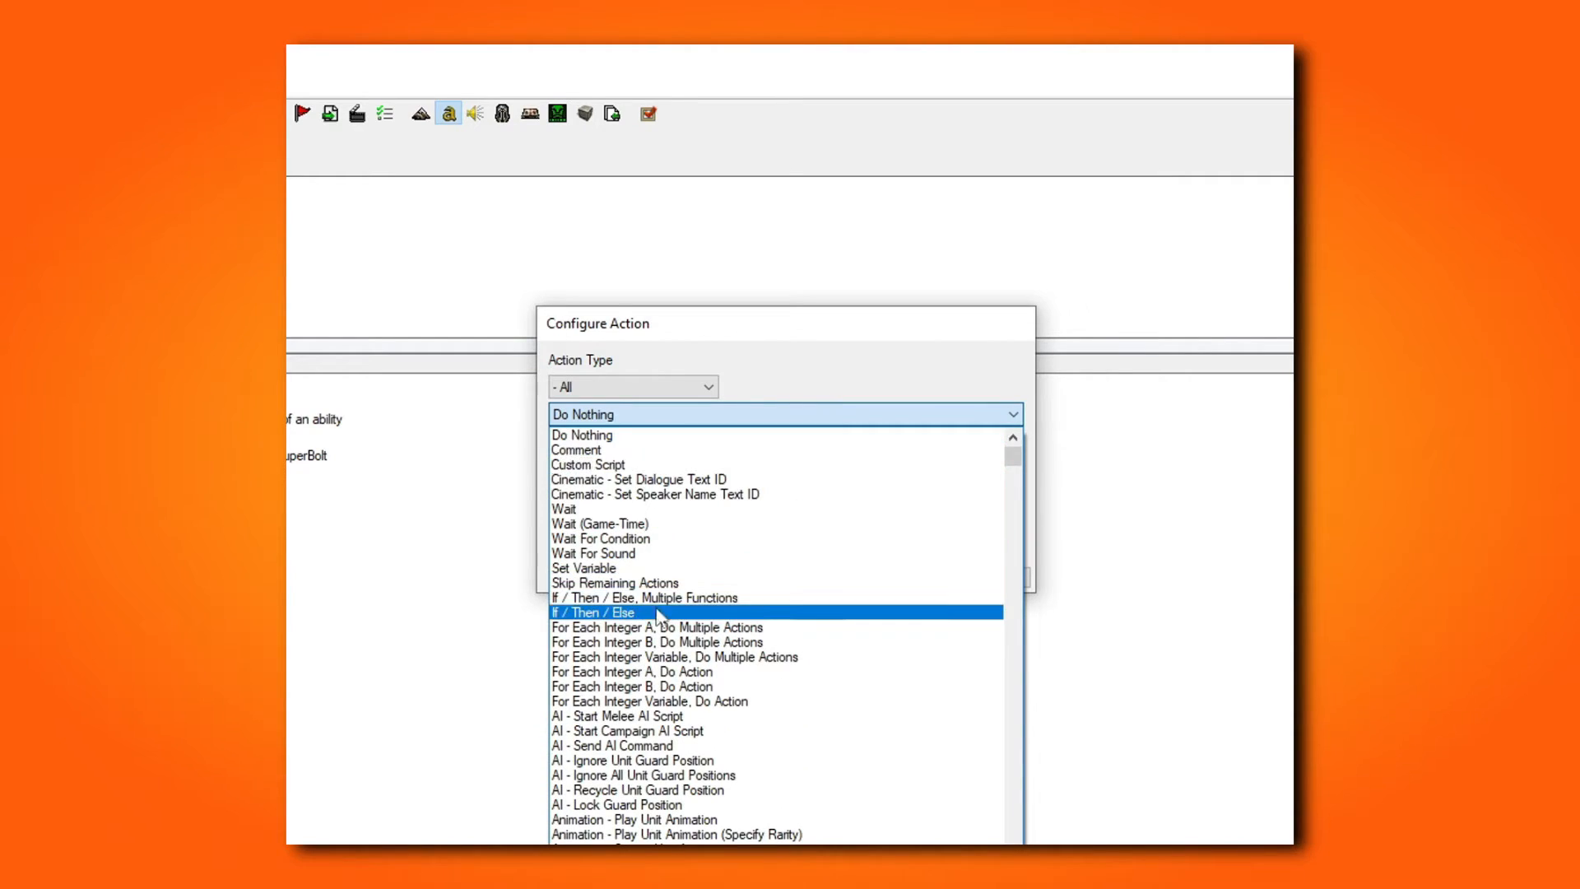
left_click(656, 614)
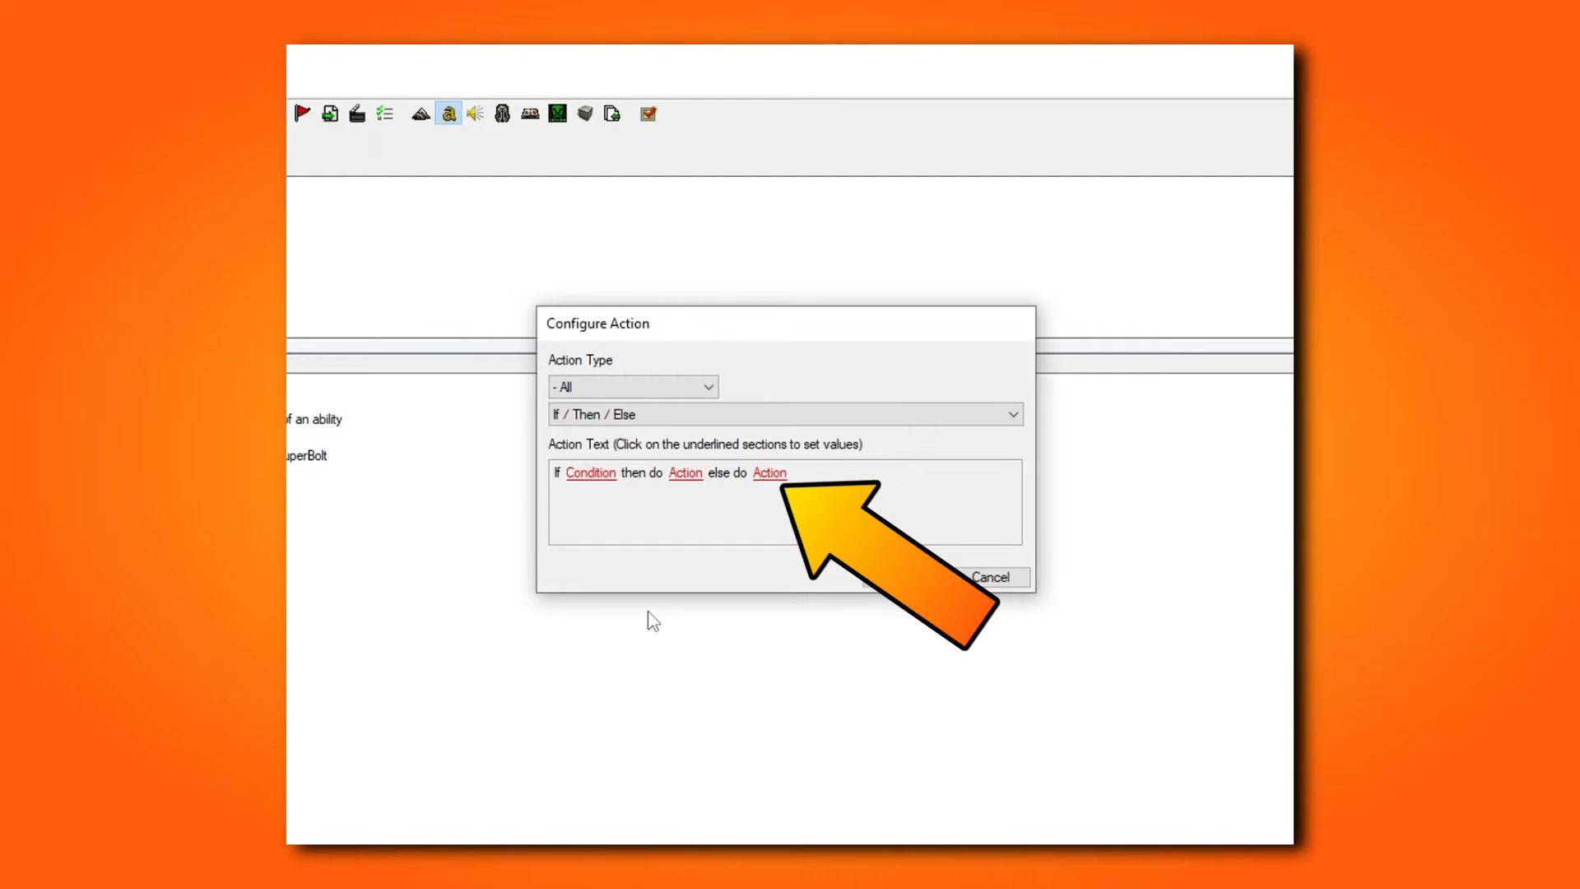
Step: In the If condition's unit classification check, set the checked unit to Target Unit Of Ability Being Cast
left_click(597, 475)
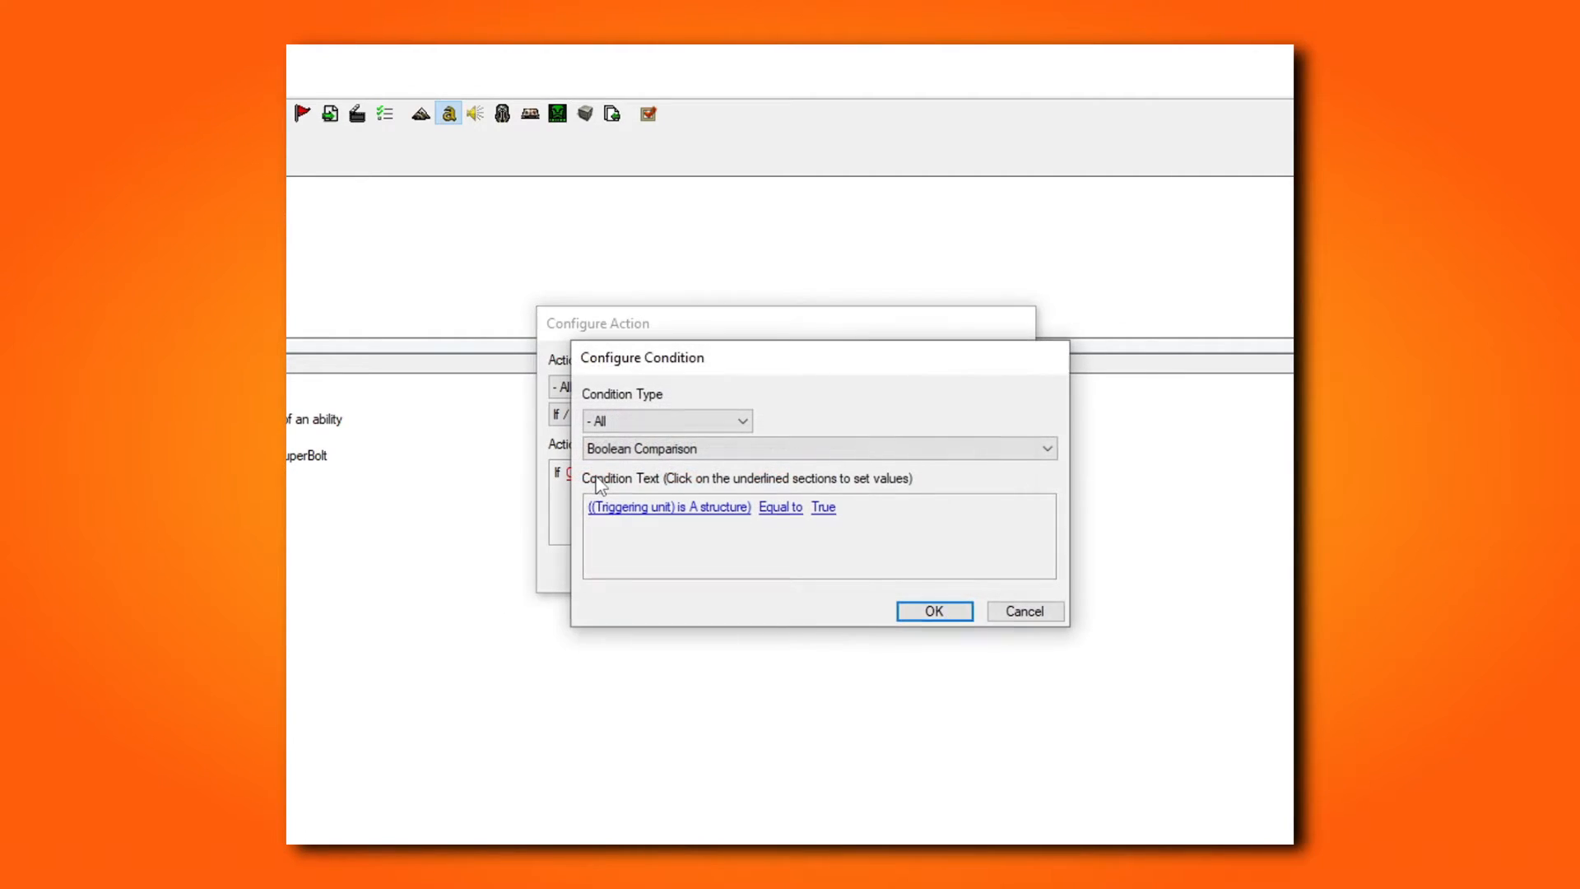
left_click(669, 508)
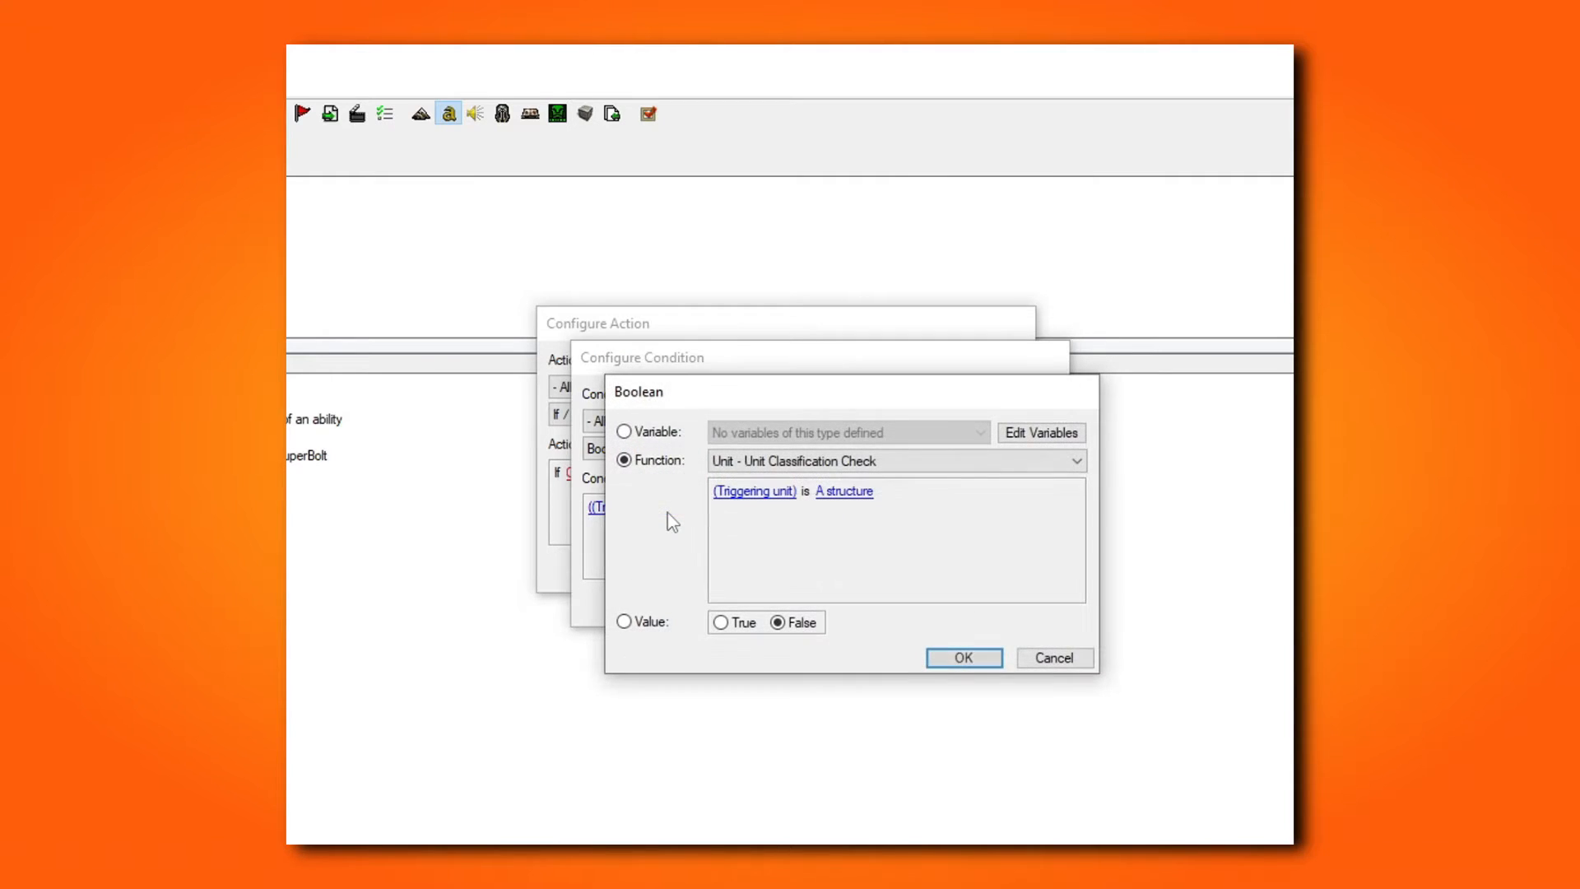
left_click(757, 494)
left_click(836, 529)
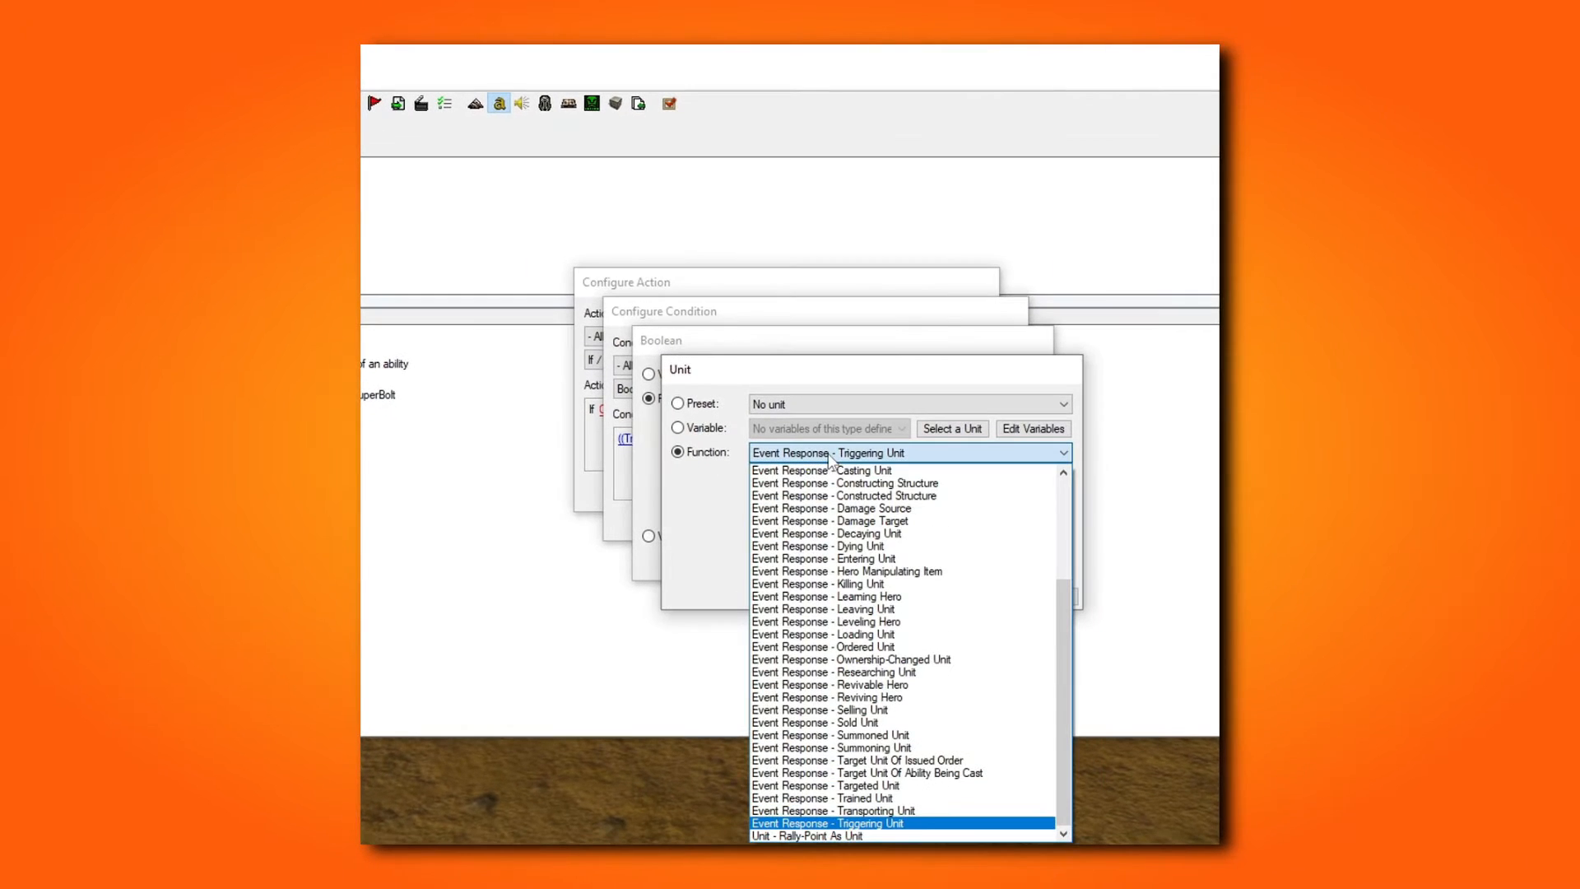
left_click(914, 777)
left_click(953, 596)
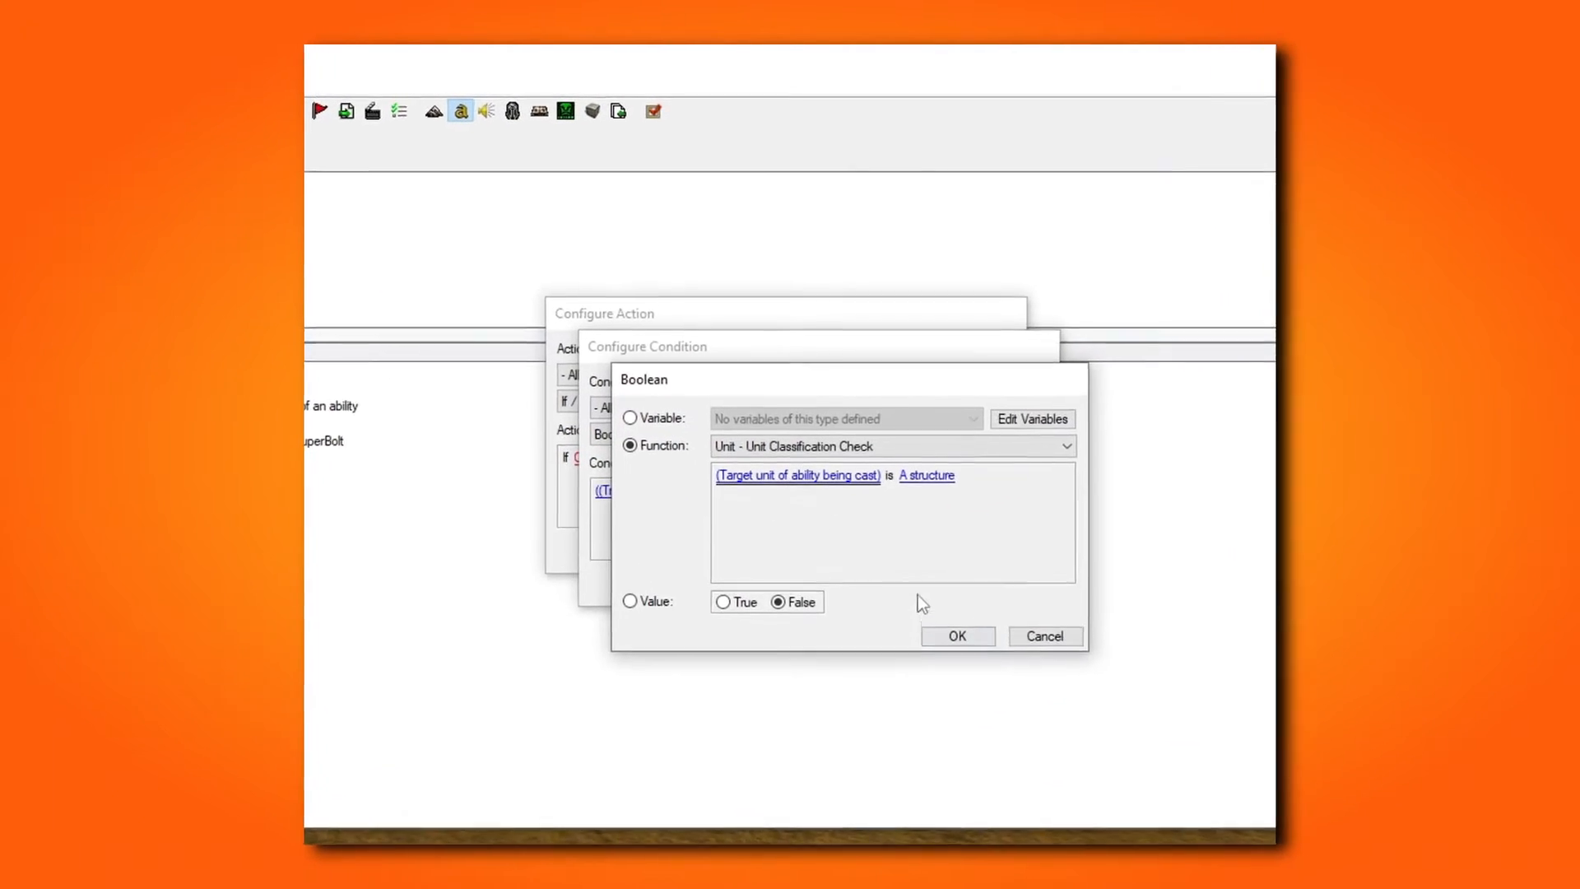
Step: Set the condition's unit classification to A ground unit and accept the condition
left_click(917, 427)
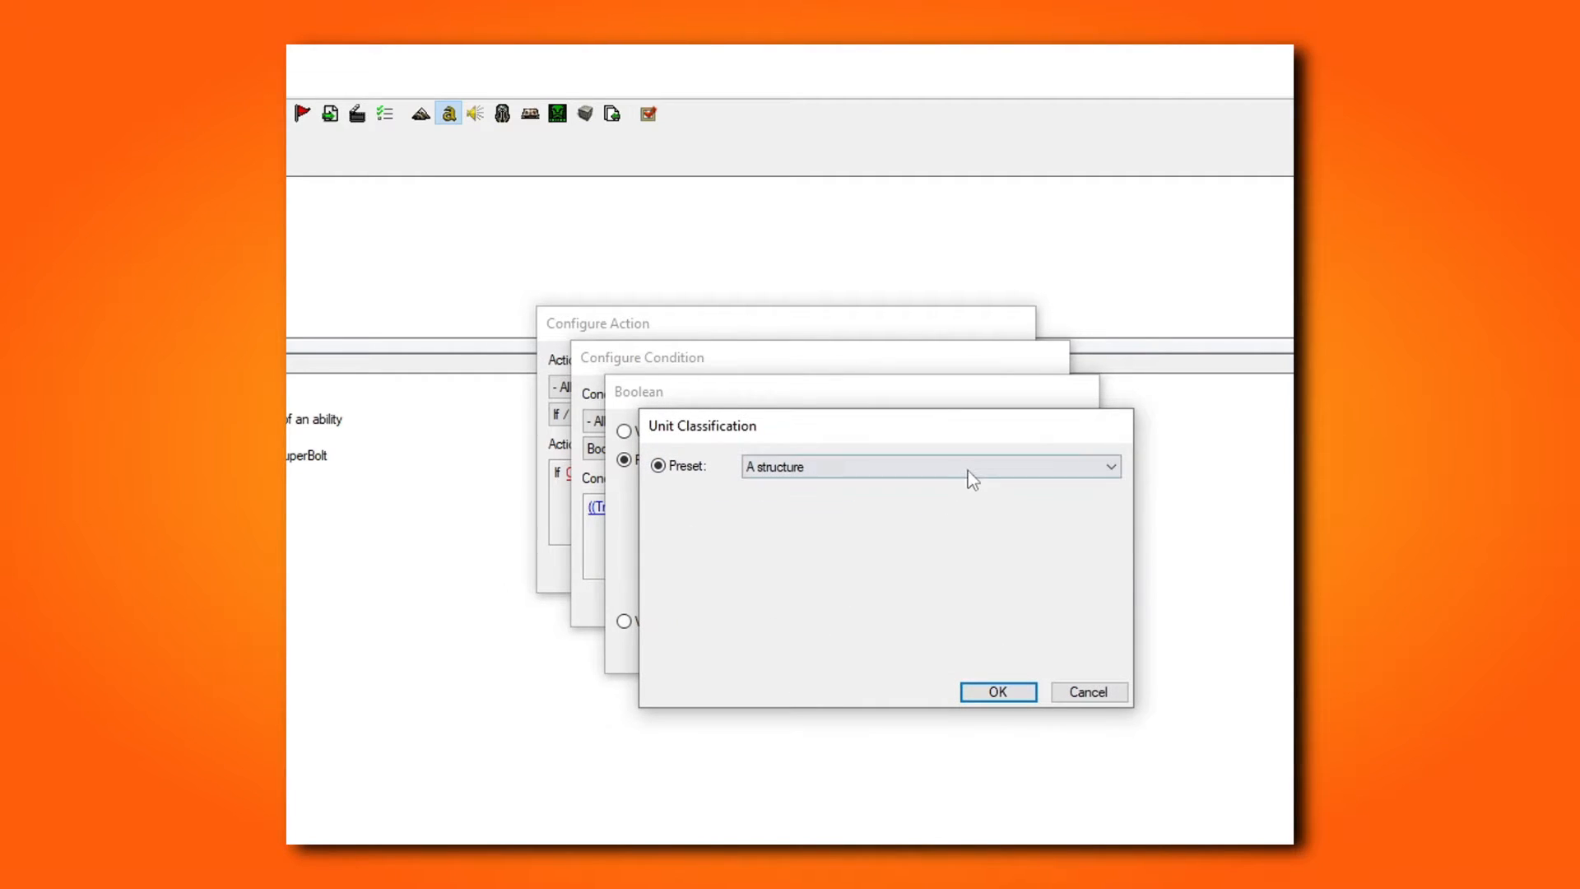
left_click(969, 466)
left_click(936, 515)
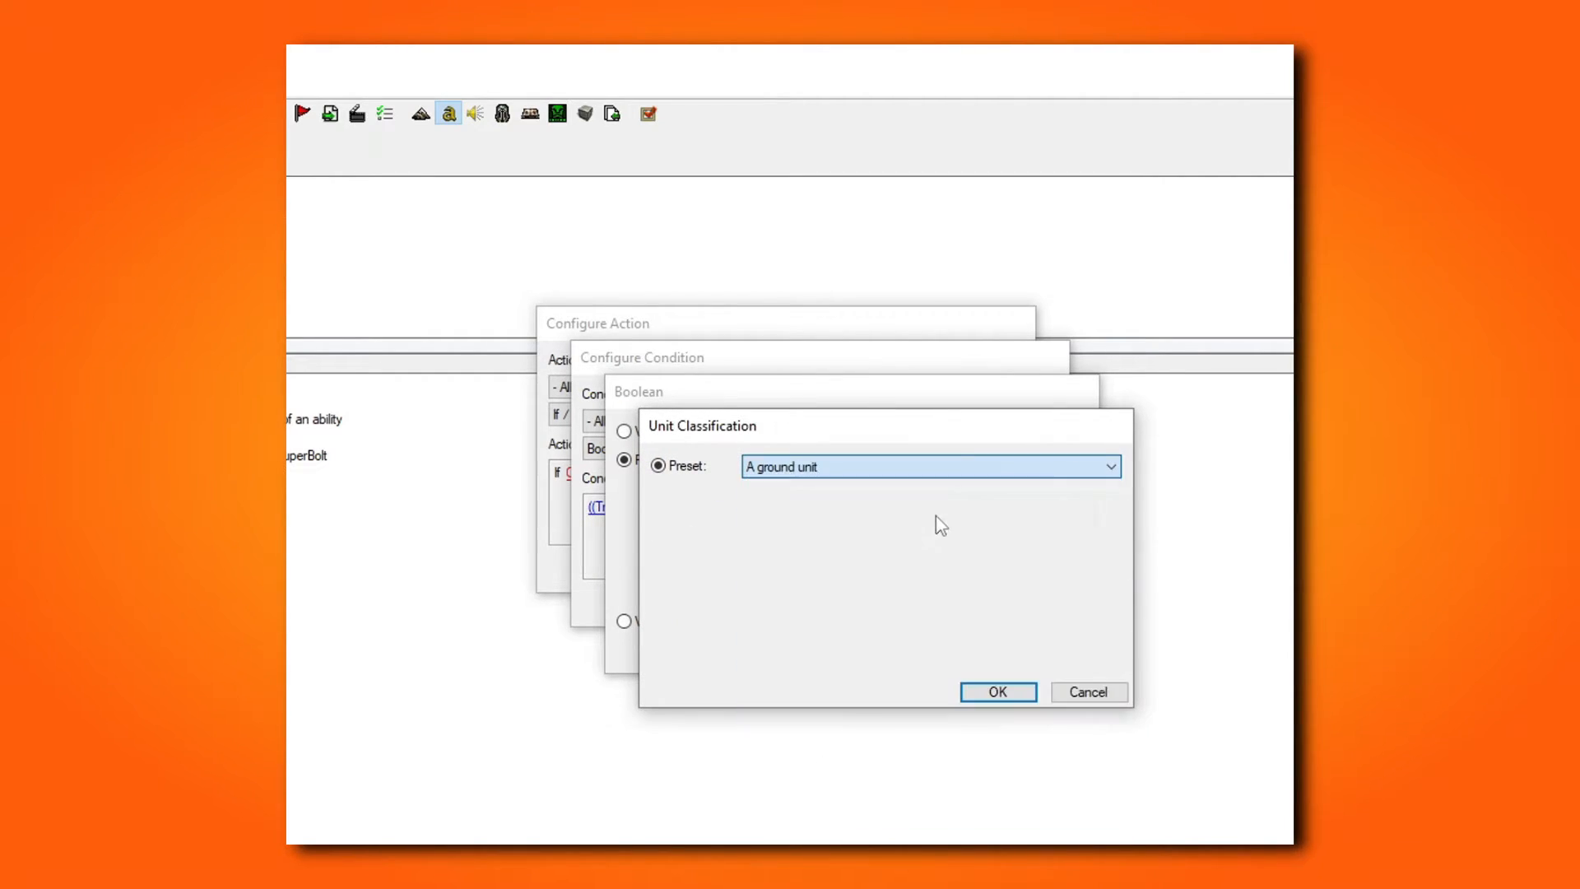
left_click(992, 692)
left_click(955, 657)
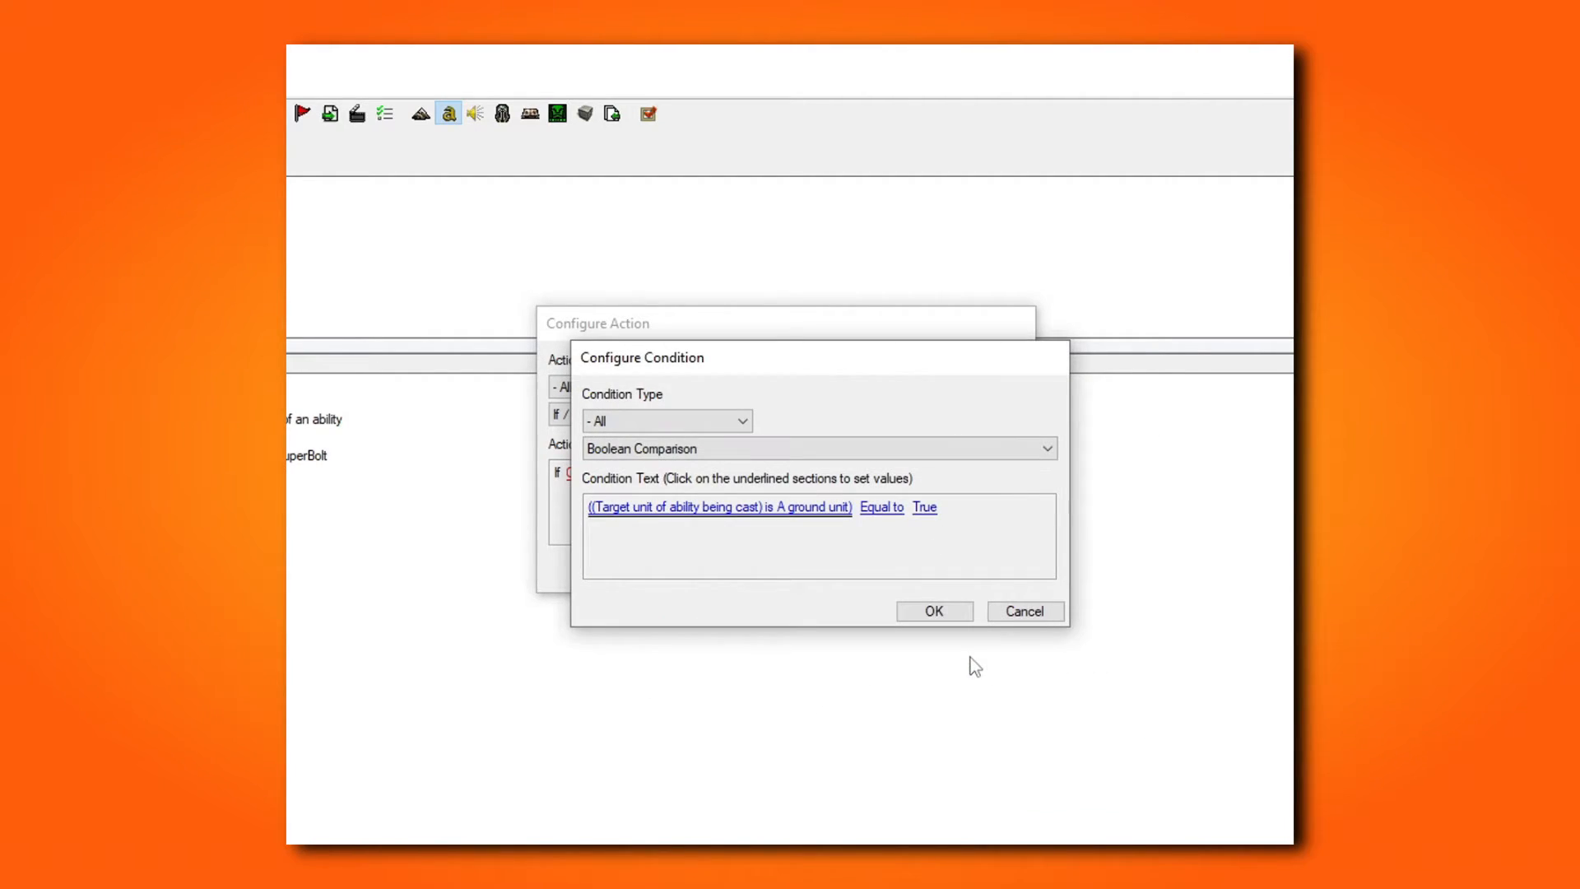
left_click(930, 609)
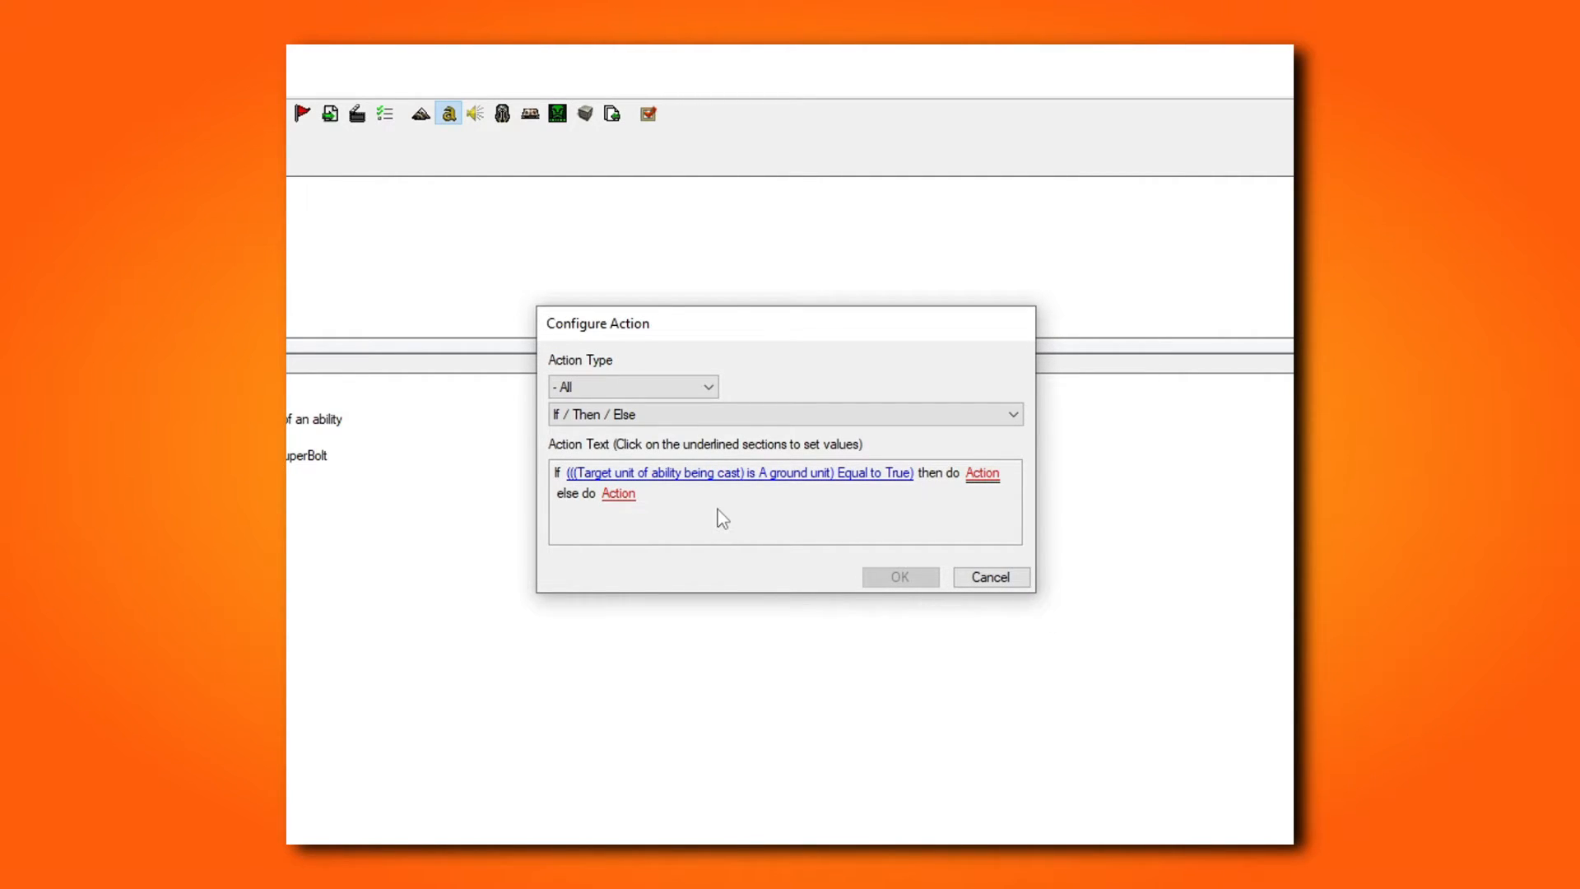
Step: Set the Then action to the Unit action Damage Target
left_click(982, 474)
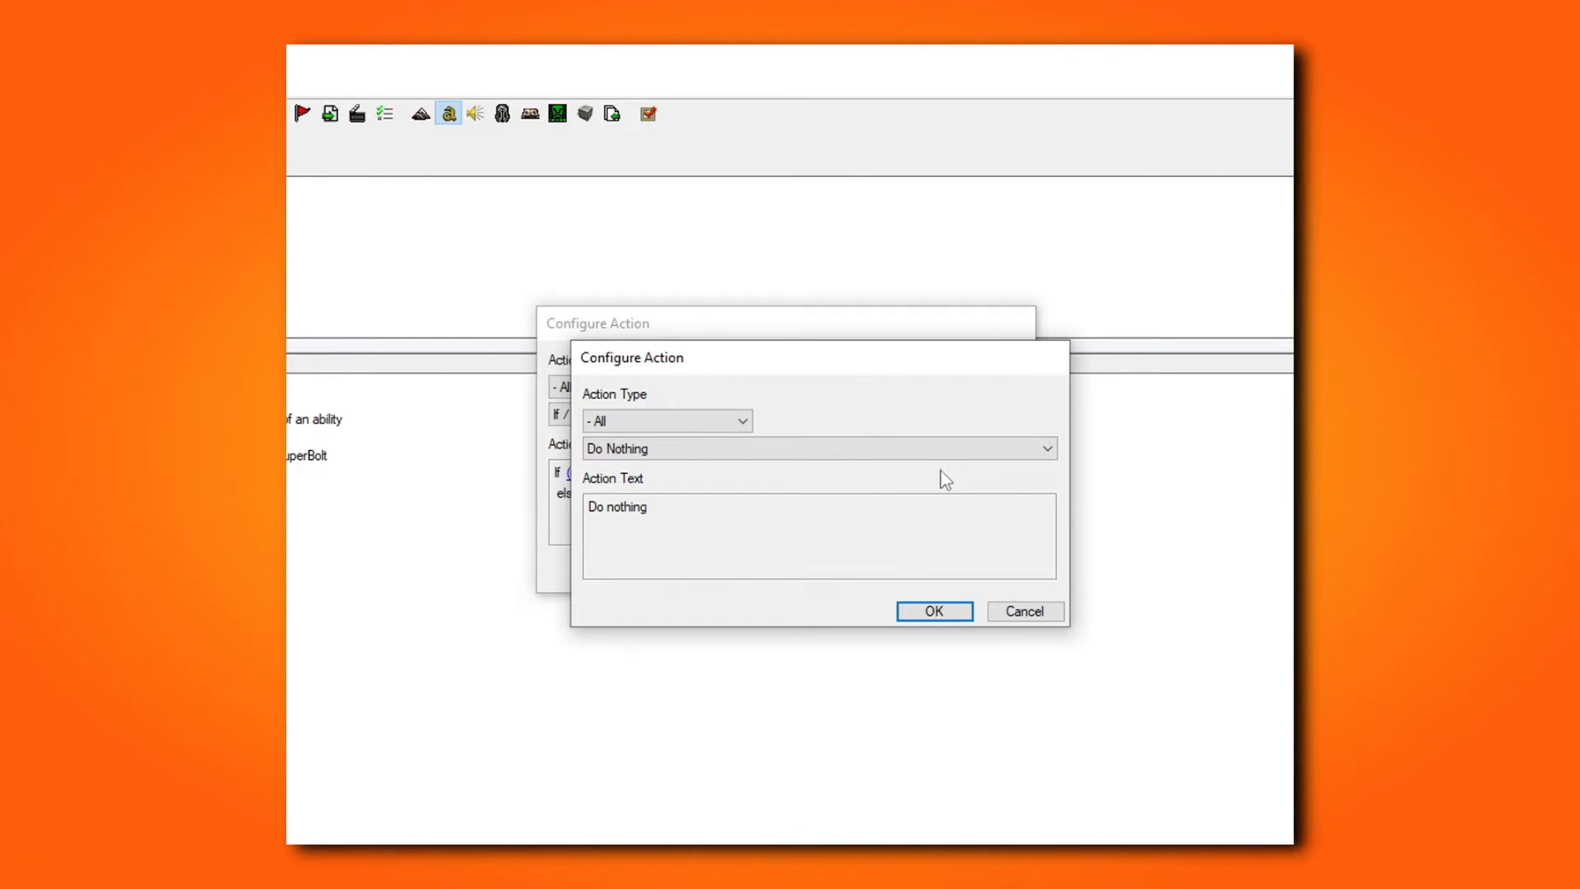
left_click(724, 422)
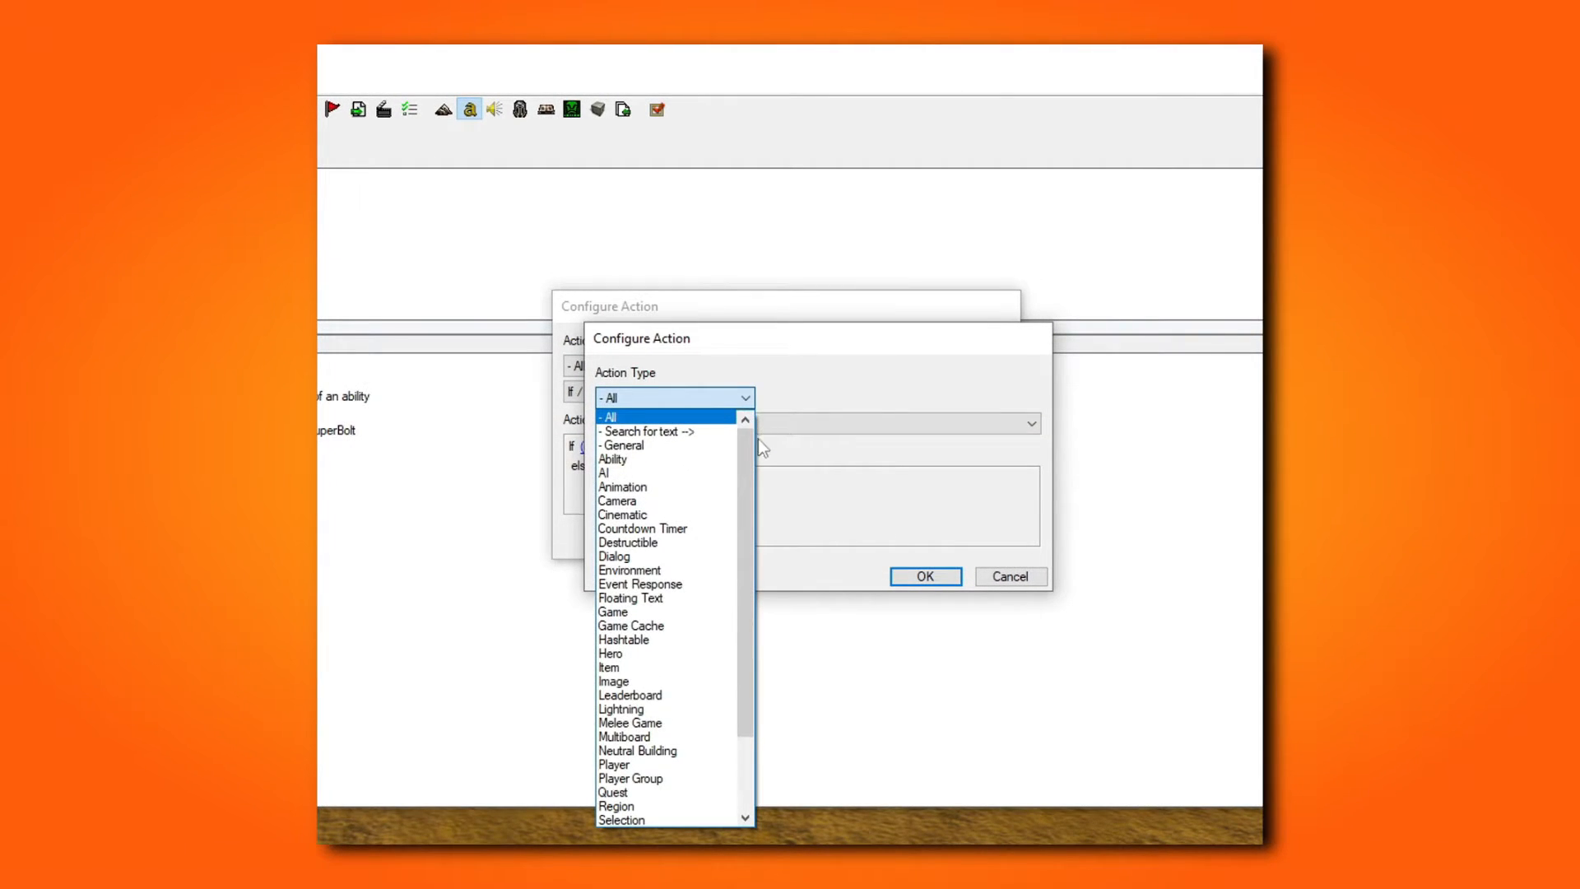
left_click_drag(740, 474, 739, 546)
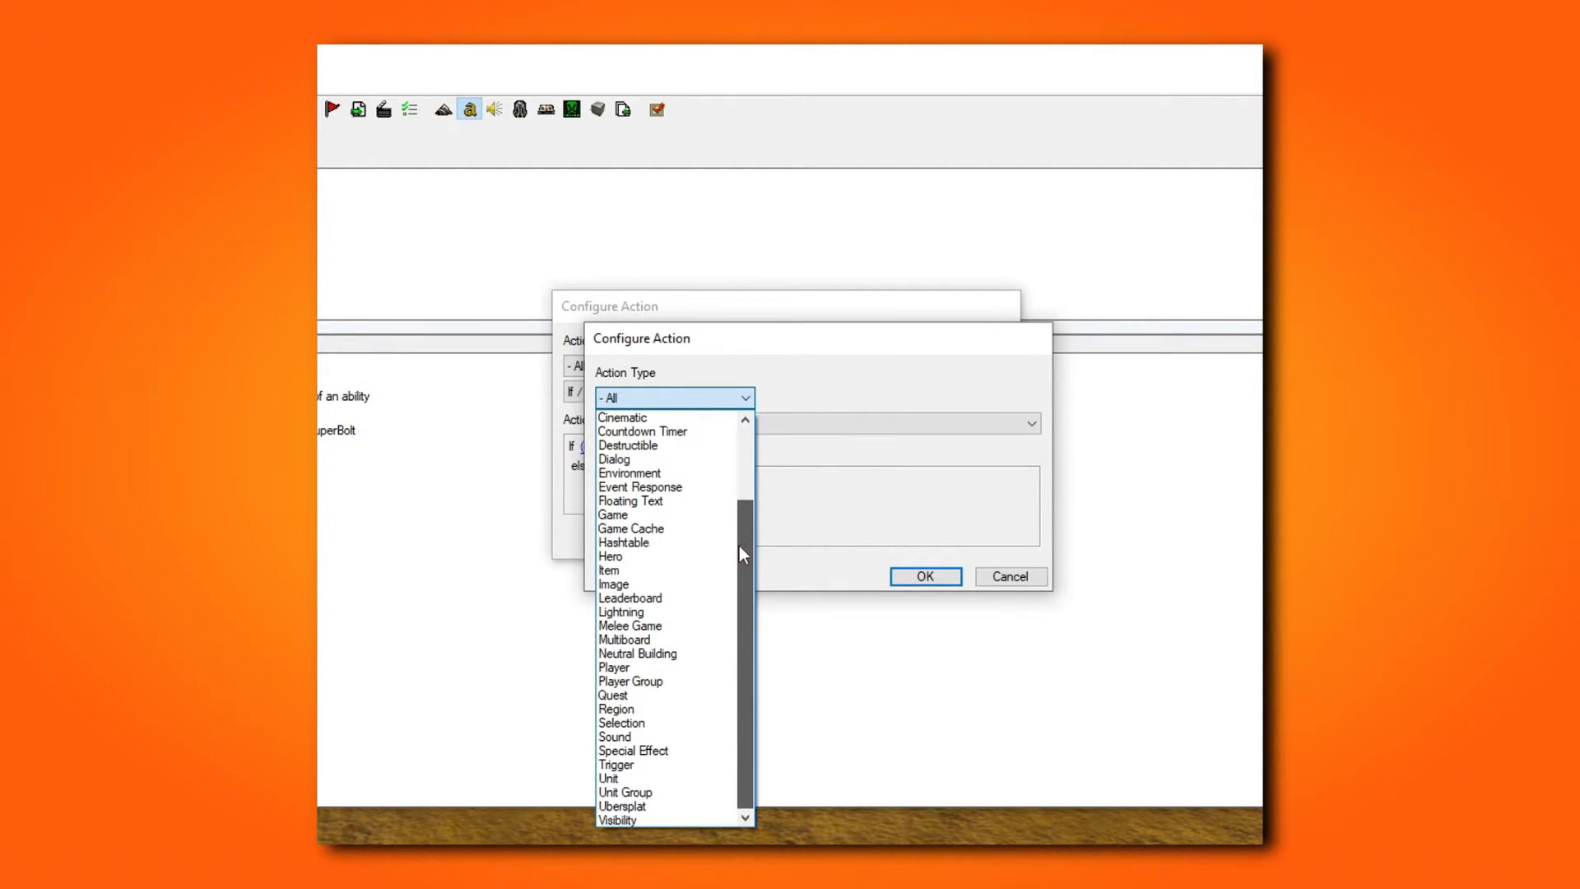
left_click(622, 780)
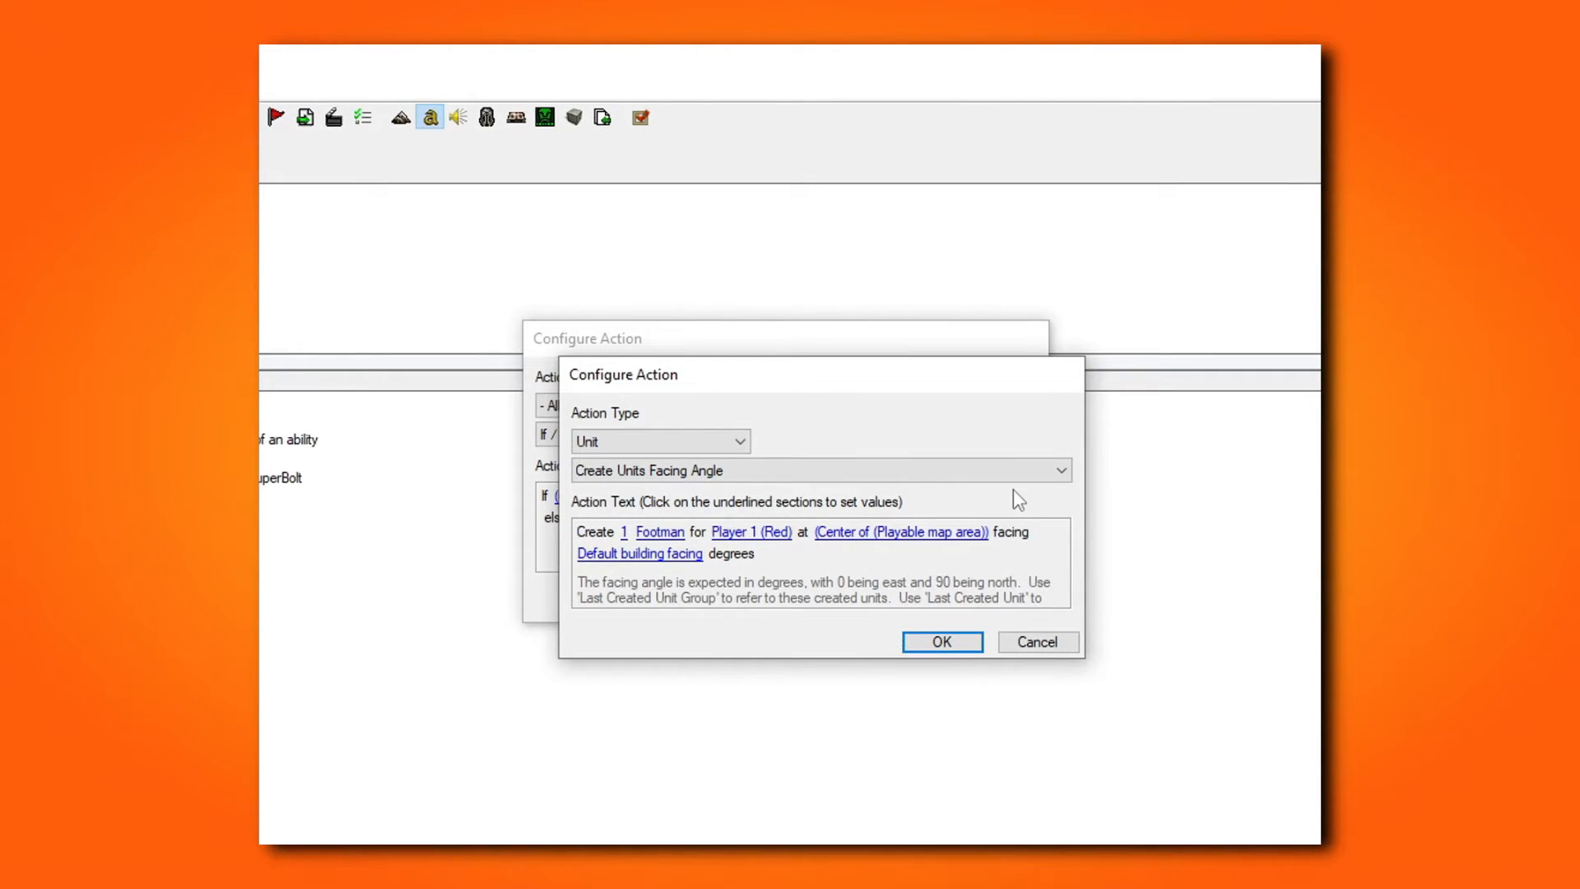
left_click(1015, 471)
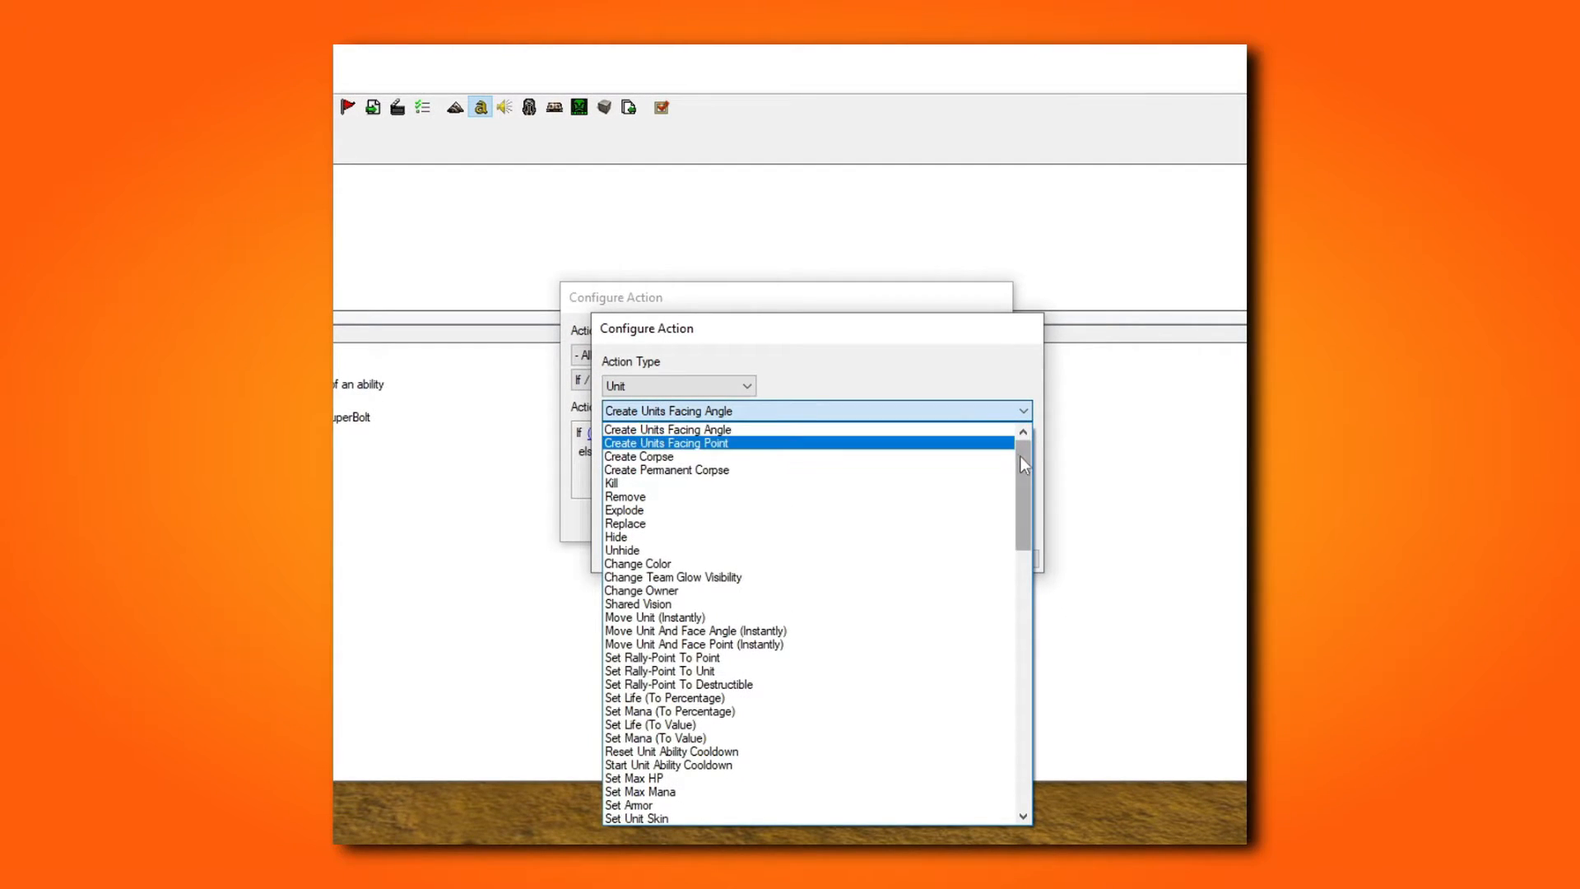
left_click_drag(1023, 462, 1018, 739)
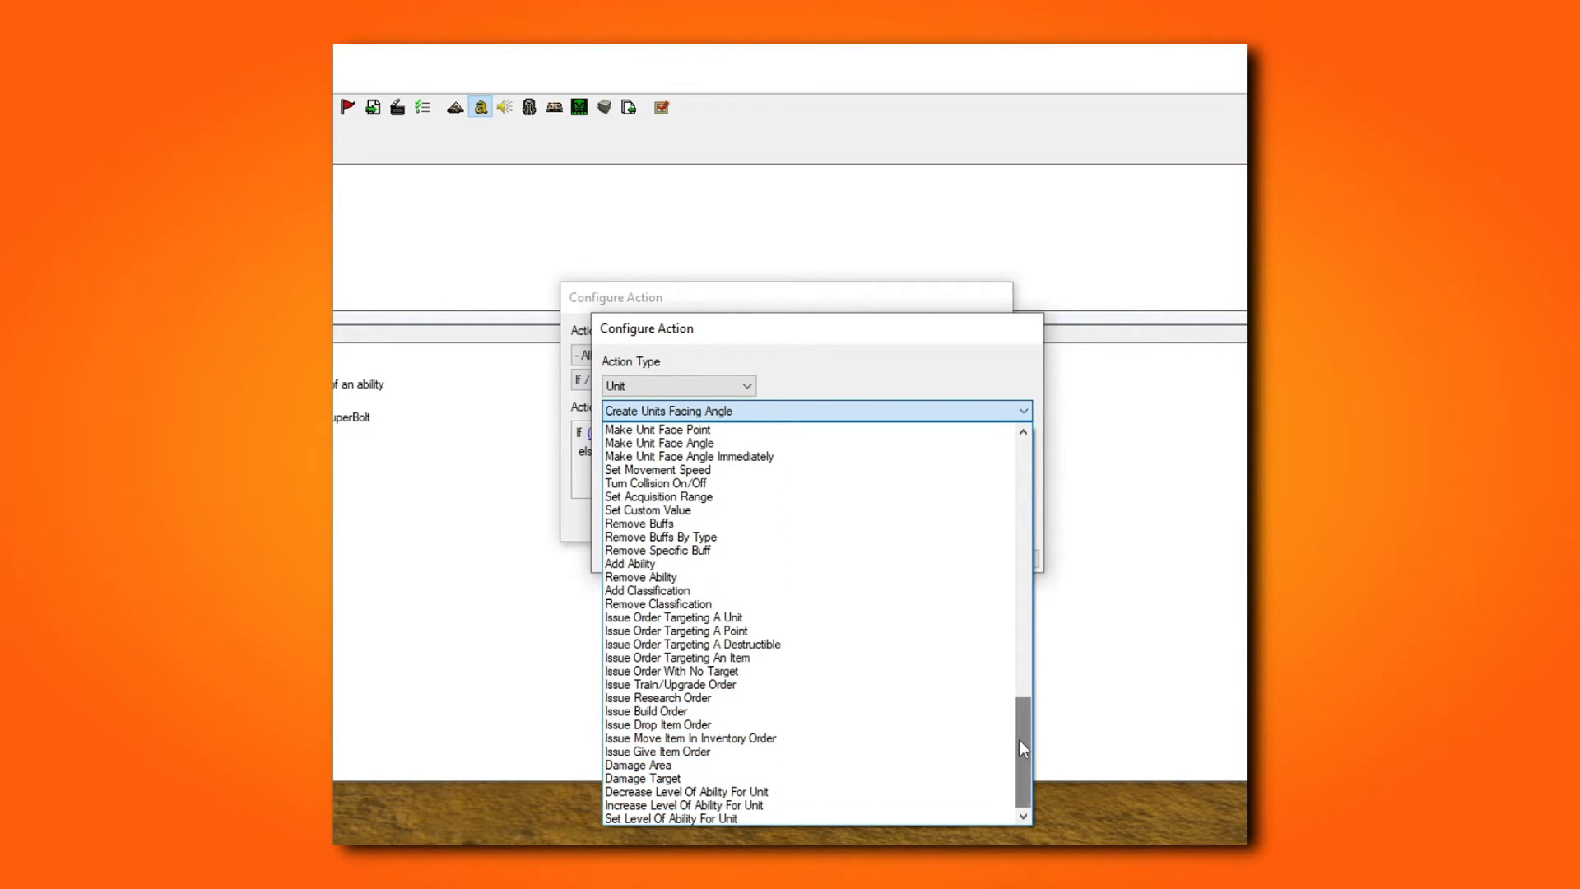
left_click(758, 778)
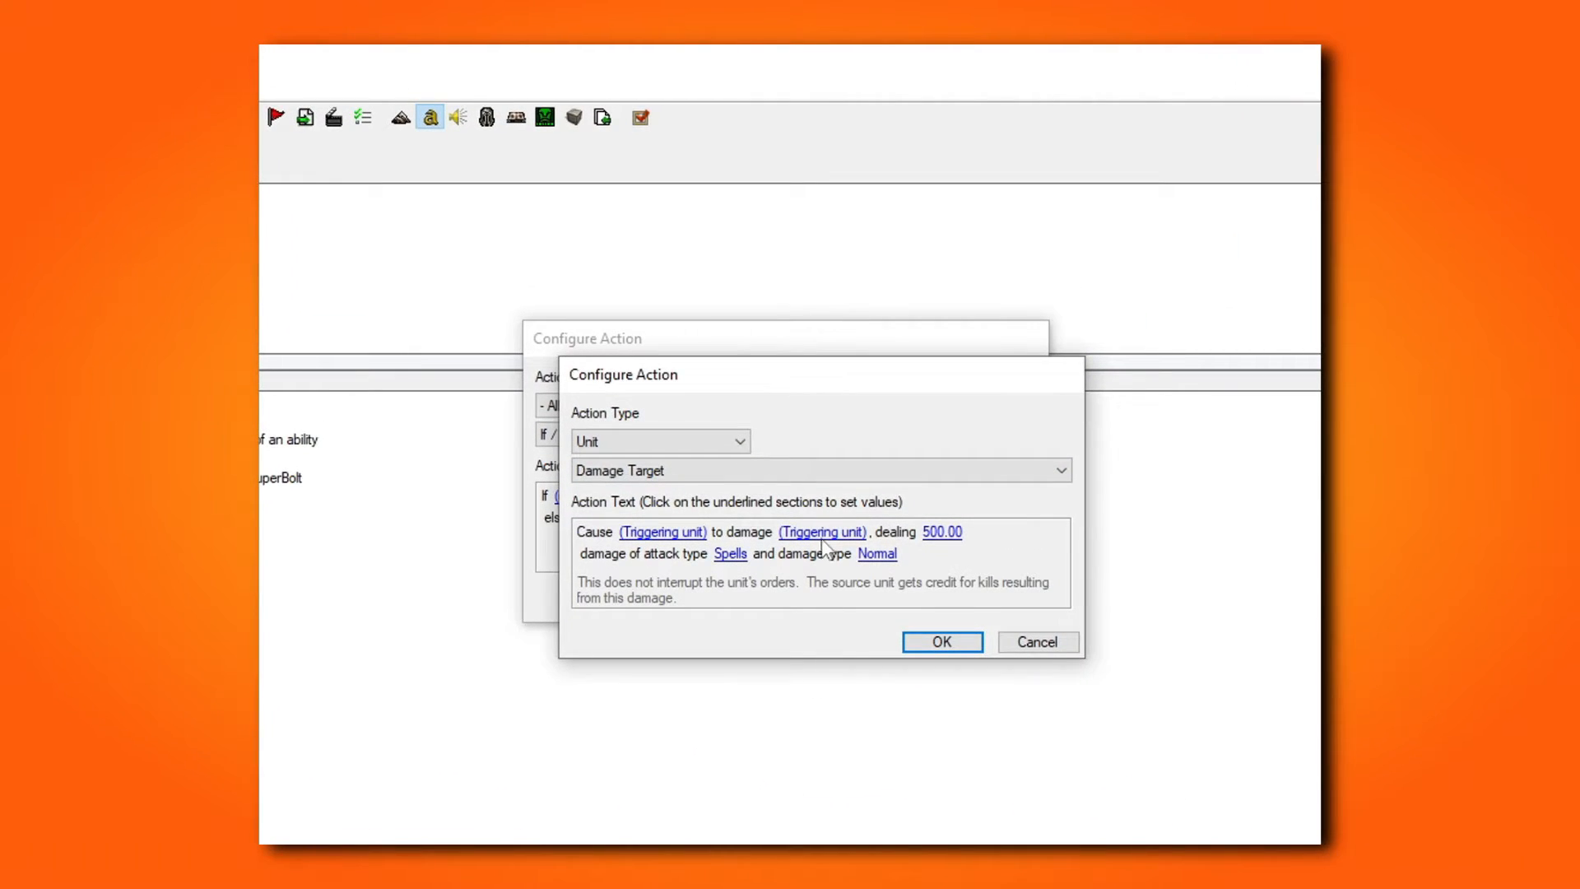
Step: Set the unit damaged by the Damage Target action to Target Unit Of Ability Being Cast
left_click(822, 531)
left_click(923, 519)
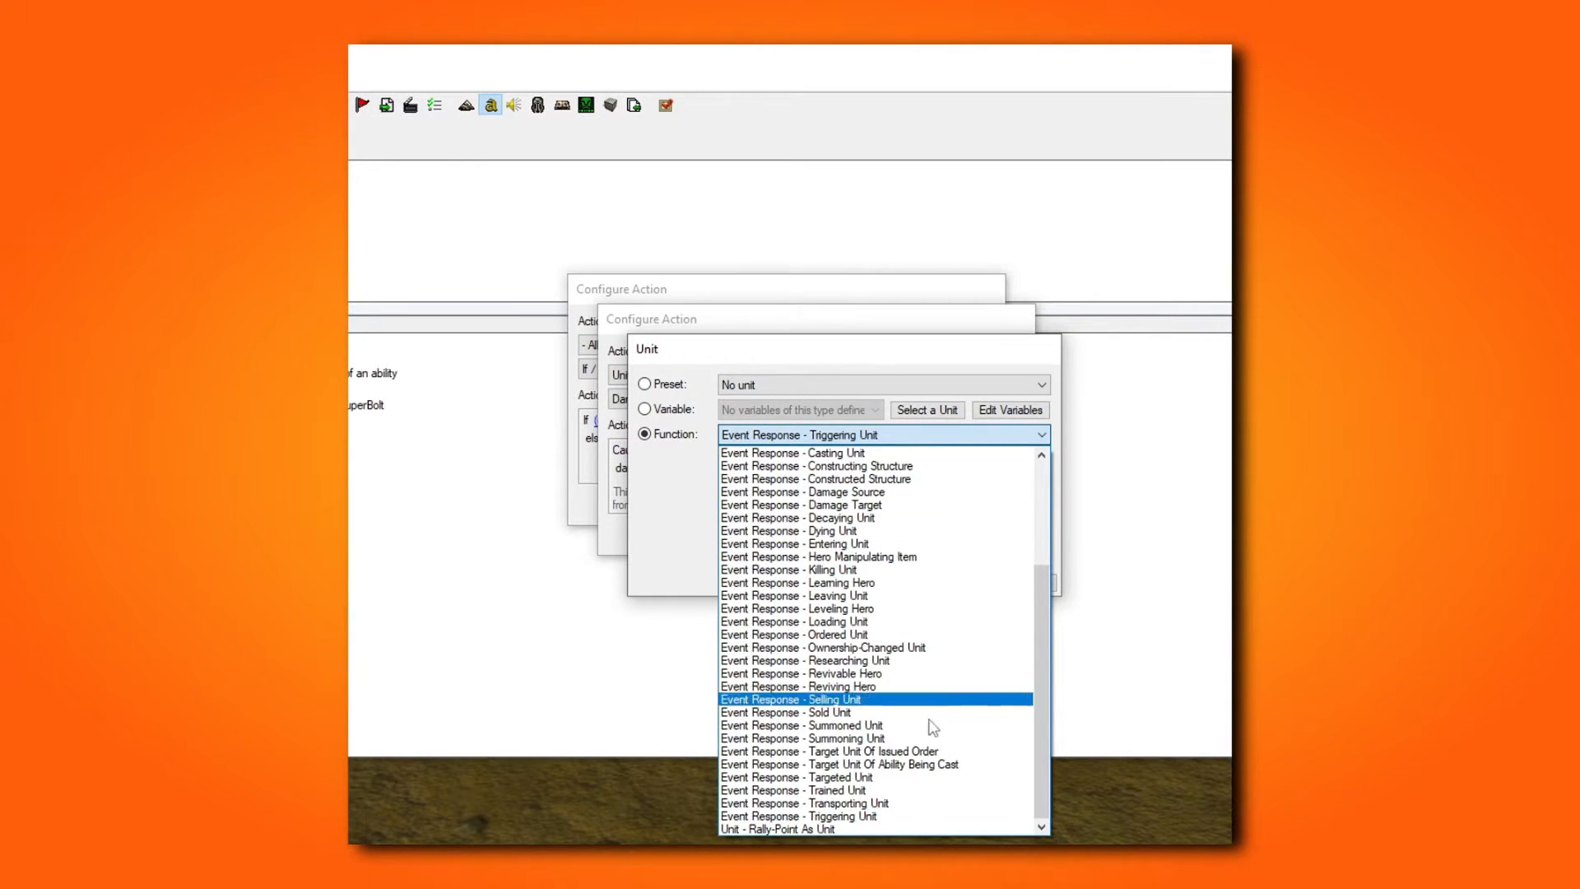
left_click(932, 765)
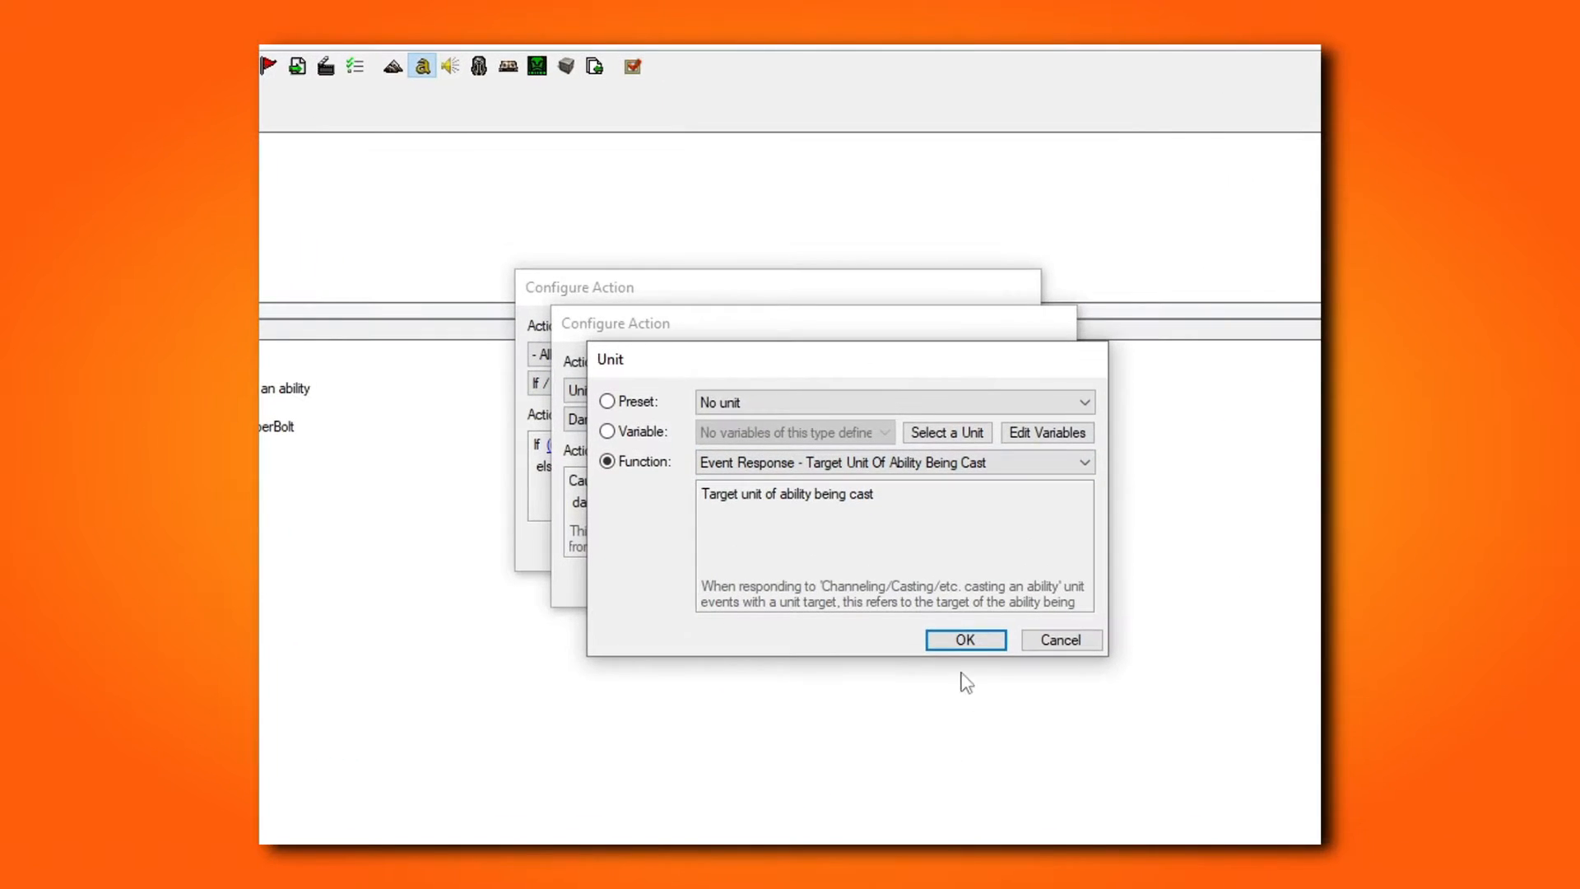
left_click(933, 585)
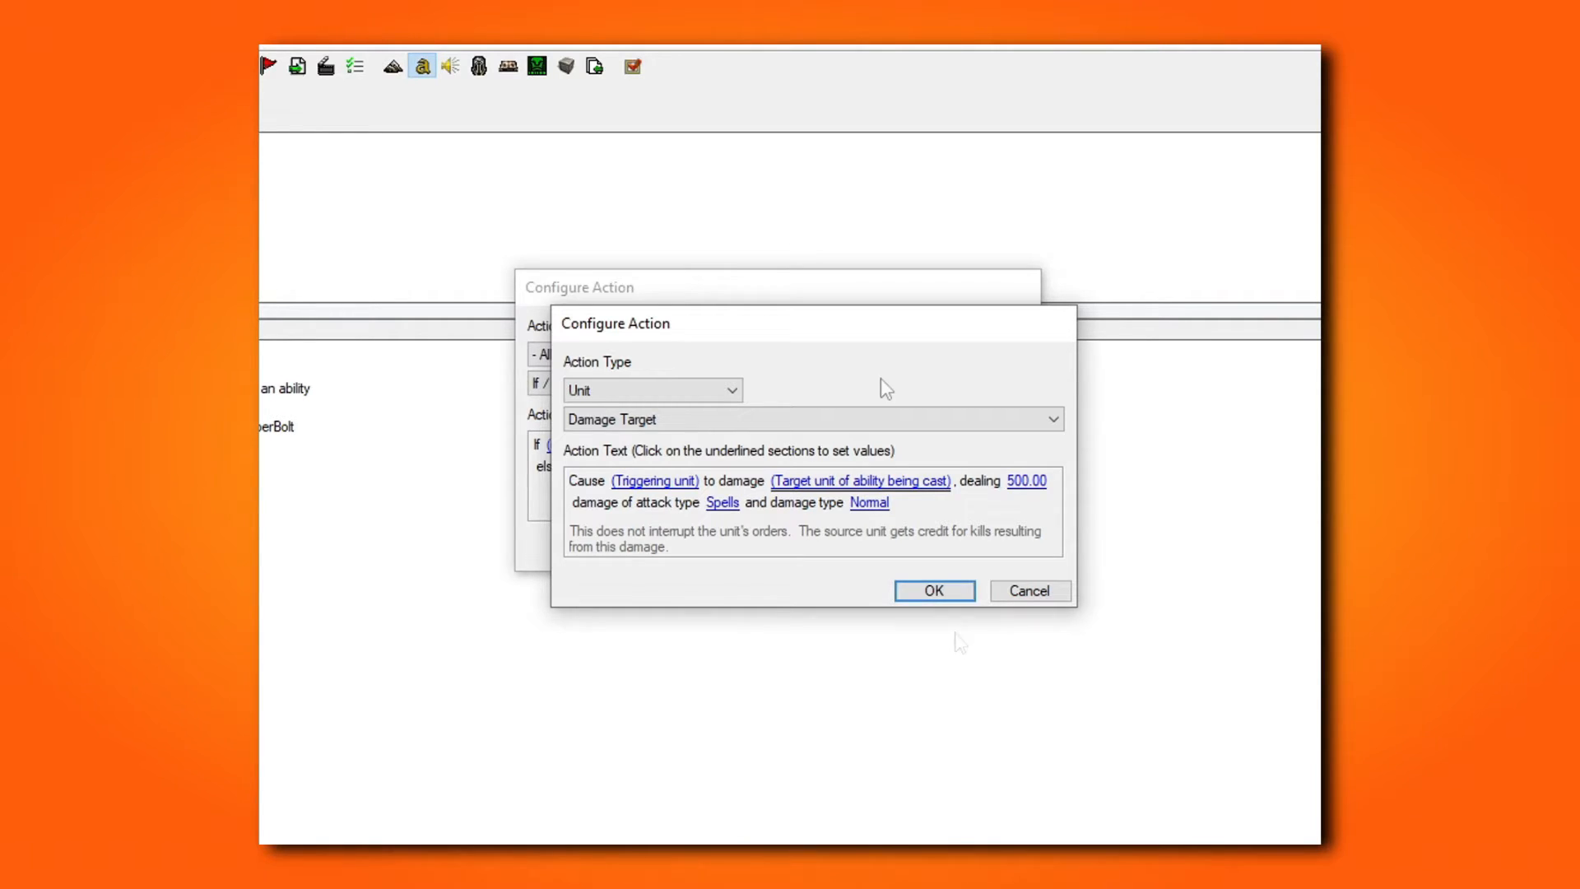
Step: Make the damage amount an Arithmetic function with 25 as its first operand
left_click(1026, 486)
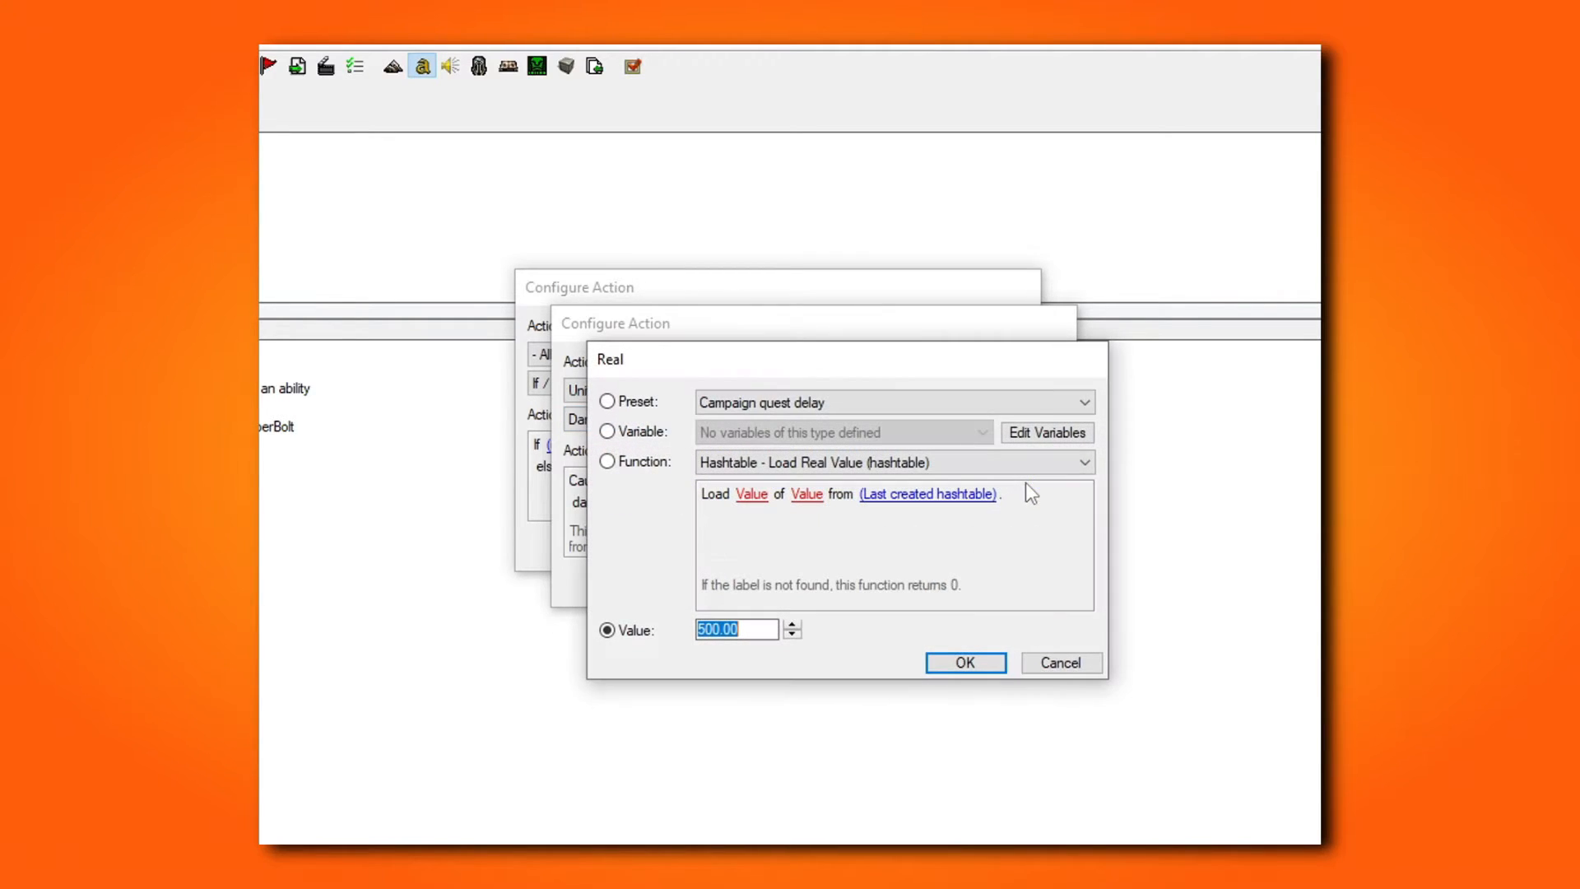
left_click(1039, 461)
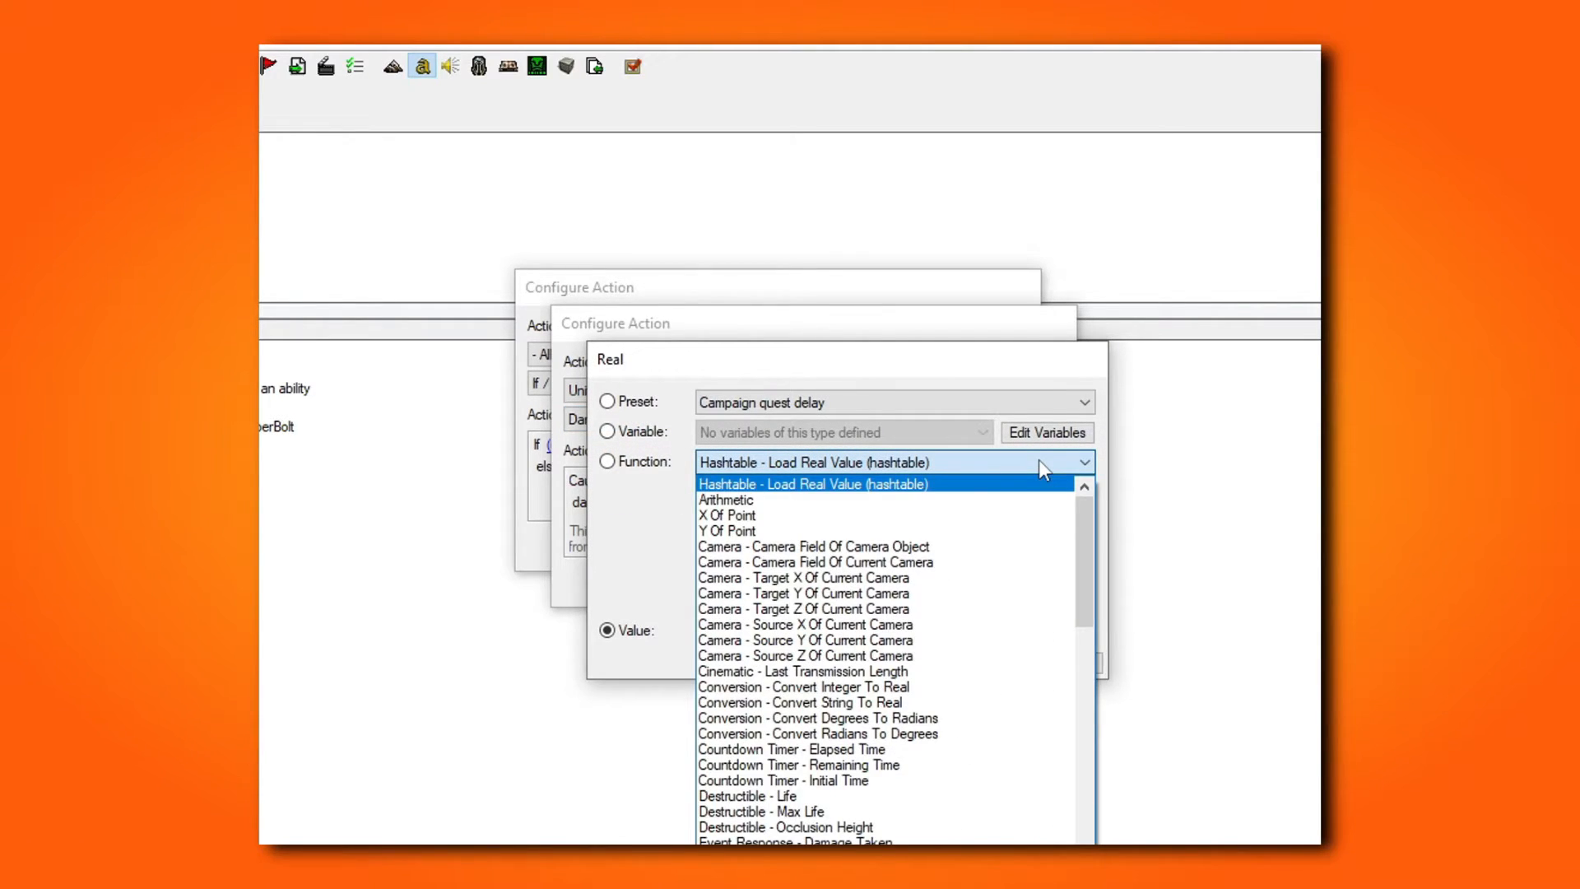
left_click(981, 501)
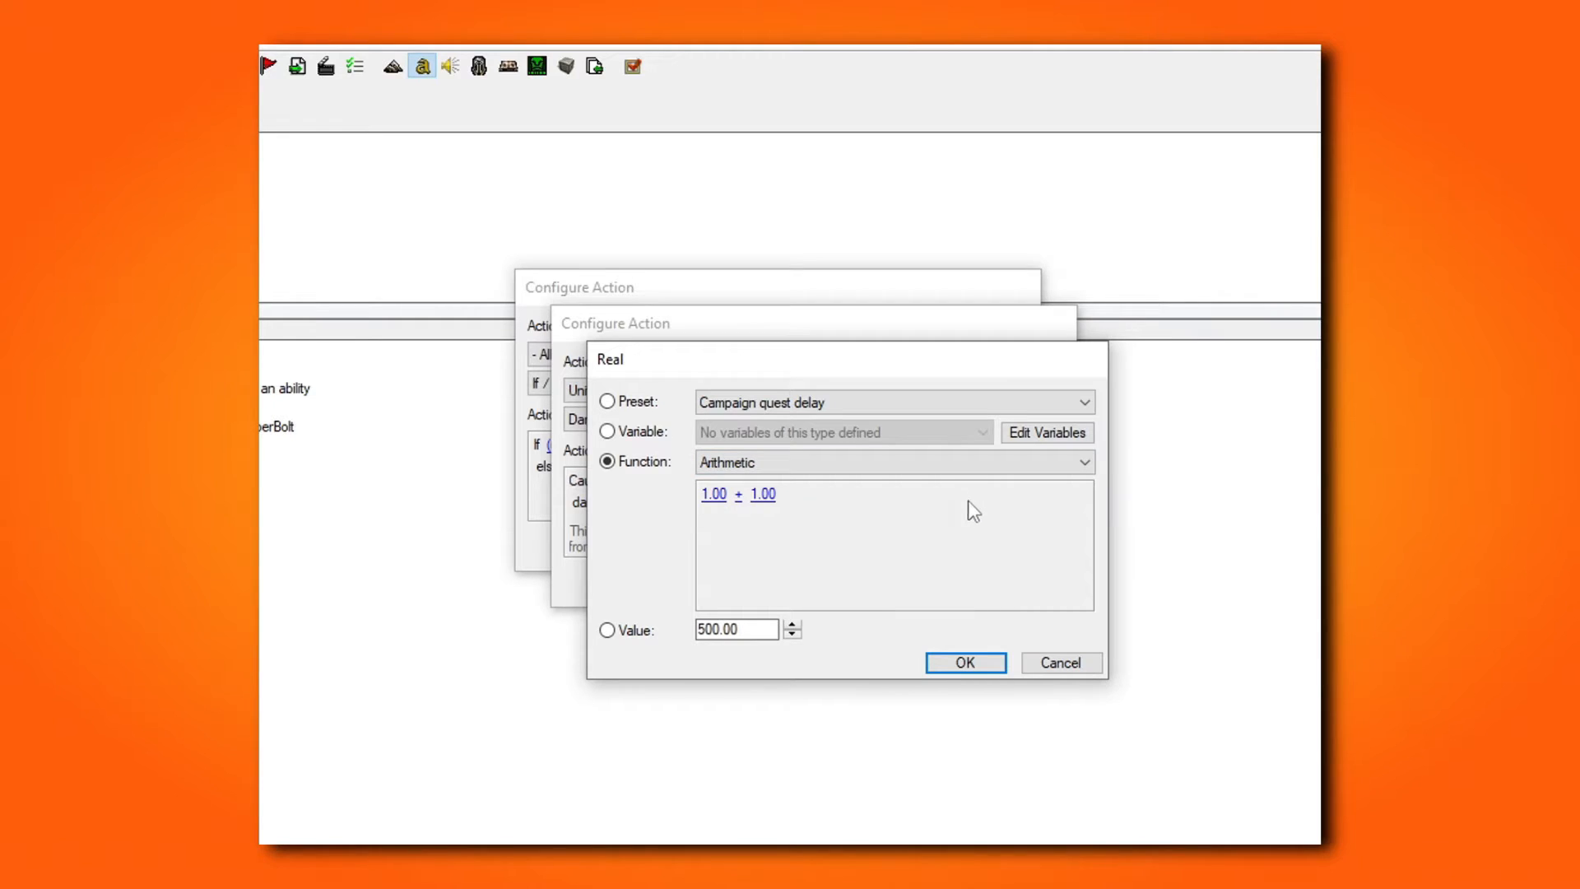
left_click(714, 493)
type("25")
key("Return")
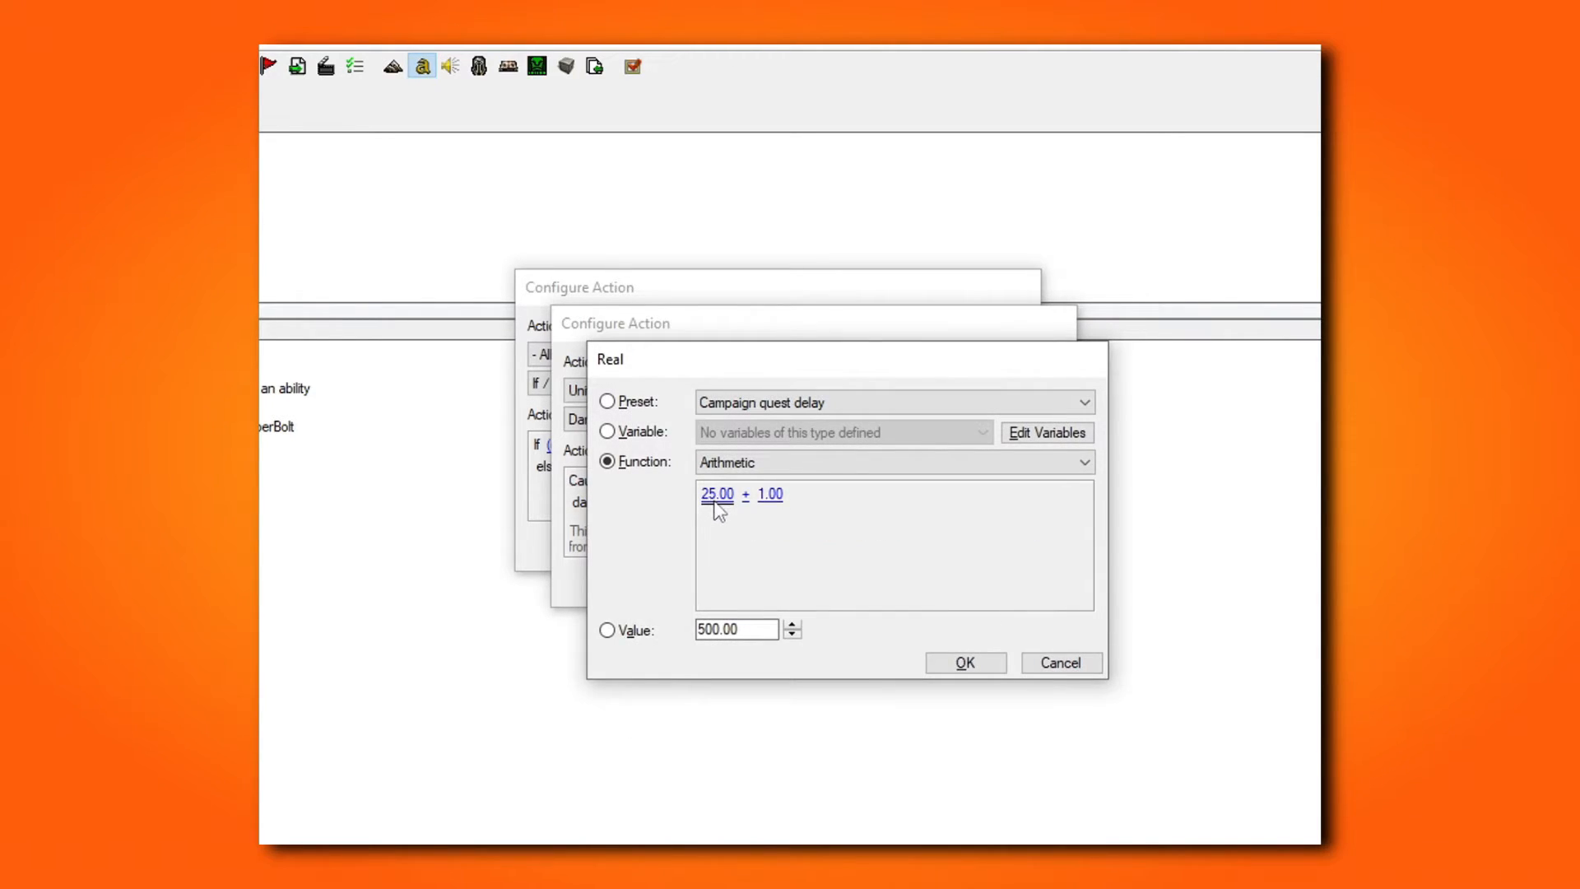
Step: Set the damage formula's arithmetic operator to multiplication (x)
left_click(746, 496)
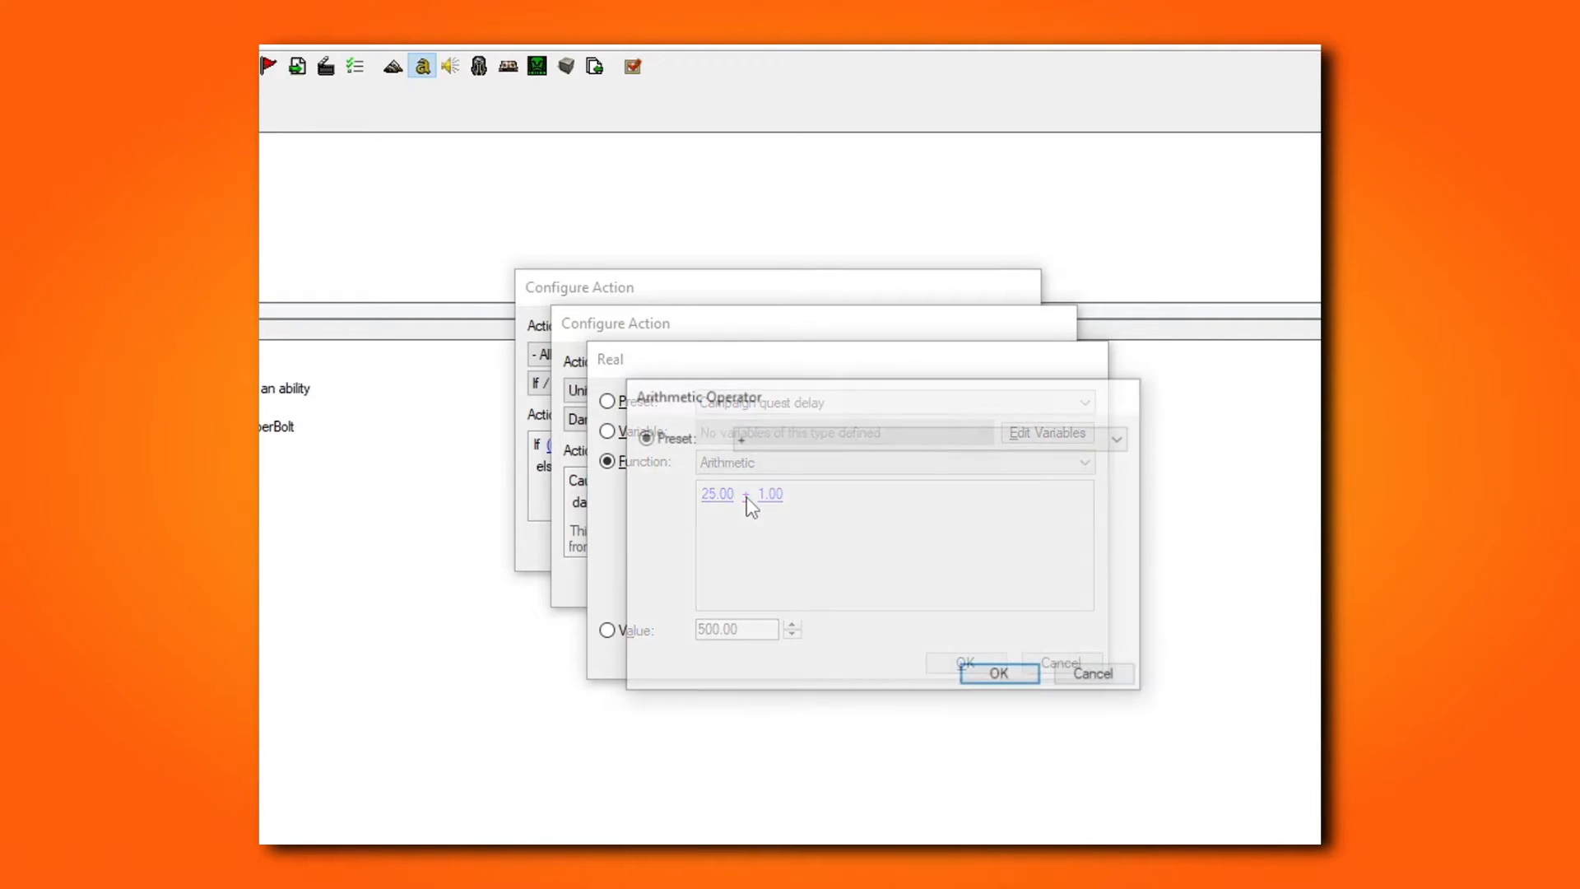
left_click(786, 442)
left_click(765, 492)
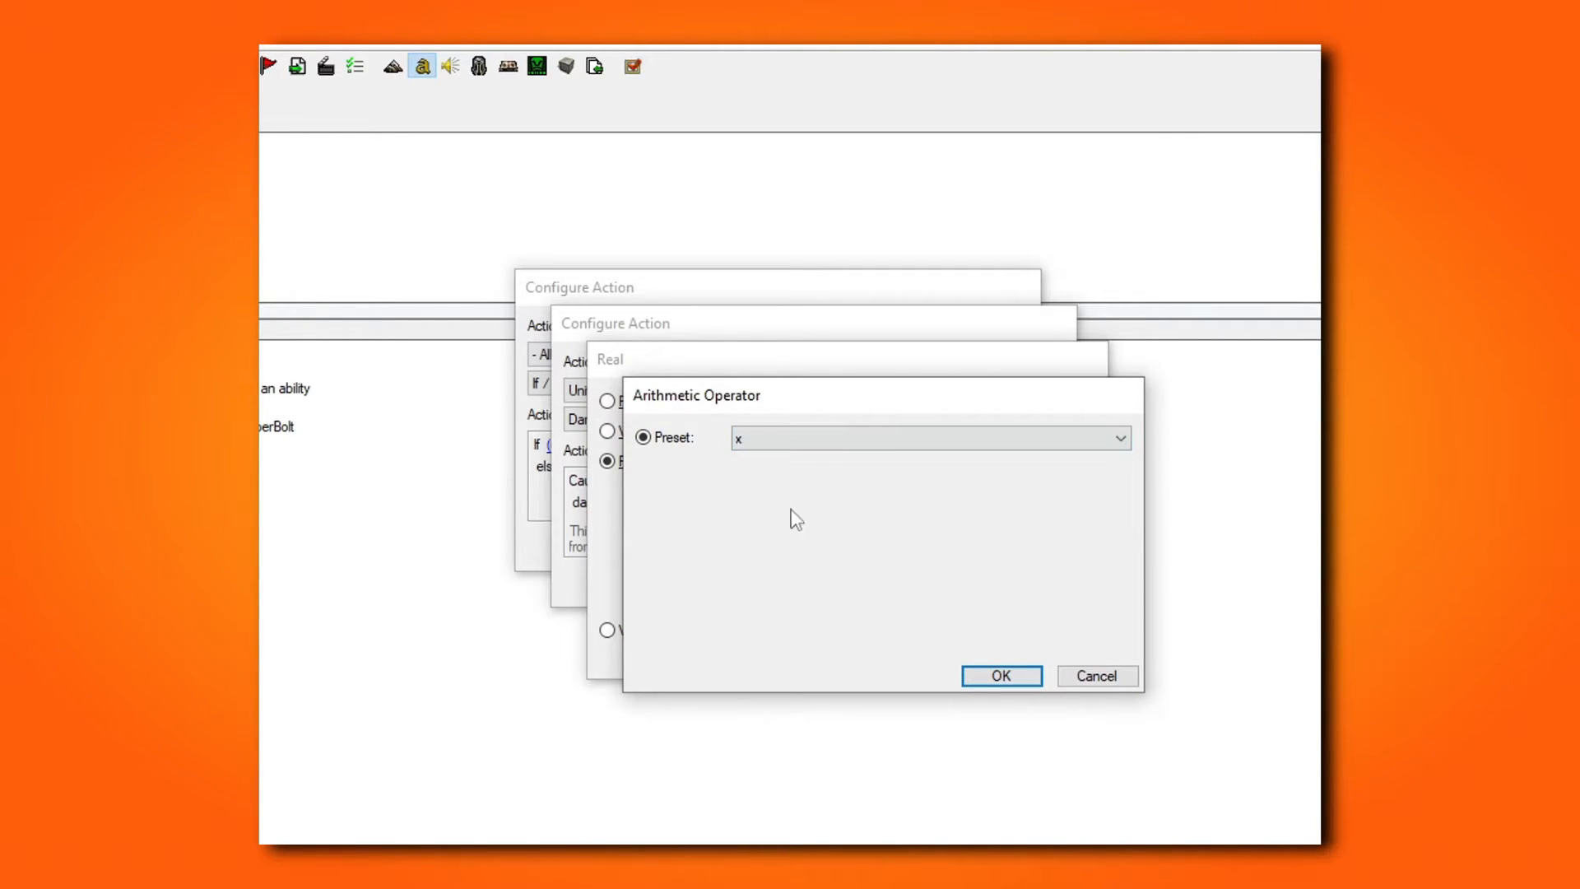
left_click(985, 676)
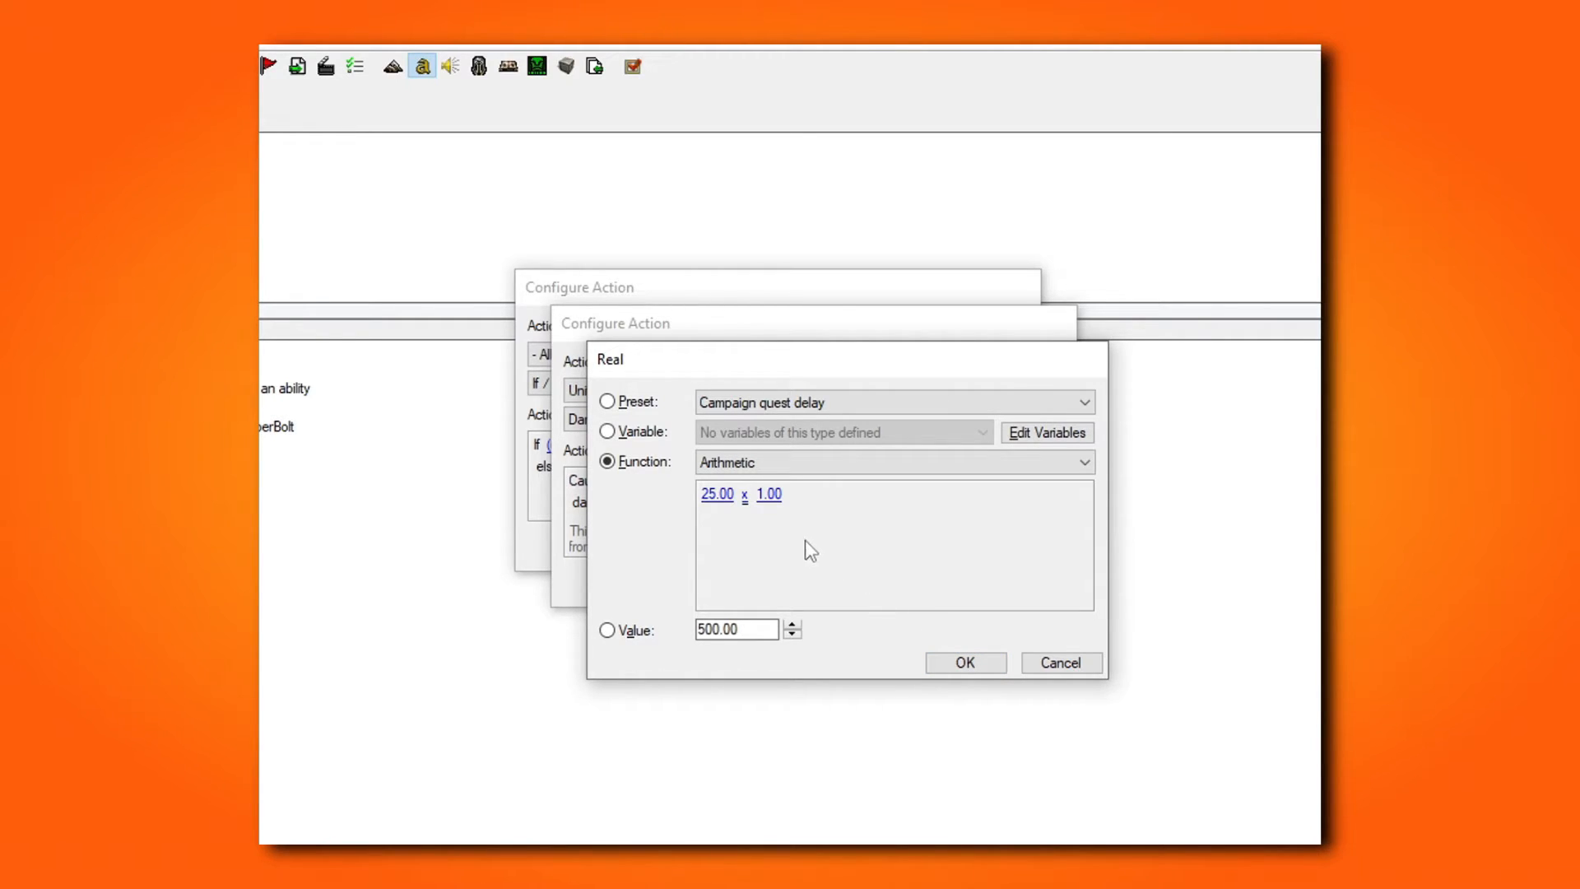
Step: Make the damage formula's second operand a Convert Integer To Real function that converts Level Of Ability For Unit
left_click(771, 496)
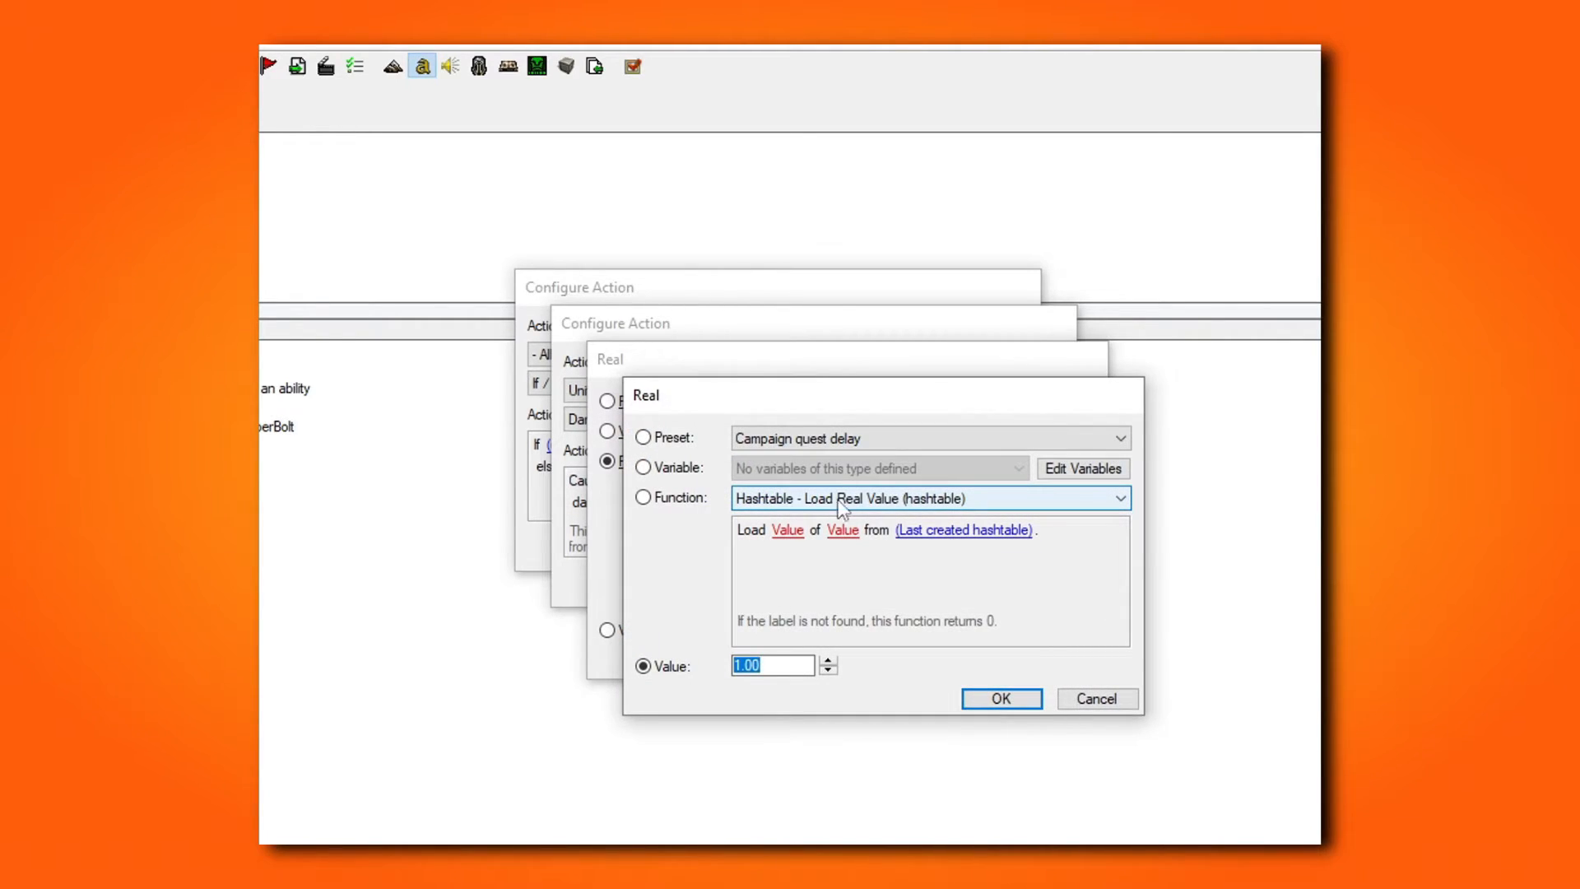
left_click(1001, 501)
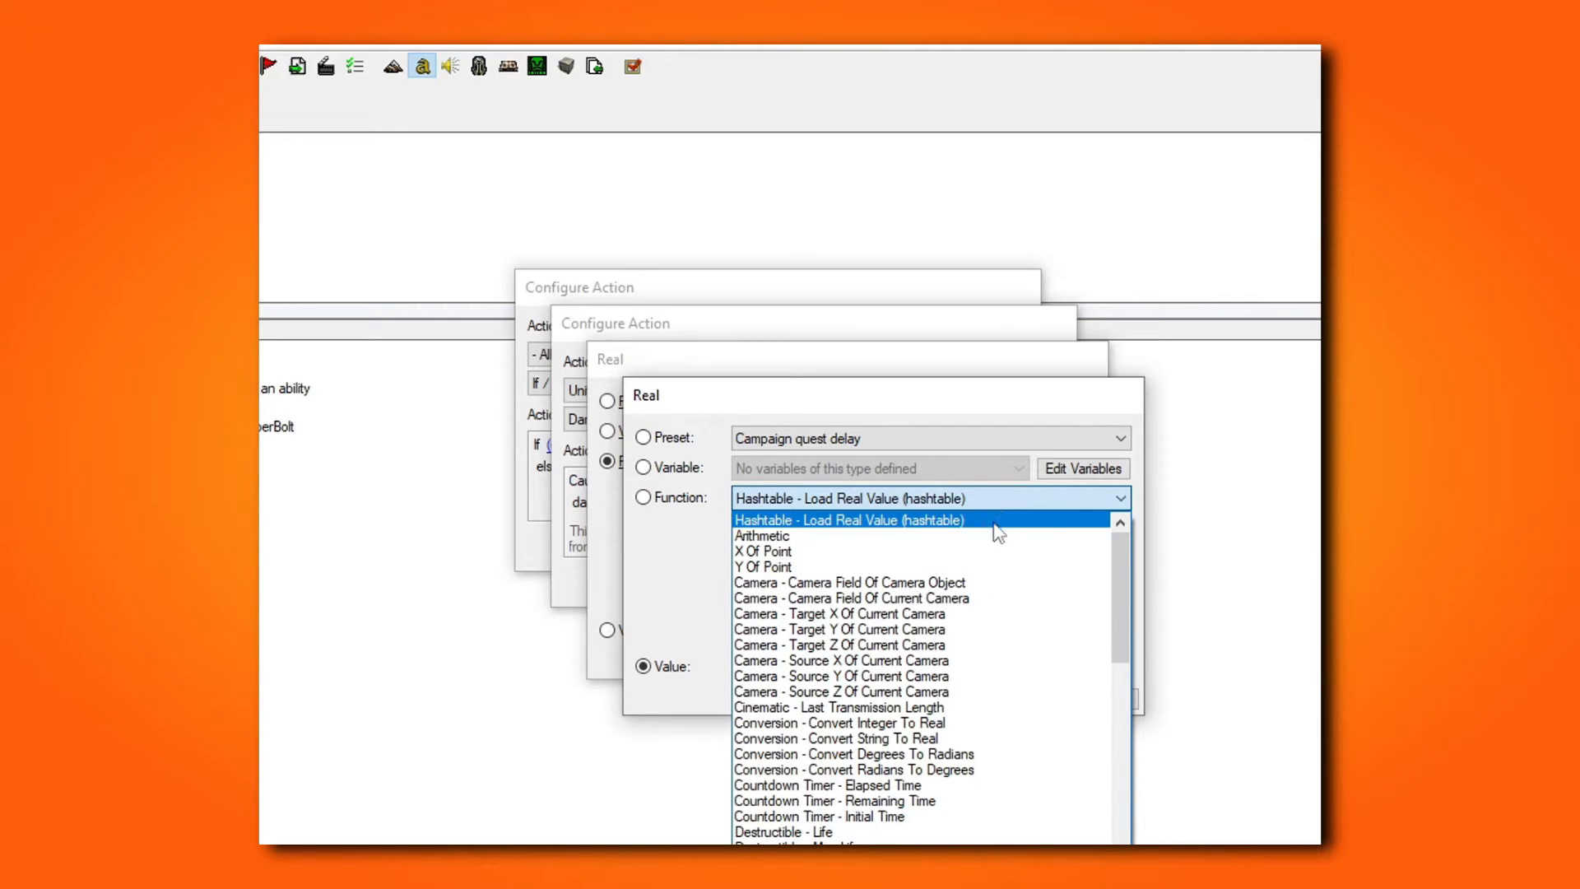
left_click(955, 723)
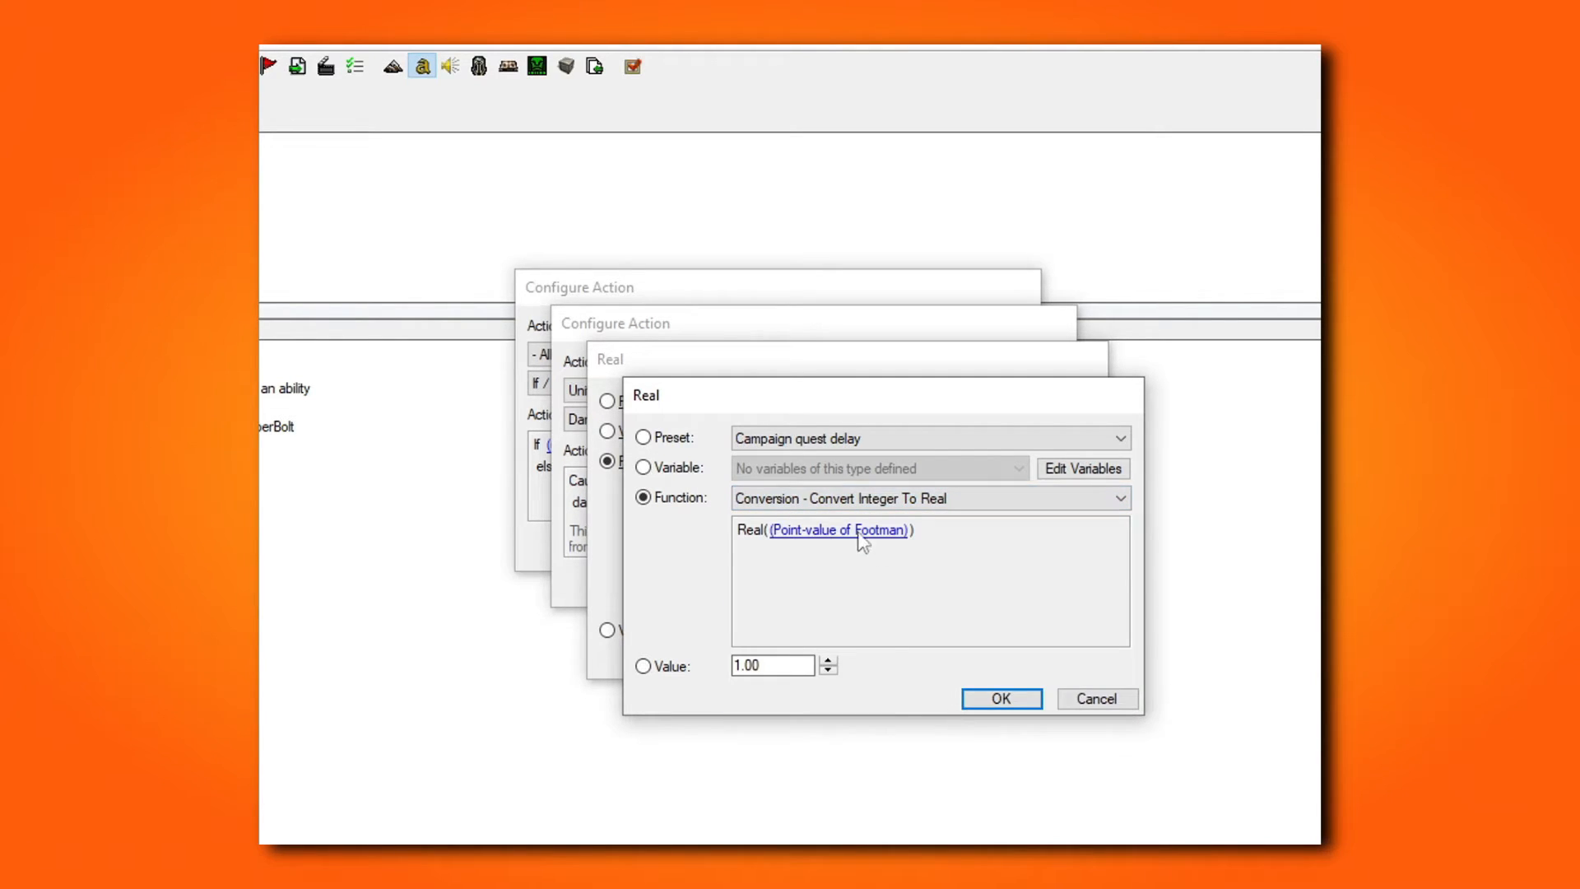
left_click(850, 531)
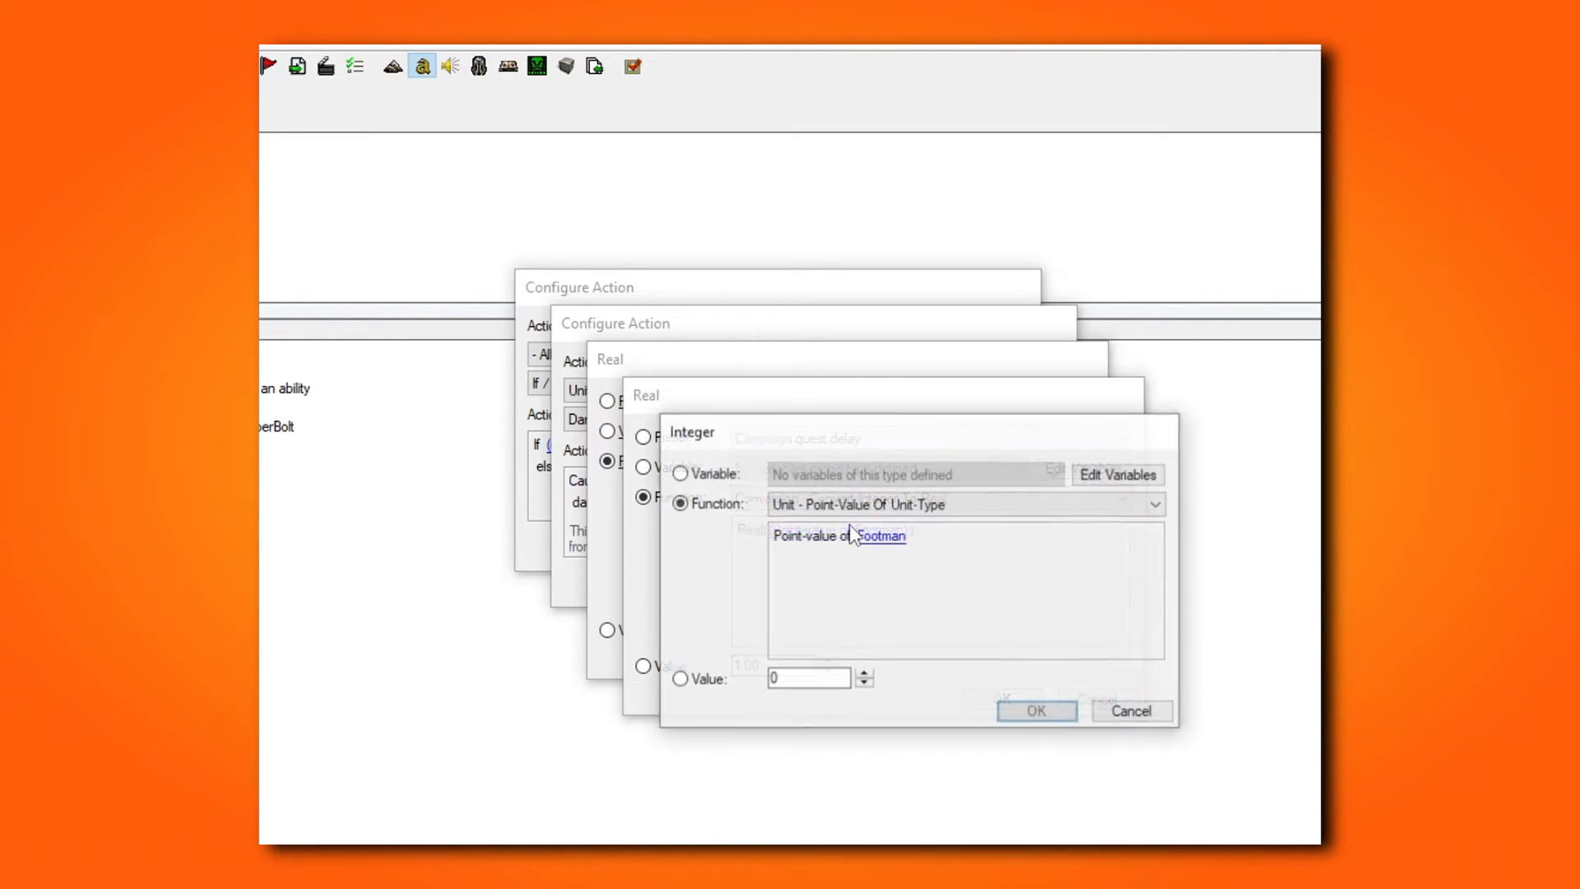
left_click(997, 499)
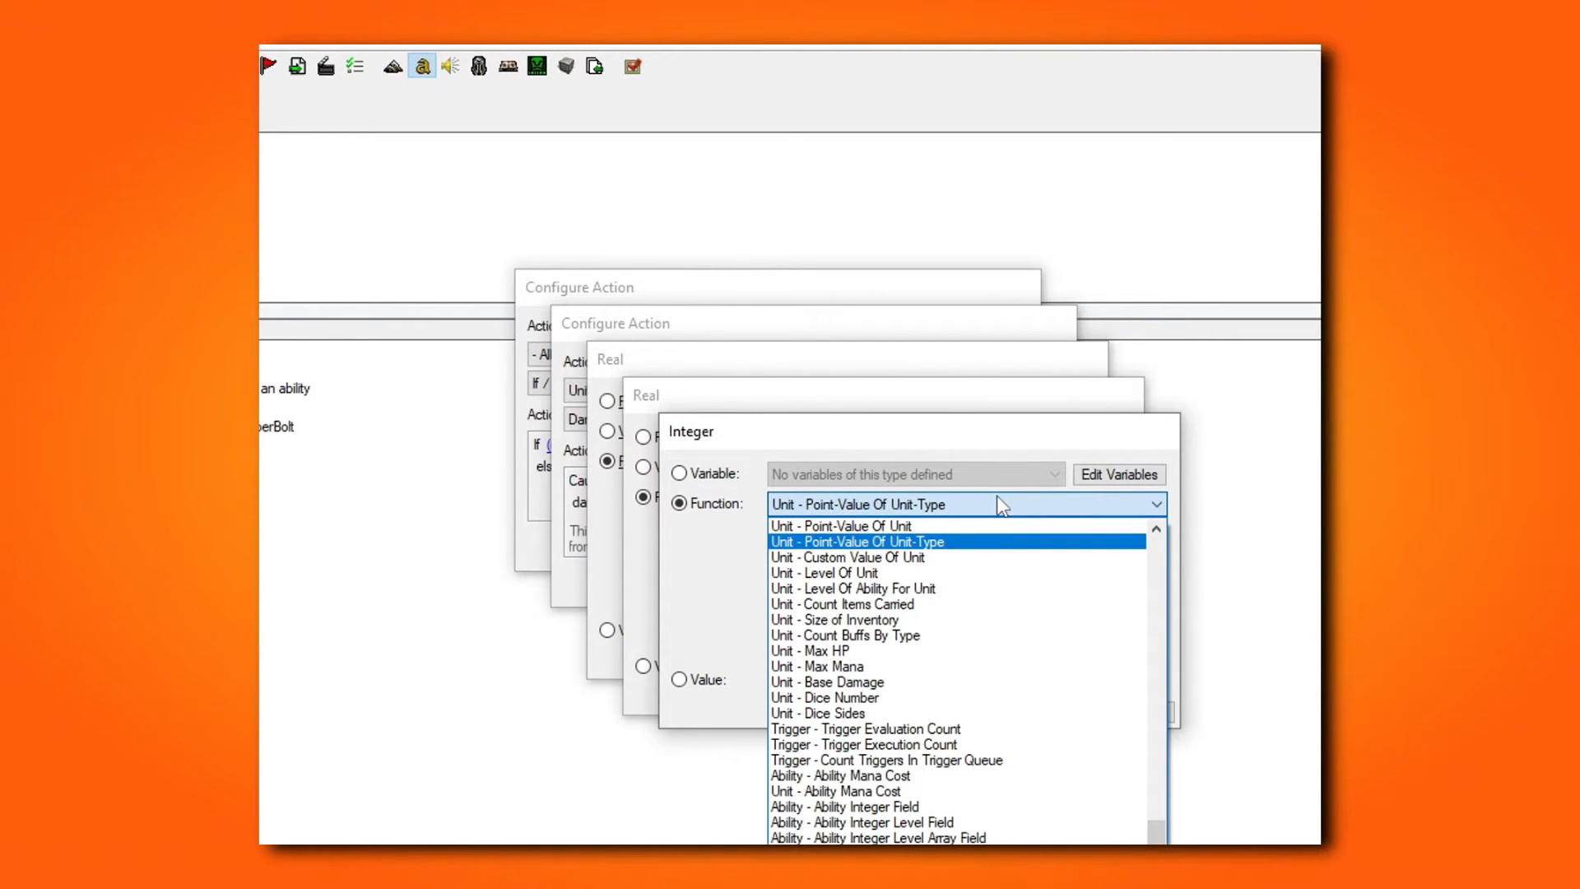
left_click(924, 589)
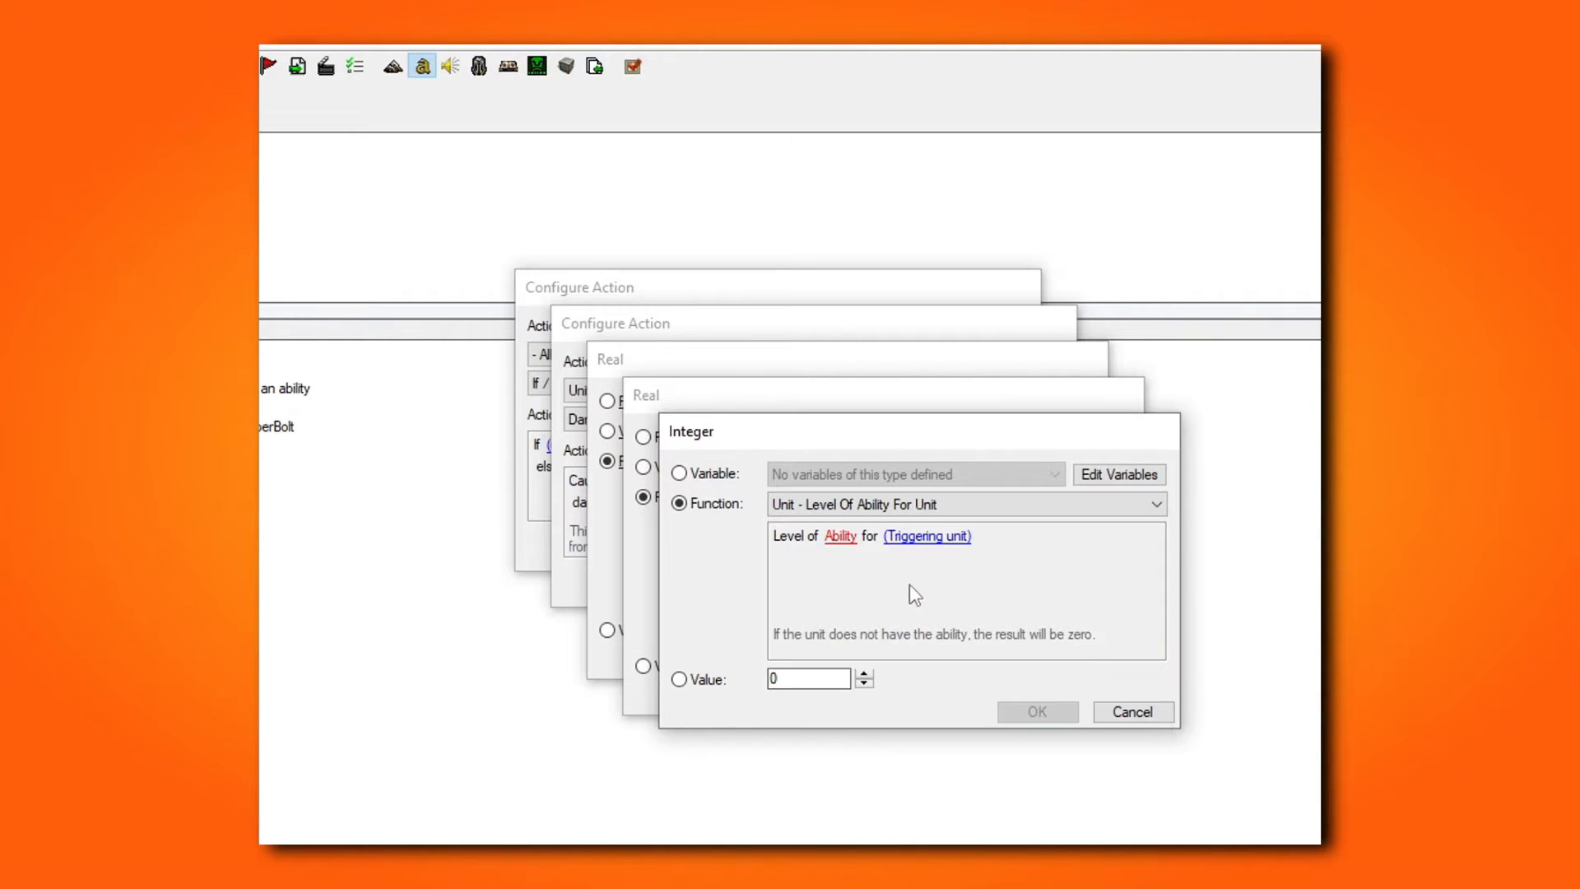
Step: Choose the custom Hero ability SuperBolt as the ability whose level is read, and accept the damage formula
left_click(838, 536)
left_click(894, 636)
left_click(888, 690)
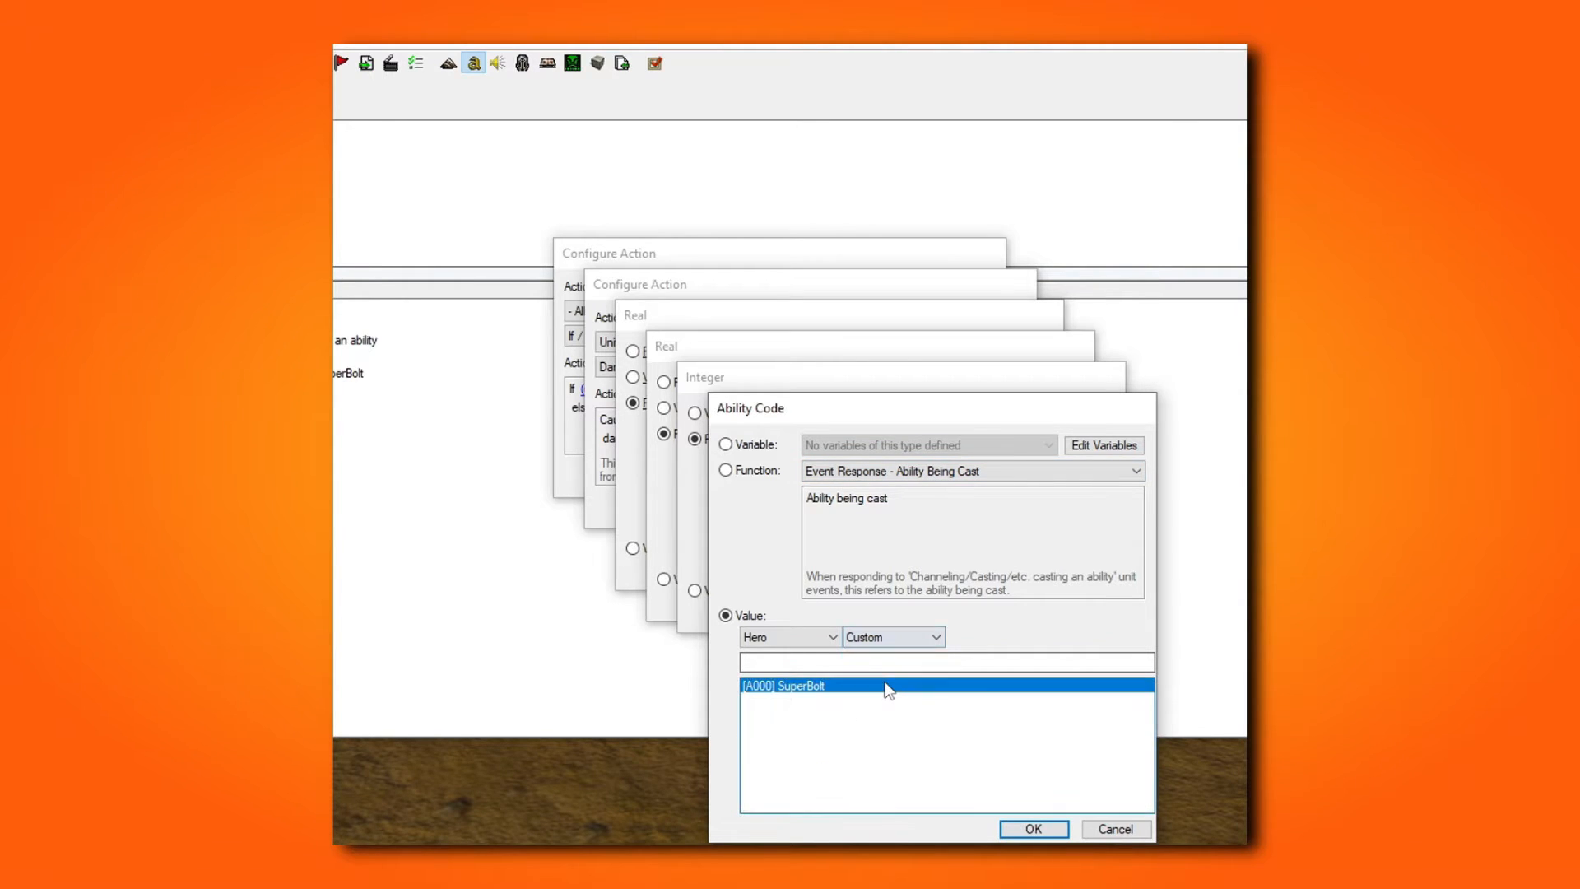
left_click(1006, 829)
left_click(1006, 659)
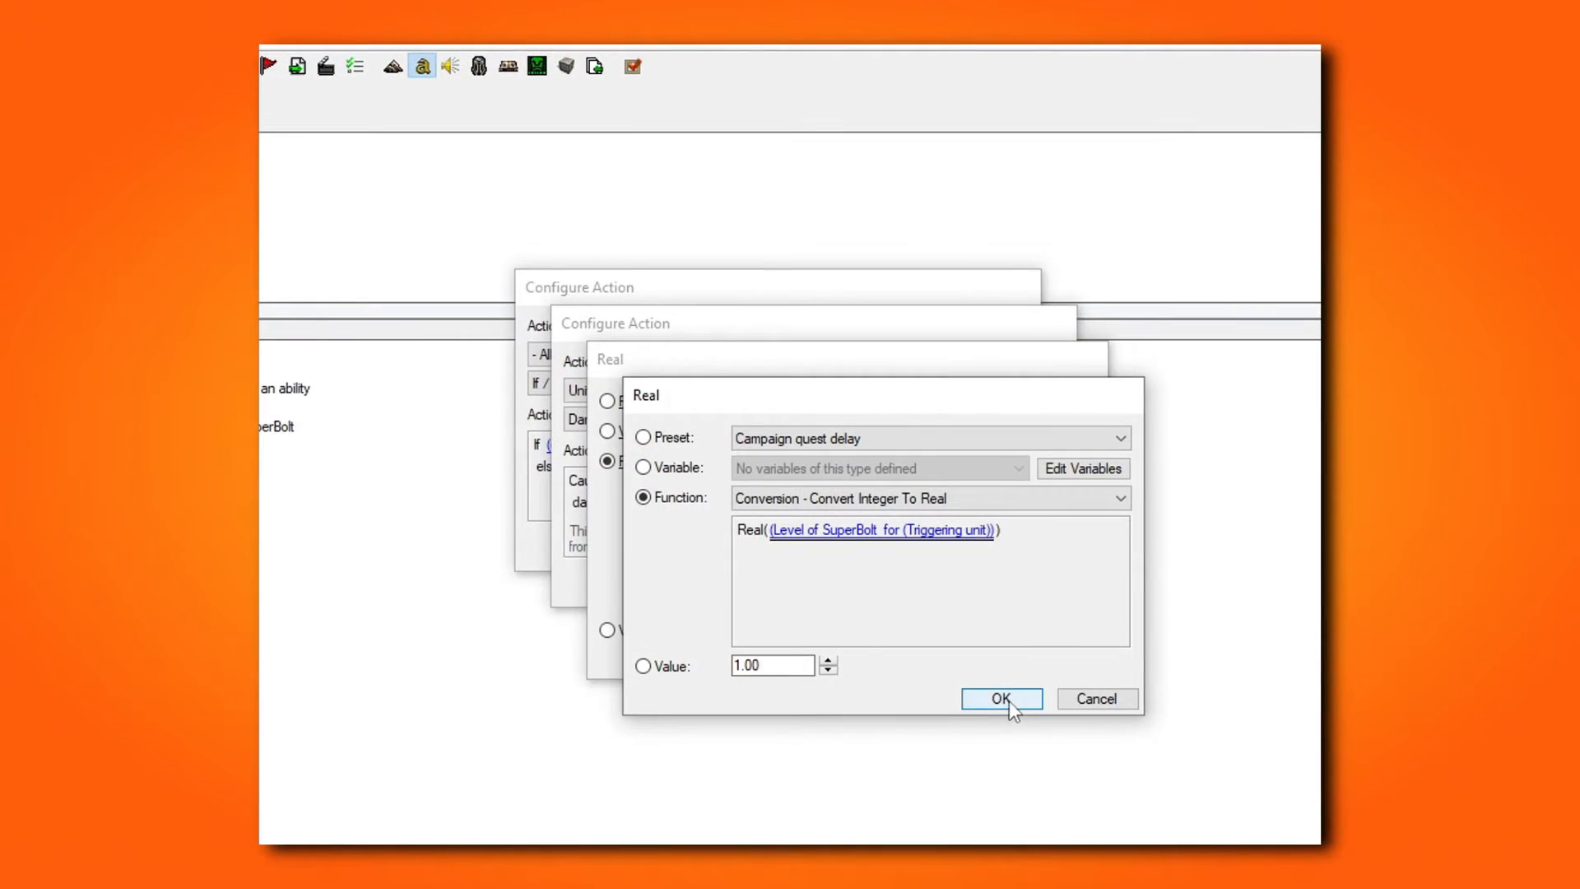
left_click(1009, 700)
left_click(956, 662)
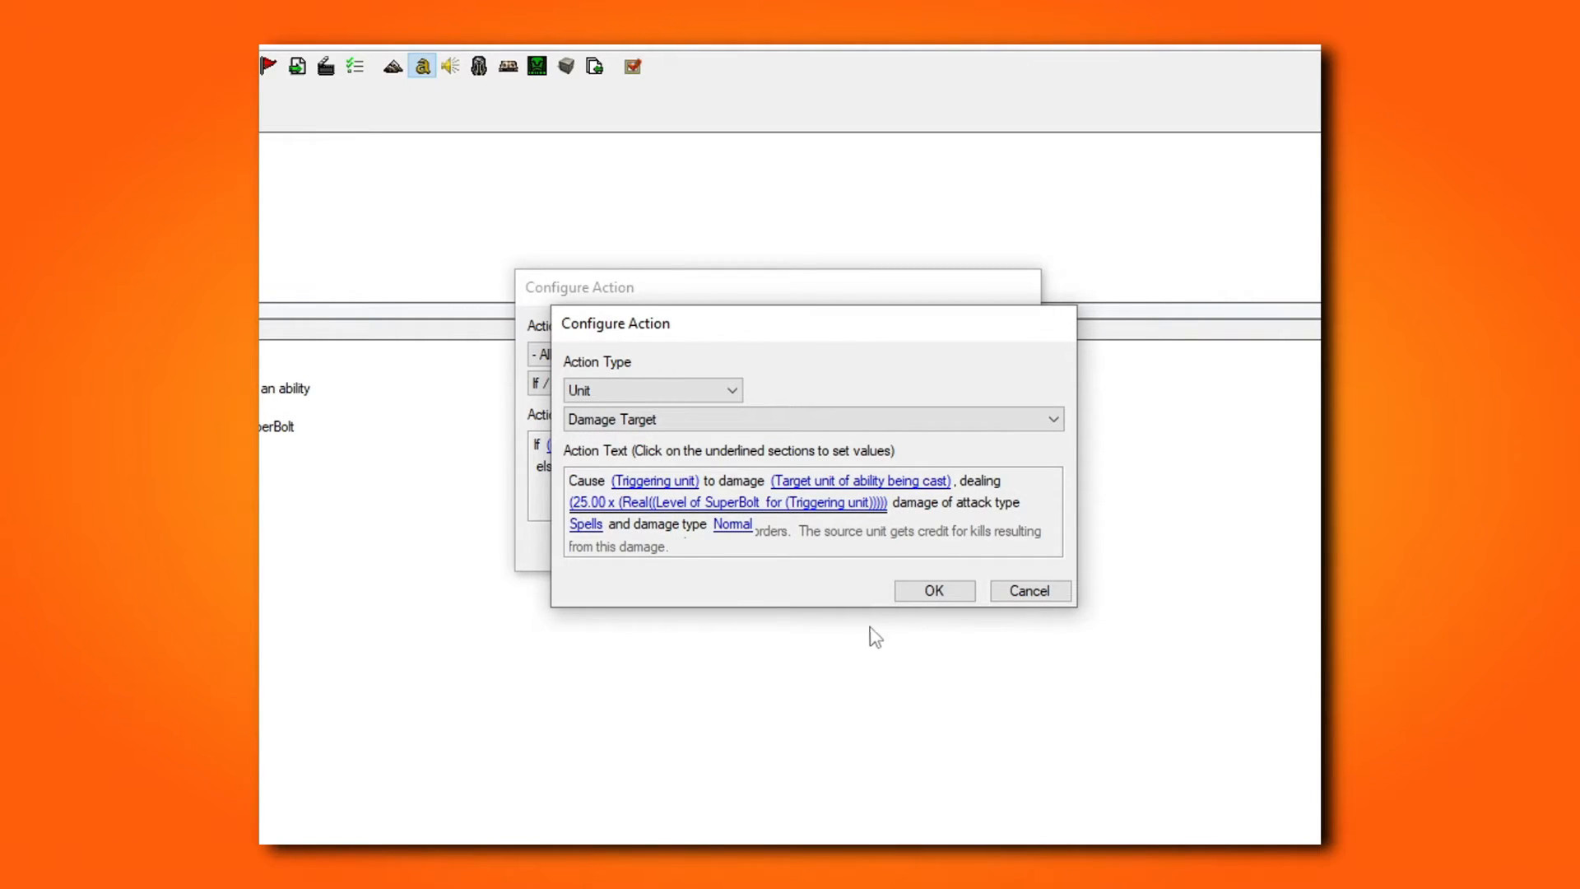
Step: Set both the attack type and the damage type of the Damage Target action to Magic
left_click(583, 524)
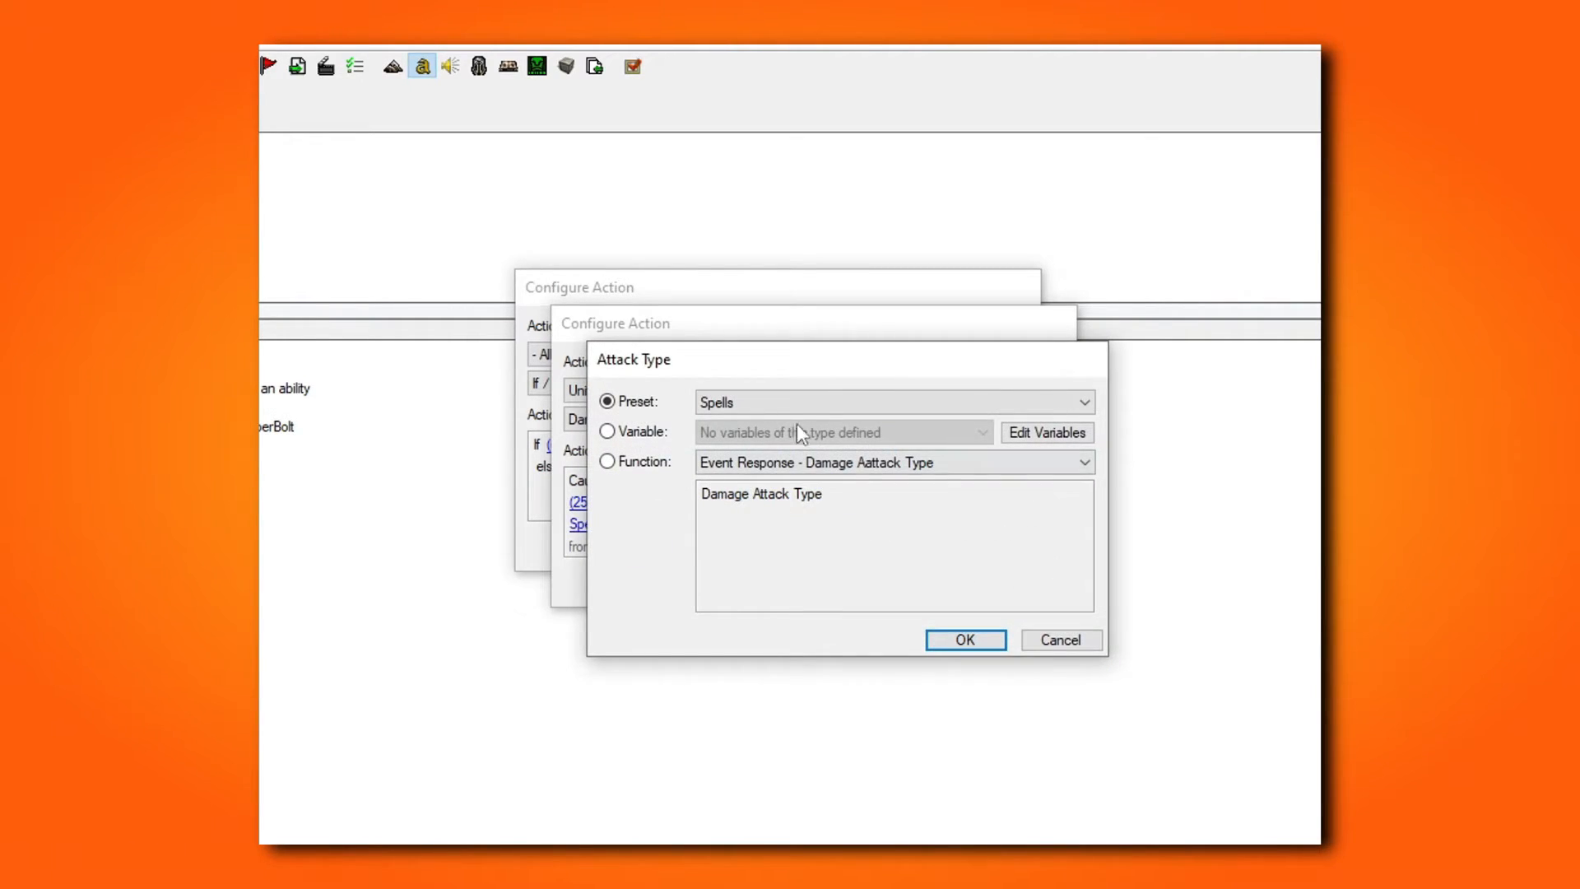
left_click(823, 402)
left_click(745, 487)
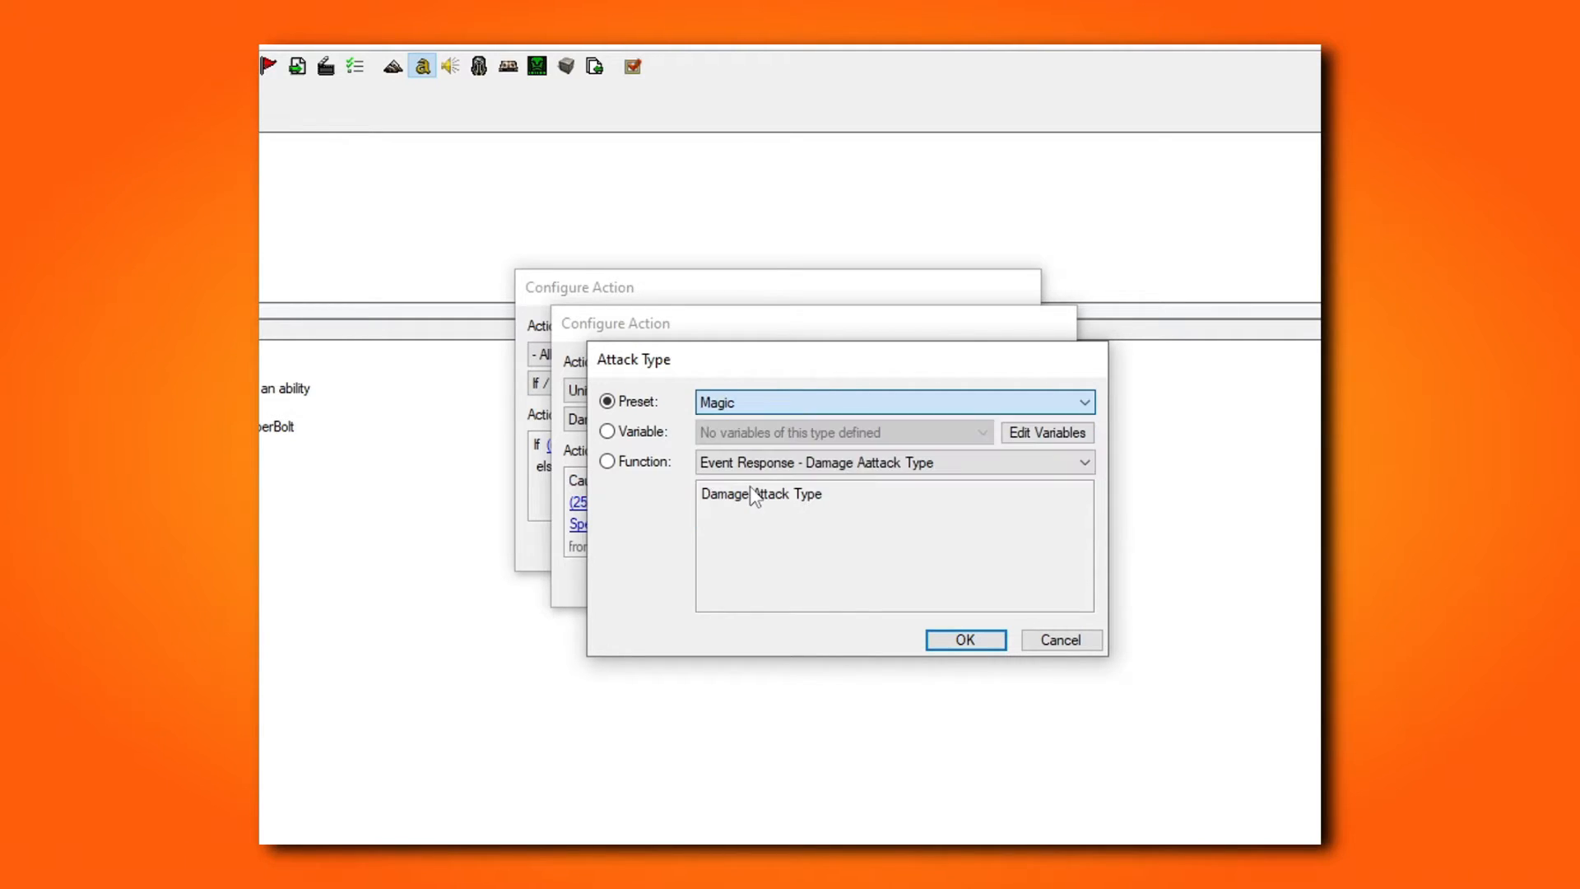
left_click(946, 640)
left_click(733, 524)
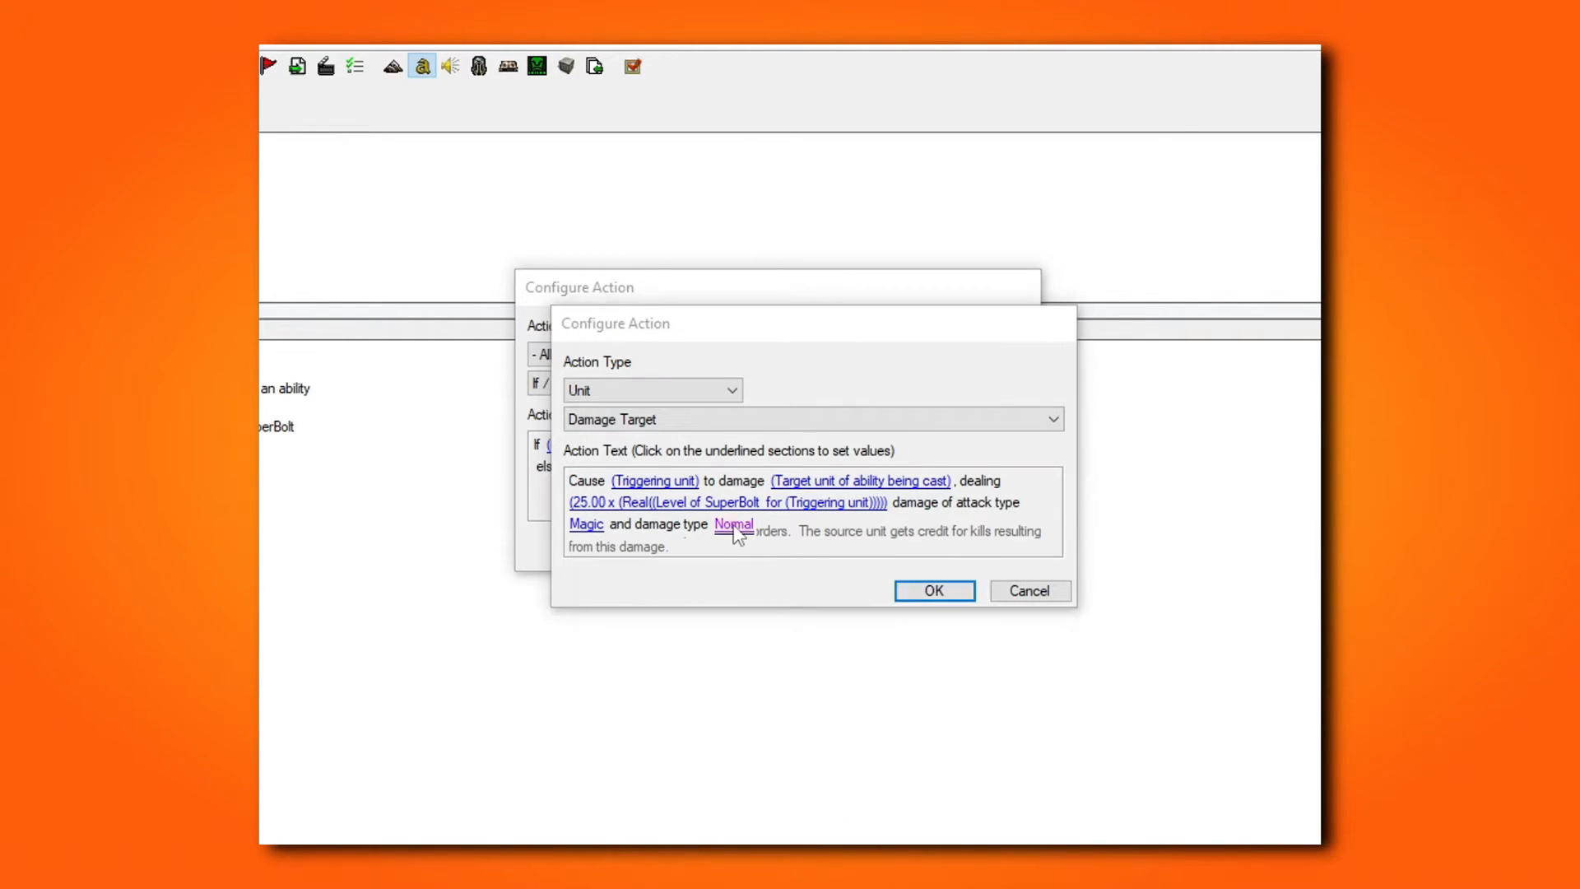
left_click(823, 401)
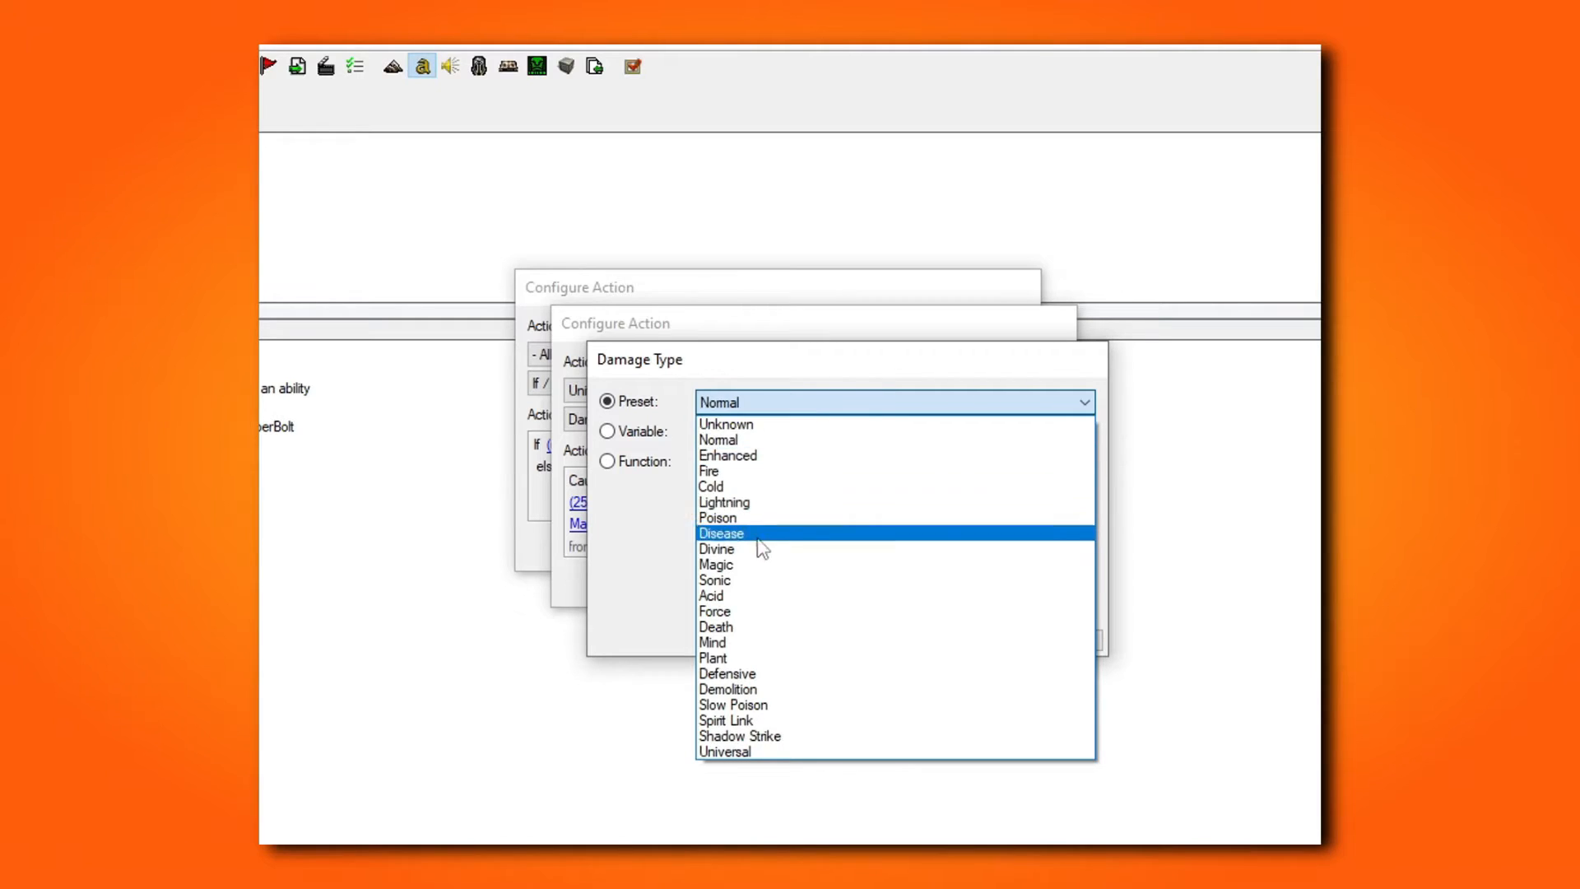
left_click(751, 566)
left_click(959, 644)
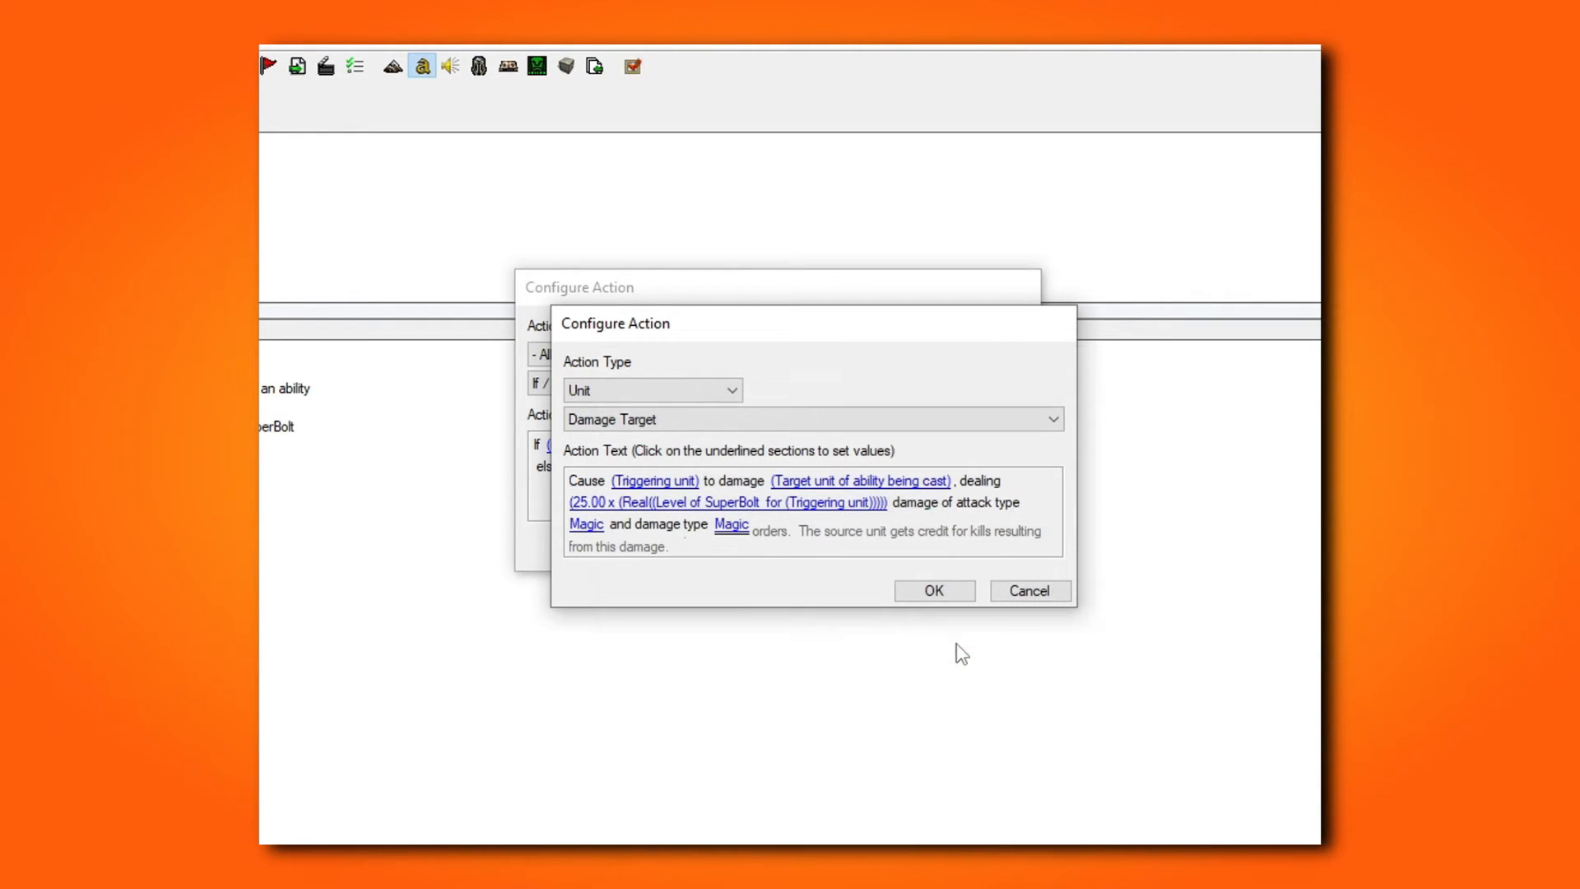
left_click(934, 591)
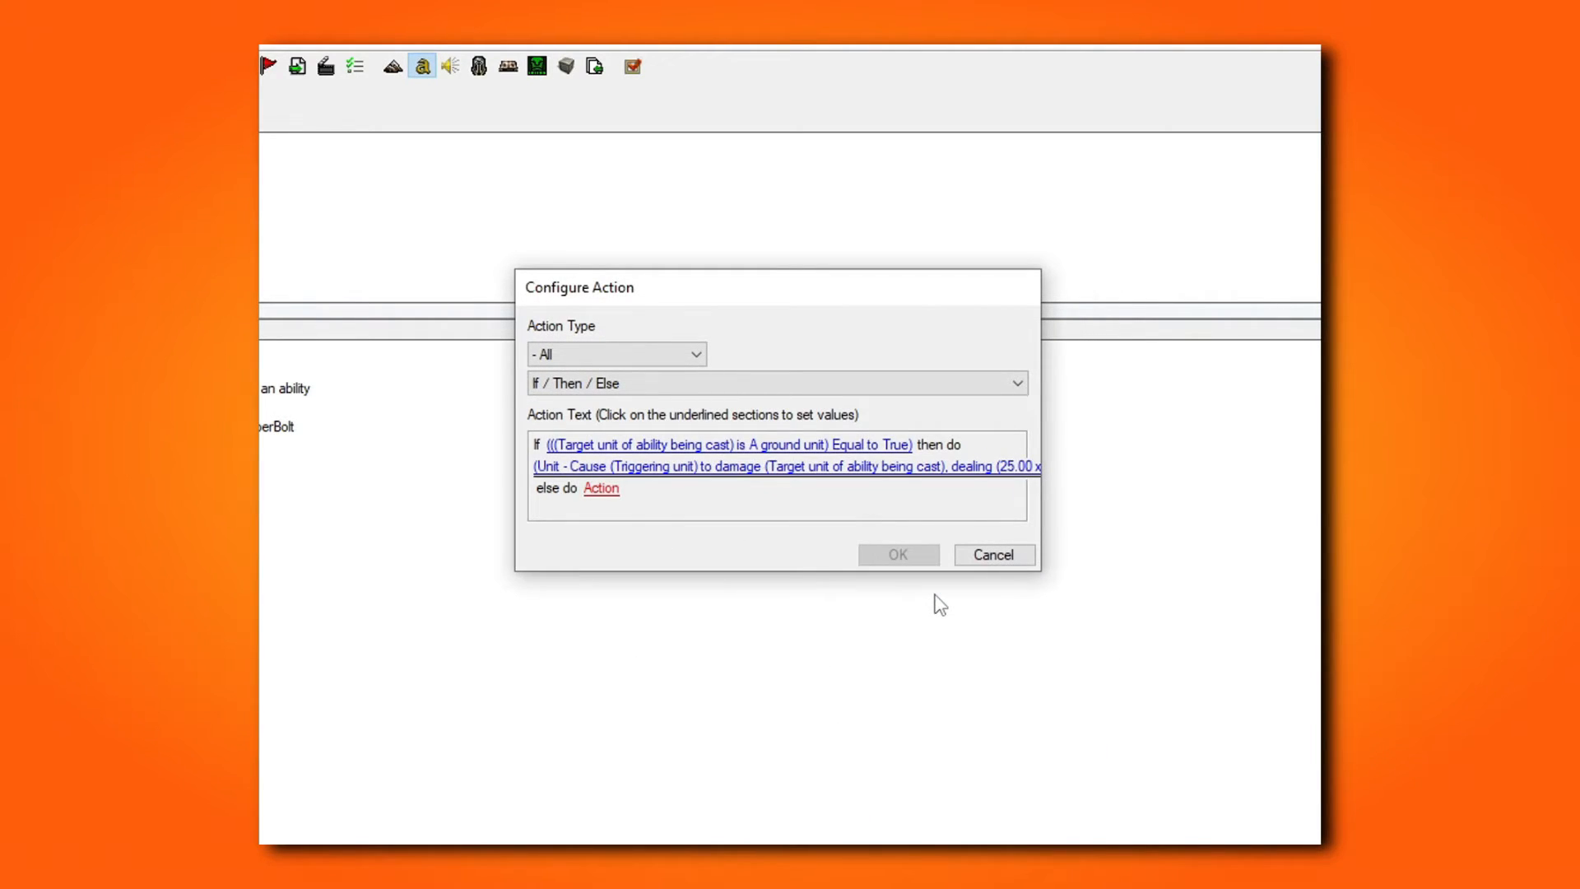
Step: Set the Else action to Do Nothing and accept the If / Then / Else action
left_click(599, 489)
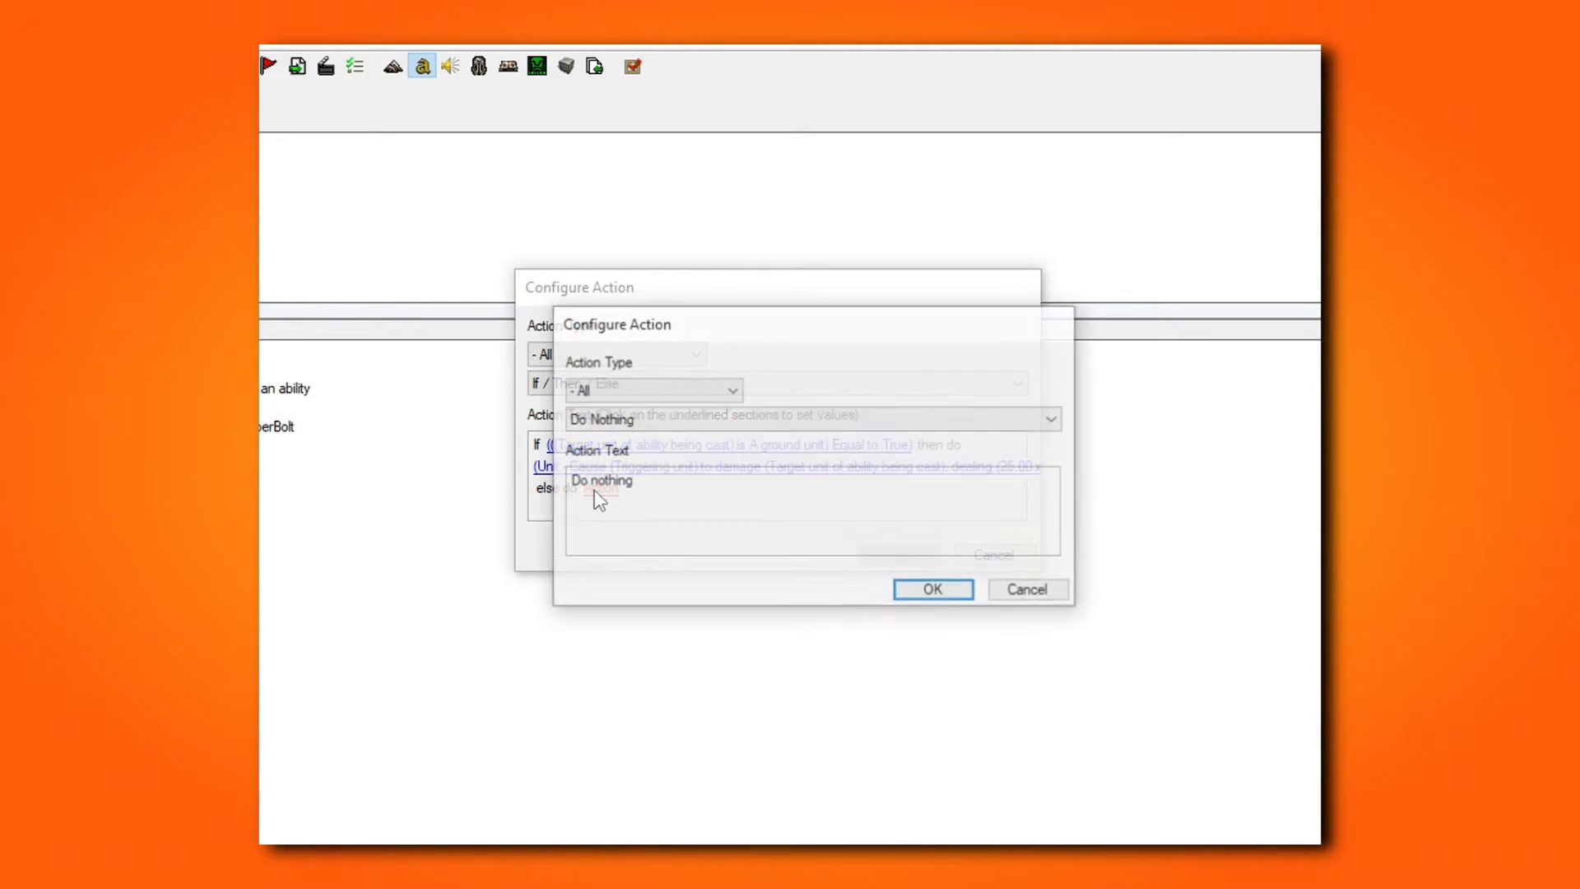
left_click(931, 591)
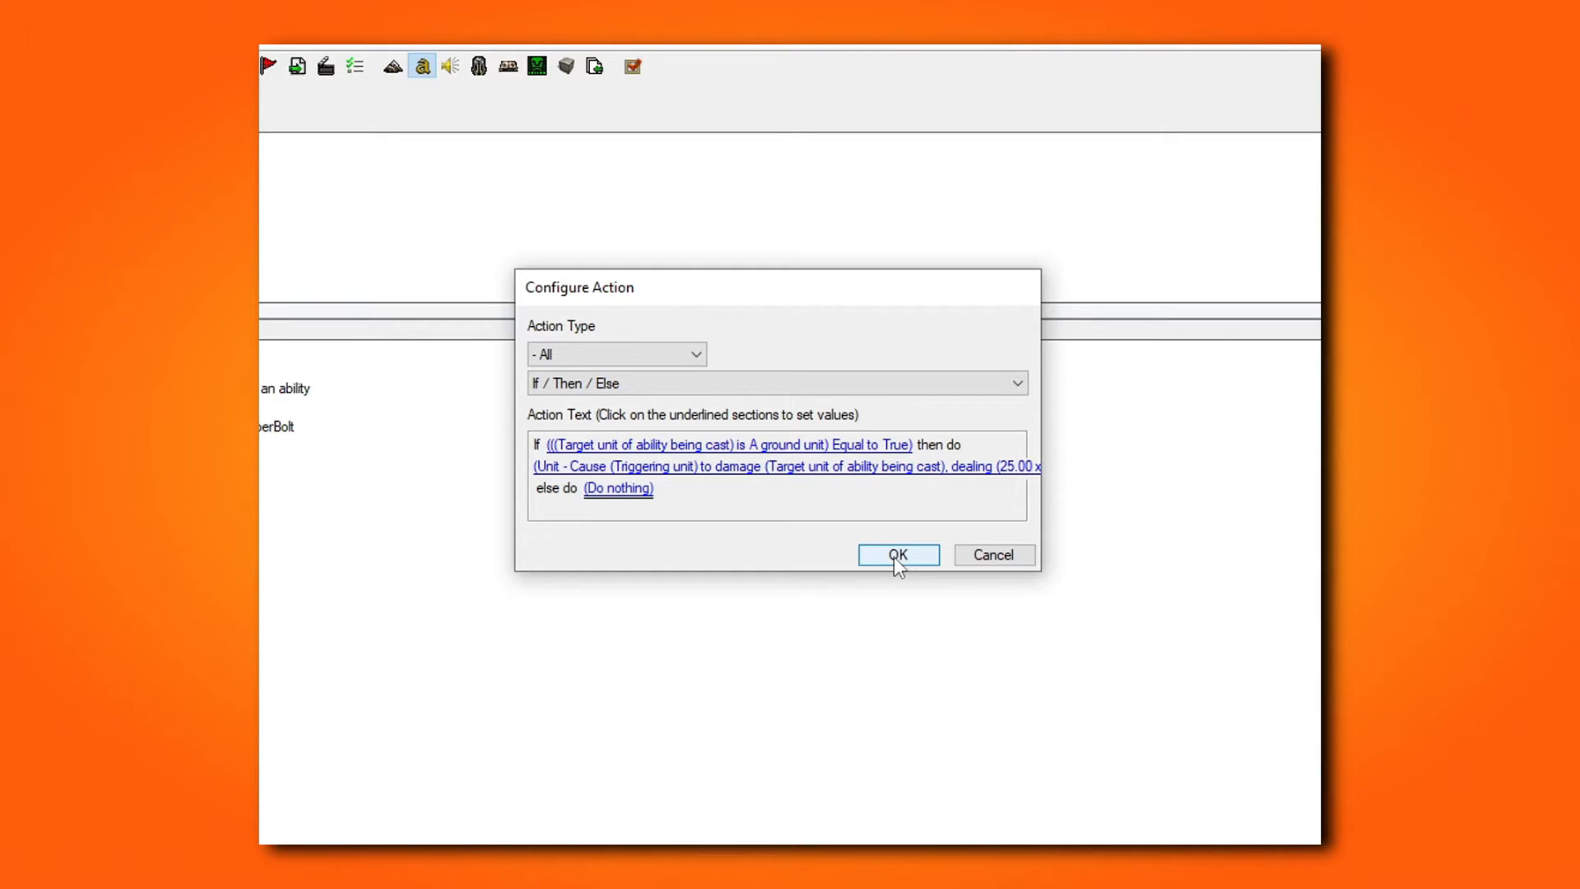
left_click(898, 556)
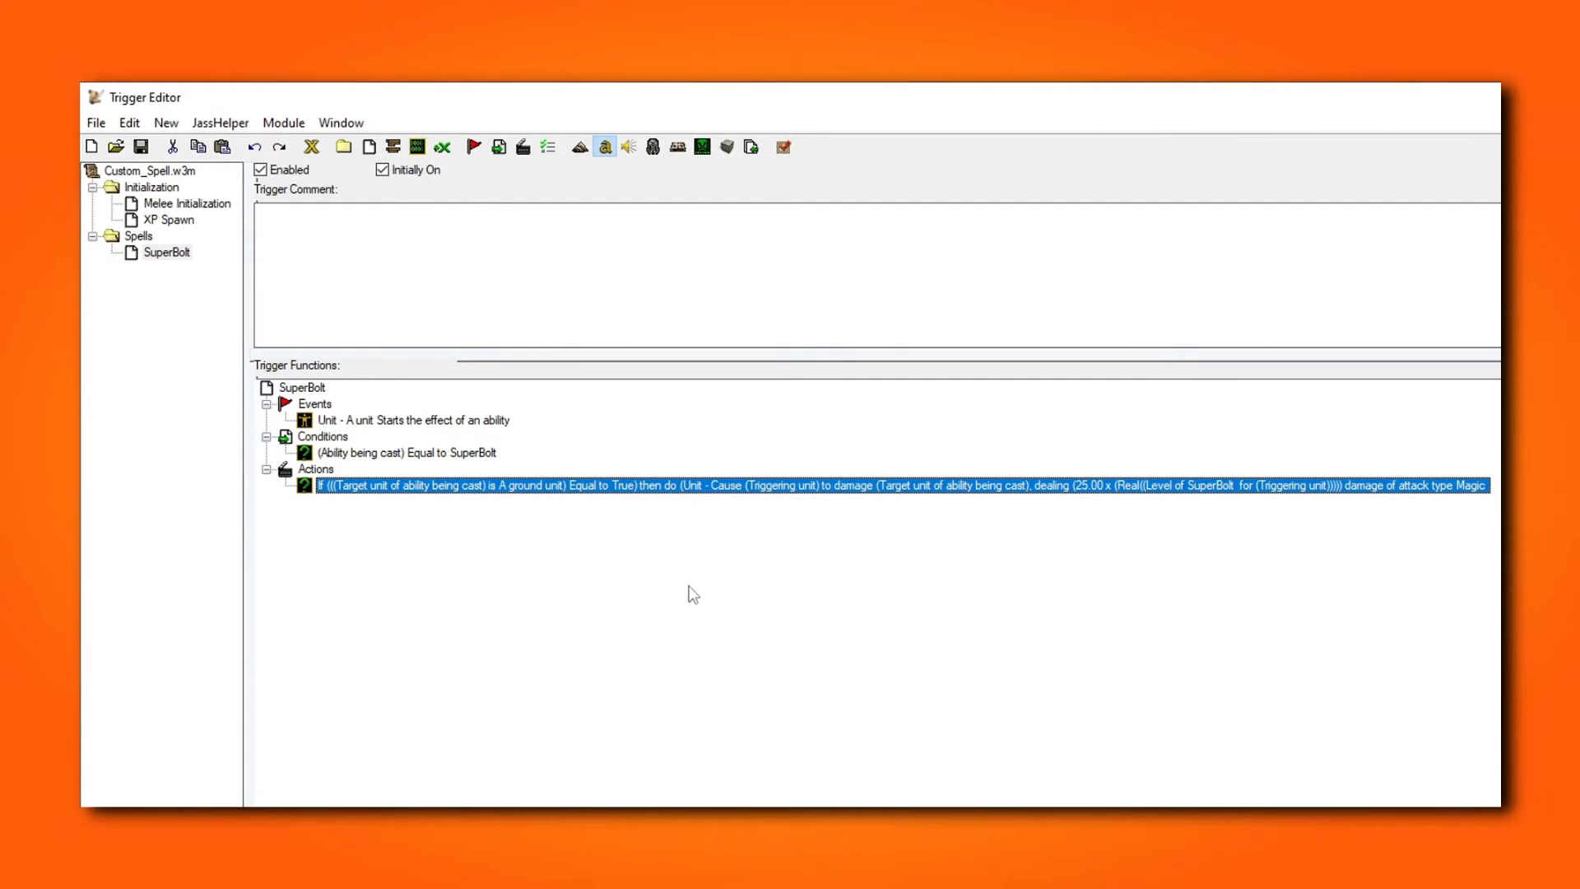
Step: Duplicate the If / Then / Else action and change the copy's unit classification condition to A structure
key("ctrl+c")
key("ctrl+v")
double_click(560, 503)
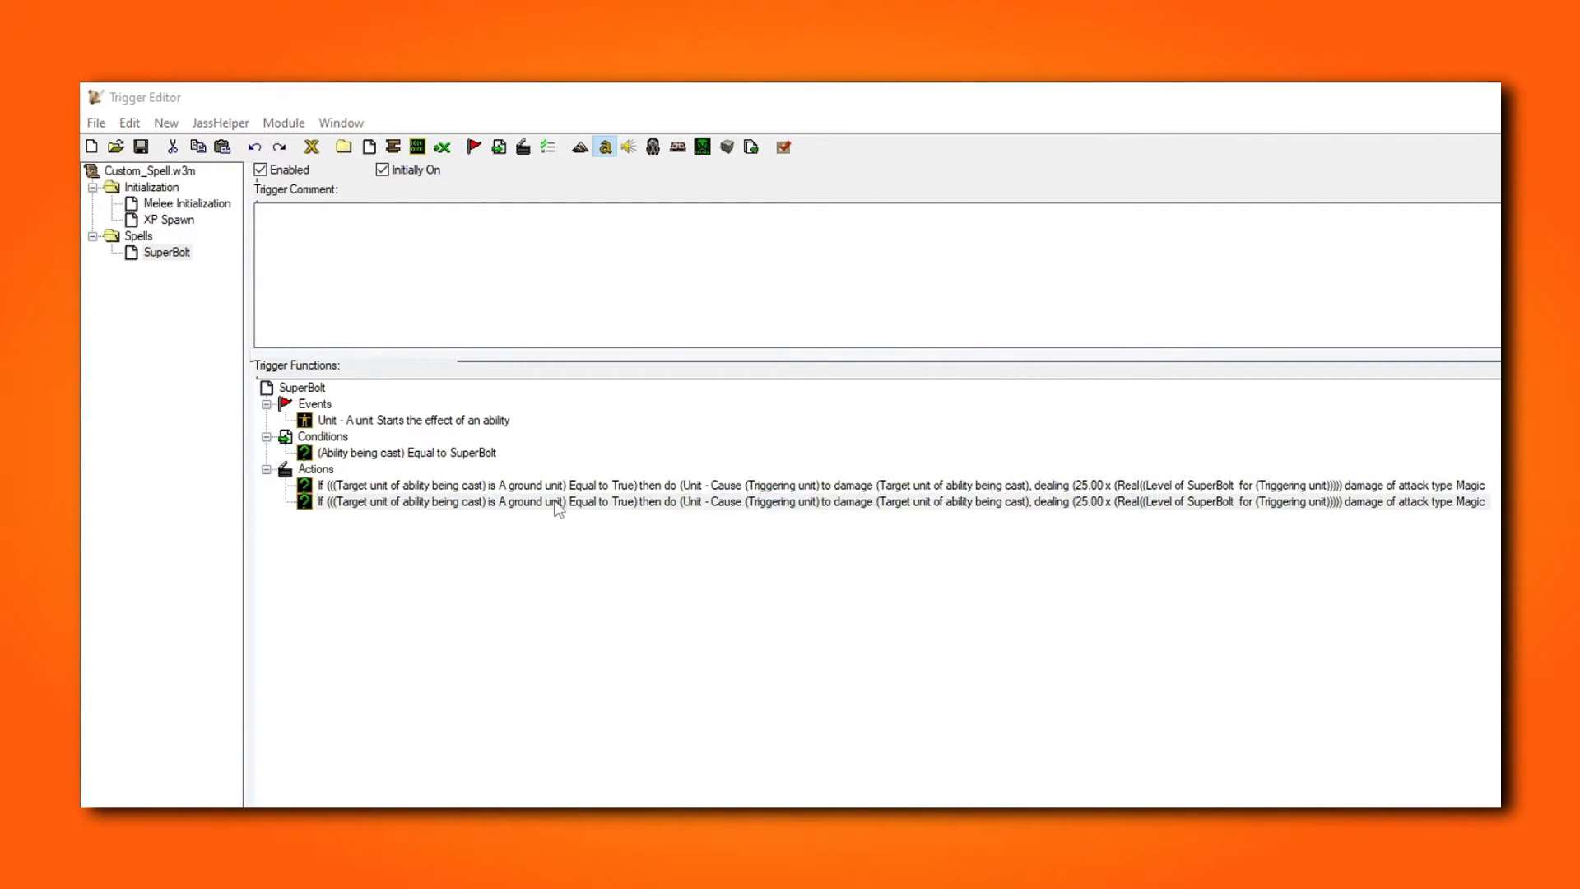
left_click(802, 469)
left_click(913, 499)
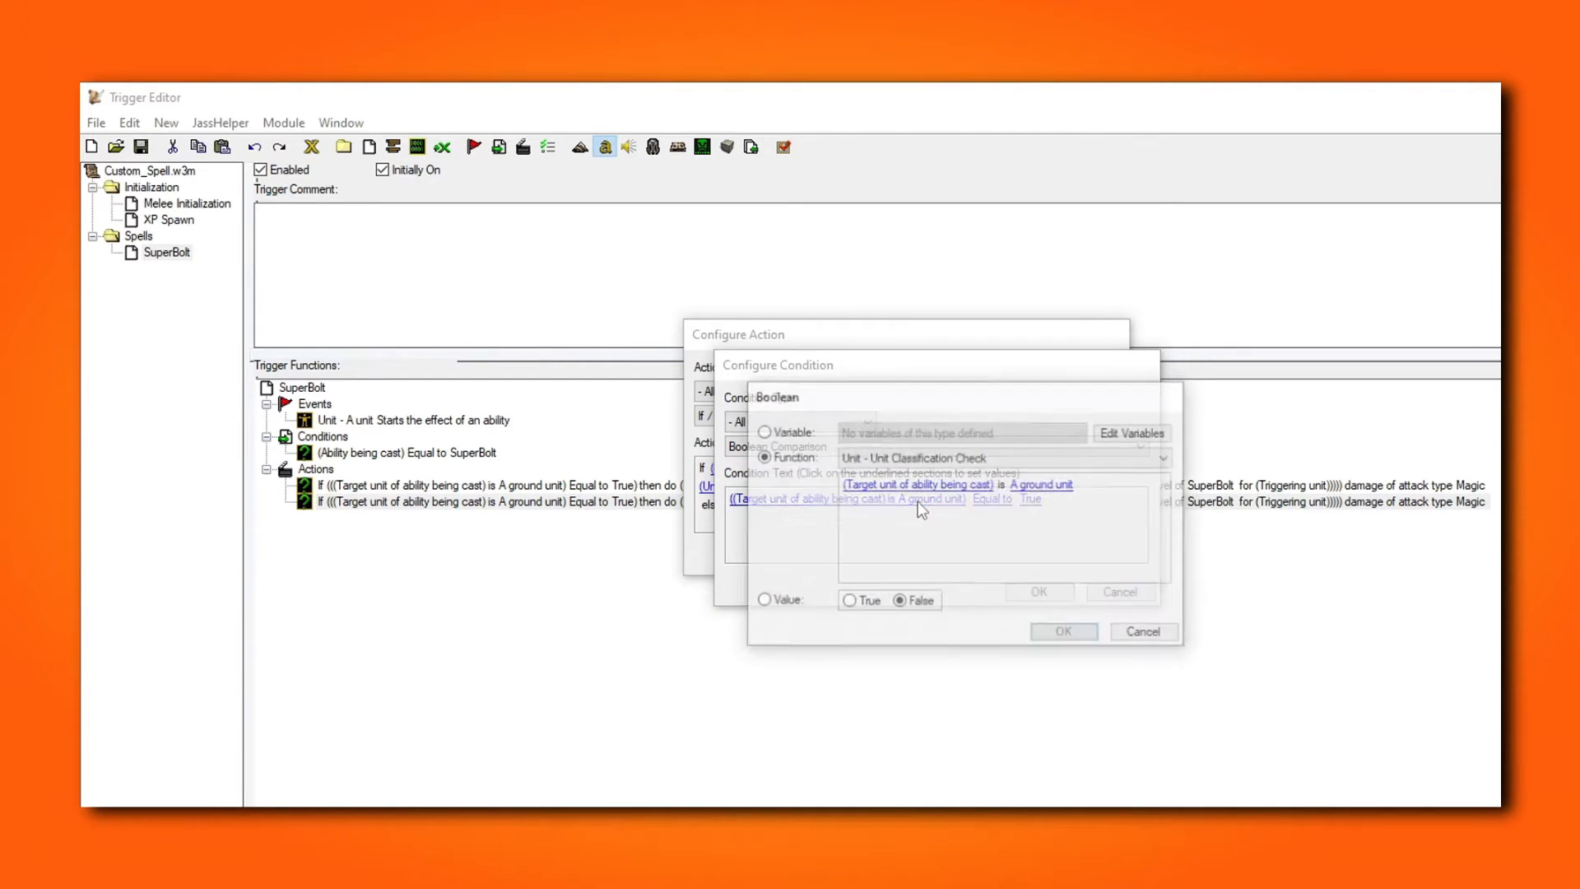
left_click(1021, 495)
left_click(1000, 462)
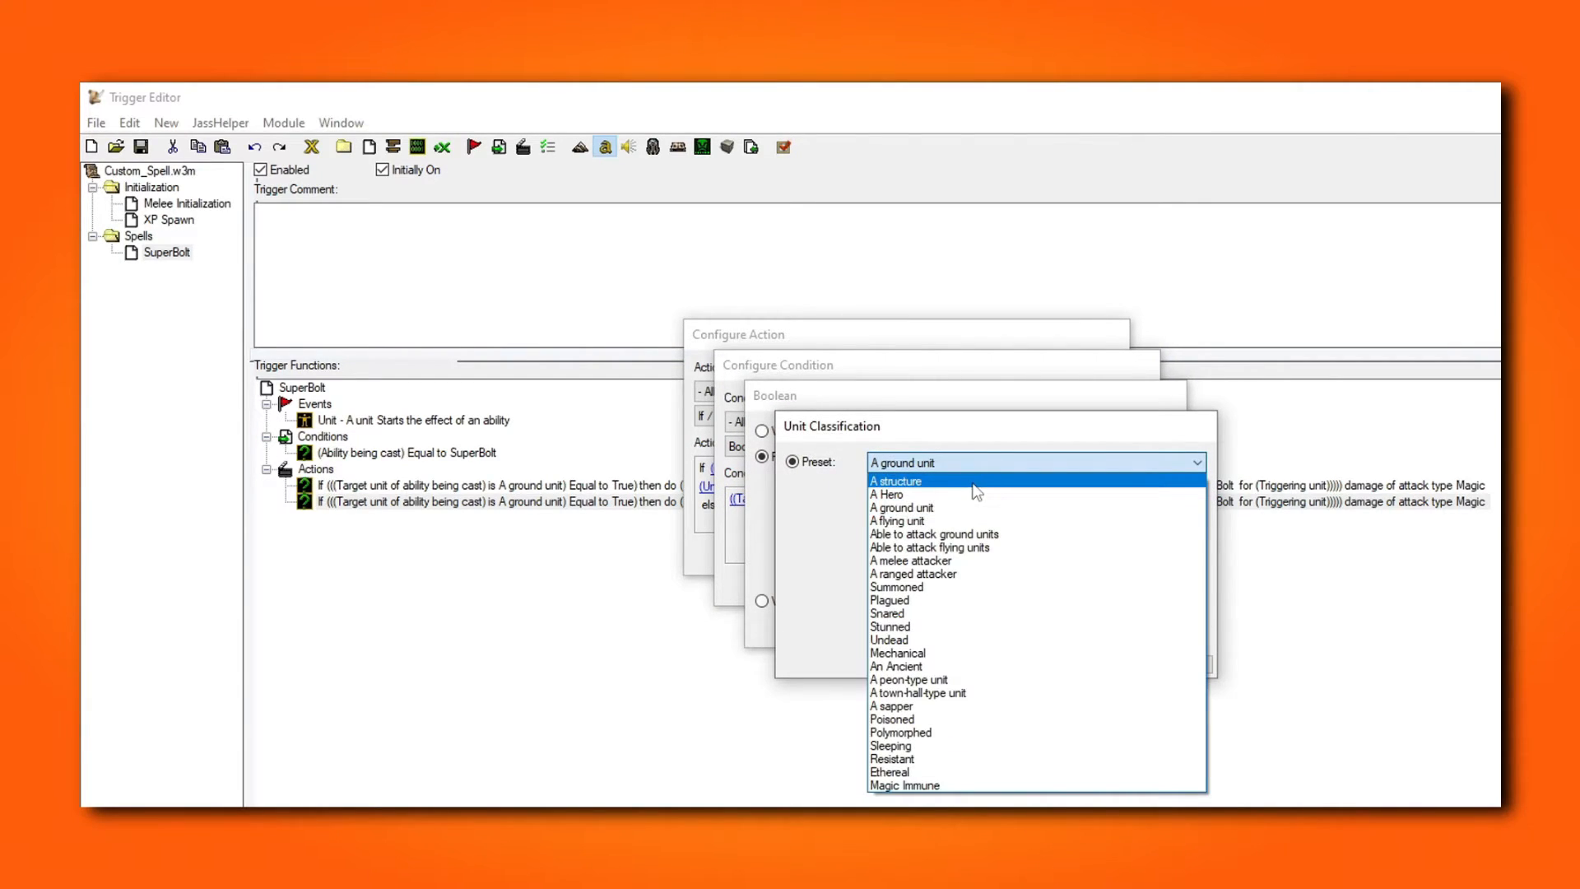
left_click(980, 500)
left_click(1082, 663)
left_click(1055, 637)
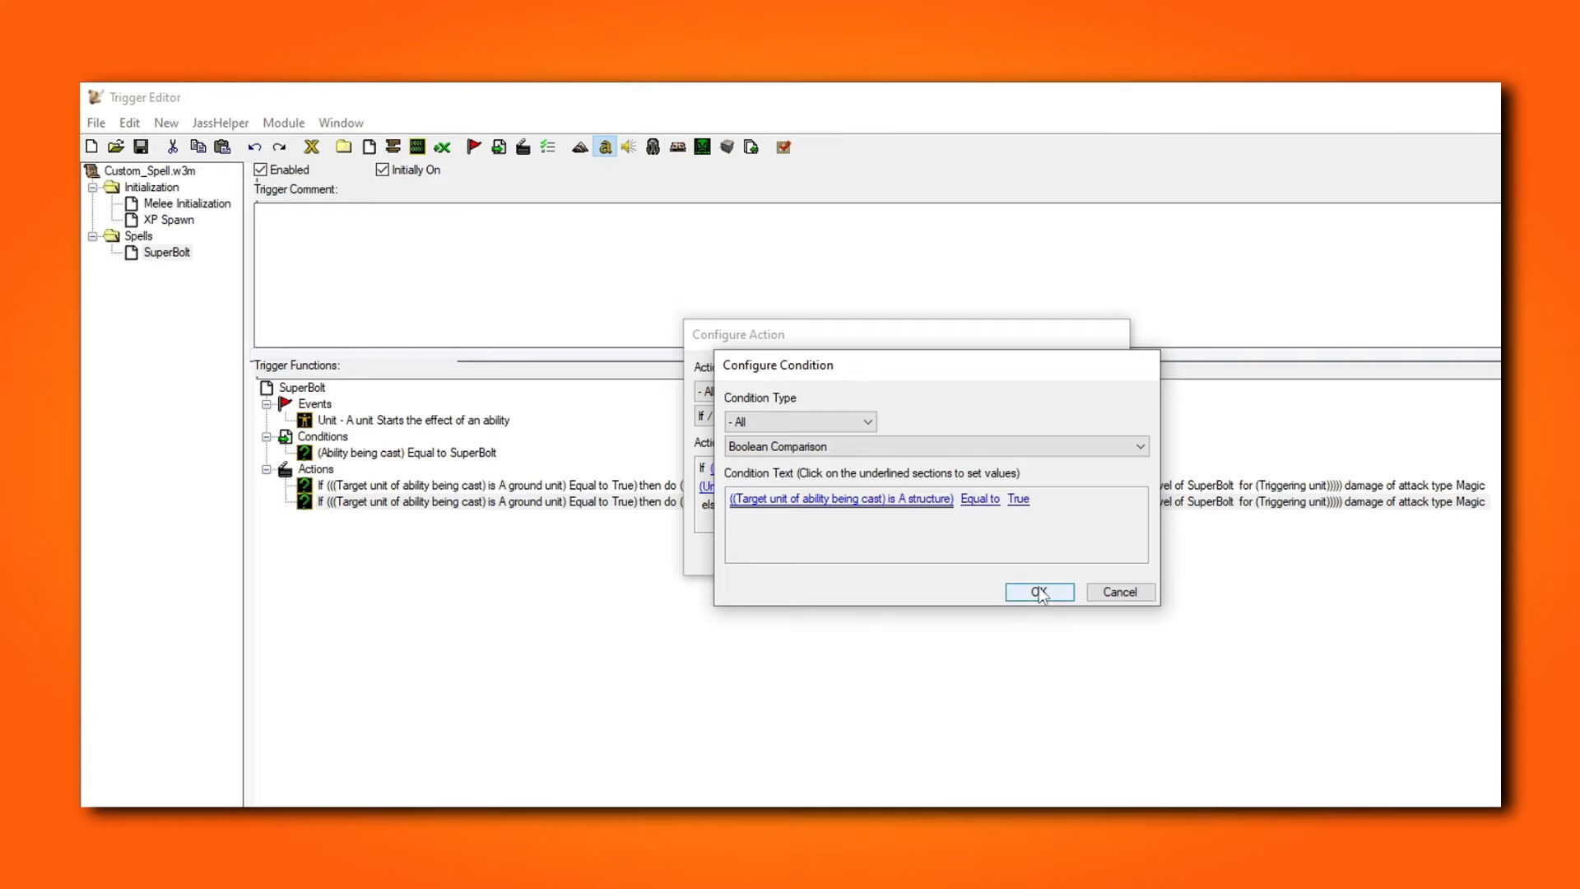
left_click(1041, 594)
Step: Set the first operand of the structure action's damage formula to 250
left_click(892, 487)
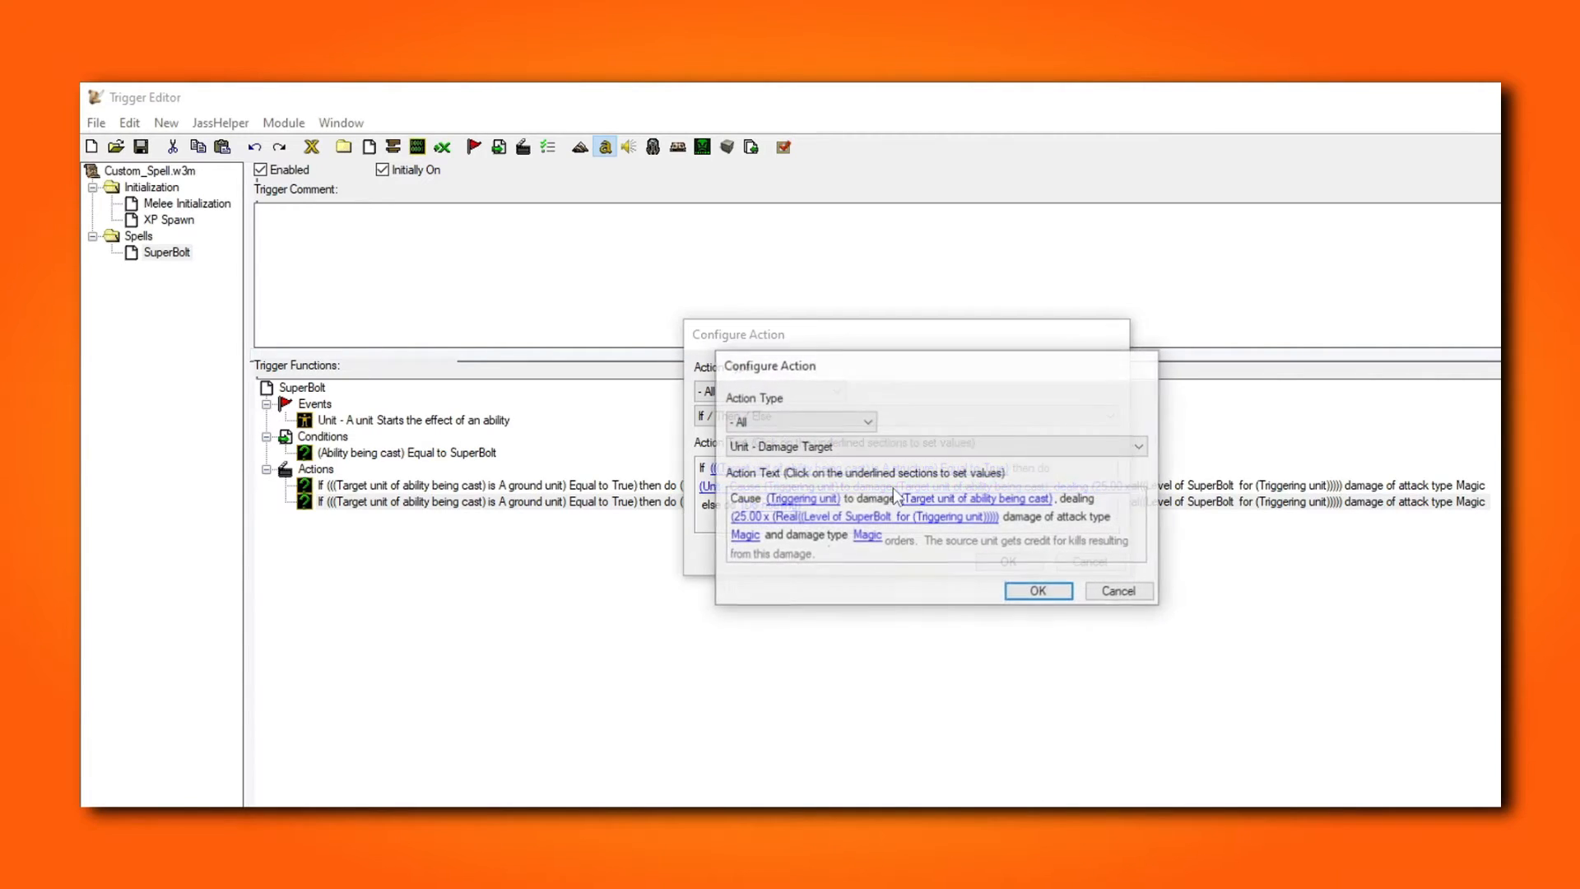
left_click(843, 518)
left_click(855, 509)
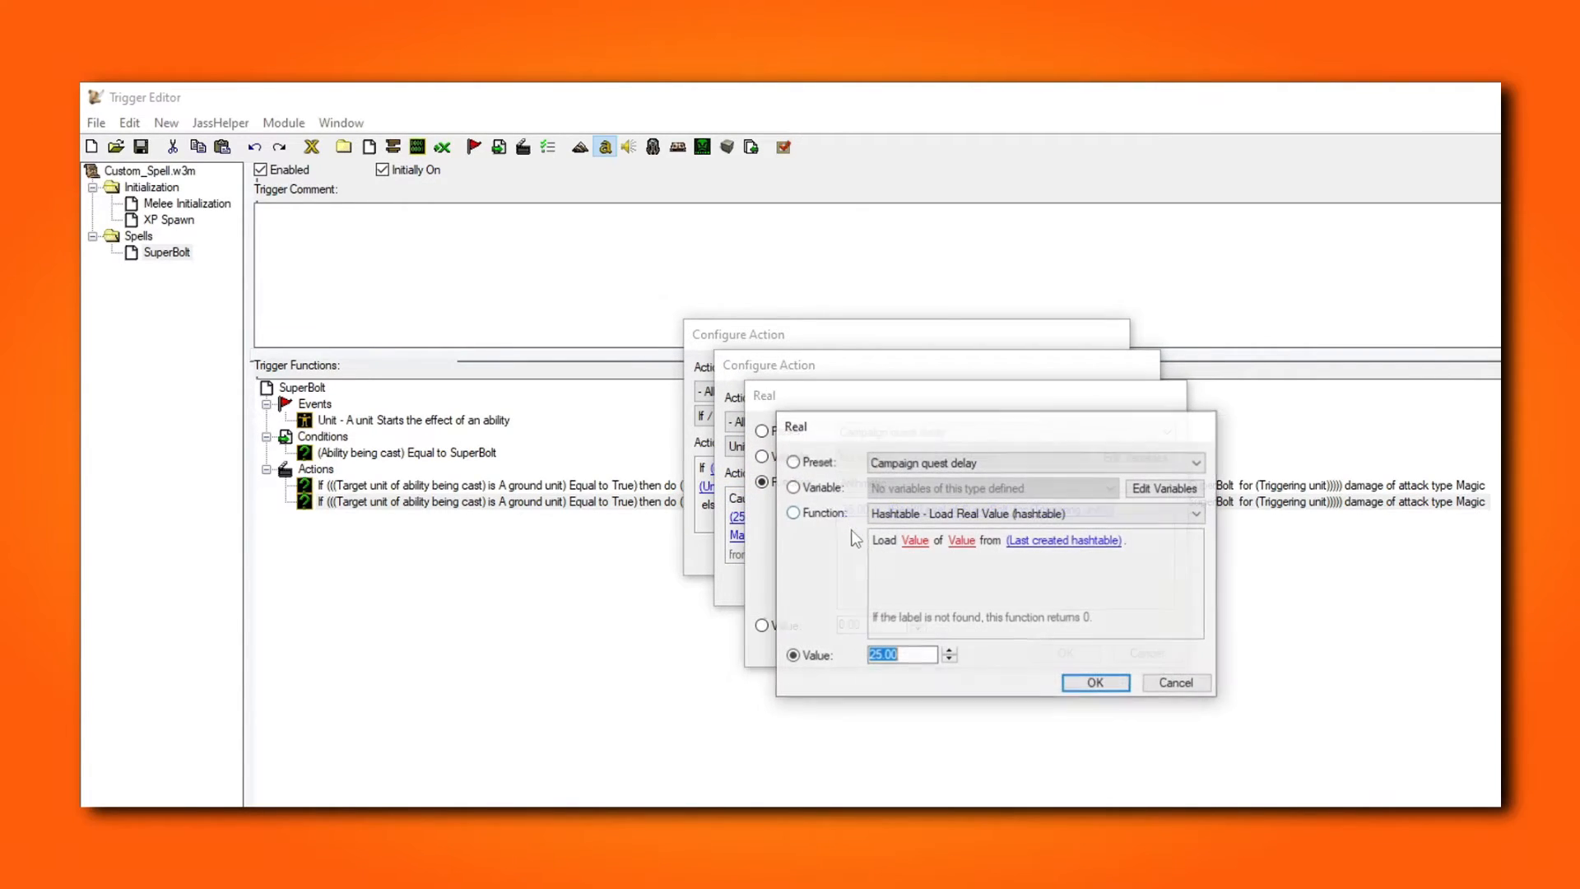
type("250")
key("Return")
left_click(1050, 654)
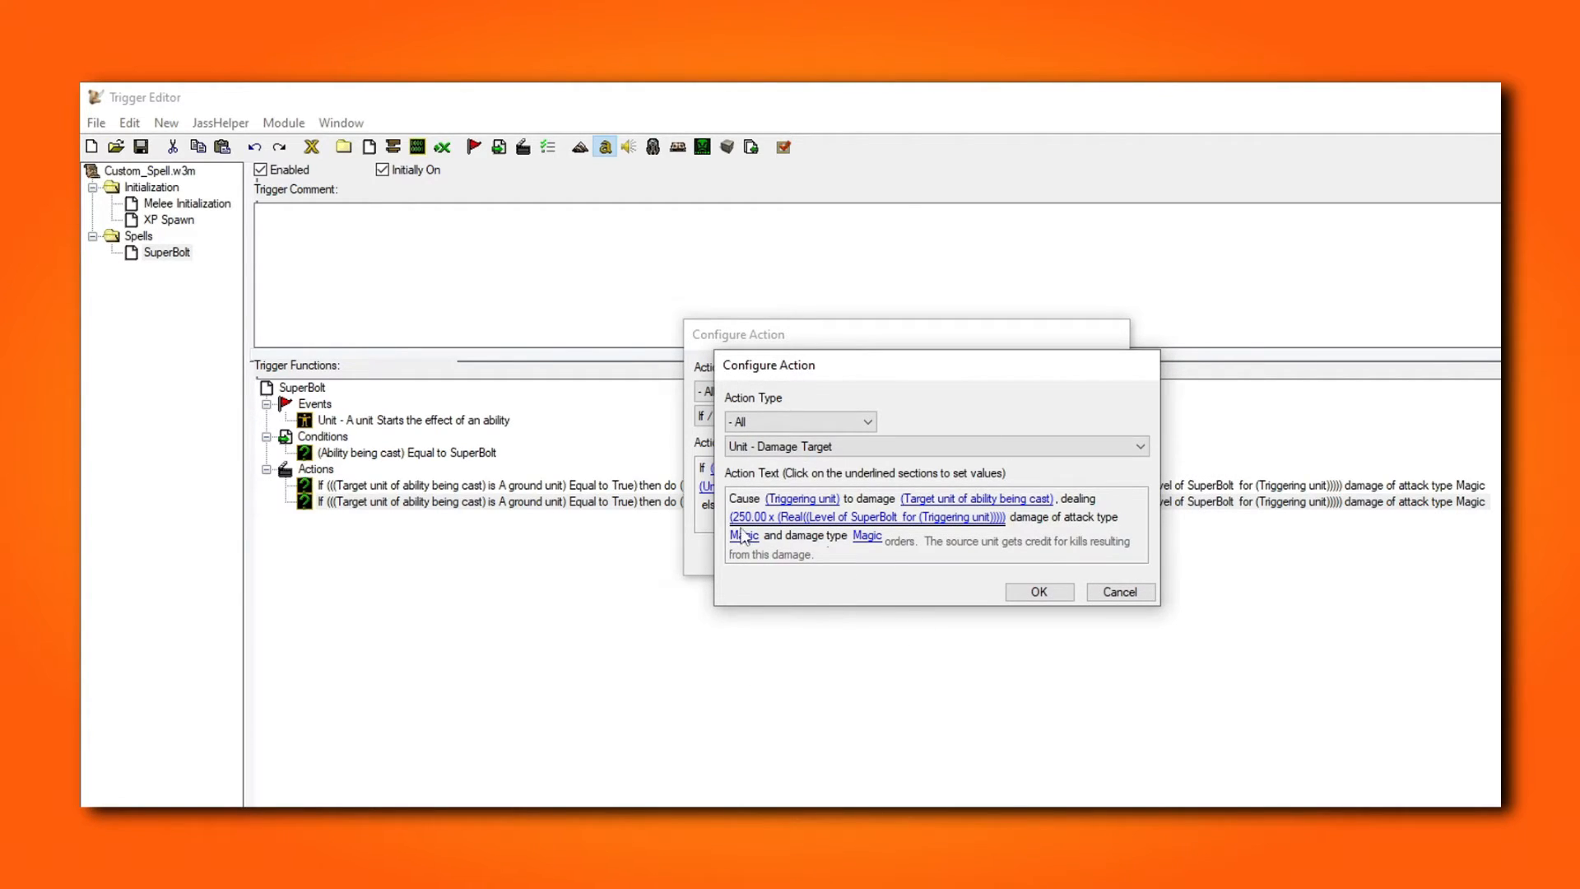
Step: Set the structure action's attack type to Siege and accept the action
left_click(743, 536)
left_click(866, 433)
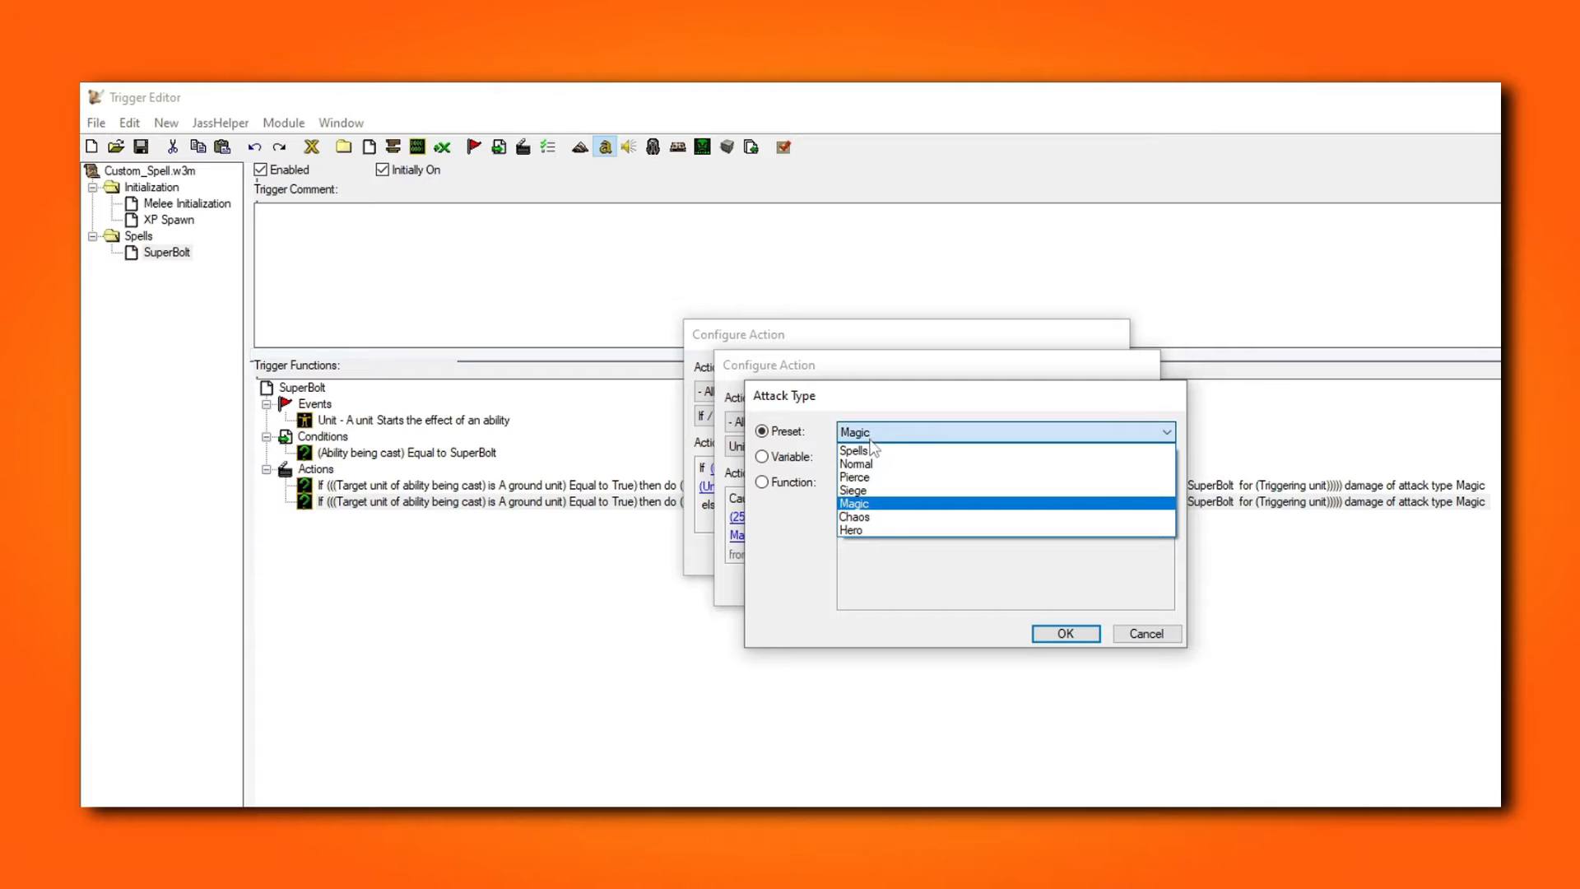
left_click(860, 490)
left_click(1063, 635)
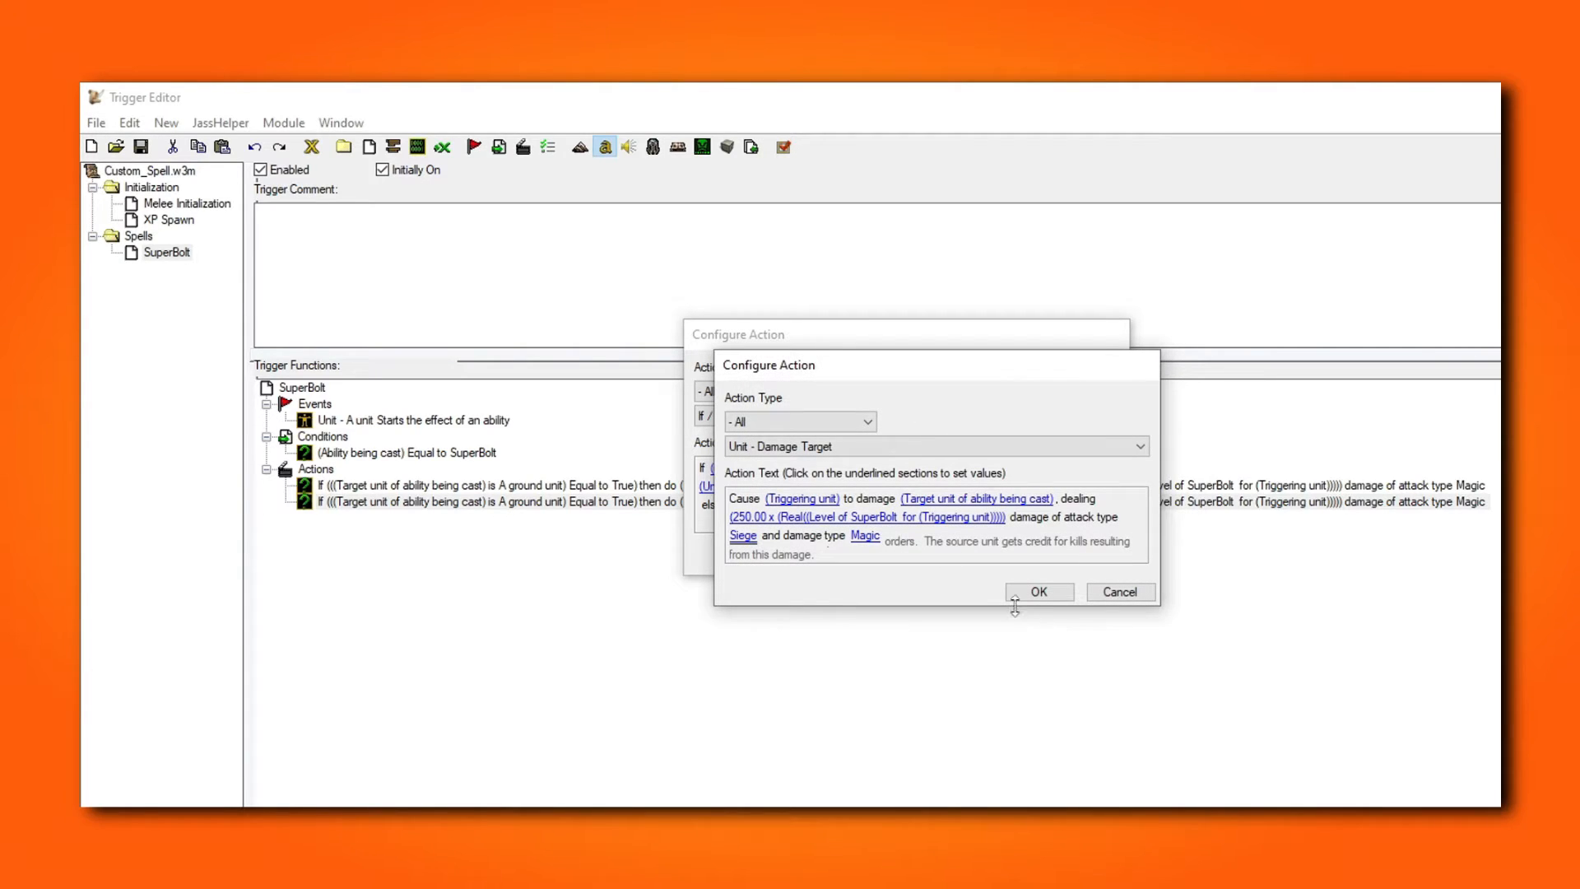
left_click(1015, 595)
left_click(1002, 559)
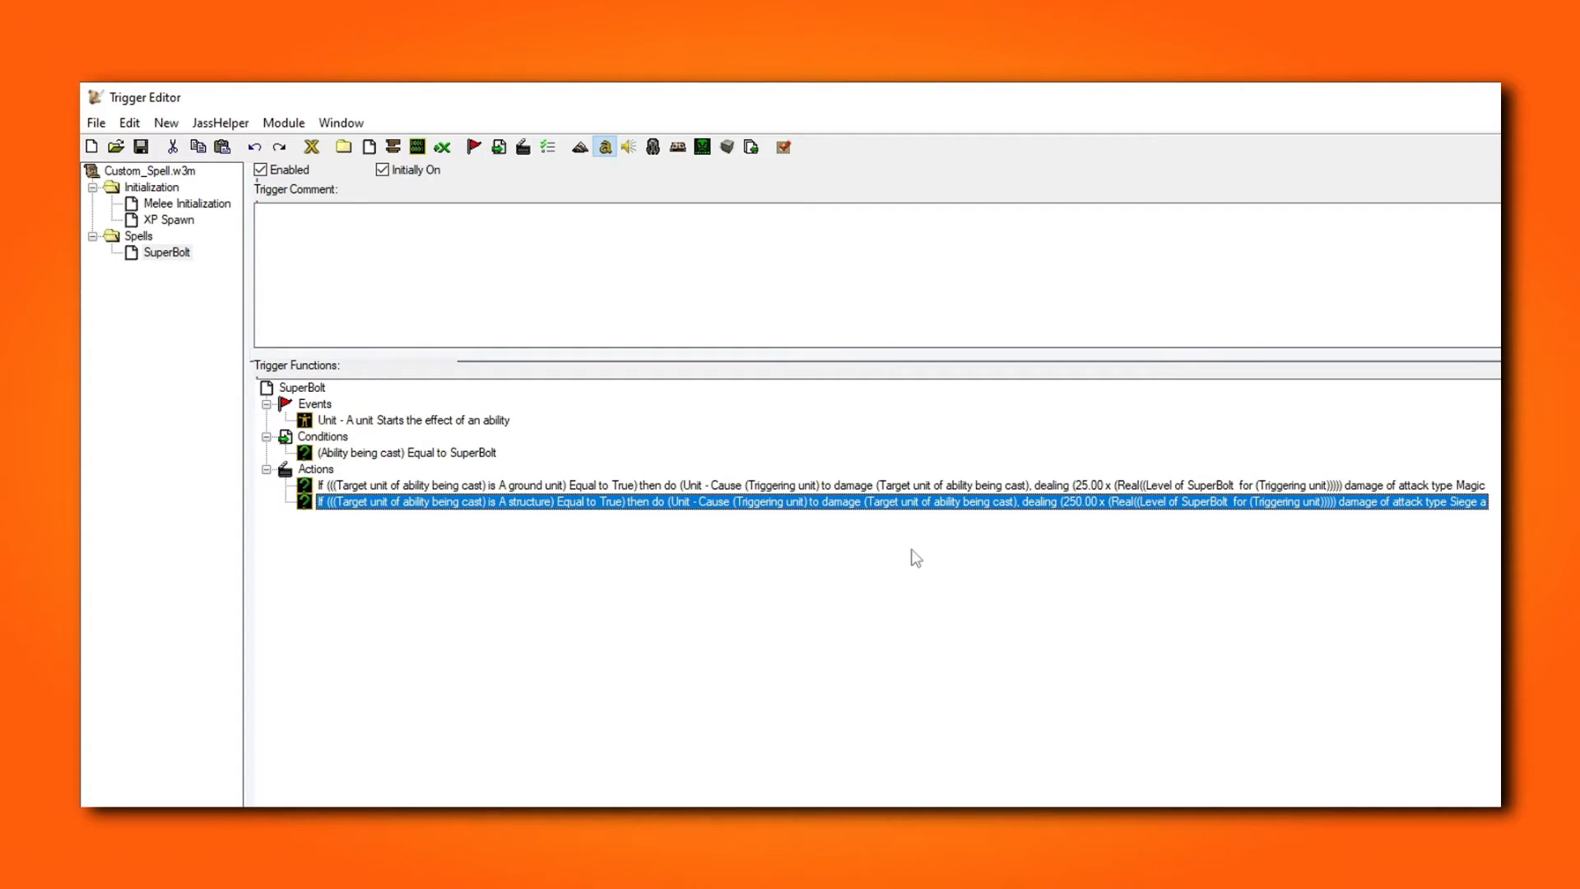
Step: In the Object Editor, add Mechanical and Structure to SuperBolt's Level 1 Targets Allowed
left_click(653, 148)
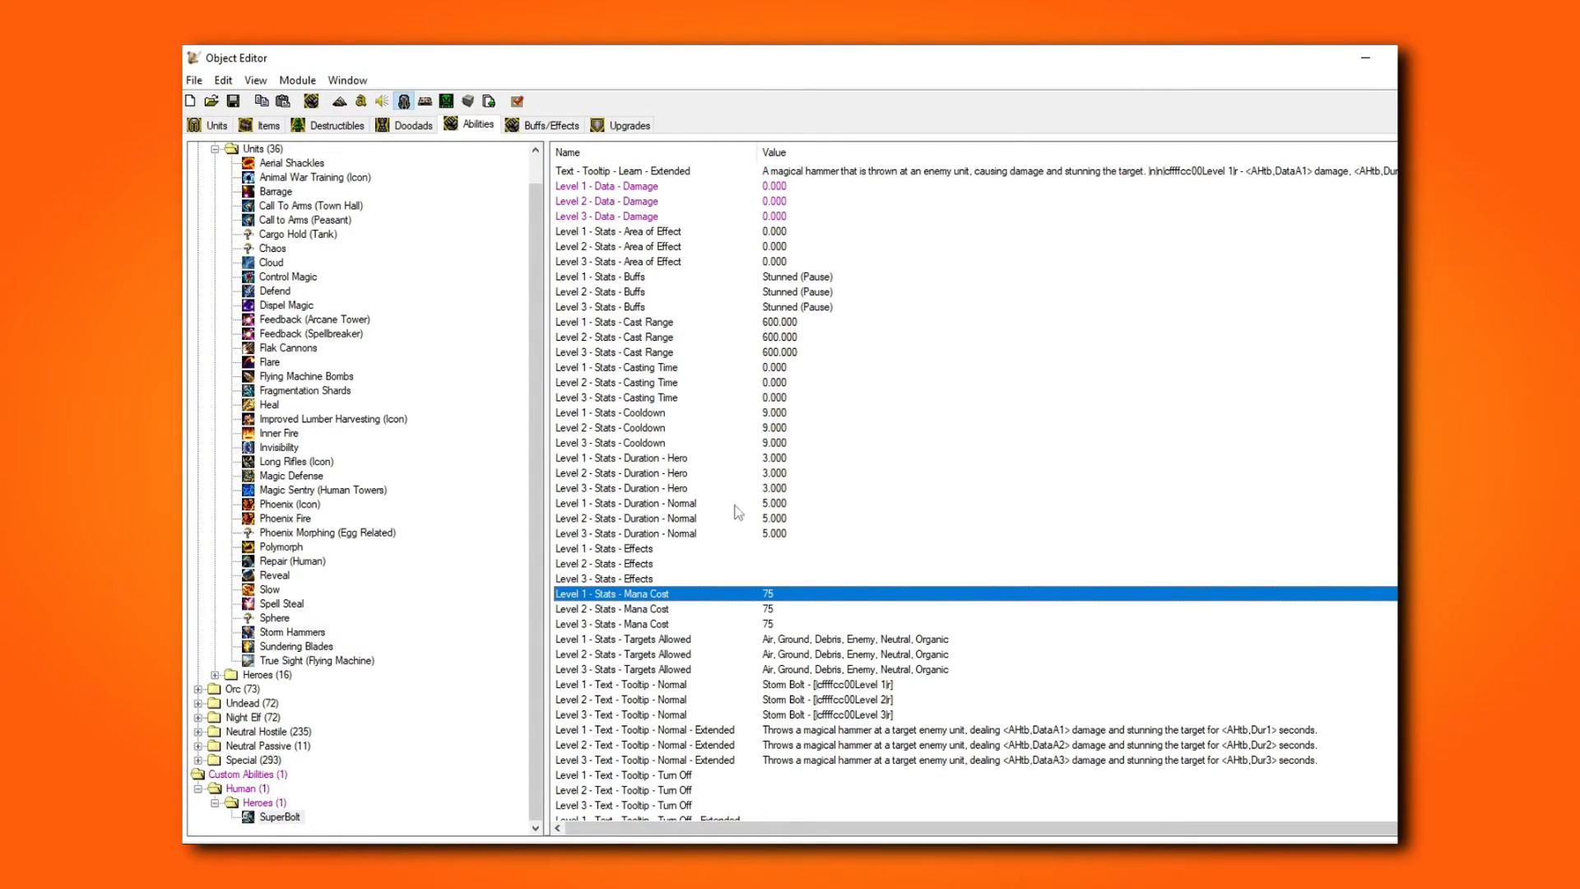
double_click(895, 642)
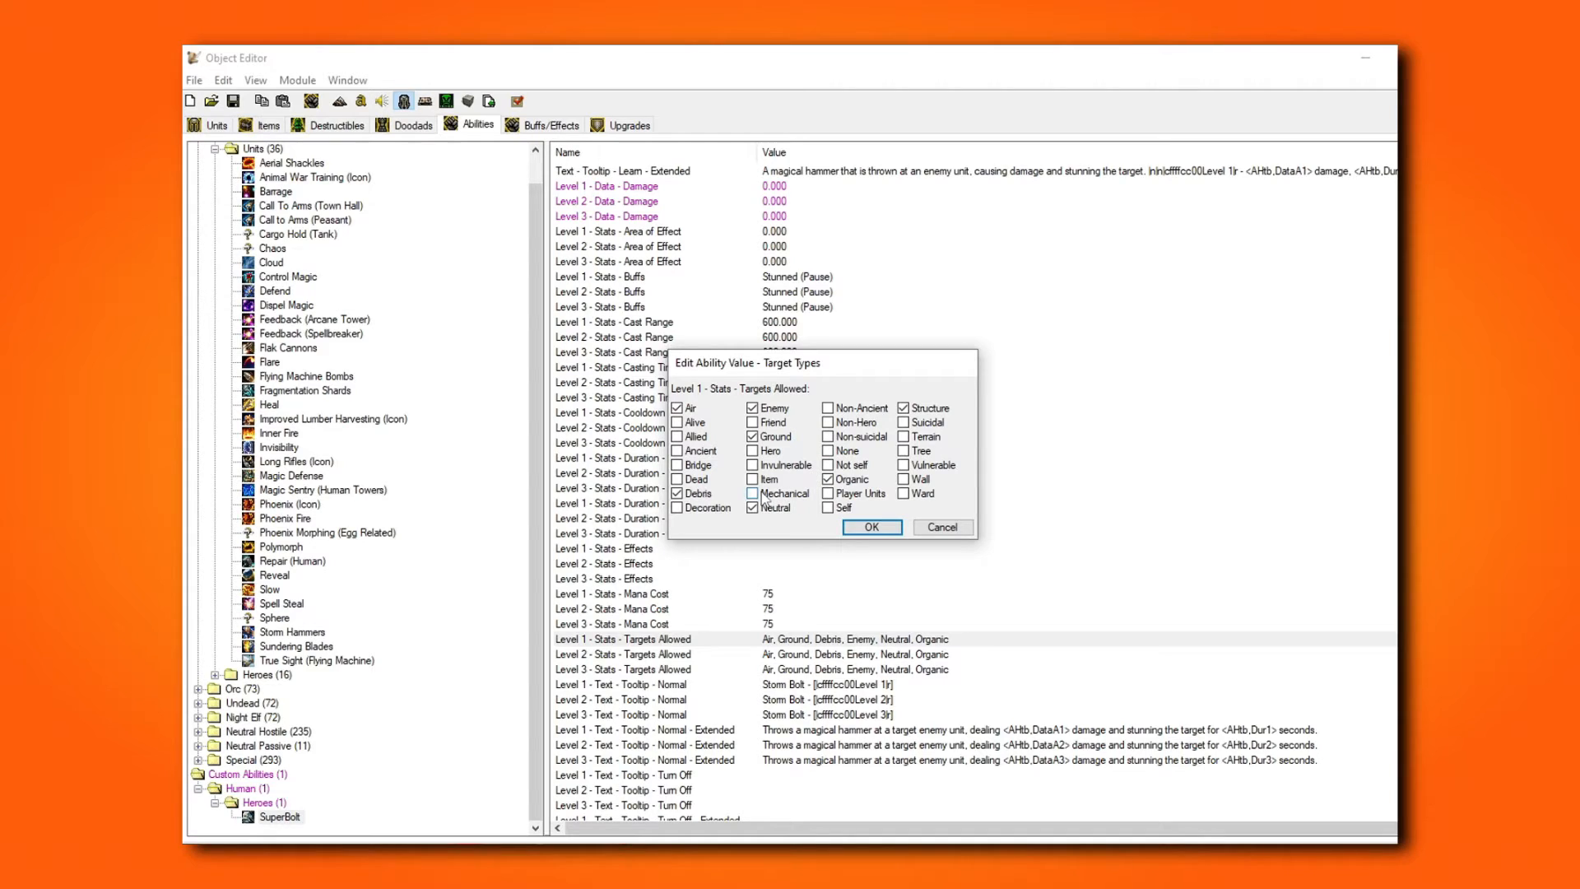
left_click(871, 527)
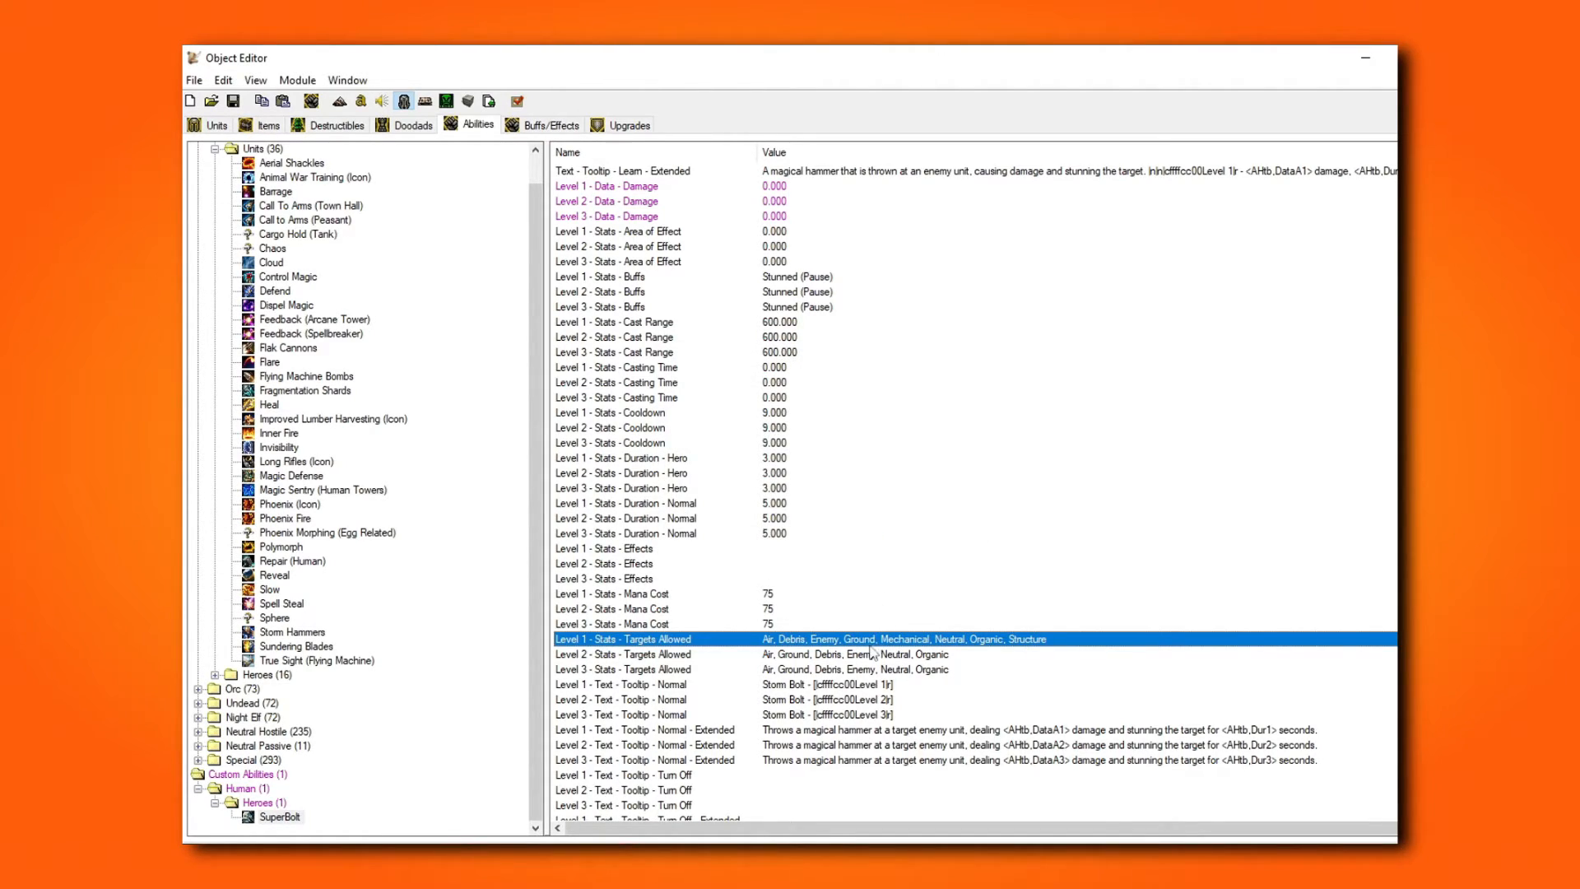
Step: Copy SuperBolt's Level 1 Targets Allowed value to the Level 2 and Level 3 Targets Allowed fields
left_click(870, 656)
key("ctrl+v")
left_click(870, 669)
key("ctrl+v")
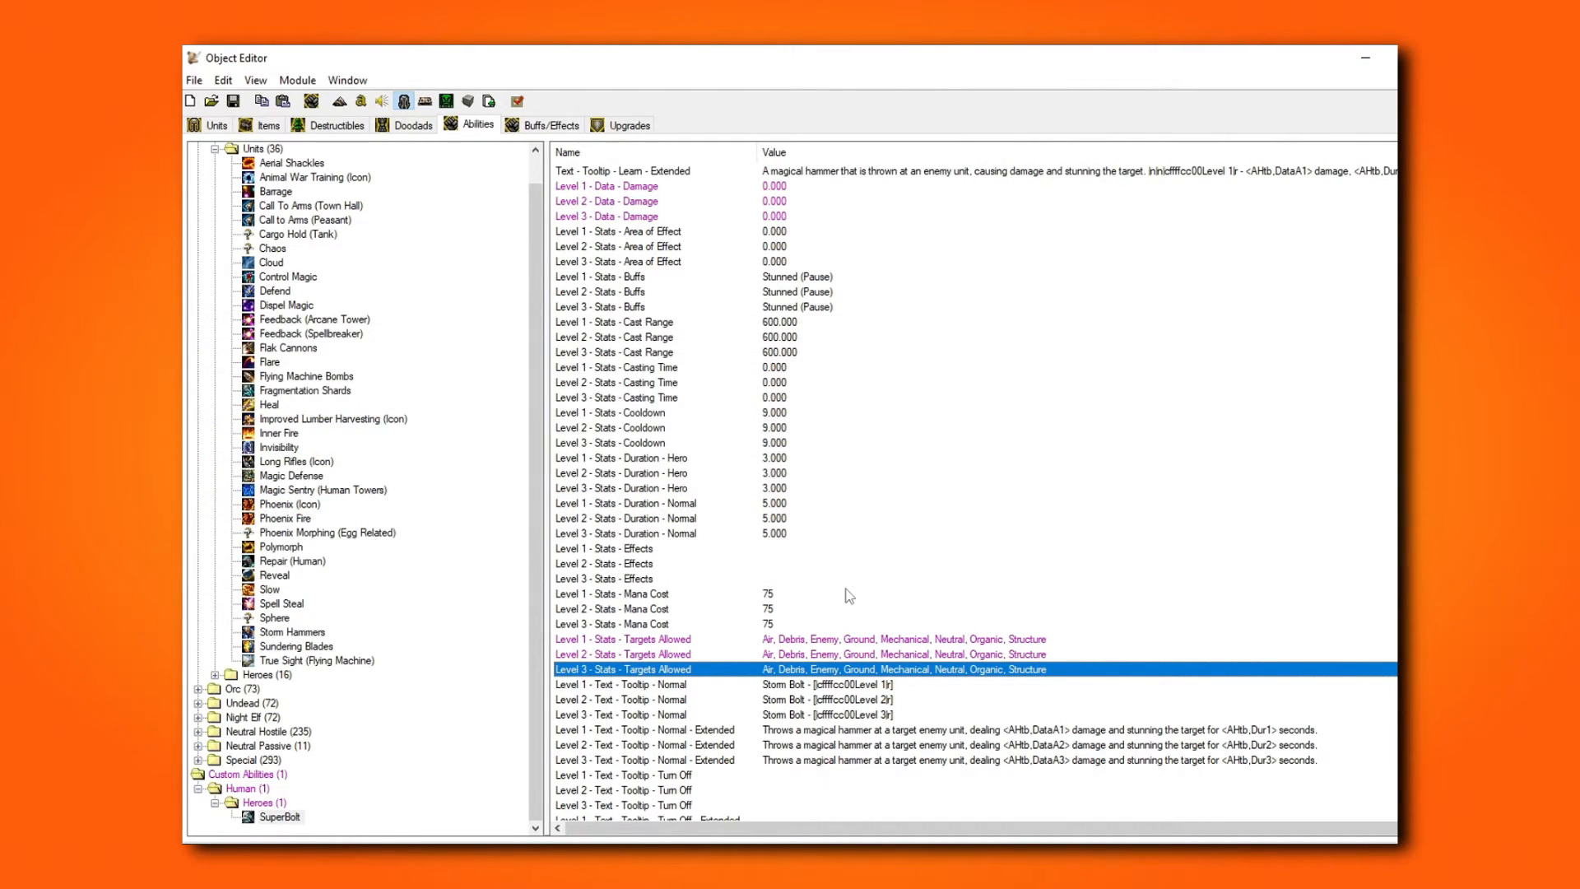
Step: Edit the Missile Speed in SuperBolt's art settings and accept the value
scroll(862, 540, "up", 13)
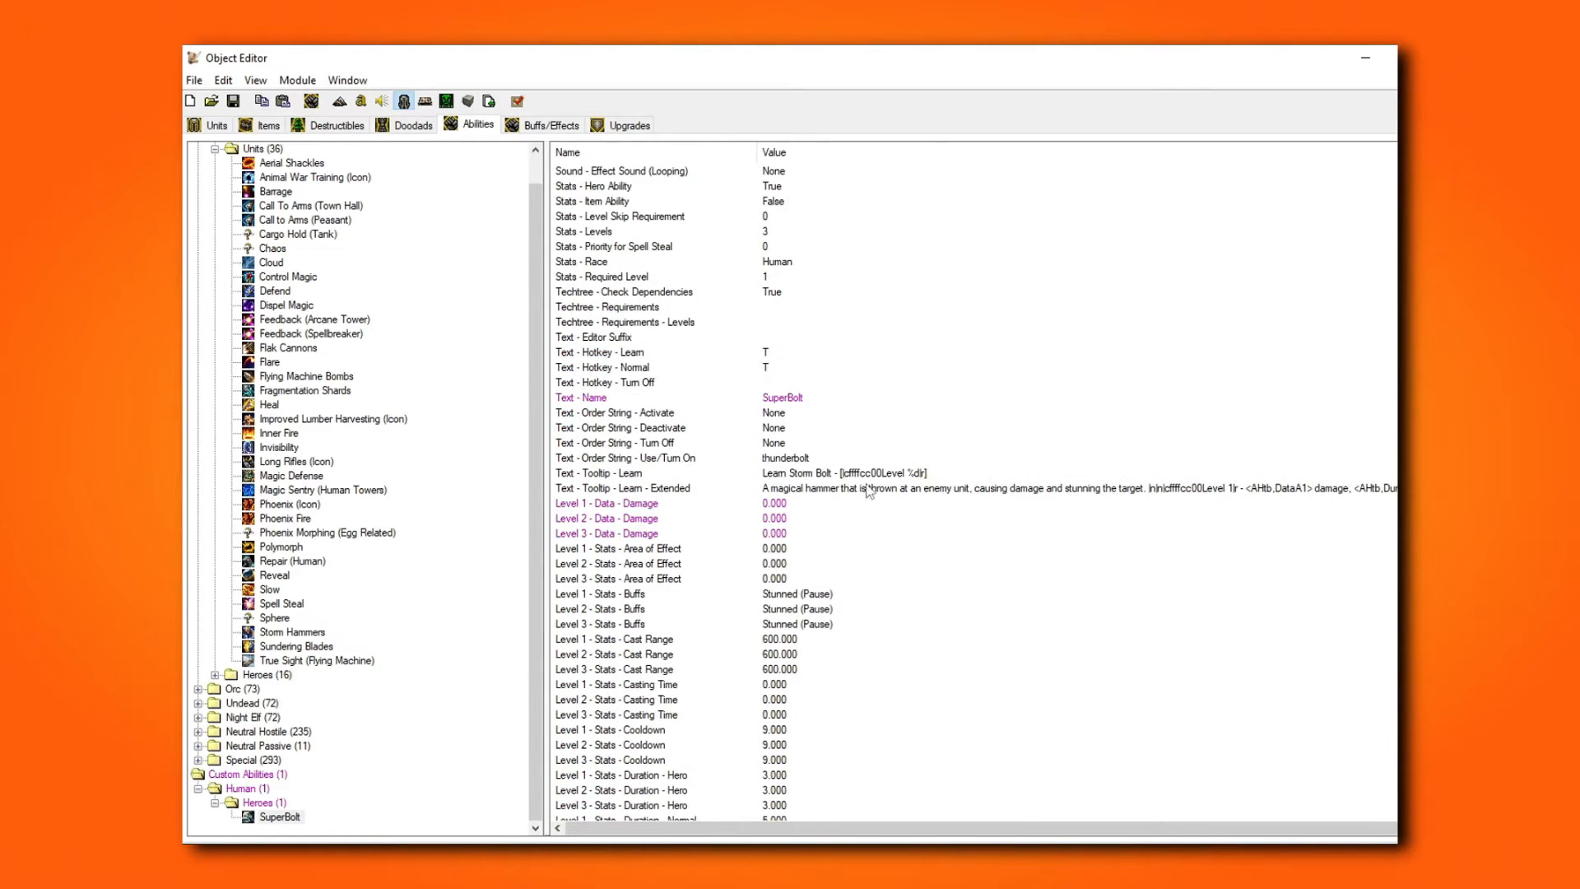
scroll(866, 421, "up", 1)
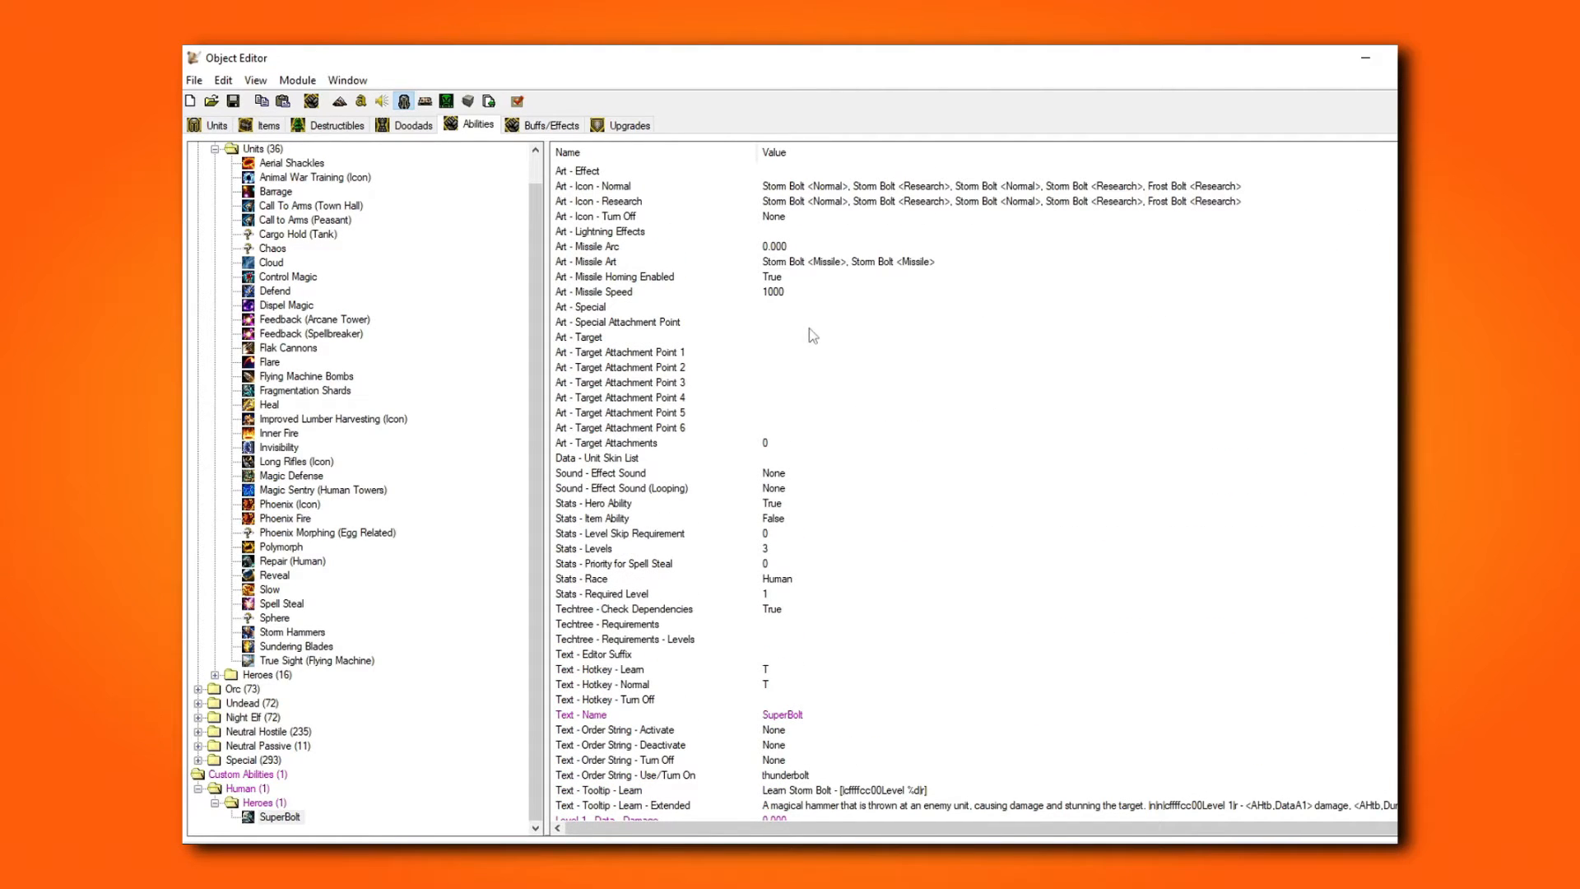
double_click(771, 293)
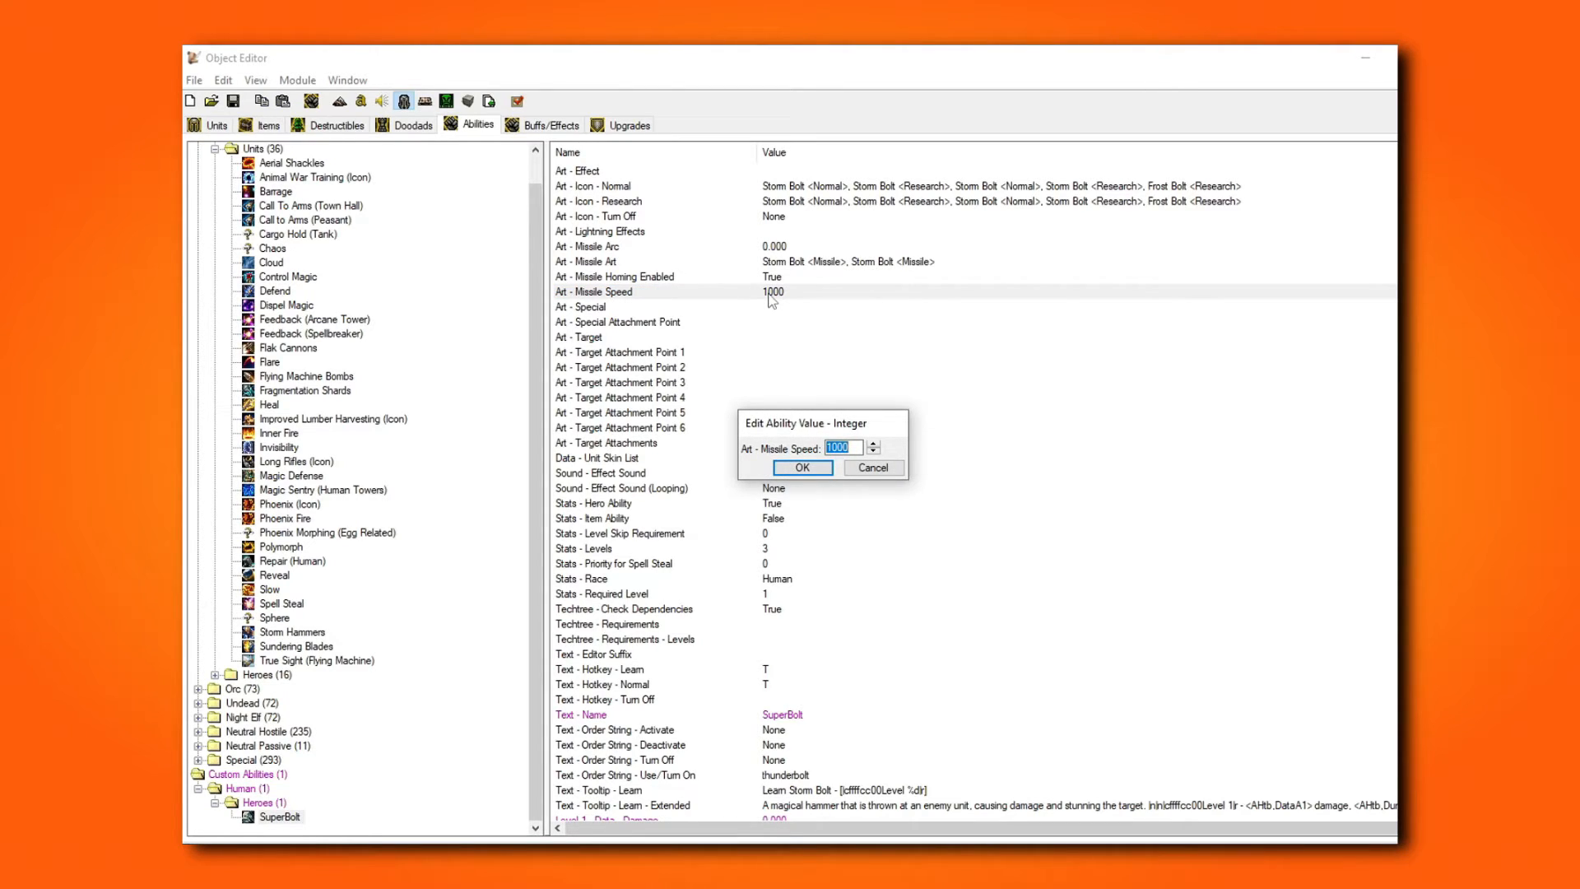
key("Right")
key("Return")
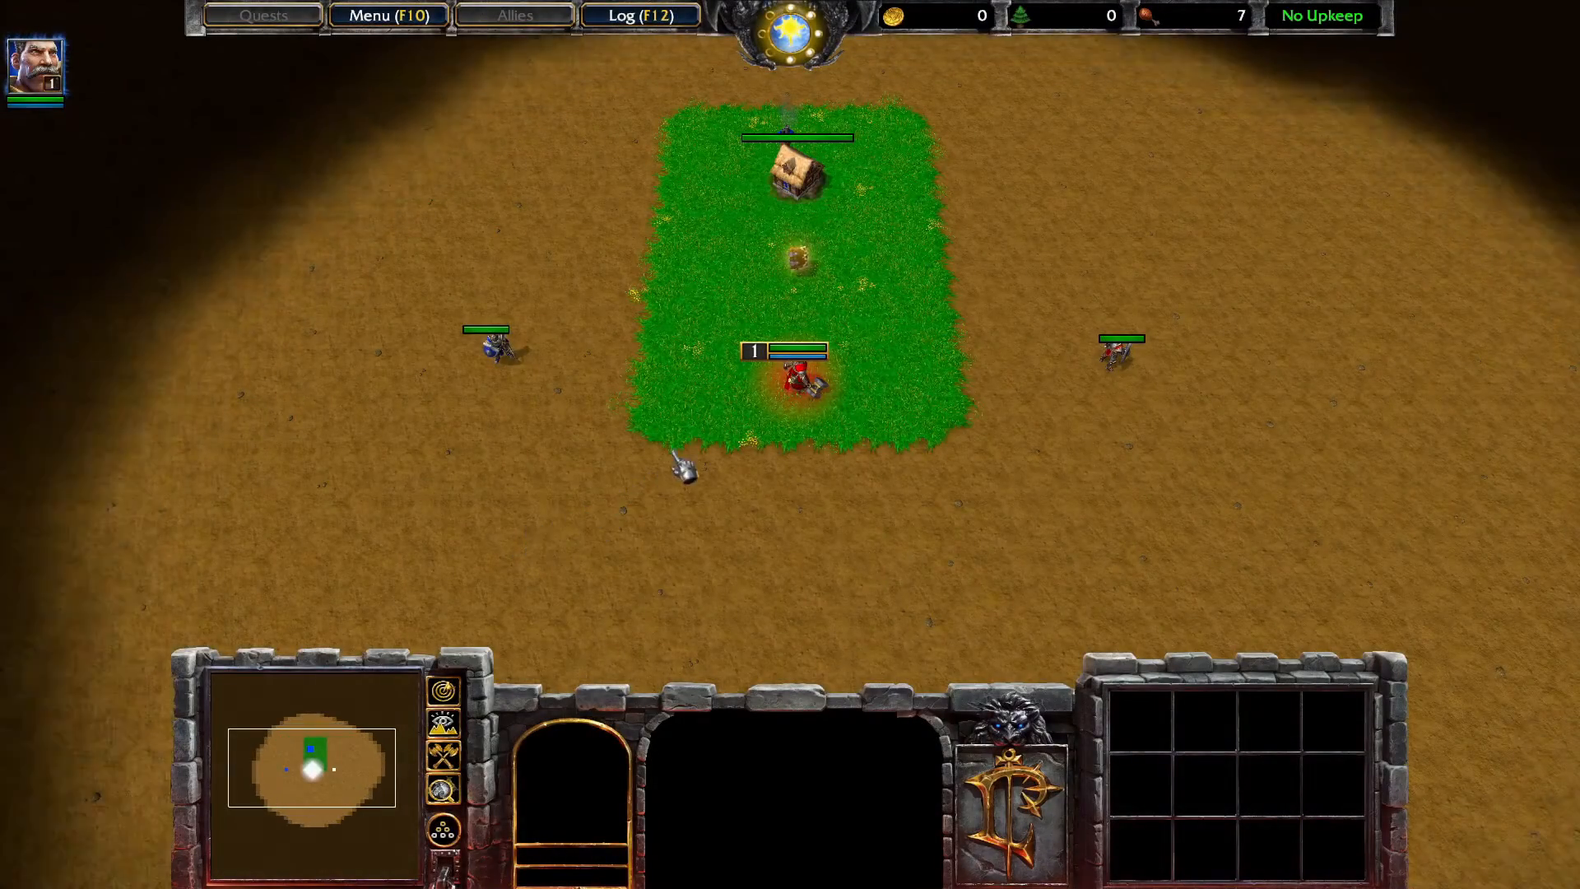
Step: In the Warcraft III test game, select the Custom Paladin hero and learn level 1 of the custom bolt spell
left_click_drag(691, 441, 848, 358)
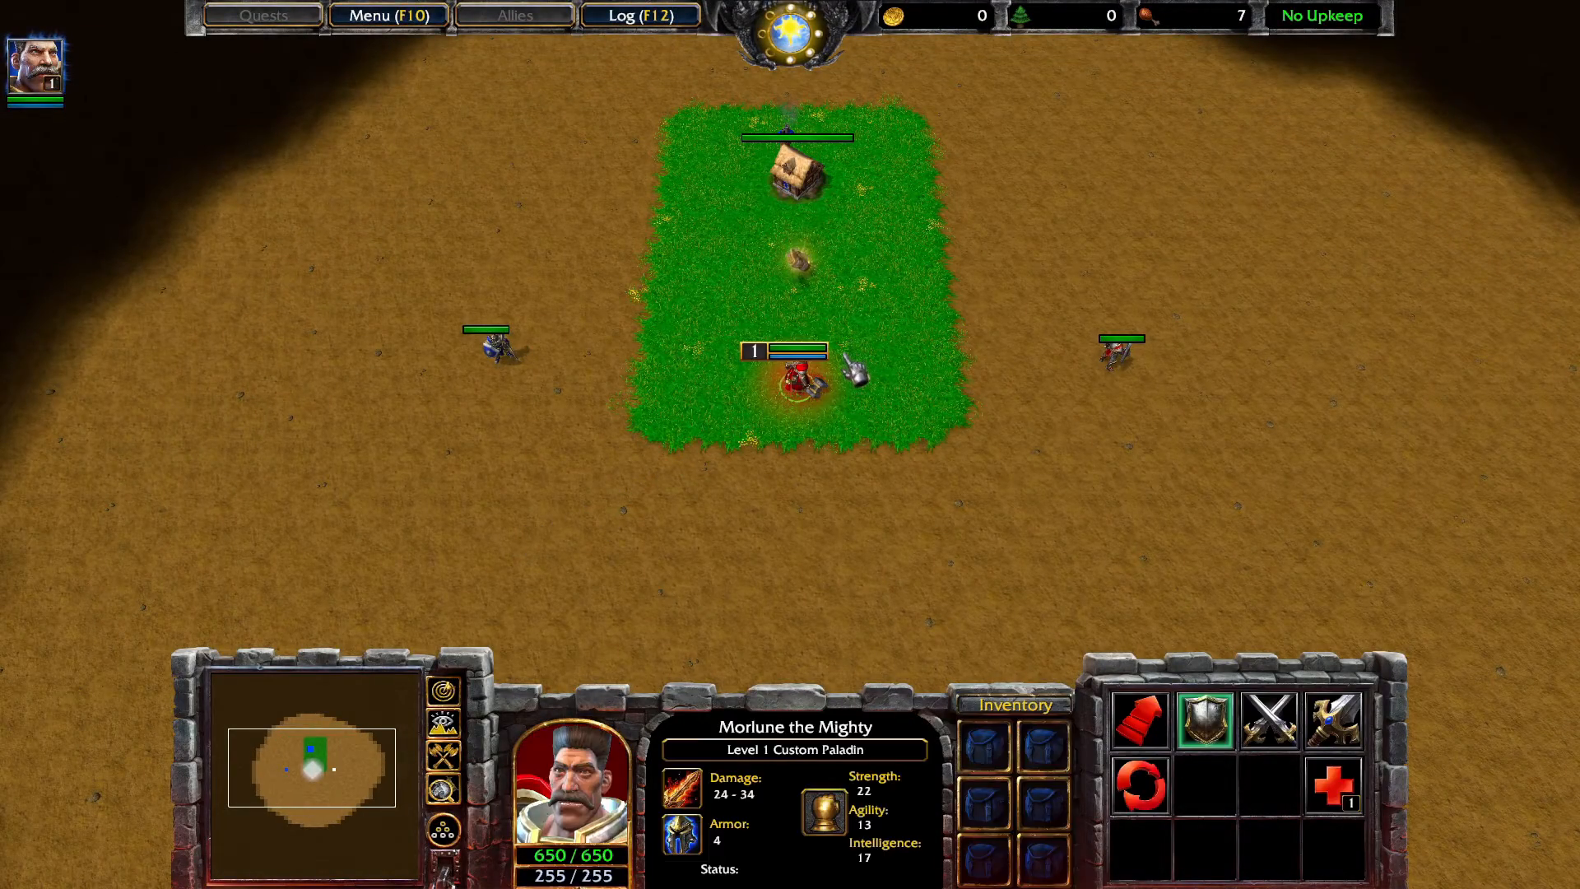
left_click(1334, 786)
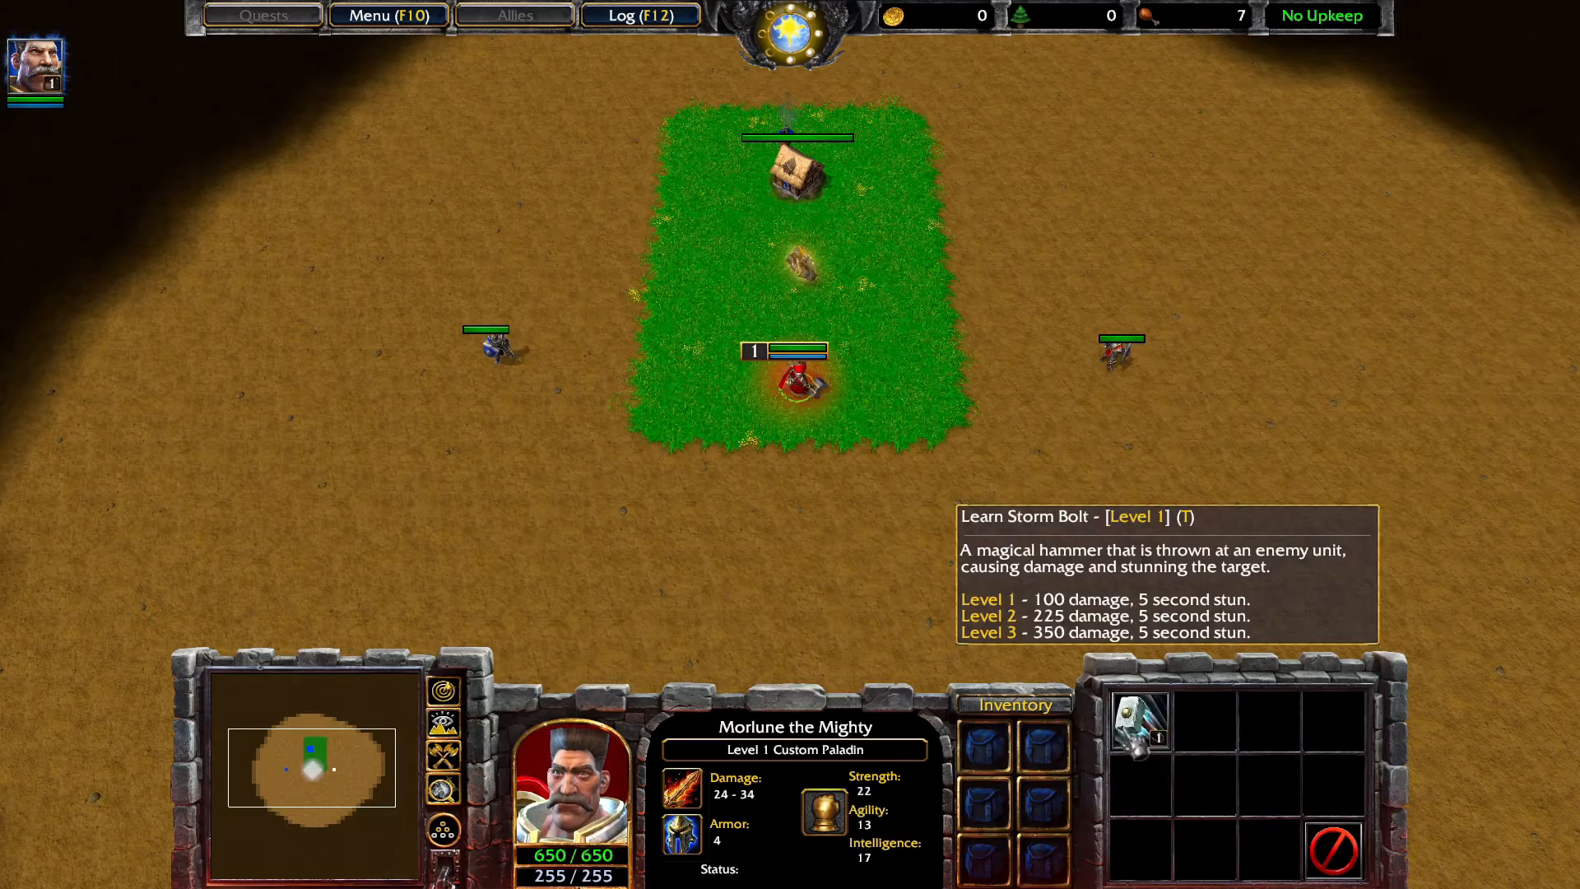
left_click(1139, 722)
Step: Test the learned bolt spell by casting it on the farm and again on the blue ground unit
left_click(1206, 720)
scroll(966, 480, "up", 4)
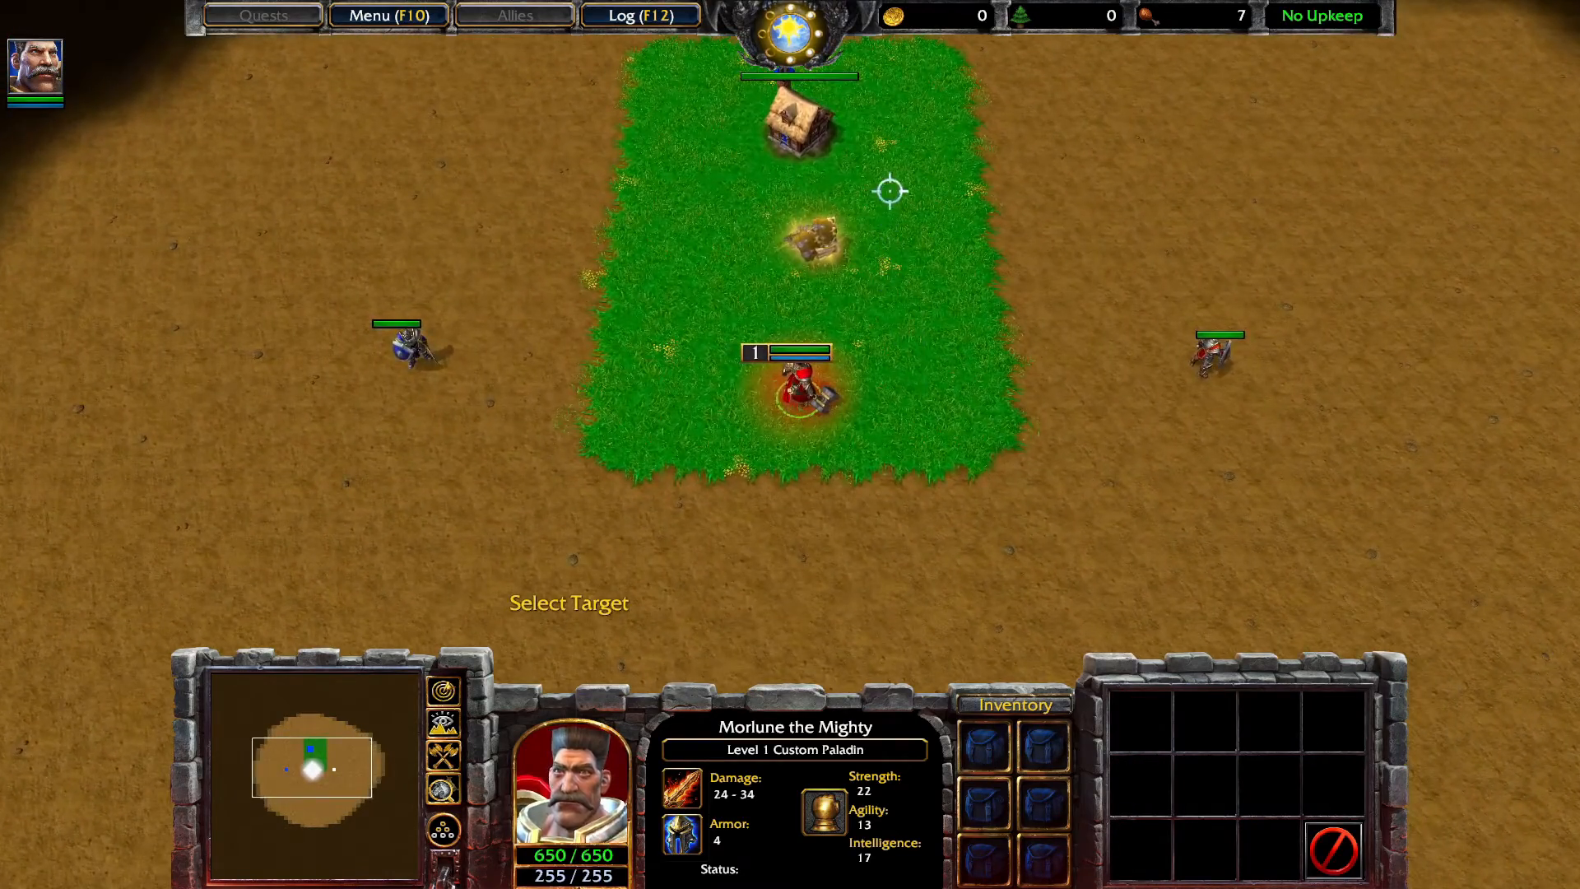
left_click(803, 206)
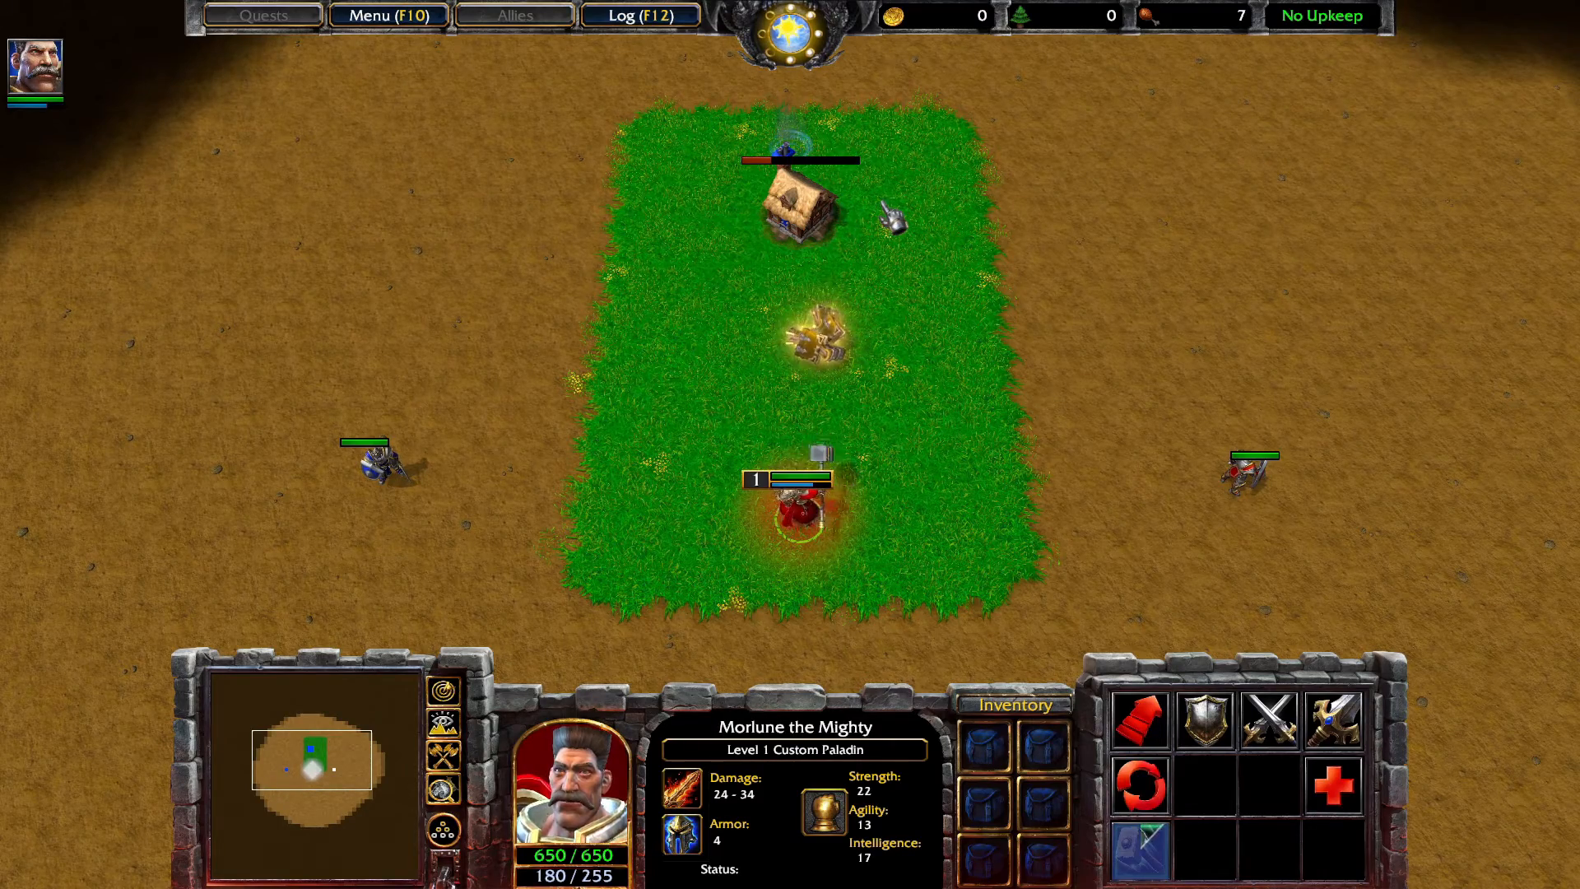
left_click(1205, 720)
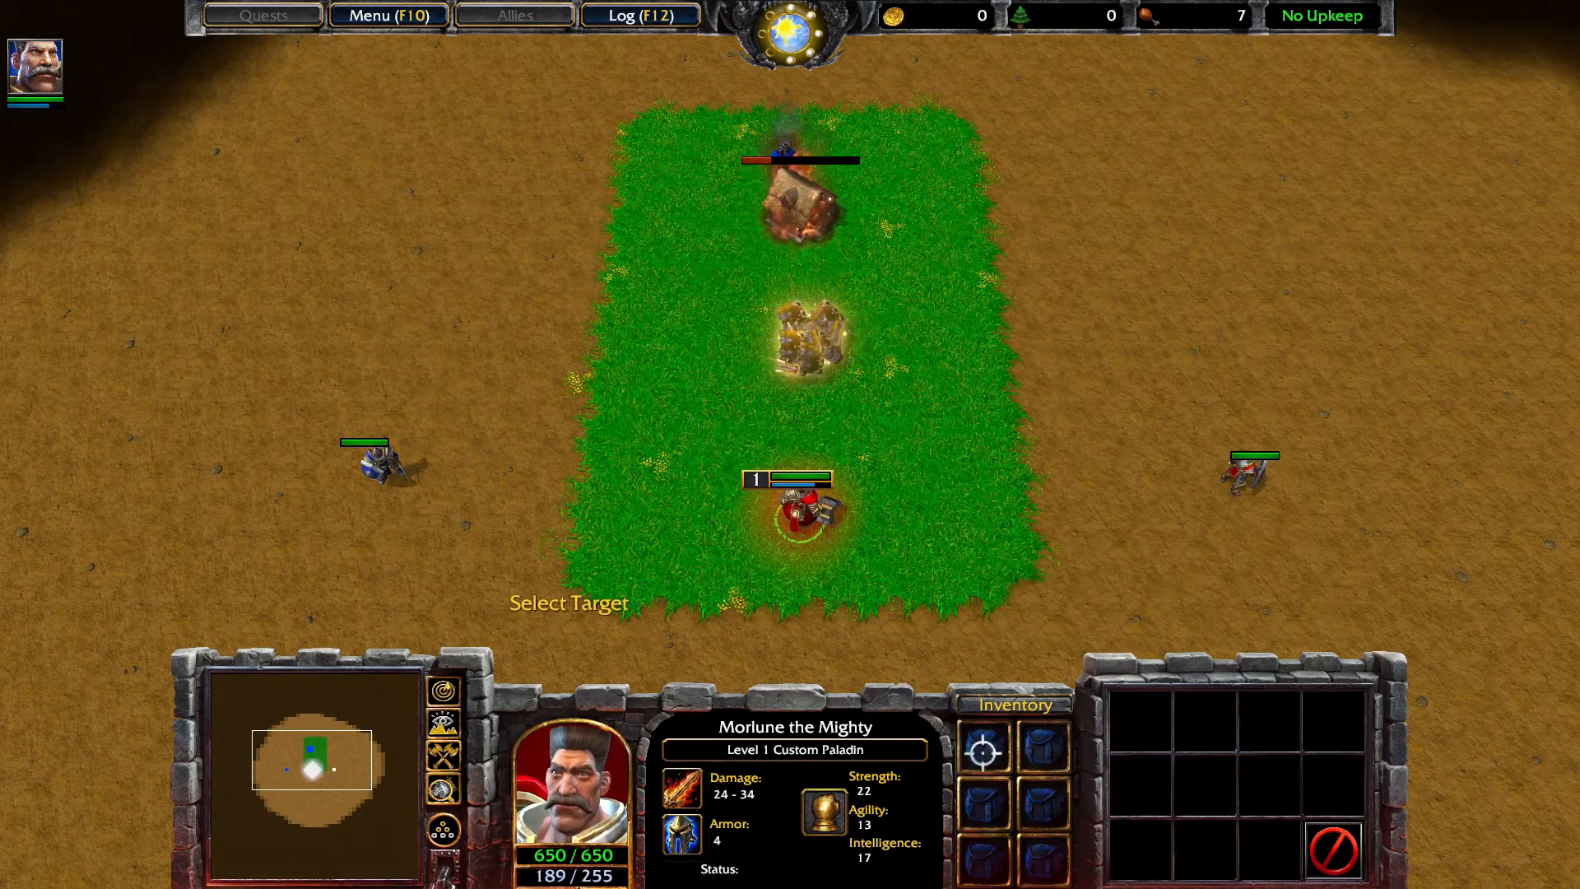
left_click(382, 471)
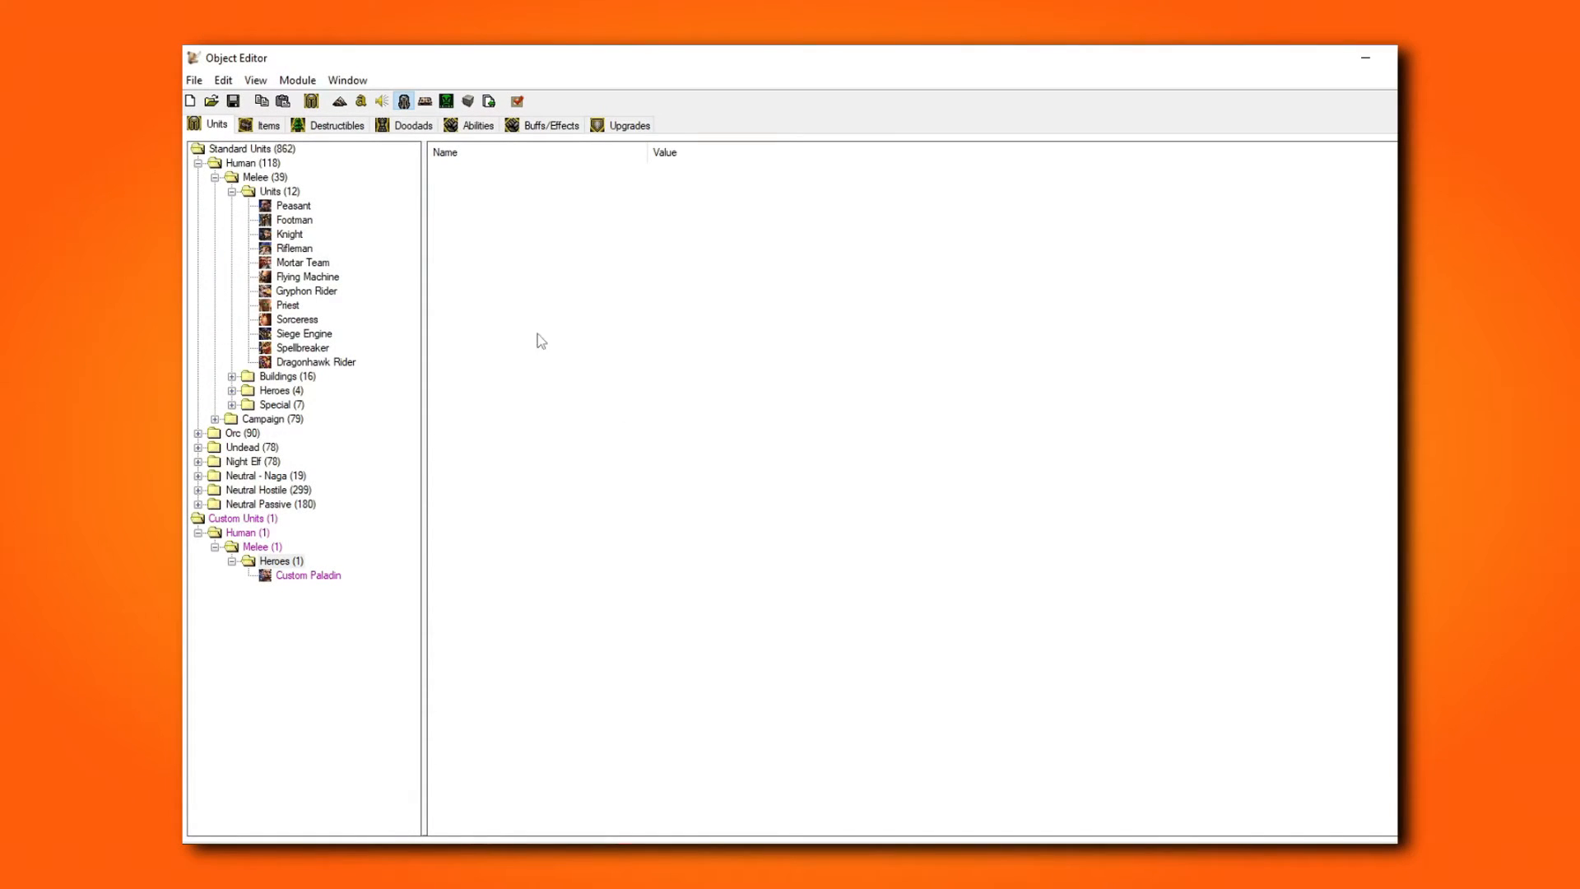
Step: In the Object Editor, create a custom unit named Dummy based on the Footman, accepting the suggested object ID
left_click(293, 221)
right_click(295, 221)
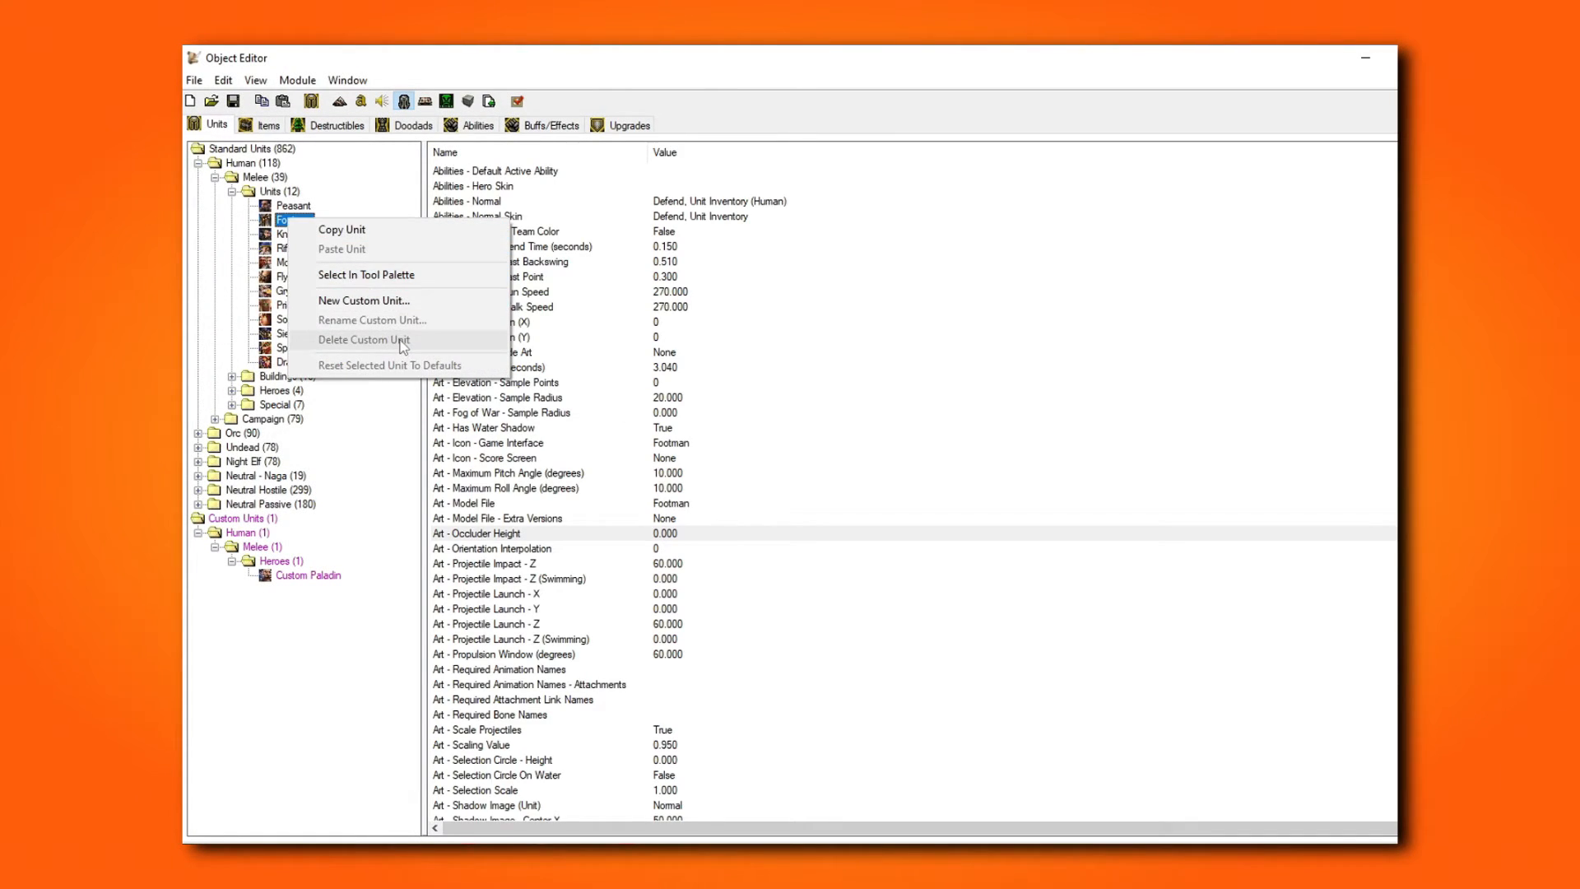
left_click(366, 301)
type("Dummy")
key("Return")
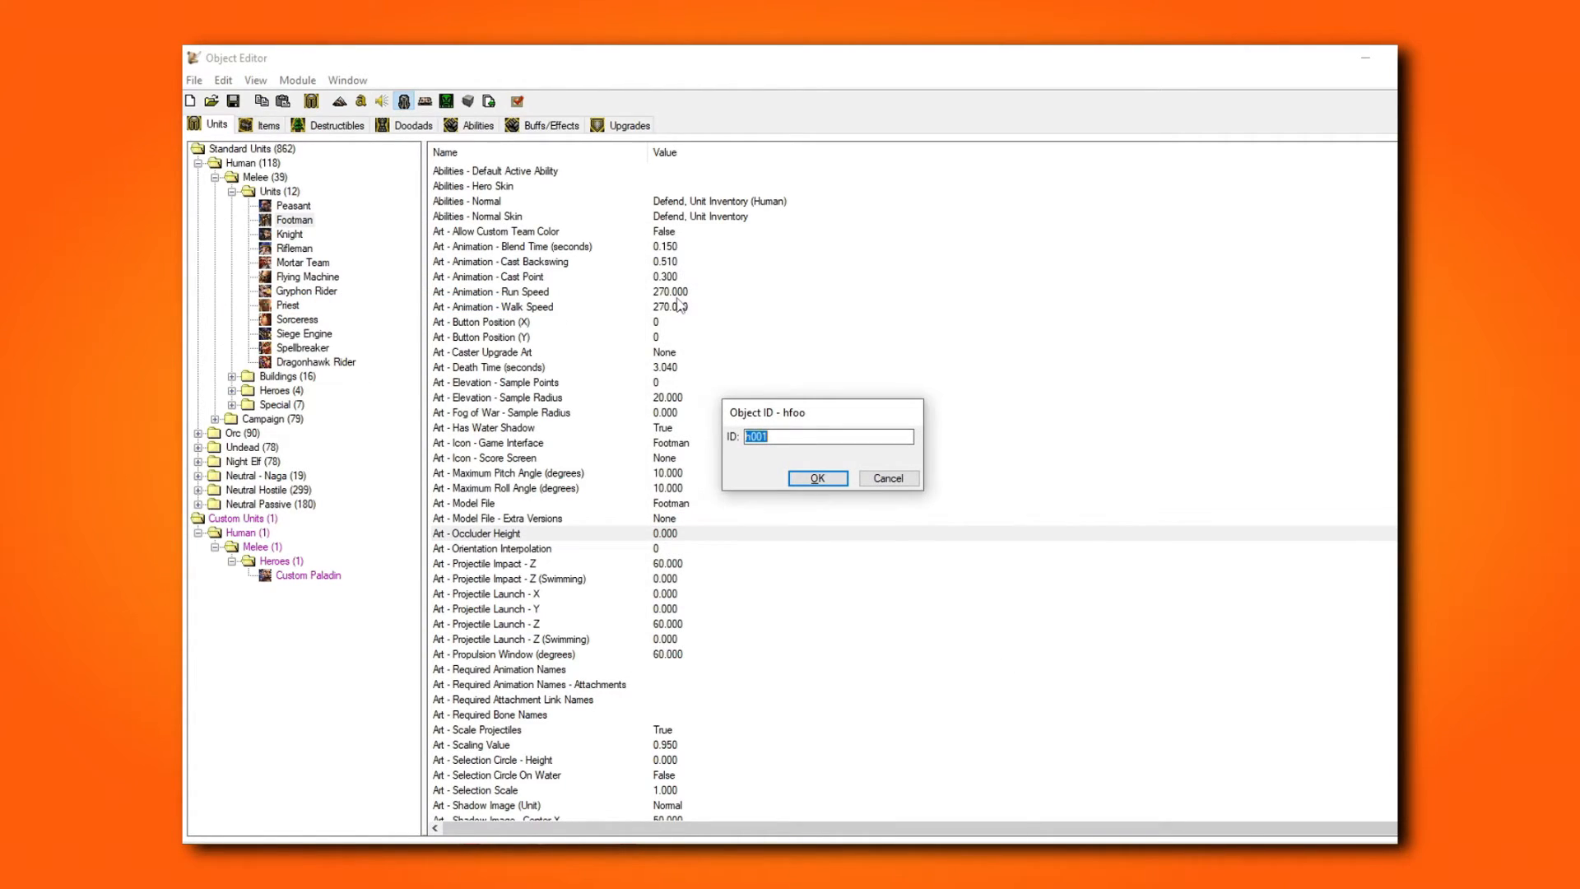
key("Return")
Step: Remove Dummy's existing normal abilities and add Locust as its only one
double_click(690, 202)
key("Delete")
key("Delete")
left_click(737, 529)
left_click(1040, 286)
type("Locust")
left_click(1065, 657)
left_click(849, 568)
Step: Set Dummy's Art - Model File to none.mdl
double_click(713, 502)
type("none.mdl")
key("Return")
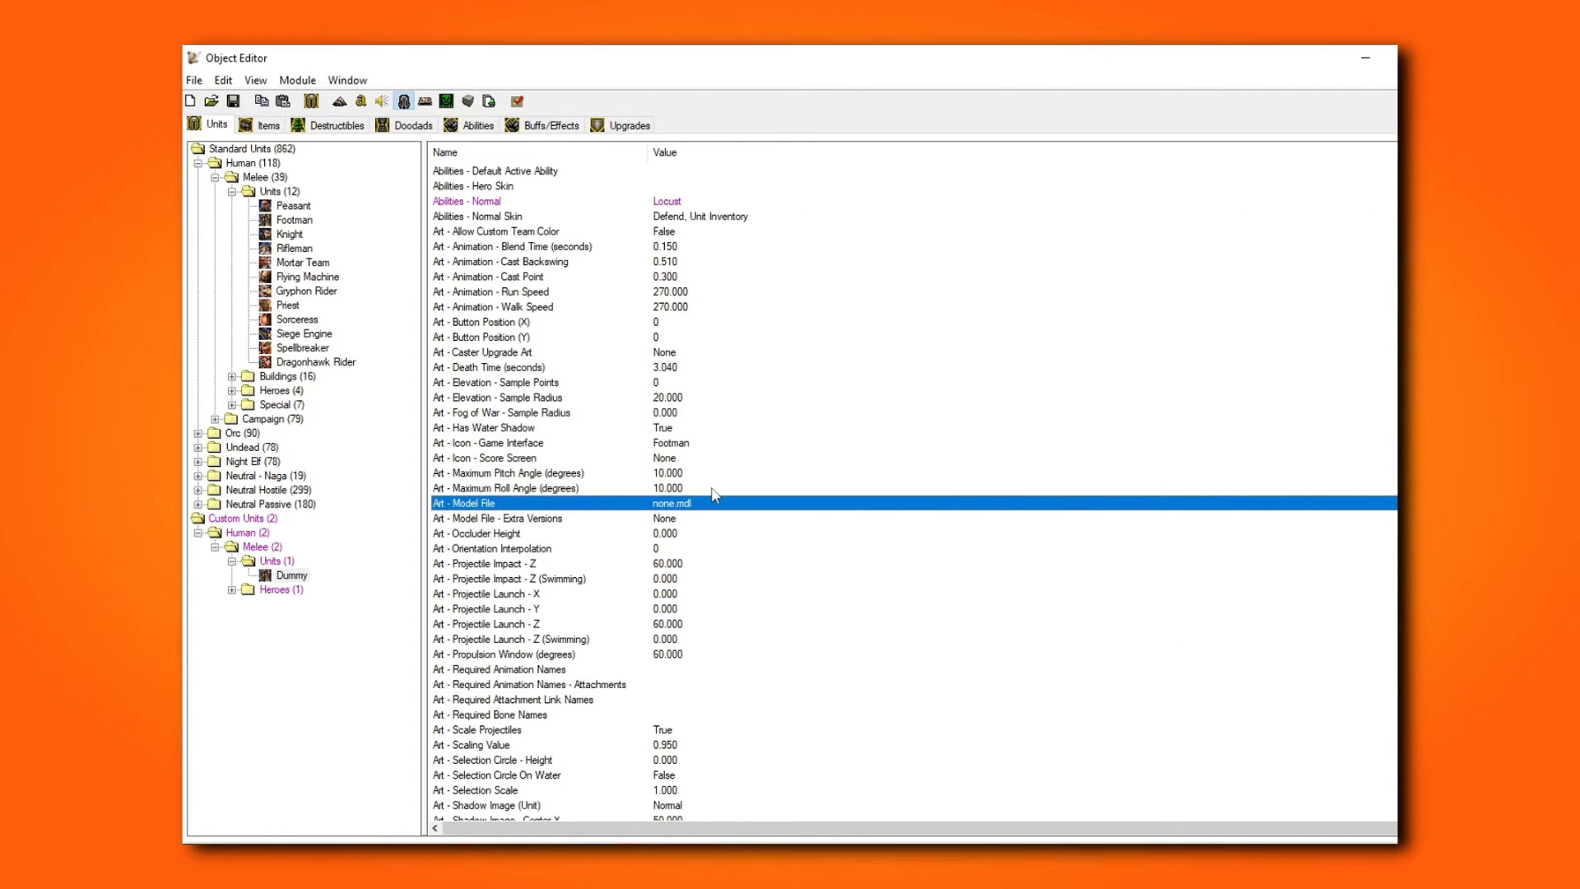
Step: Set Dummy's unit shadow image to None and clear all of its Art - Special entries
scroll(712, 489, "down", 3)
double_click(668, 670)
left_click(801, 437)
left_click(800, 455)
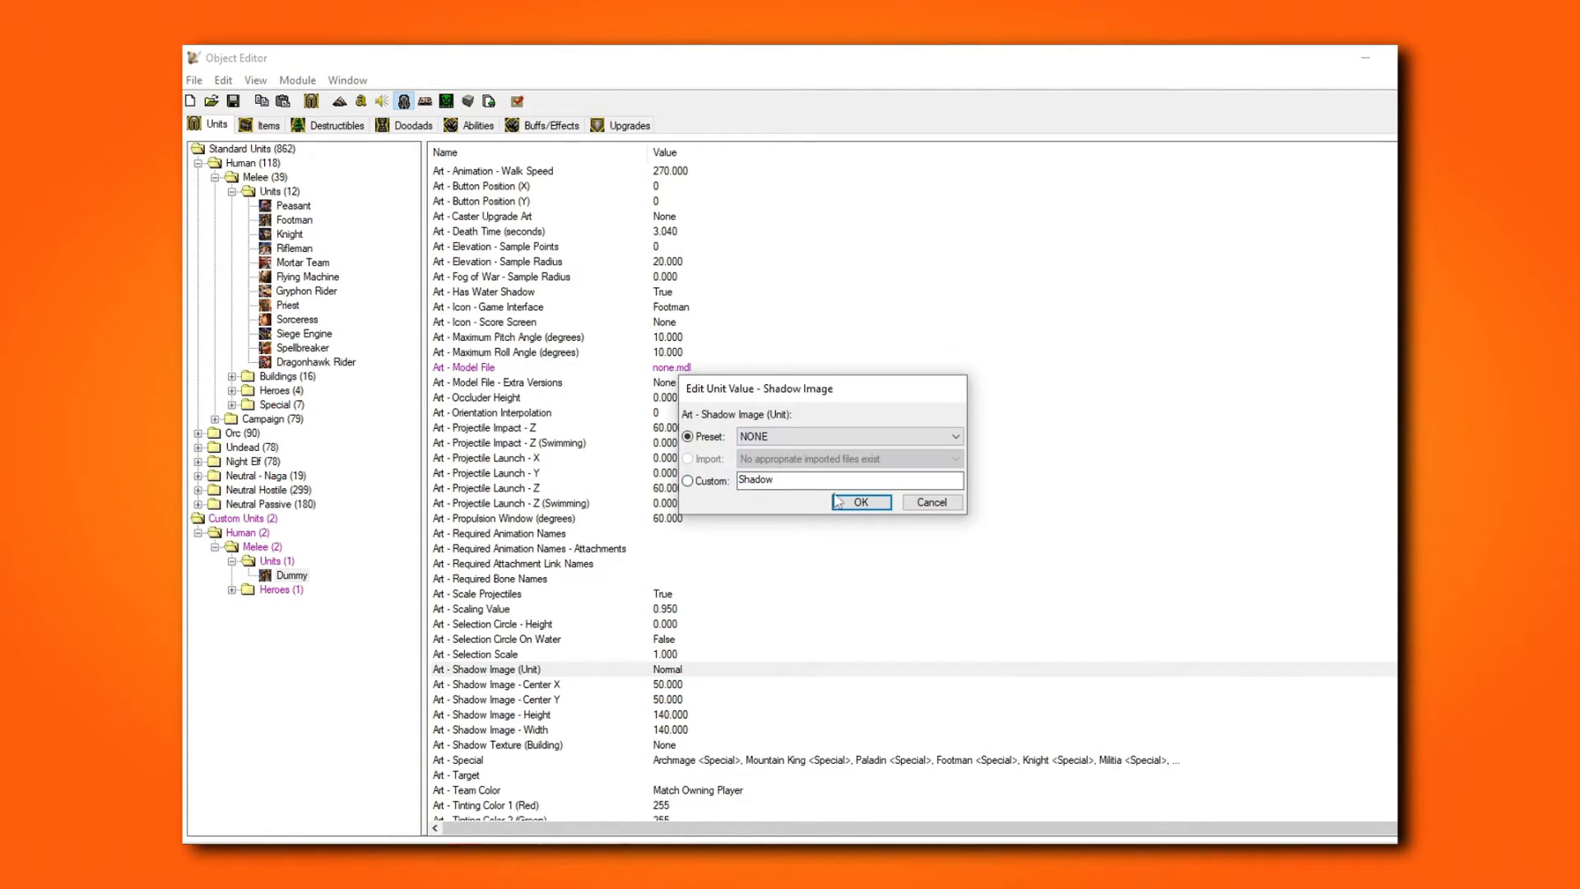
left_click(860, 501)
double_click(724, 760)
key("Delete")
left_click(849, 568)
Step: Set Dummy's Combat - Attacks Enabled value to None
scroll(837, 547, "down", 13)
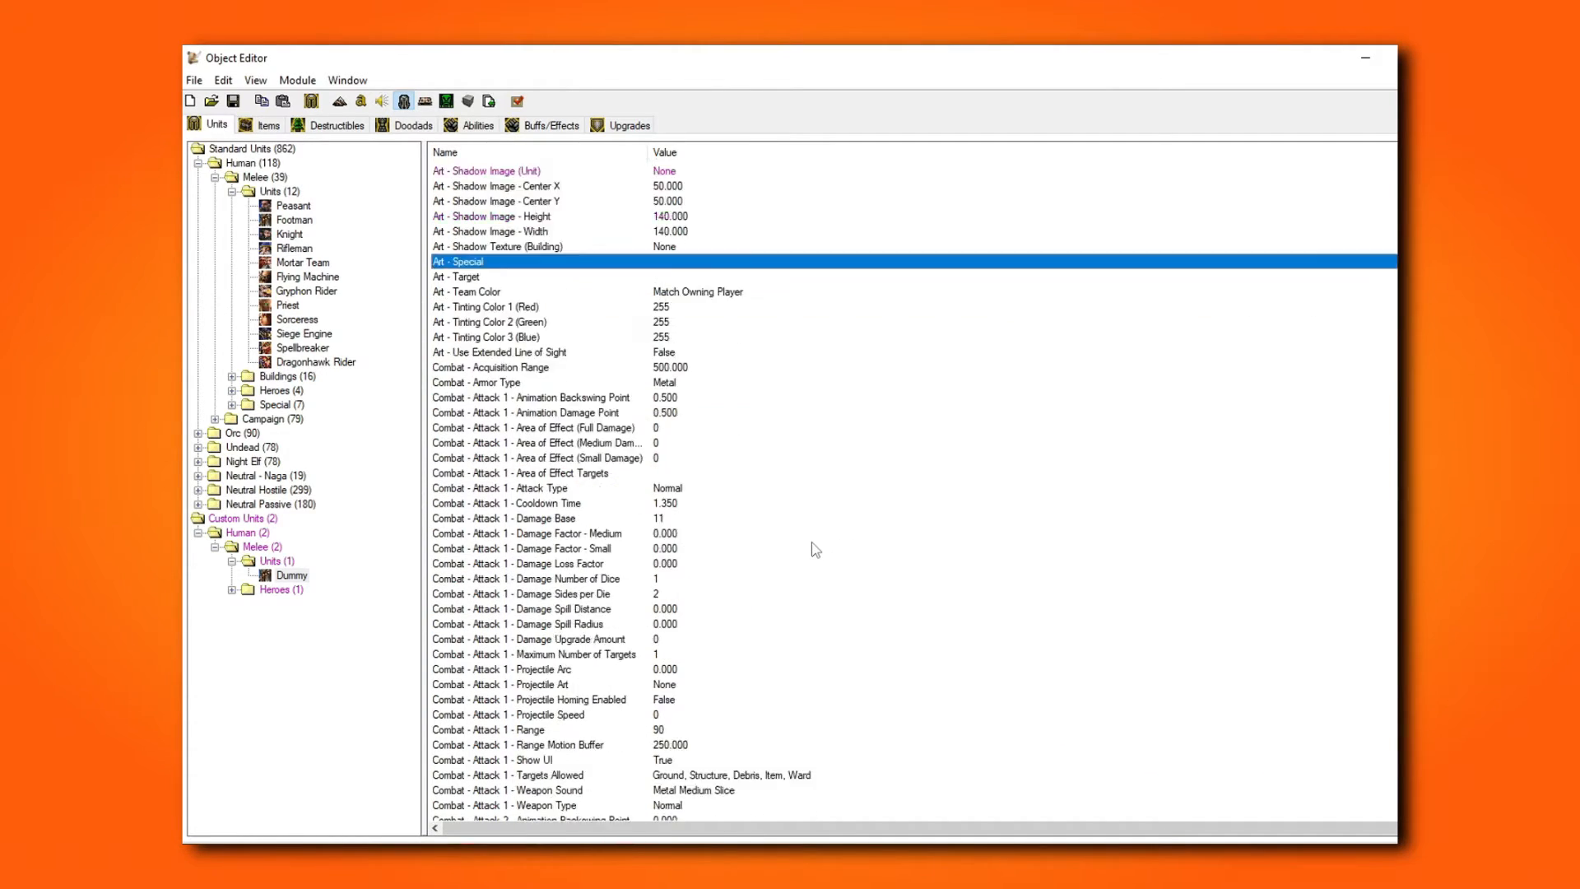
scroll(815, 548, "down", 12)
double_click(671, 610)
left_click(810, 437)
left_click(811, 455)
left_click(845, 473)
Step: Set Dummy's Combat - Death Type to Can't raise, Does not decay
double_click(682, 627)
left_click(864, 447)
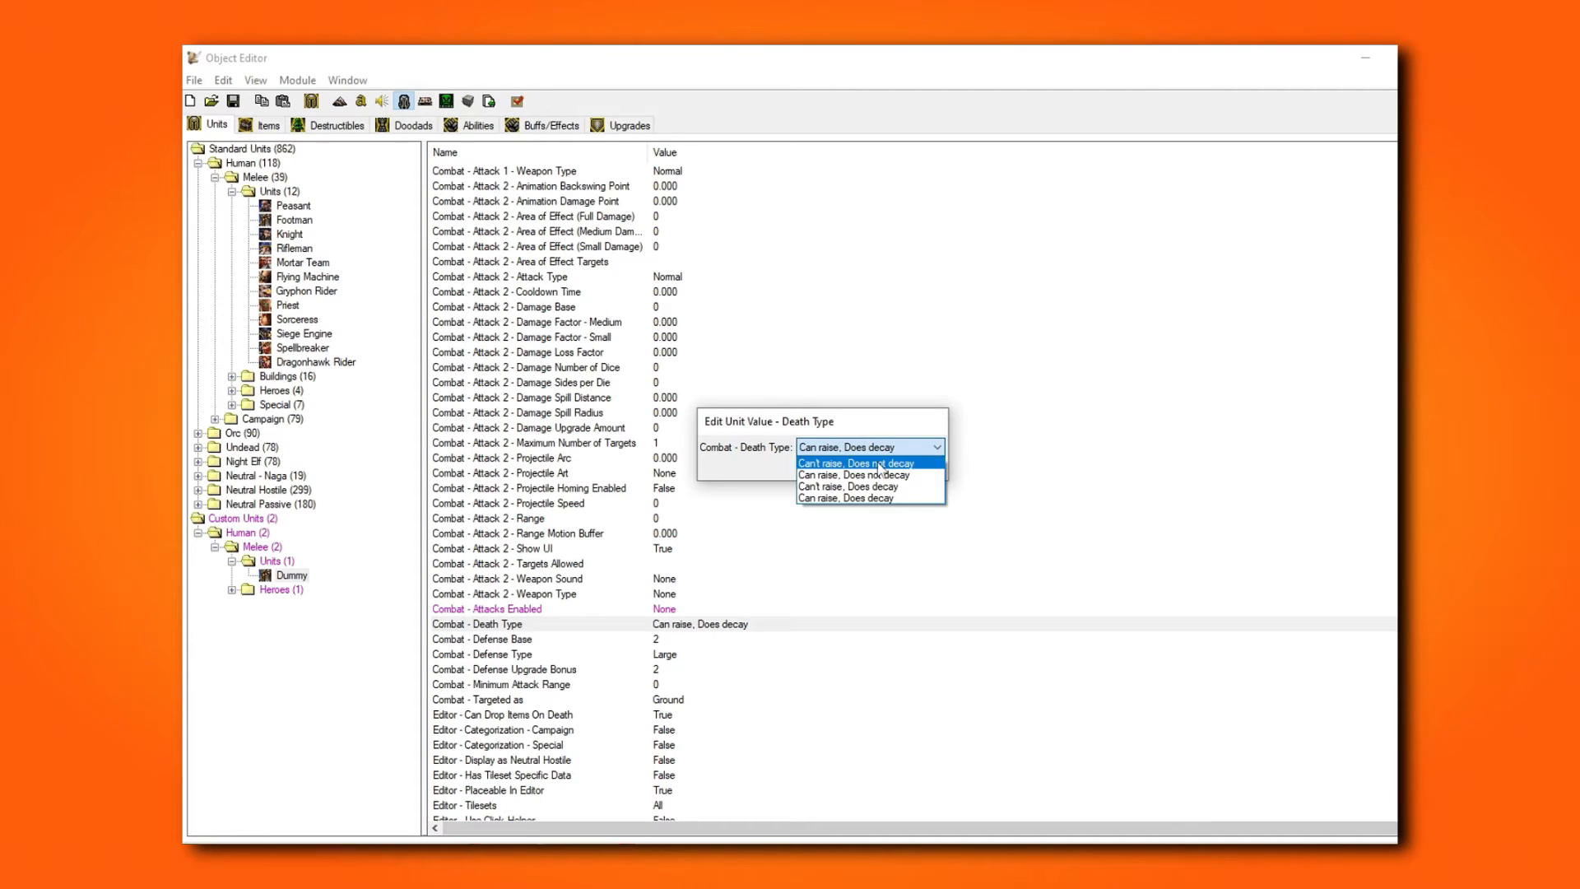
left_click(865, 463)
left_click(861, 473)
Step: Set Dummy's Movement - Type to Fly
scroll(851, 480, "down", 8)
double_click(724, 626)
left_click(847, 448)
left_click(840, 483)
left_click(821, 471)
Step: Set Dummy's Movement - Speed Base to 0
double_click(743, 563)
type("0")
key("Return")
Step: Set Dummy's Unit Sound Set to None and its Can Flee stat to False
scroll(771, 512, "down", 14)
scroll(771, 512, "up", 7)
double_click(683, 427)
left_click(875, 447)
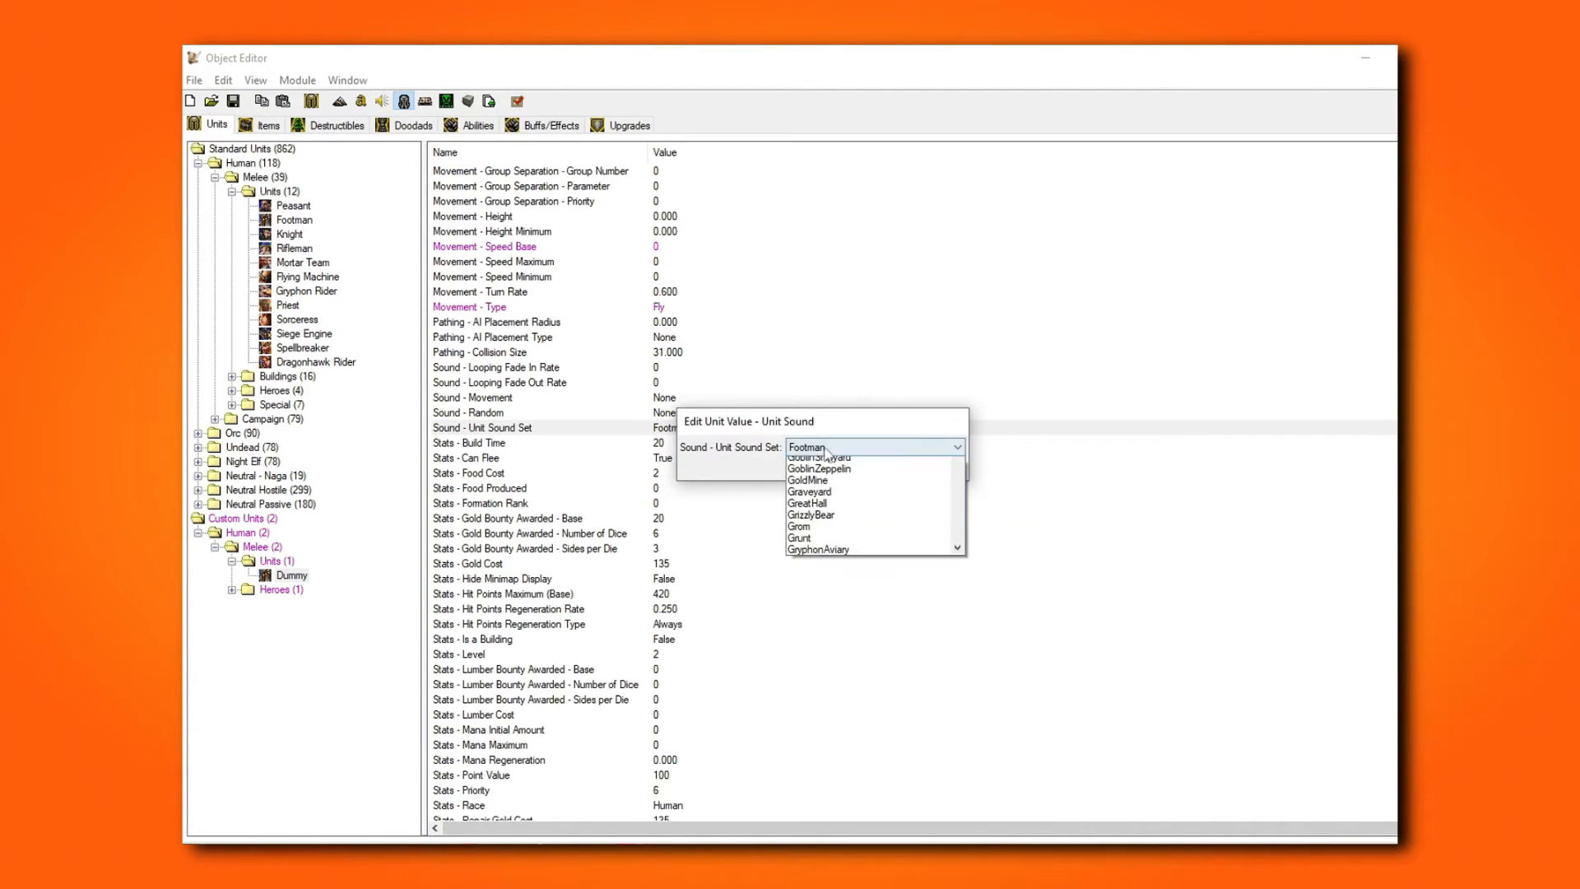
left_click_drag(962, 580, 960, 473)
left_click(856, 464)
left_click(861, 473)
double_click(856, 459)
left_click(815, 471)
Step: Set Dummy's Food Cost to 0 and its Hide Minimap Display stat to True
double_click(688, 477)
type("0")
key("Return")
double_click(665, 580)
left_click(815, 471)
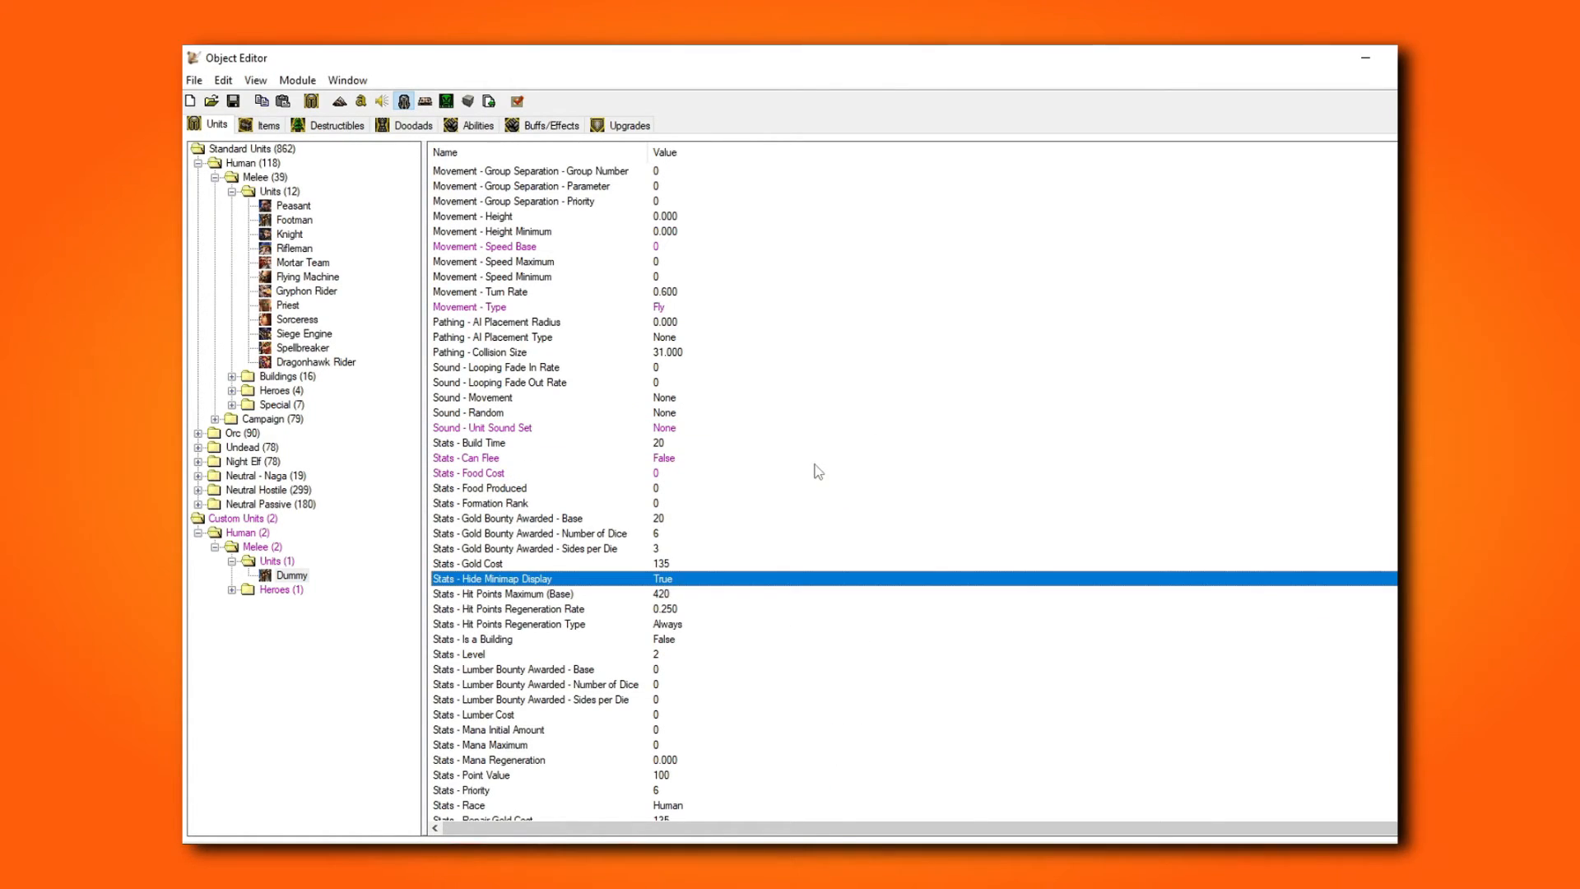
Step: Set Dummy's day and night Sight Radius values to 0
scroll(793, 519, "down", 3)
scroll(789, 511, "down", 1)
double_click(665, 685)
type("0")
key("Return")
double_click(665, 700)
type("0")
key("Return")
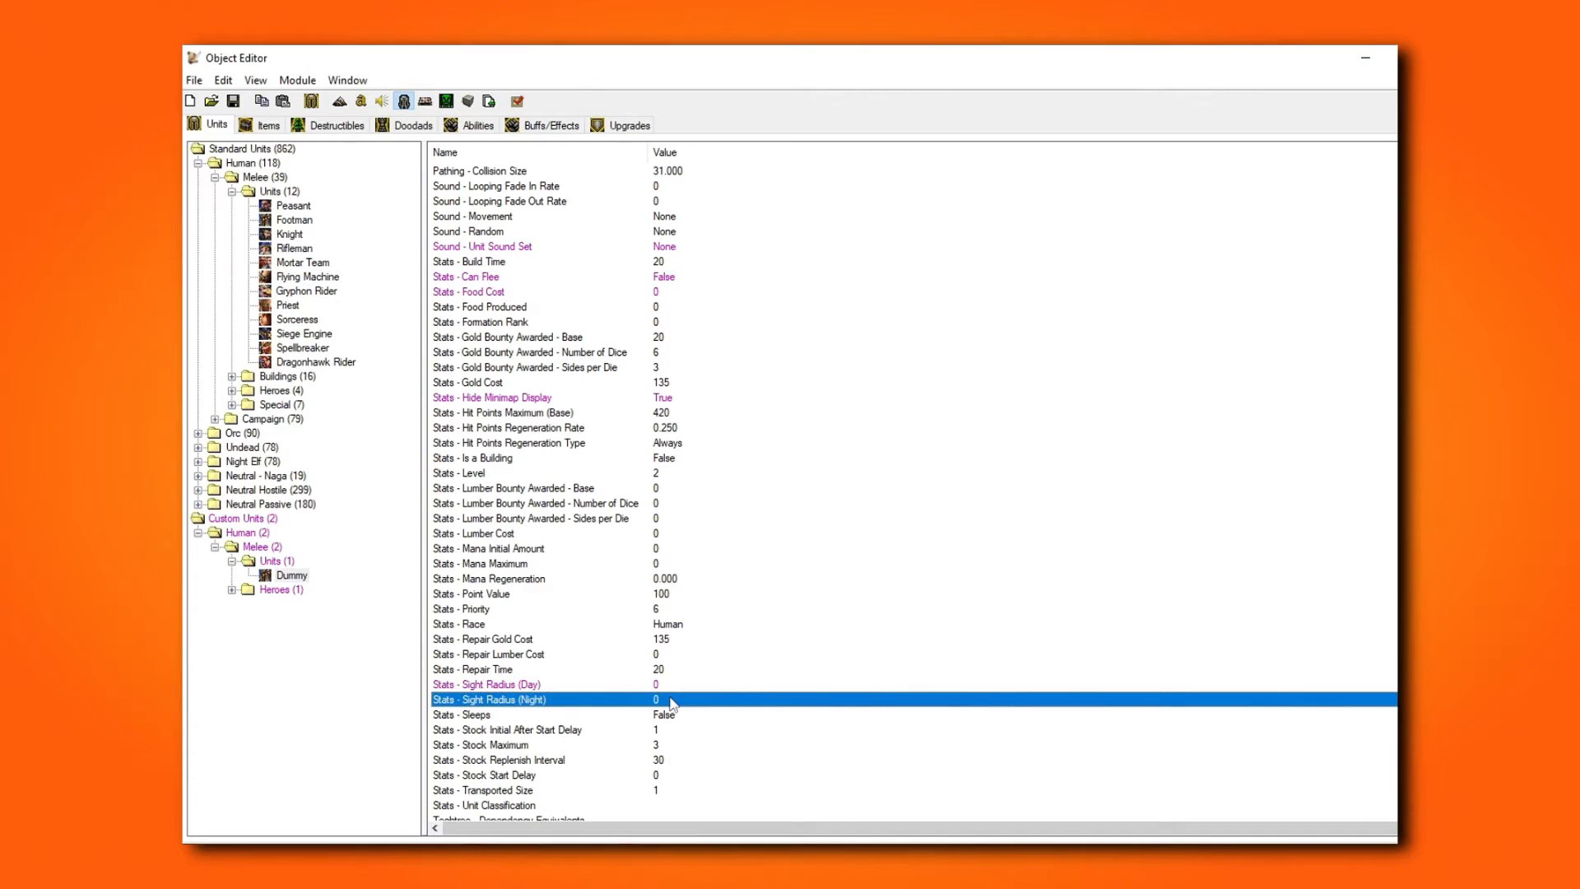
scroll(670, 700, "down", 5)
left_click(844, 570)
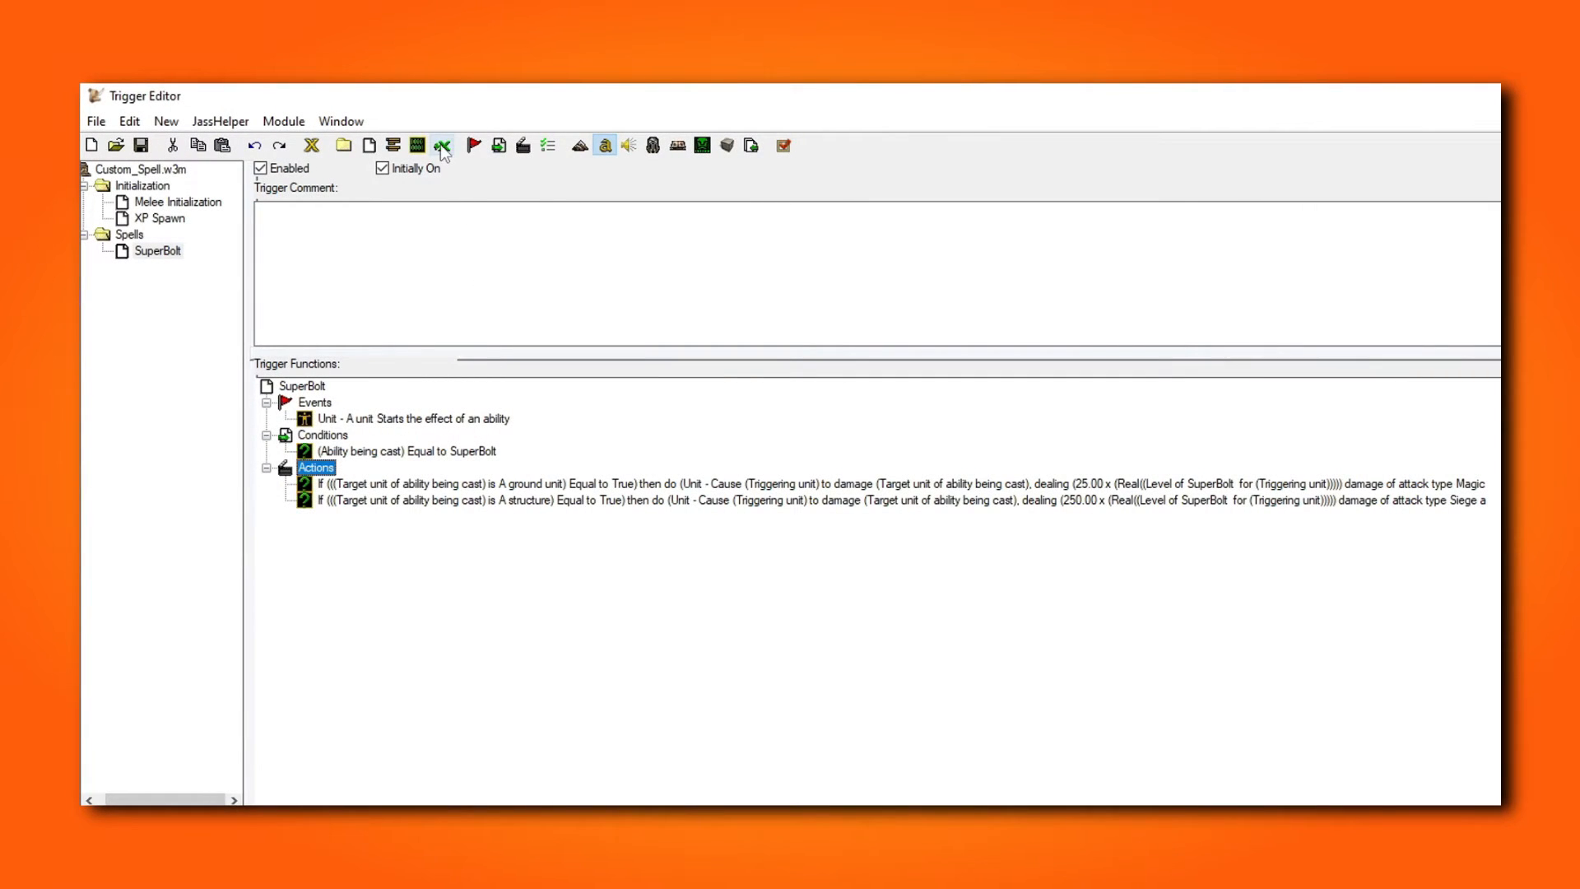
Step: In the Trigger Editor, create a variable named tmp_SuperBolt_position in the Spells category with the type Point
left_click(442, 148)
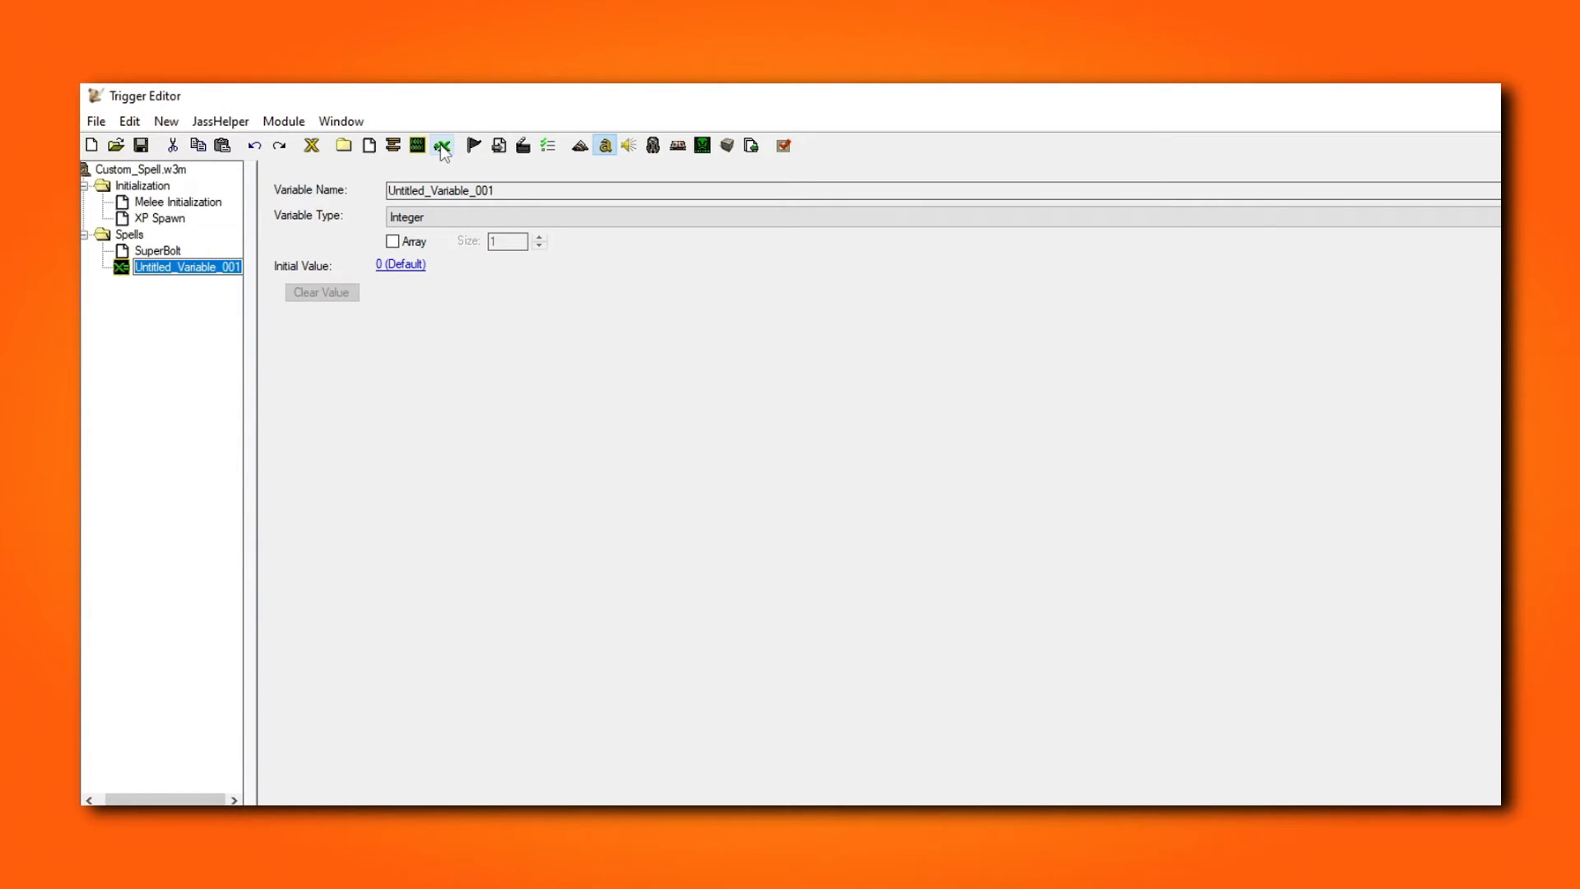
type("tmp_SuperBo")
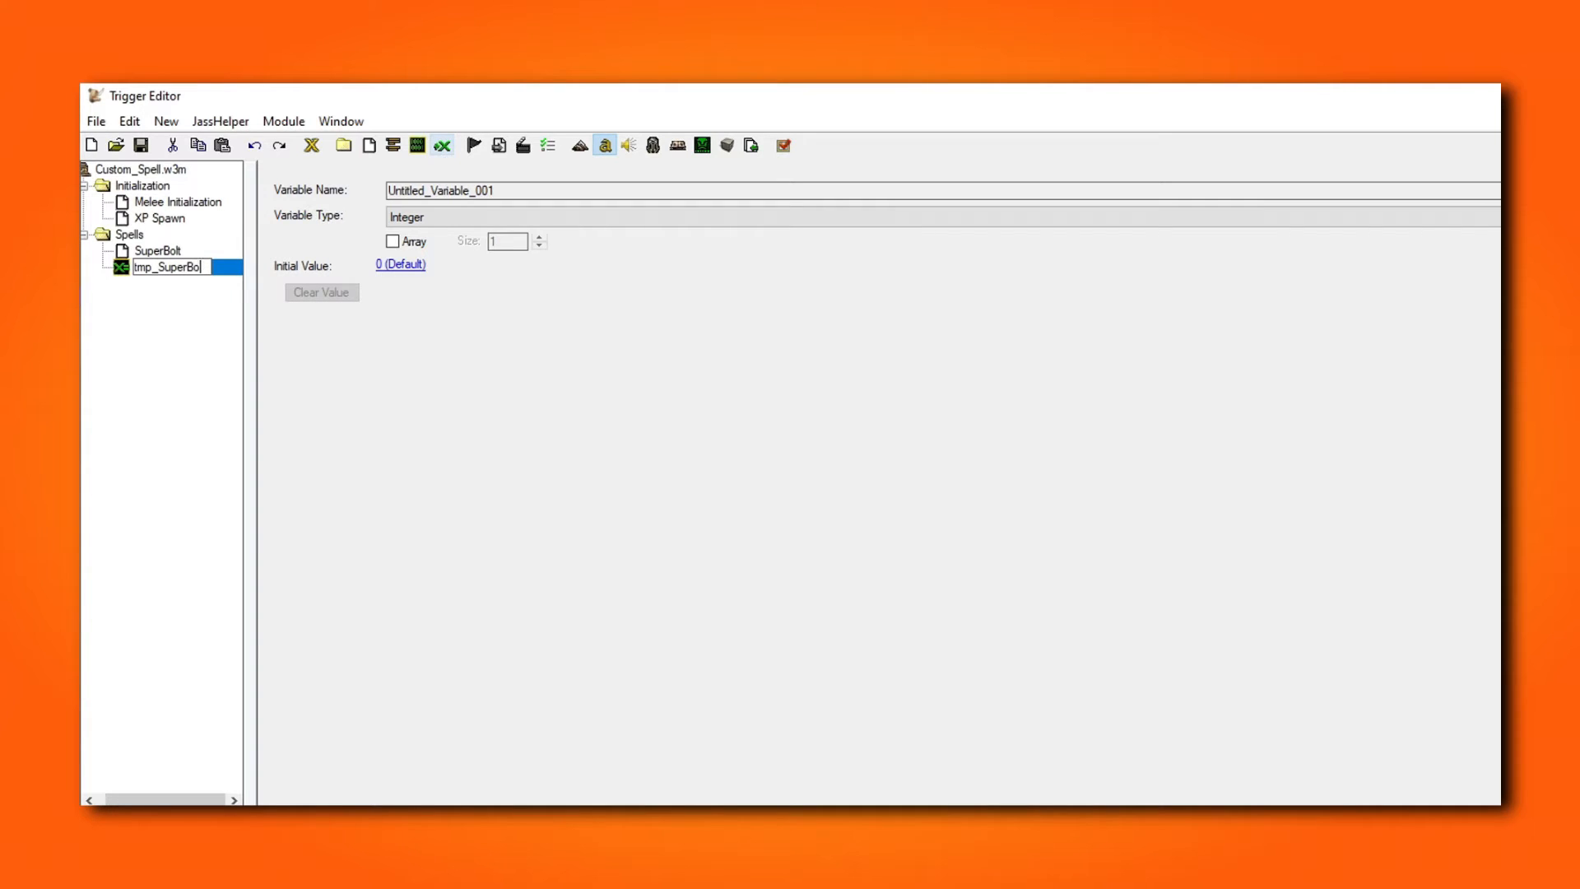
type("lt_position")
key("Return")
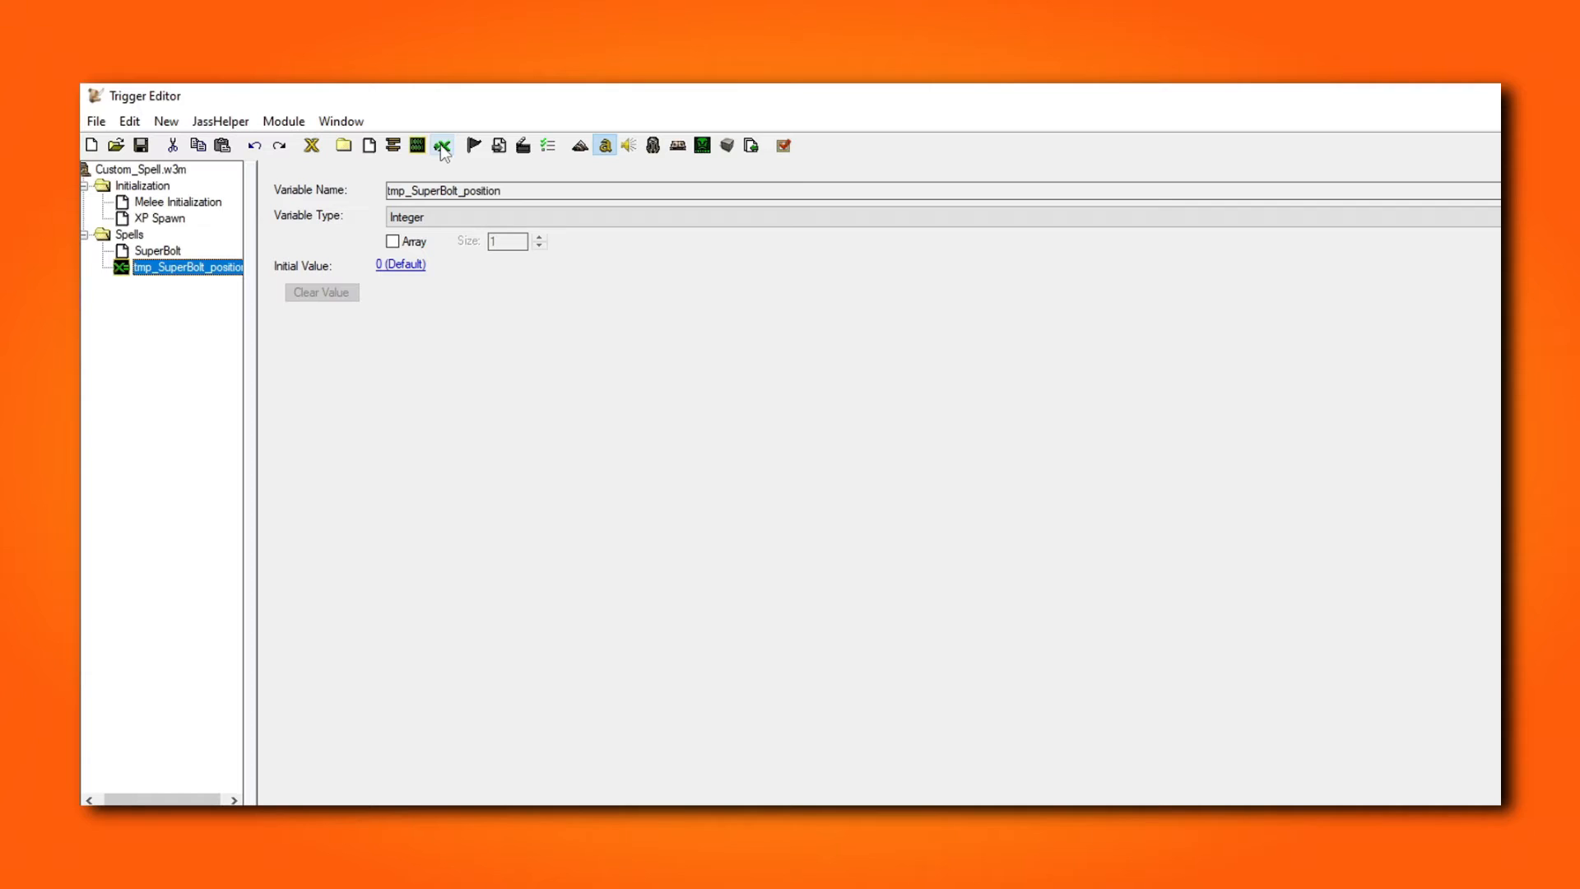
left_click(449, 217)
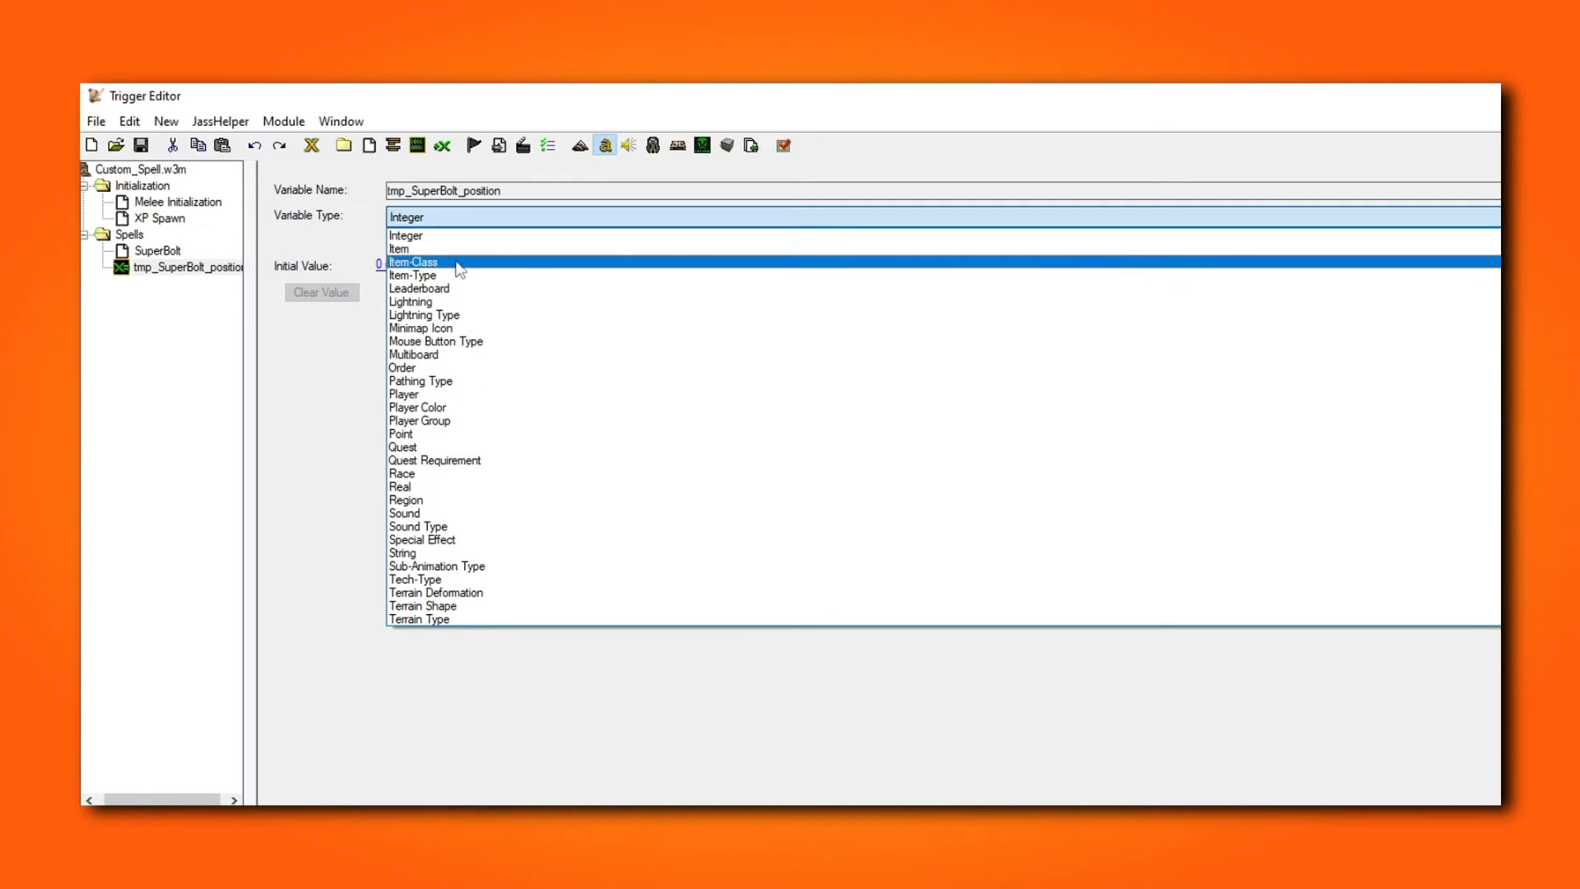
left_click(430, 433)
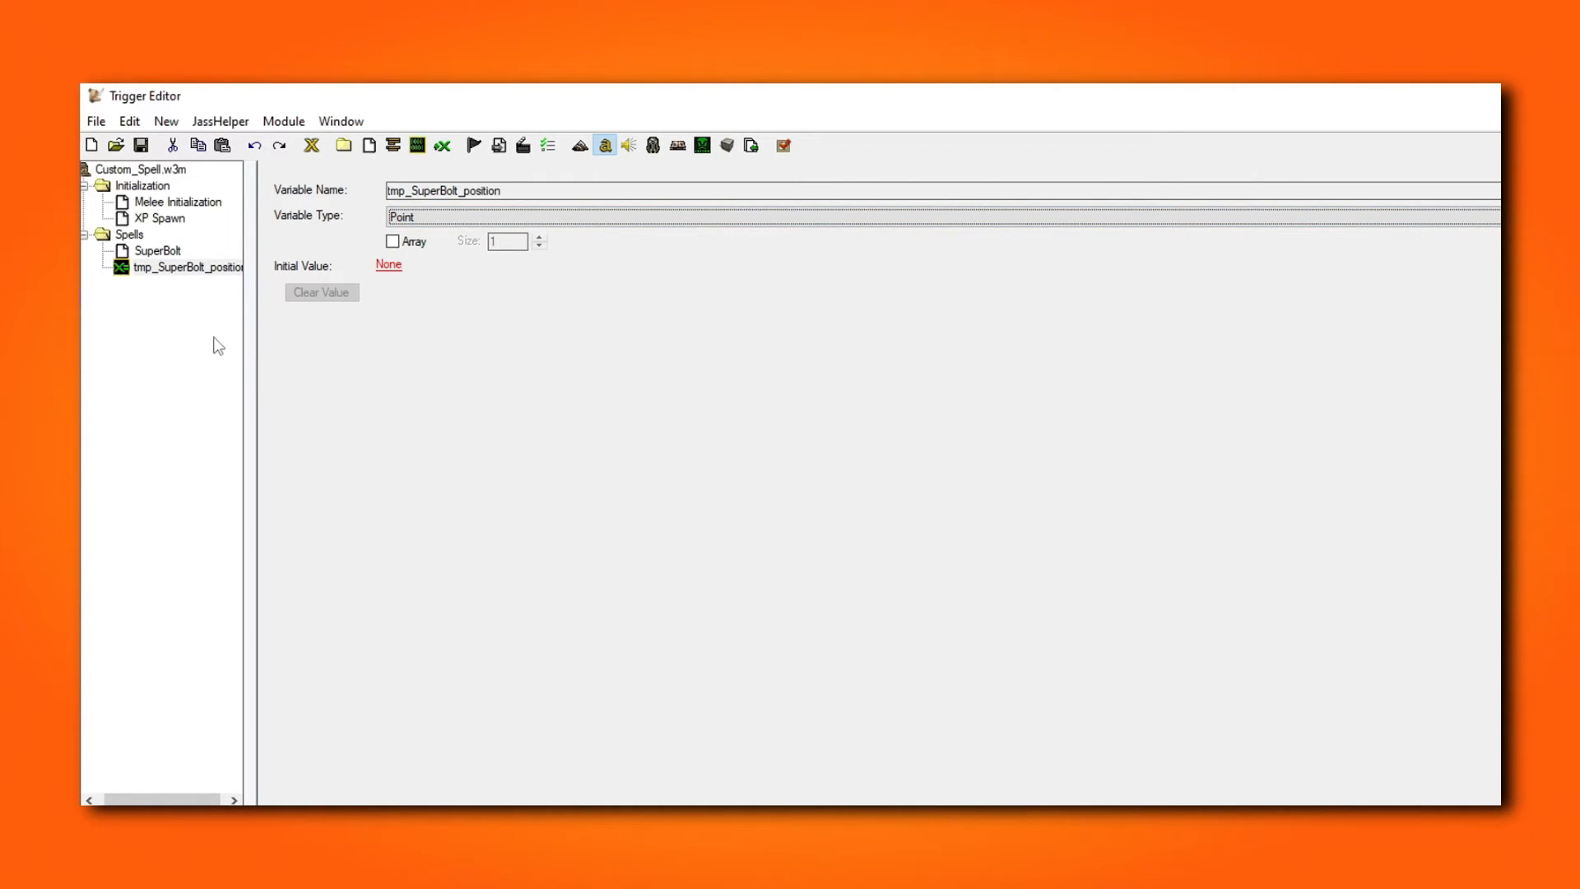
Step: Add a Set Variable action to the SuperBolt trigger and choose tmp_SuperBolt_position as its variable
left_click(158, 251)
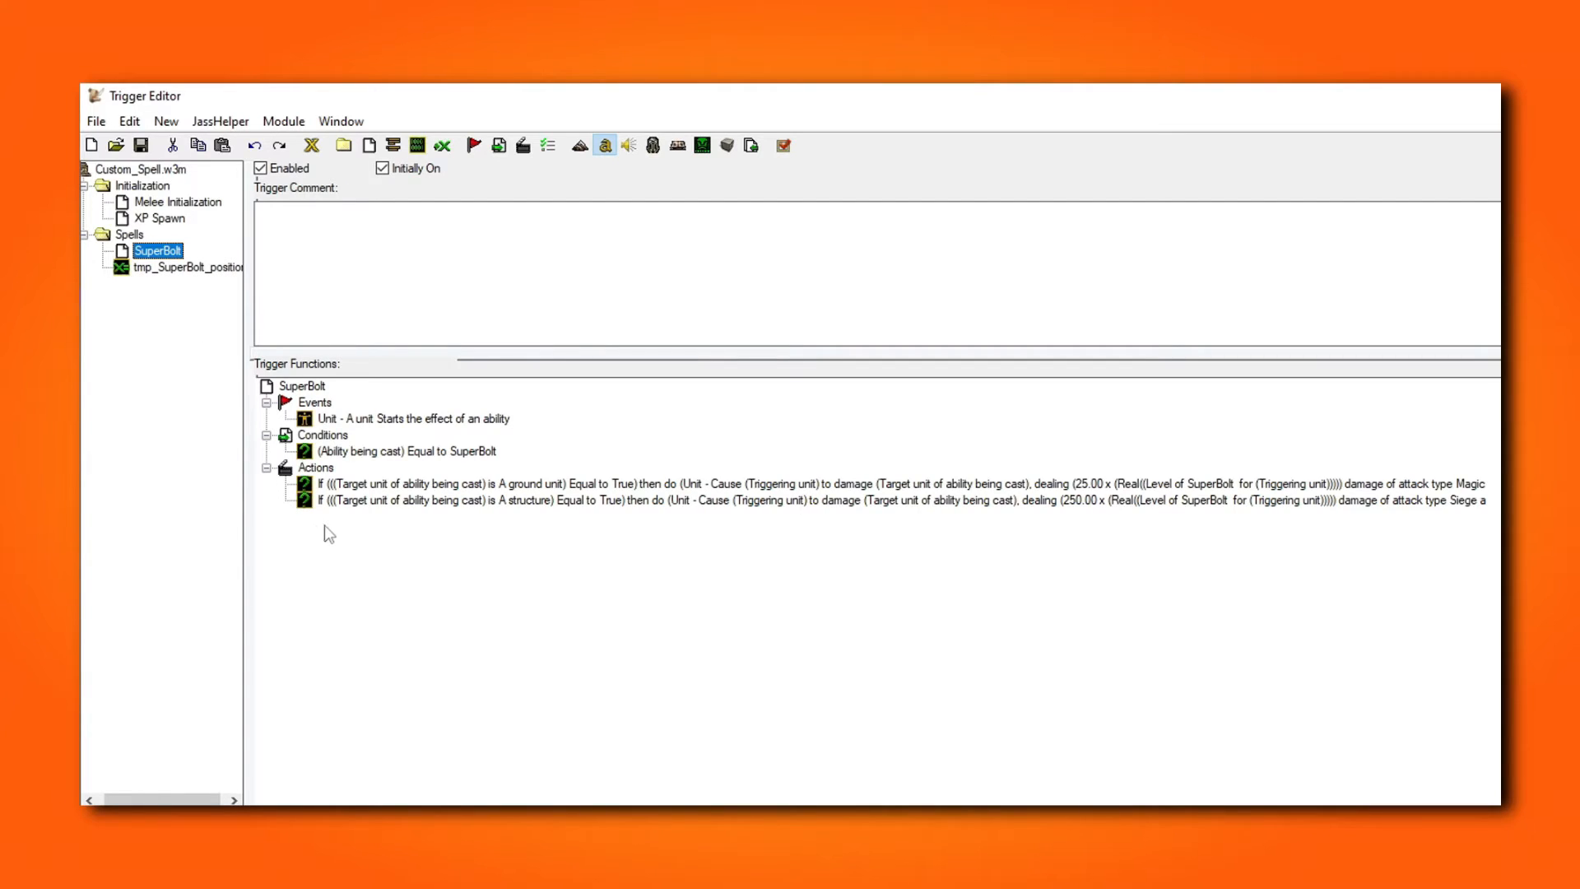
right_click(317, 480)
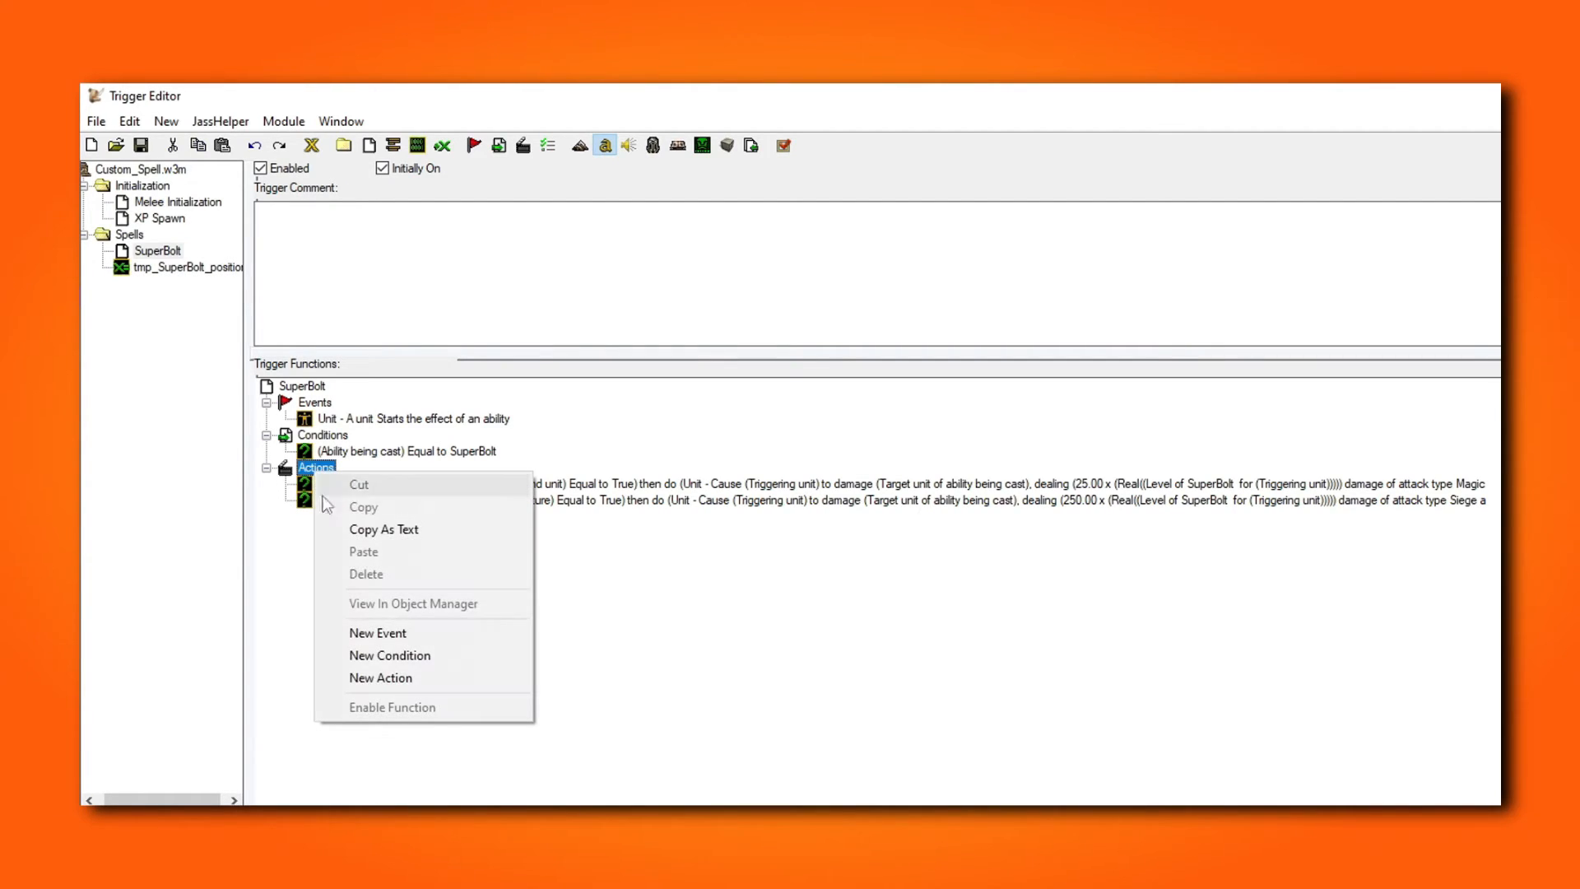
left_click(452, 680)
left_click(817, 412)
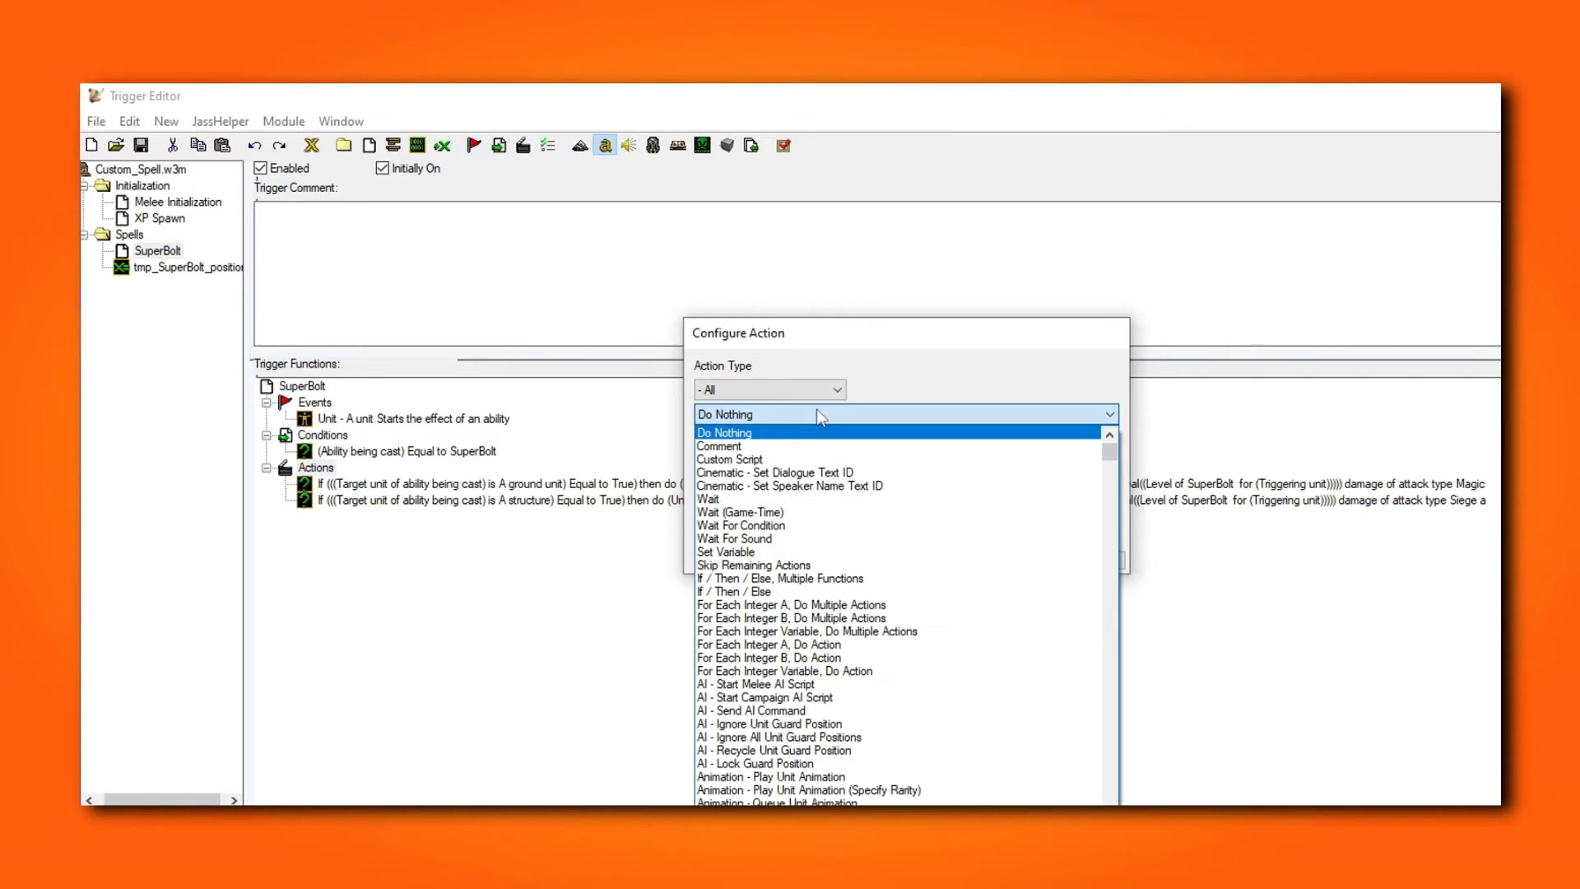
left_click(741, 552)
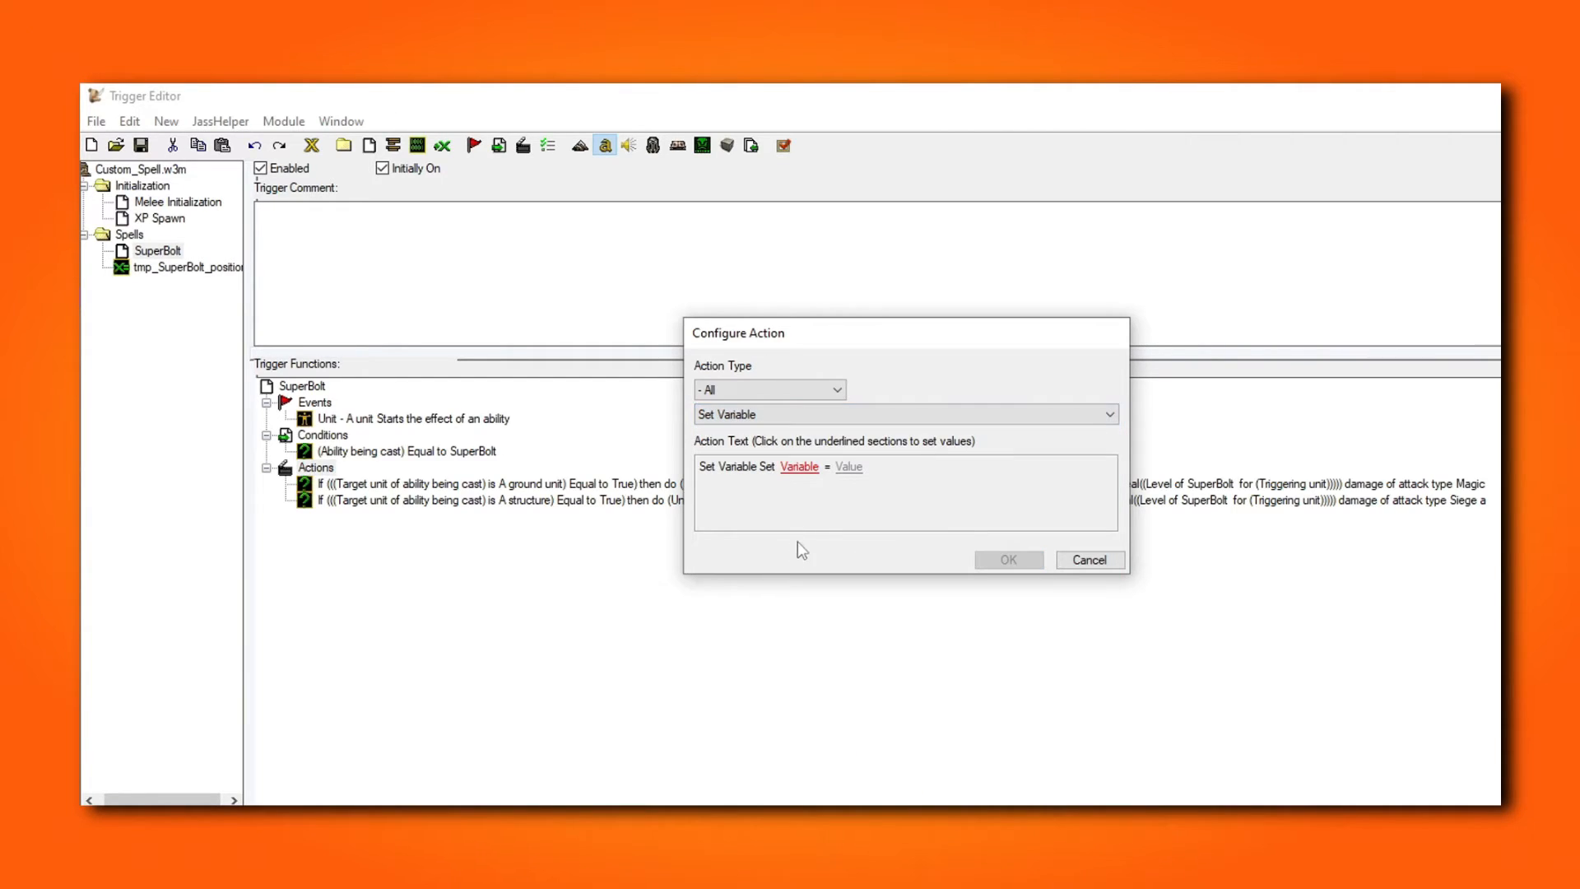
left_click(798, 467)
left_click(1028, 601)
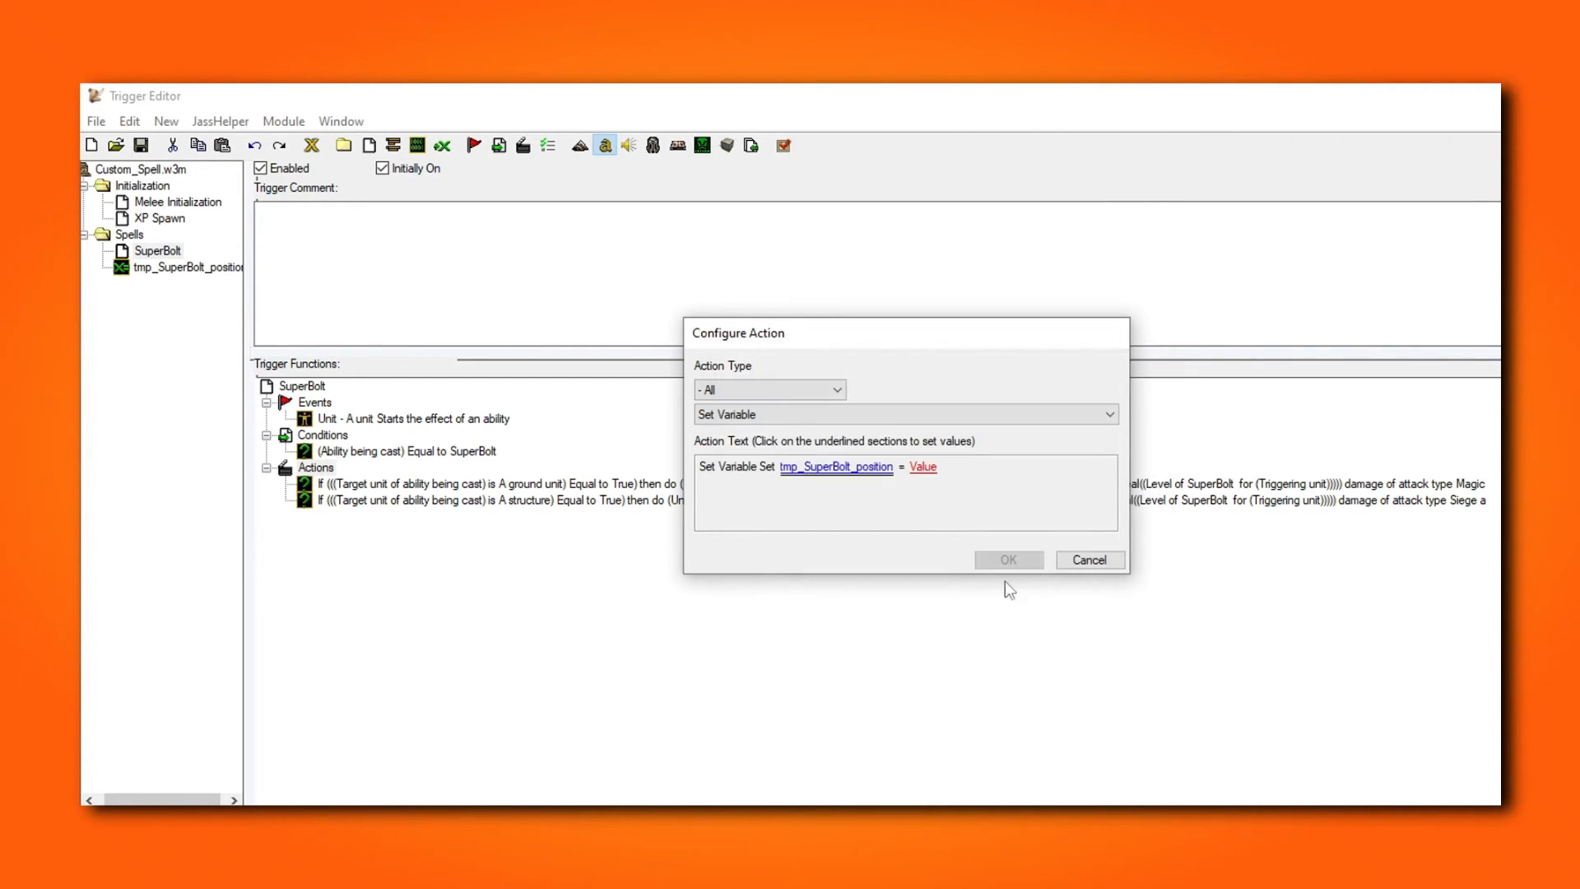
Step: Set the new action's value to Target Point Of Ability Being Cast and accept the action
left_click(925, 466)
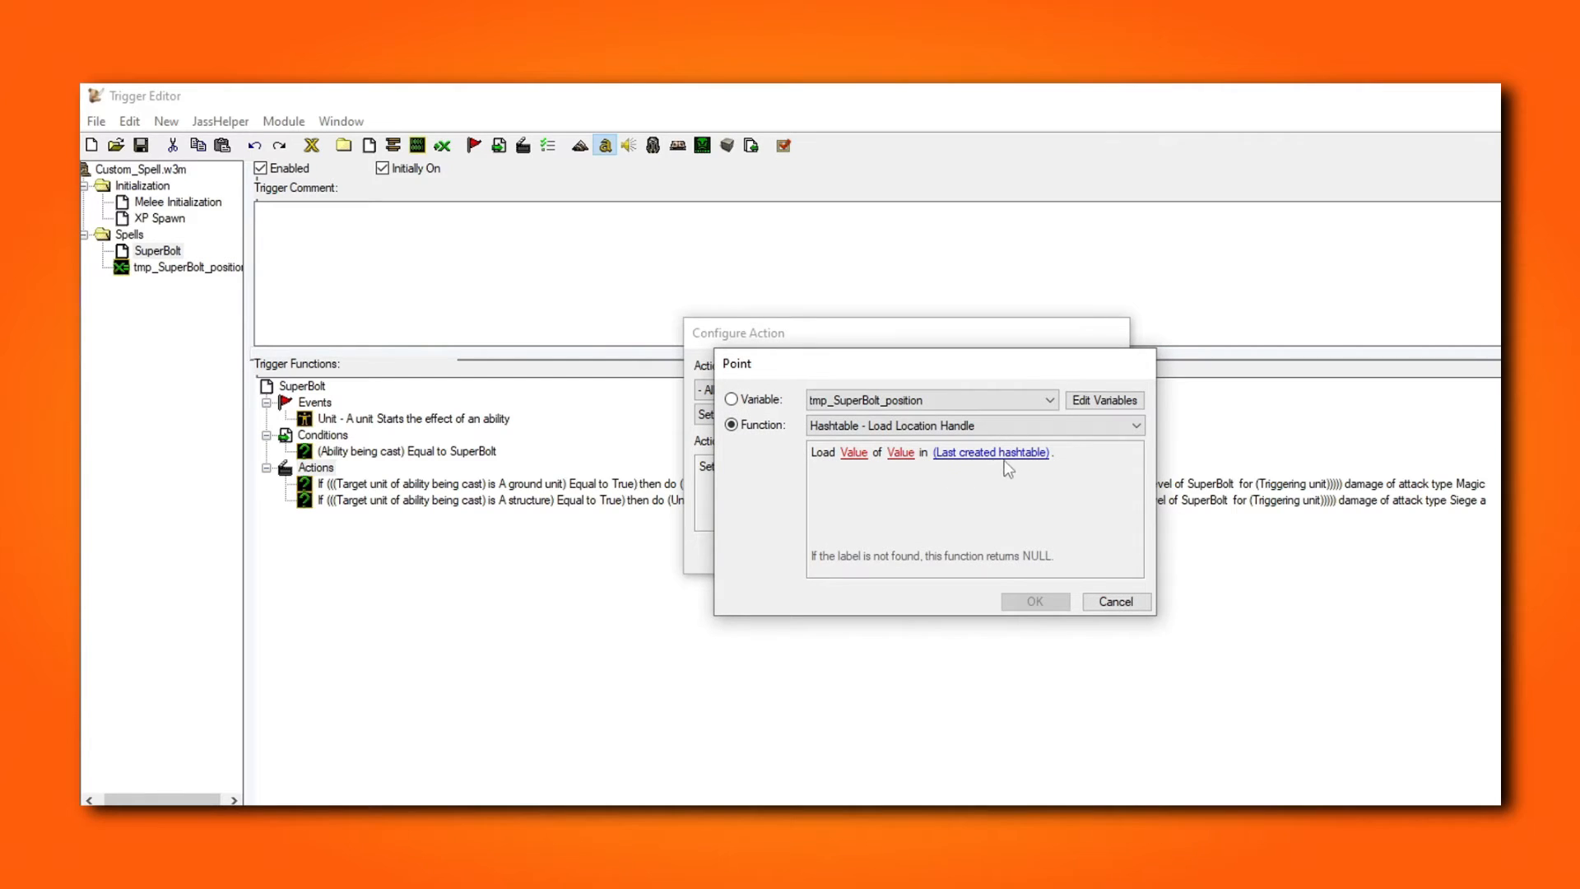
left_click(1090, 426)
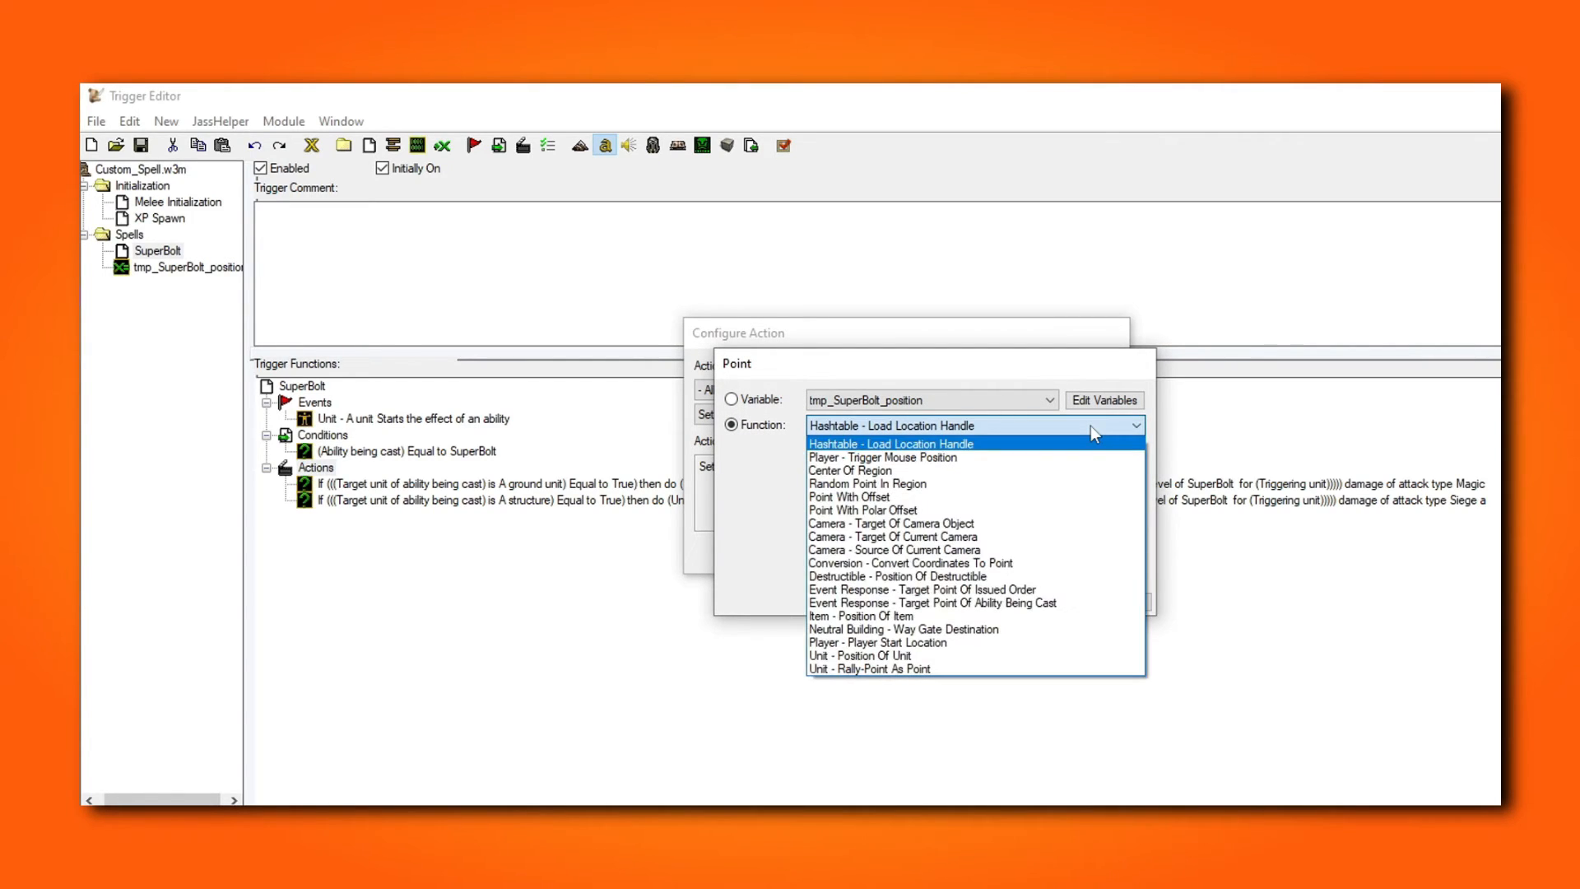
left_click(1037, 603)
left_click(1040, 604)
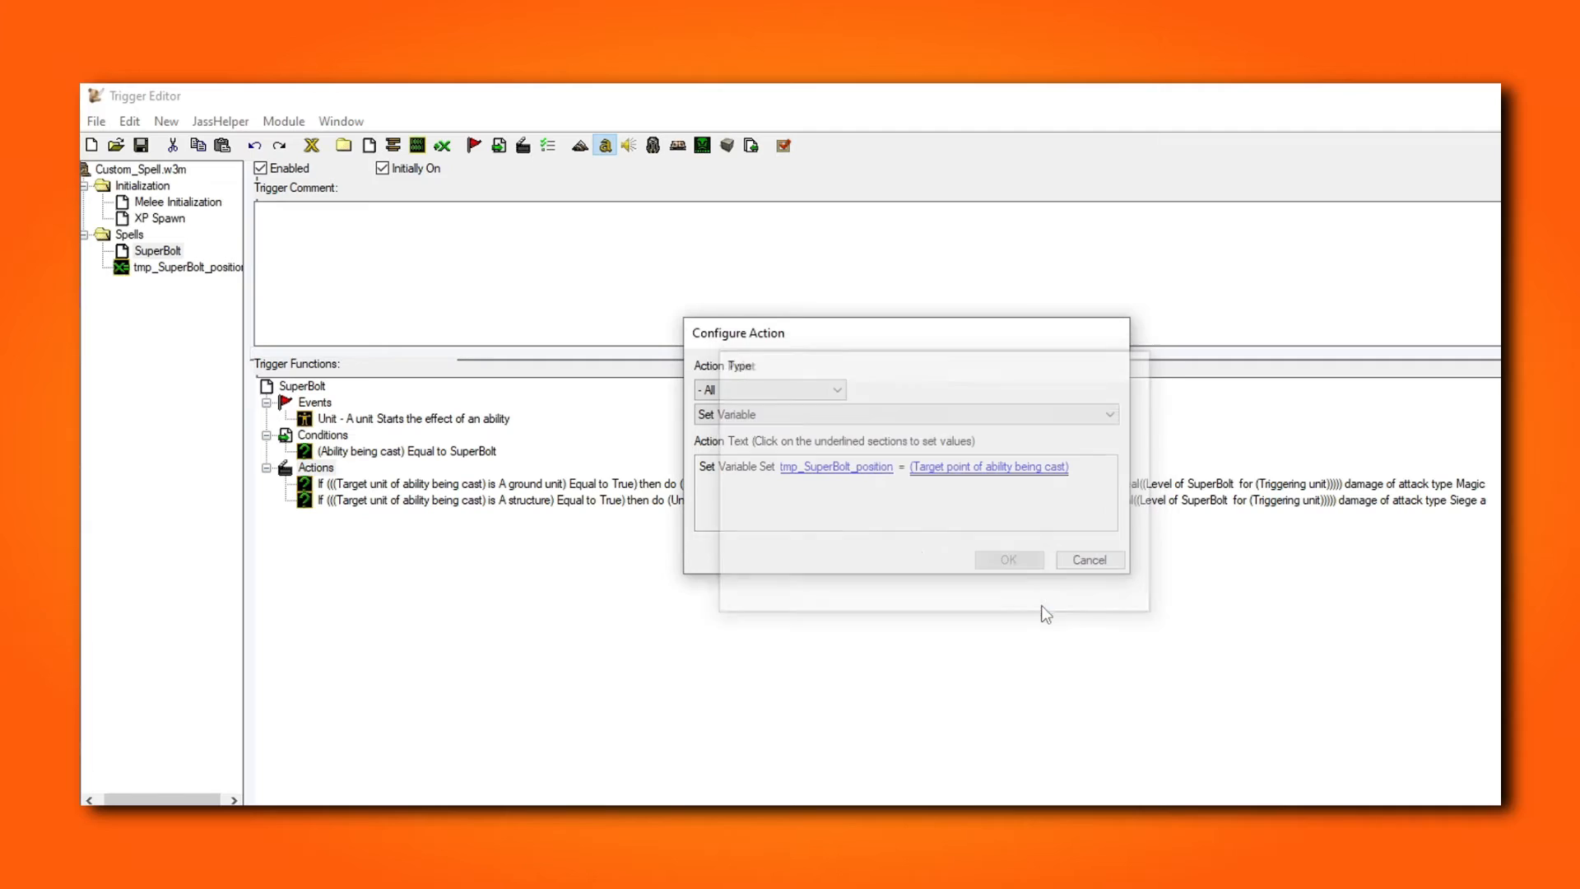
left_click(1024, 560)
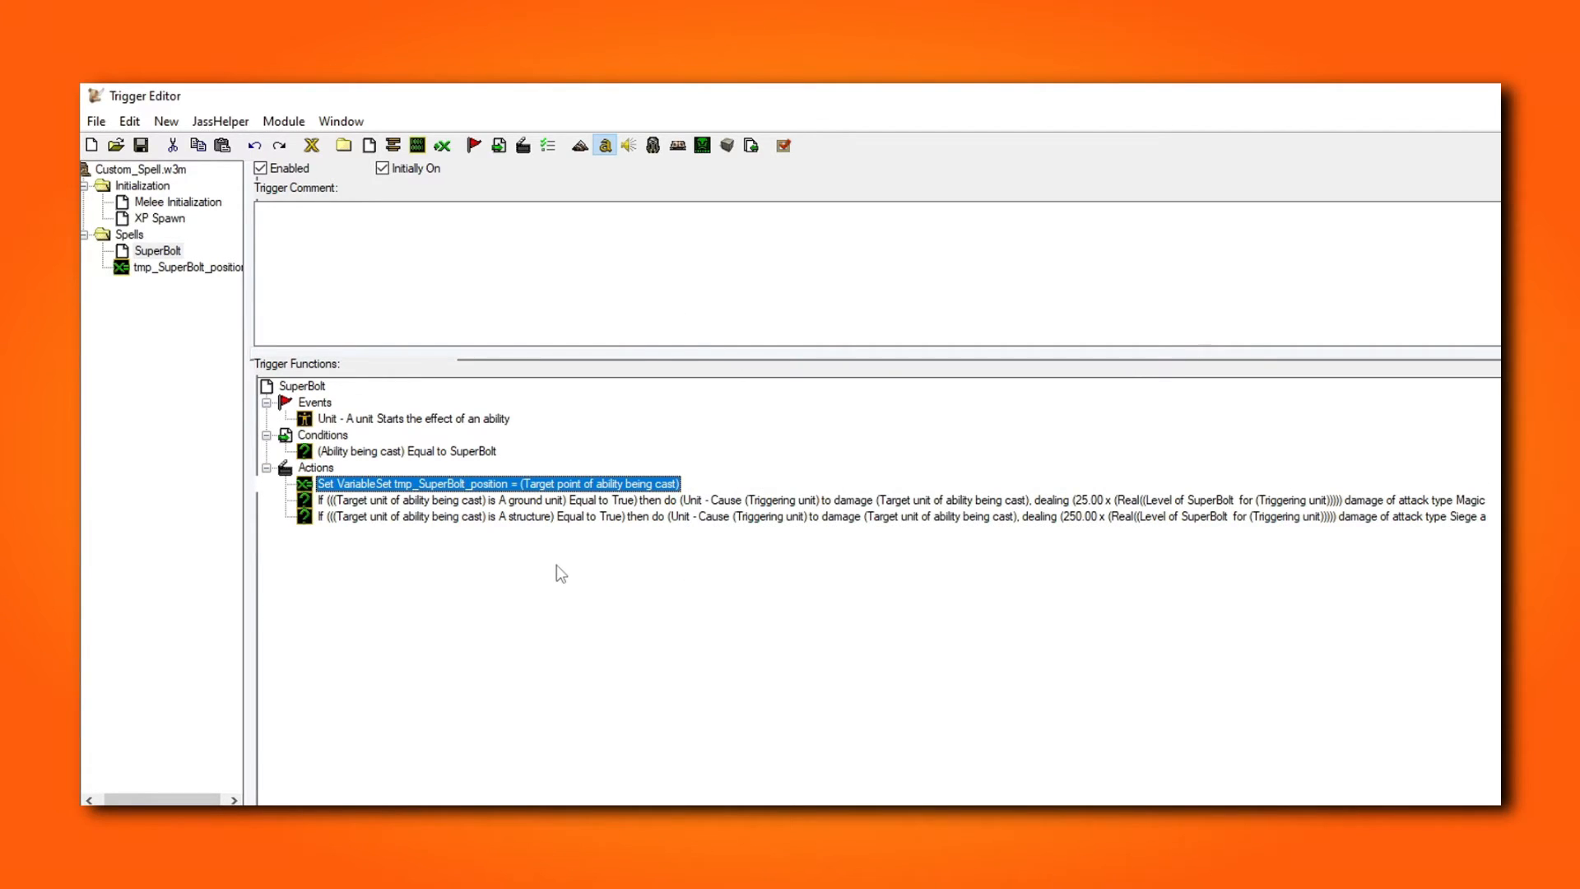
Step: Add a Custom Script action reading call RemoveLocation(udg_tmp_SuperBolt_position) to the SuperBolt trigger and place it last in the actions
right_click(315, 467)
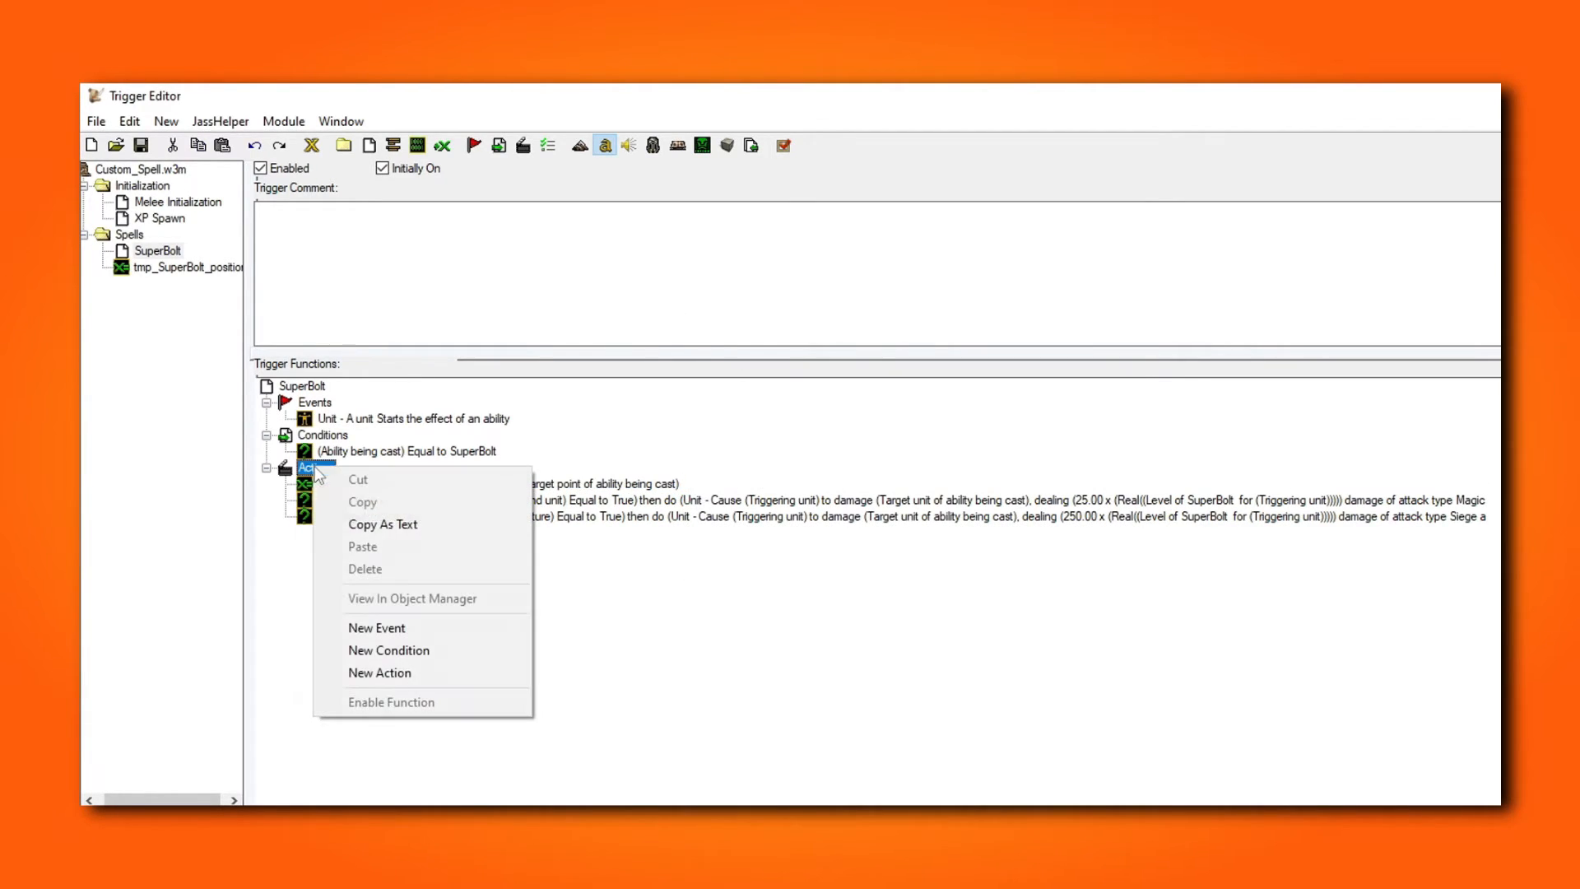
left_click(476, 673)
left_click(852, 415)
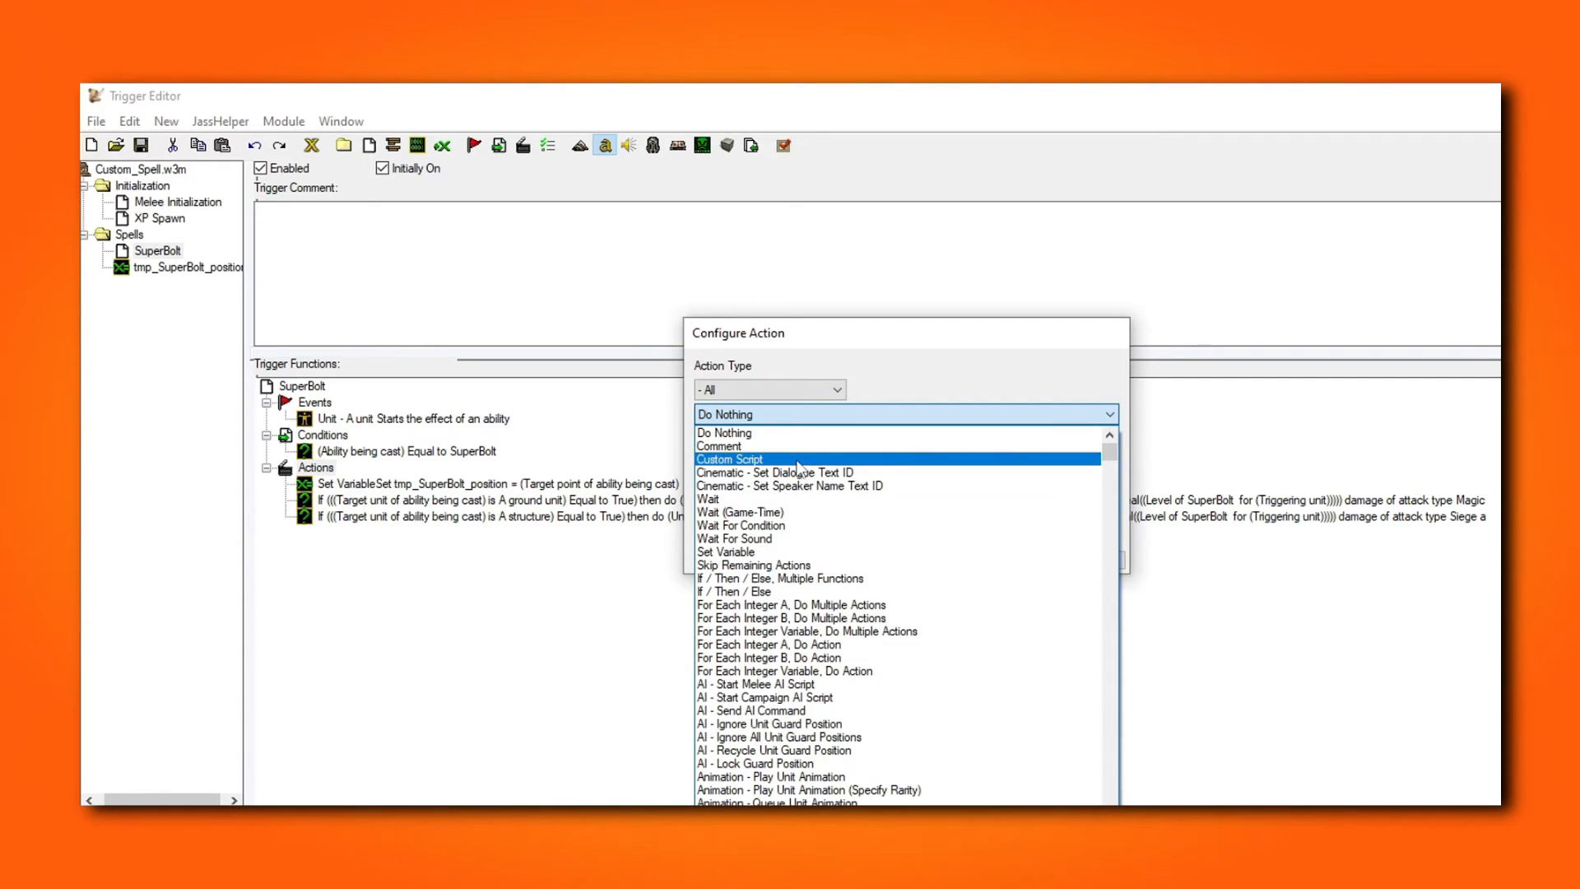
left_click(826, 459)
left_click(820, 474)
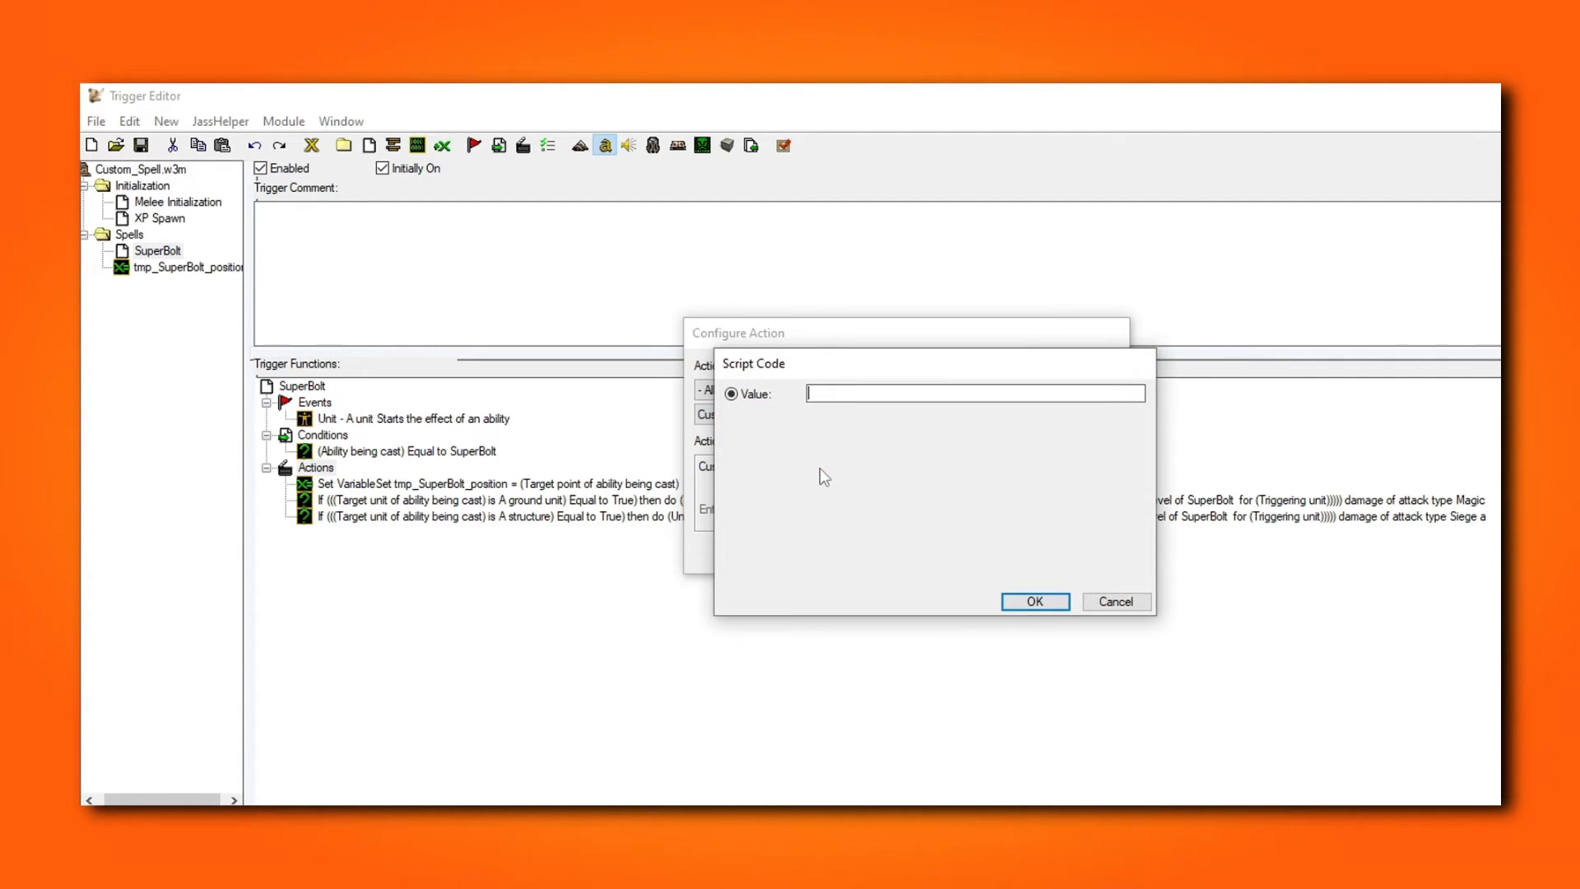
type("C")
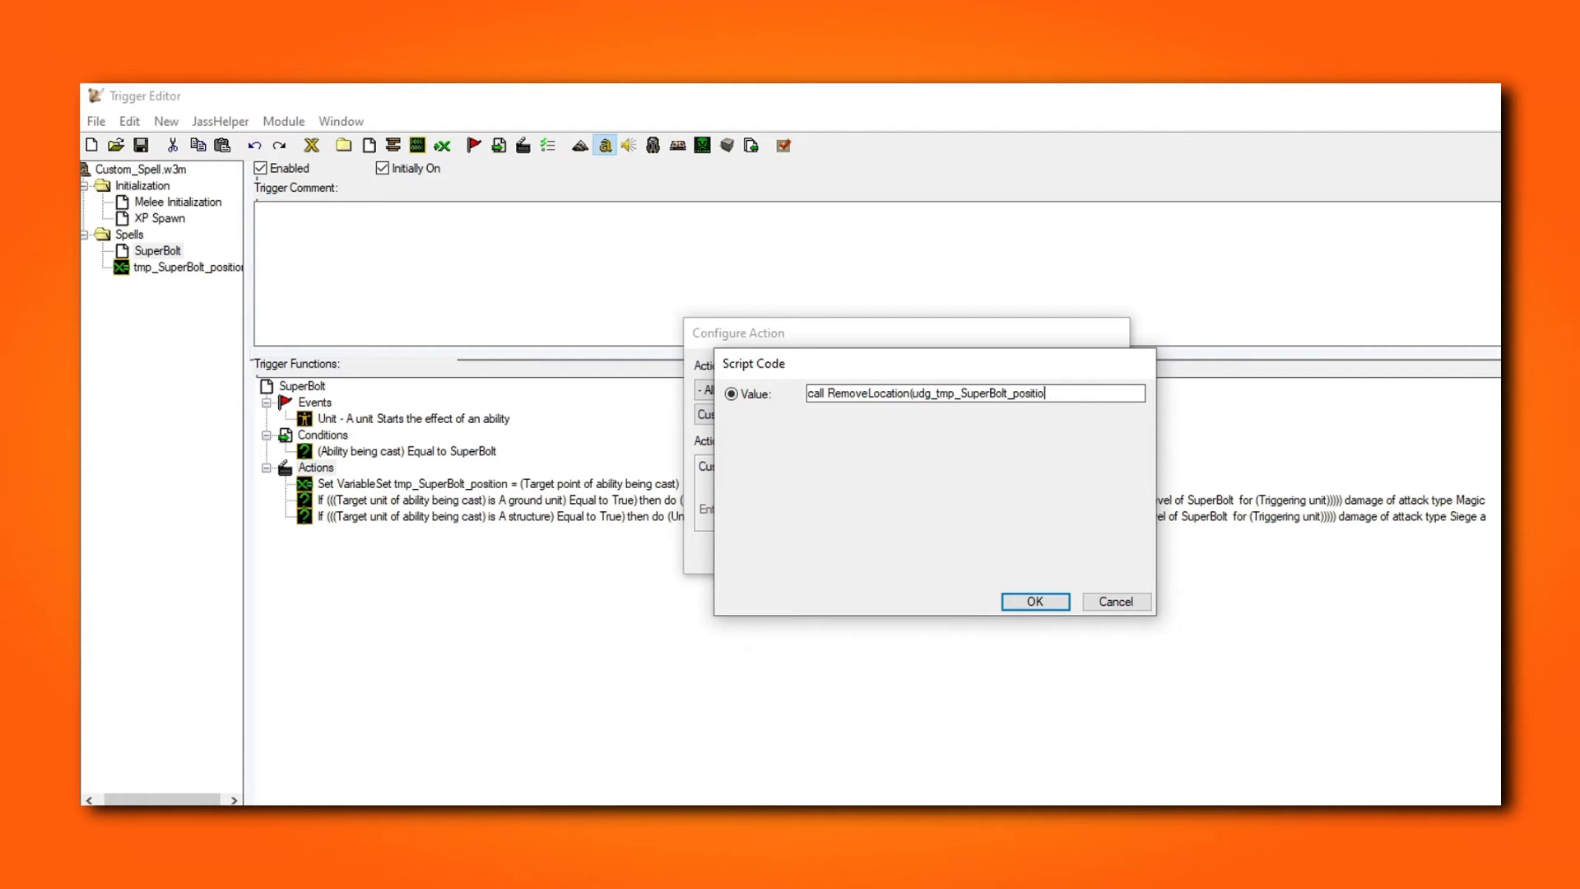
key("Return")
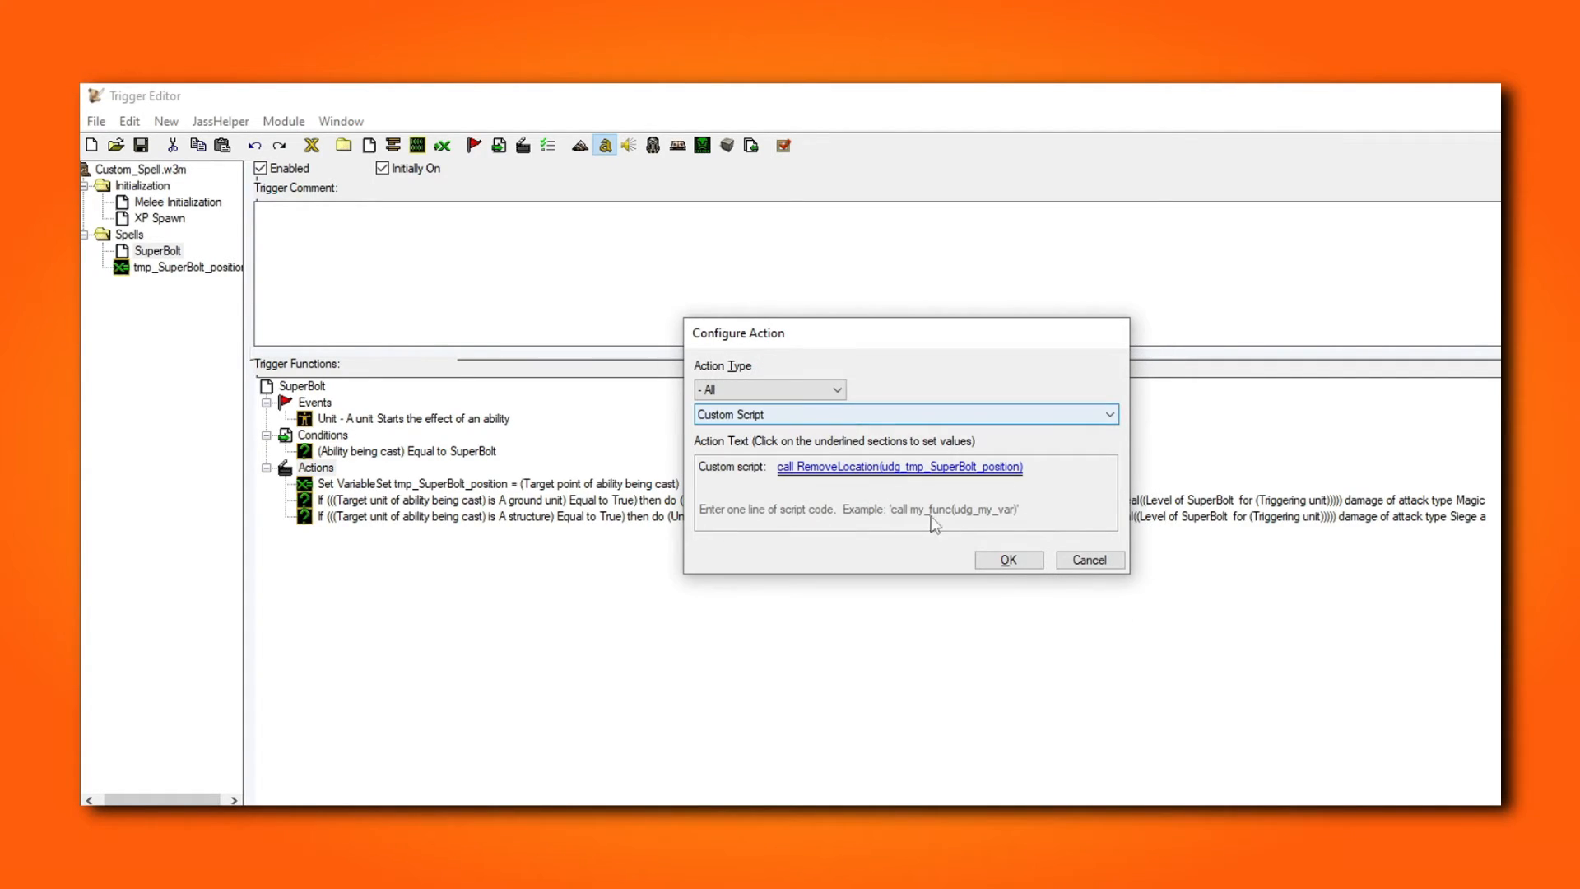
left_click(1006, 563)
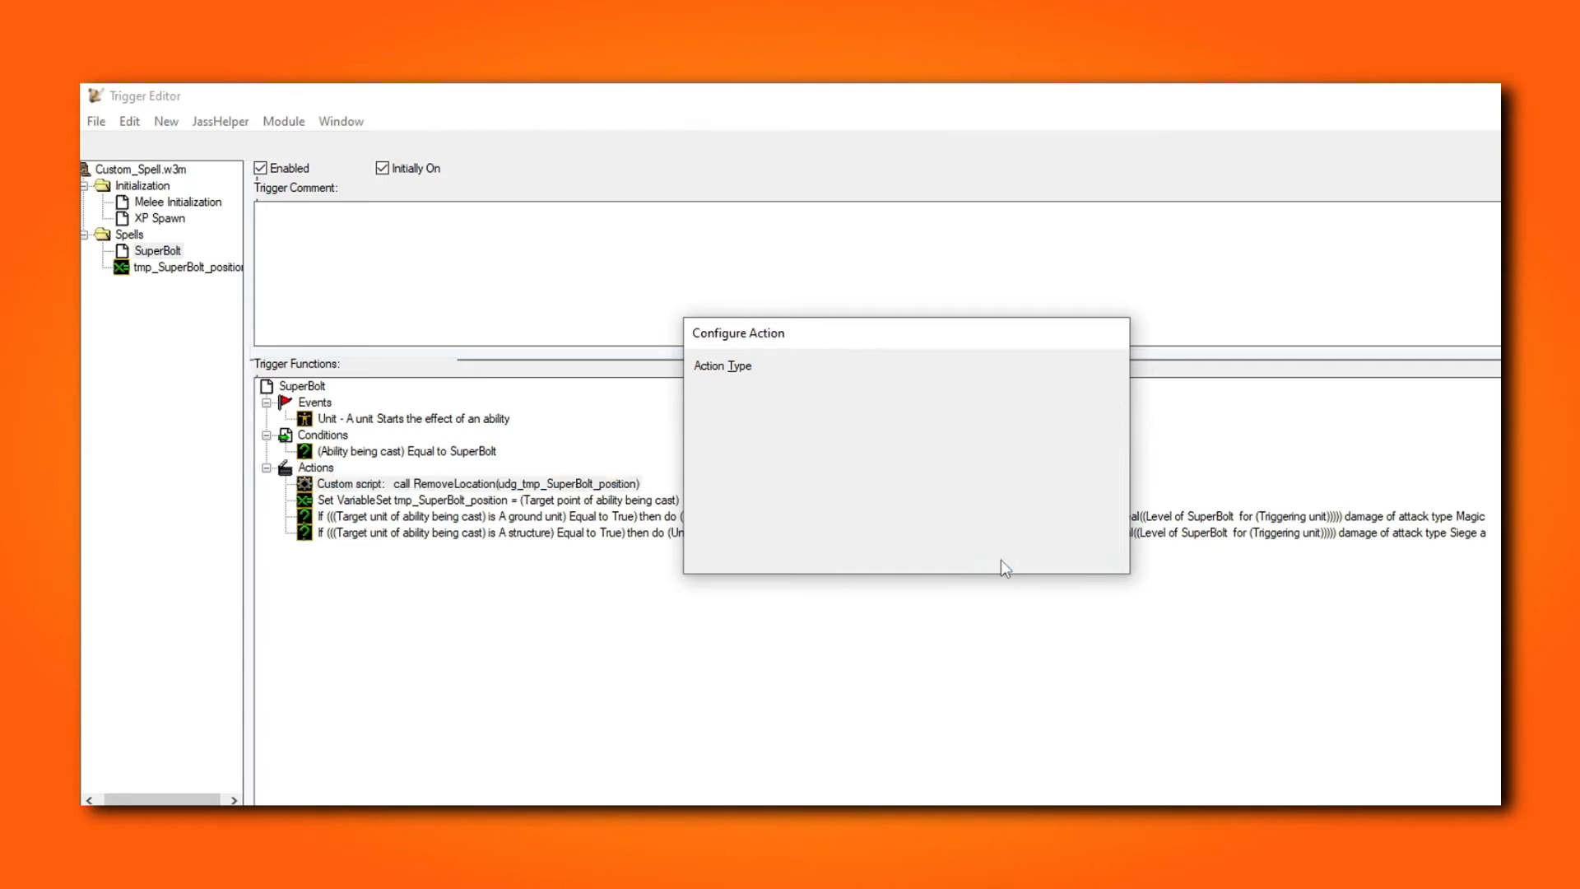
left_click_drag(399, 486, 380, 547)
Step: Add a Unit - Create Units Facing Angle action to the trigger and set its unit type to the custom Human unit Dummy
right_click(321, 468)
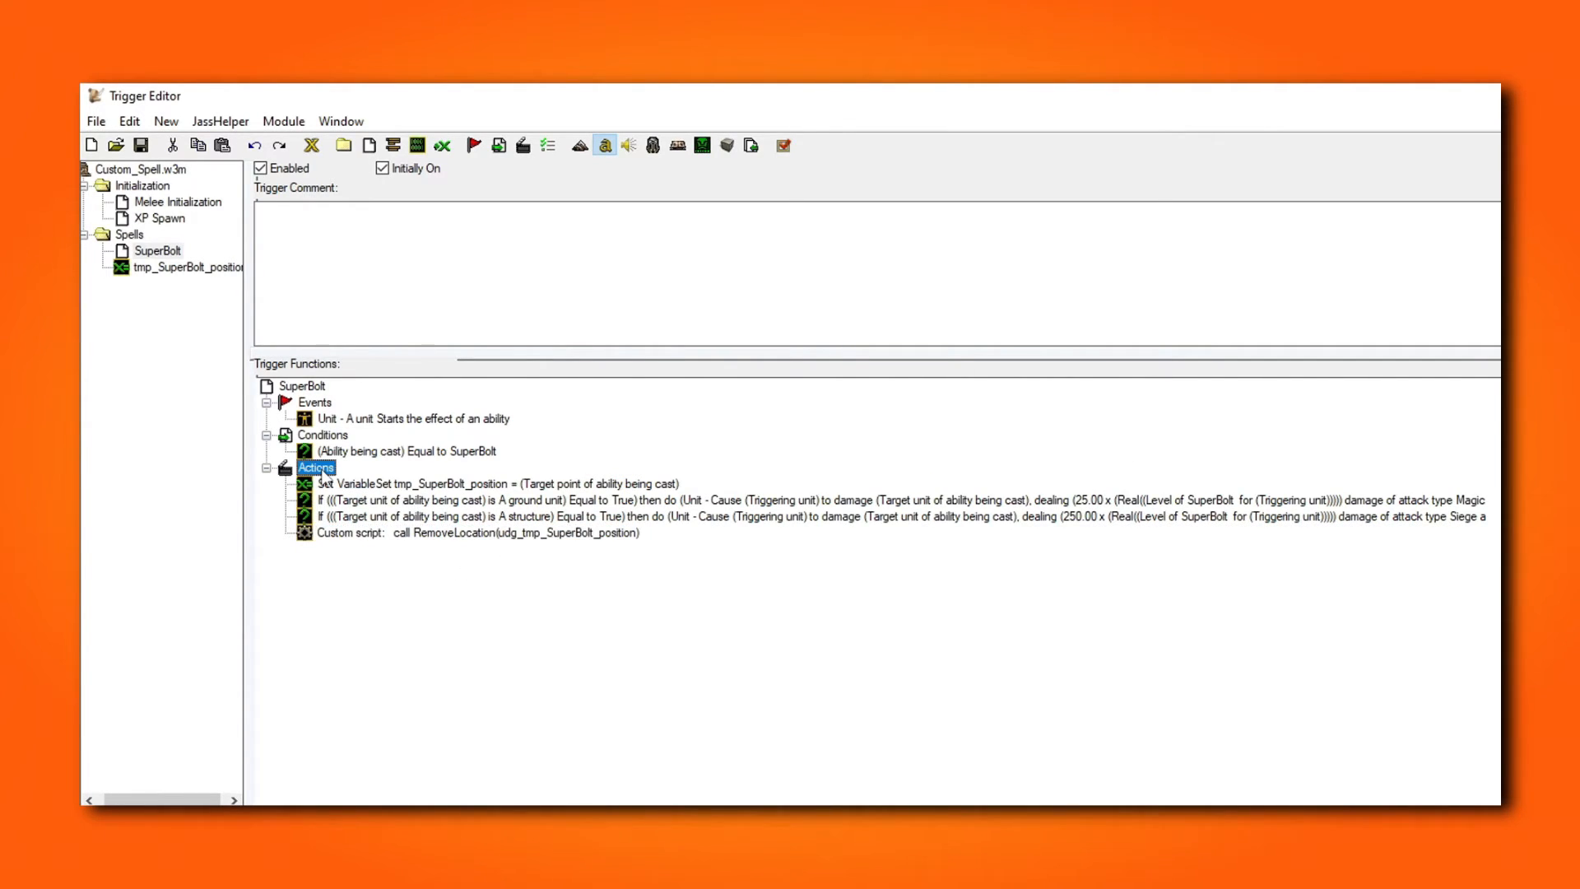
left_click(388, 675)
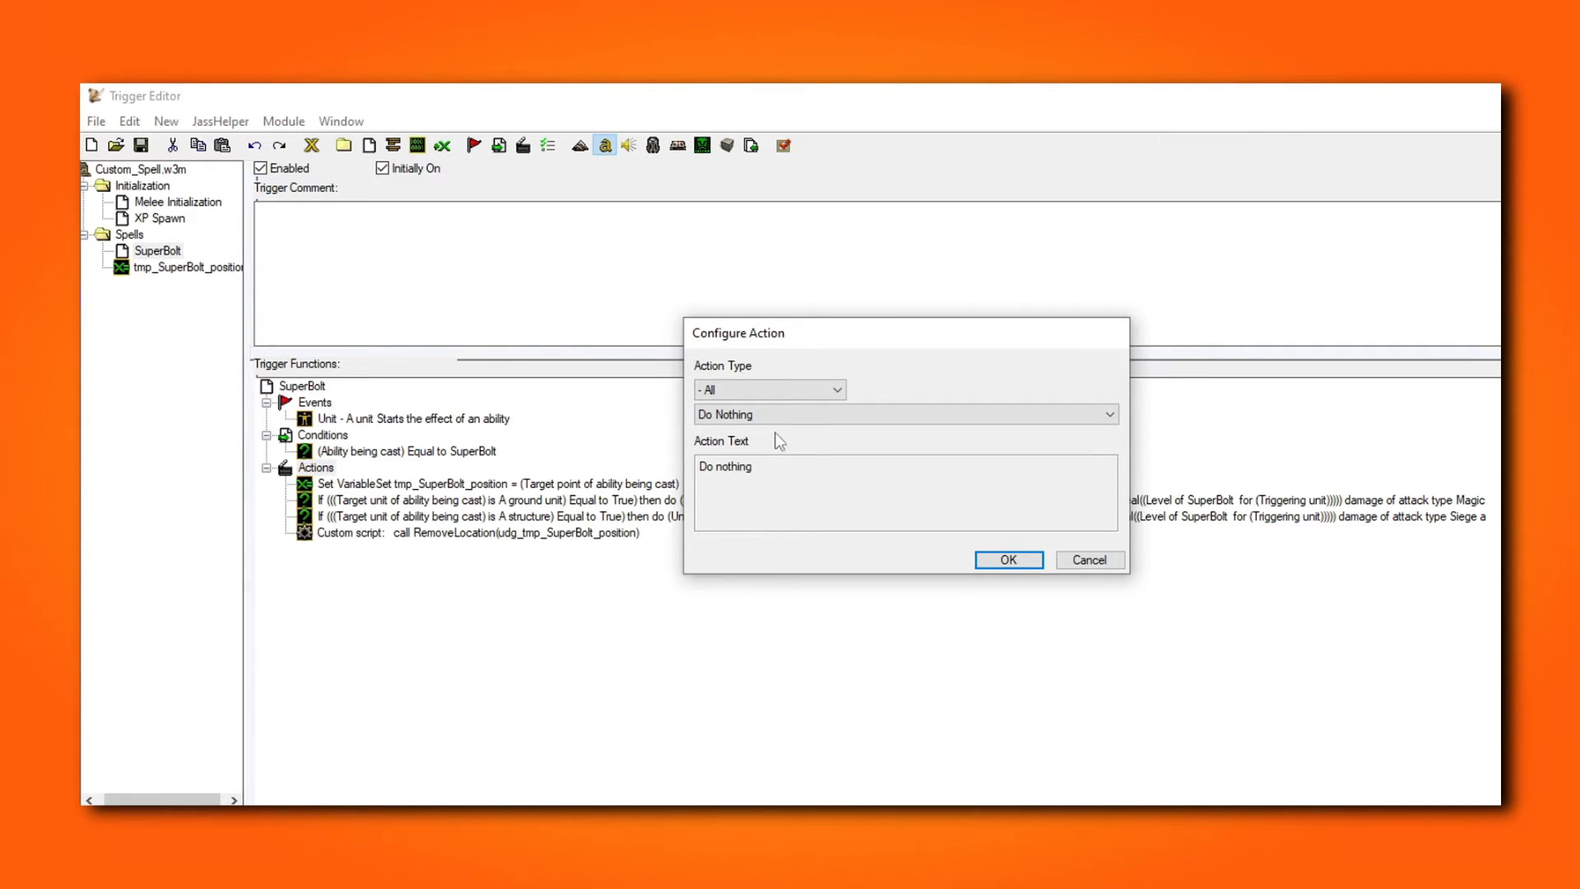
left_click(820, 394)
left_click_drag(837, 429, 837, 499)
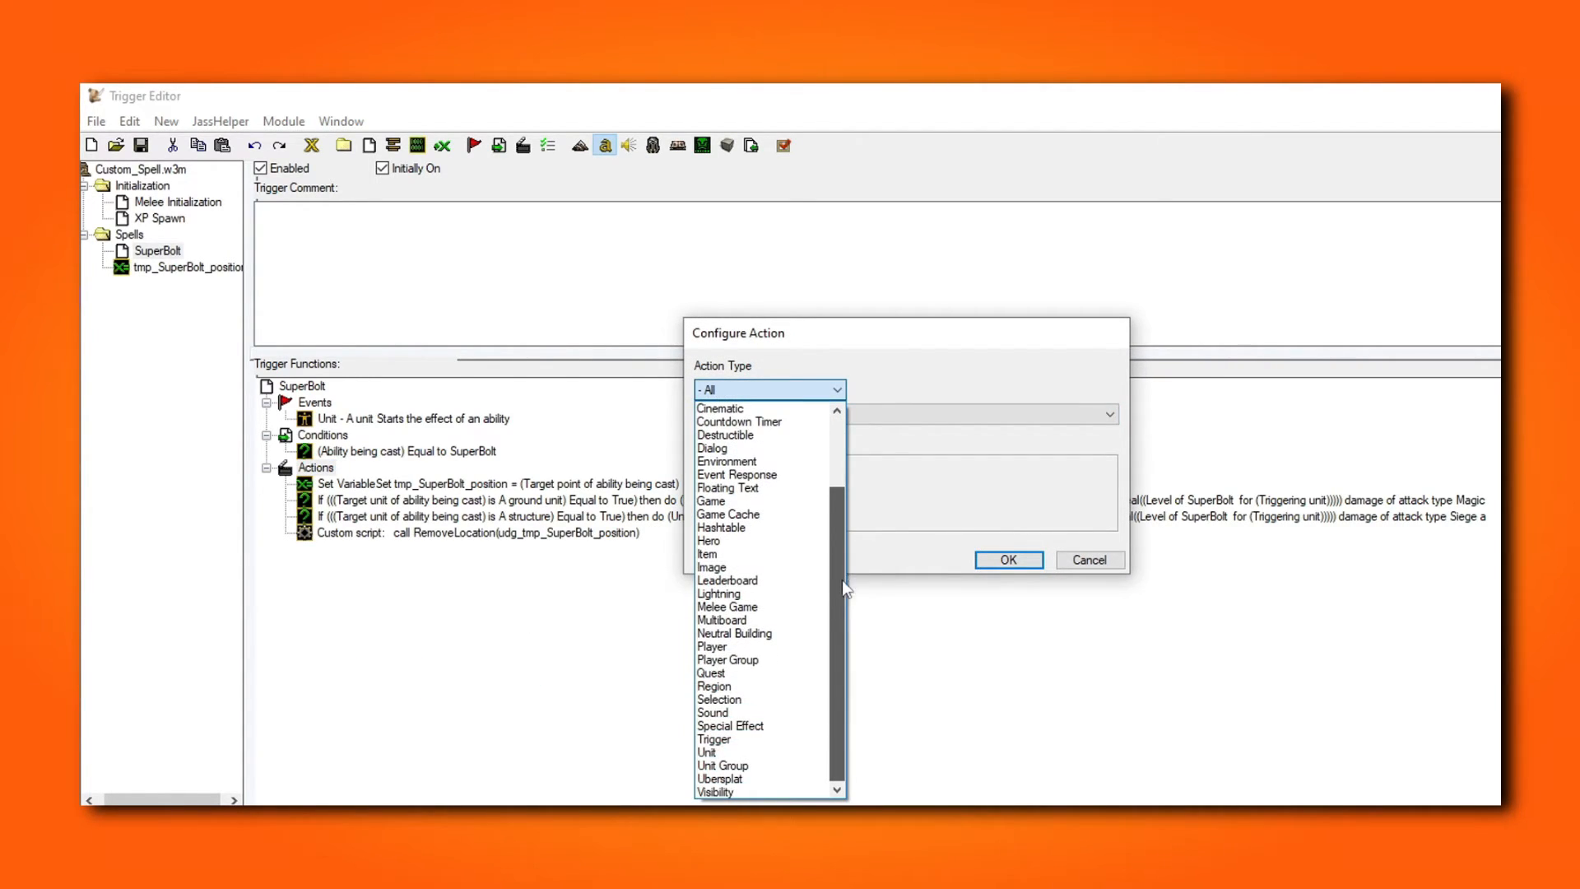
left_click(732, 753)
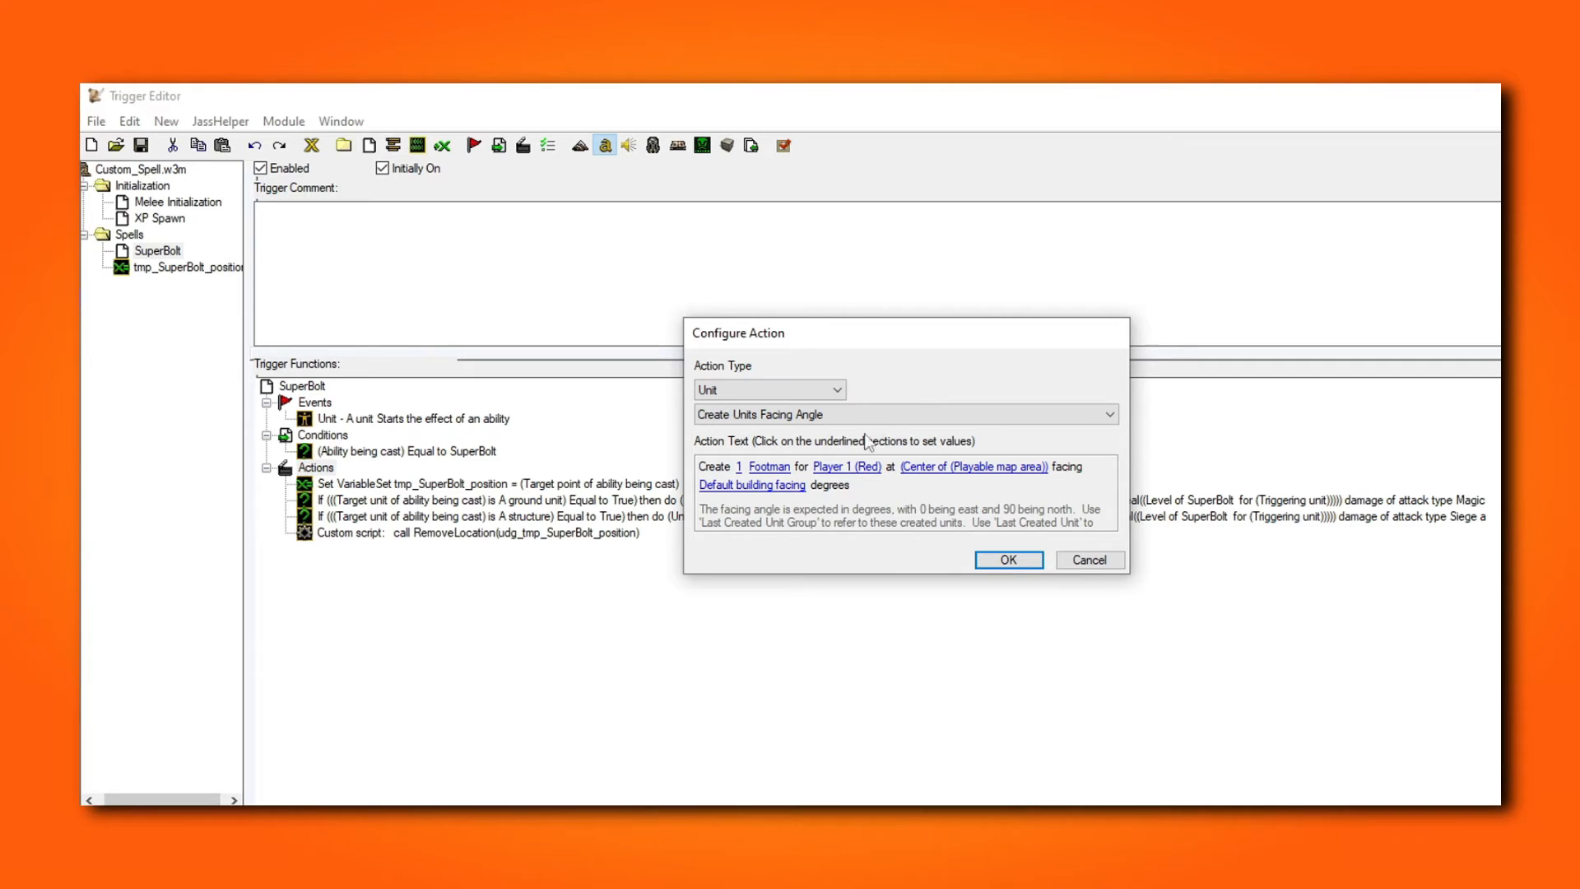
left_click(775, 468)
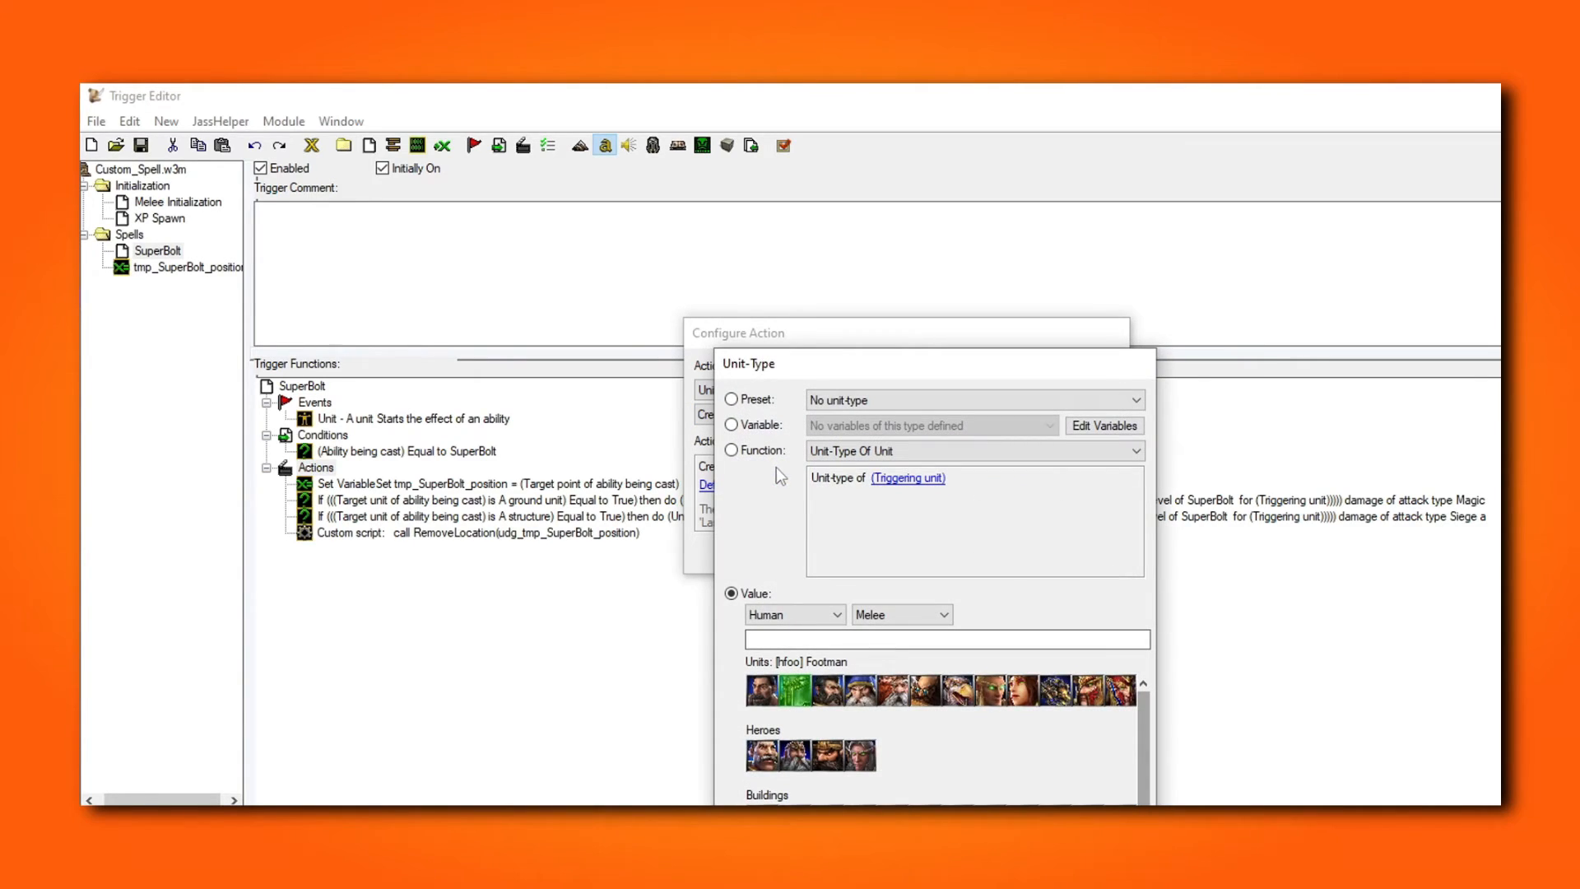
left_click(879, 618)
left_click(877, 662)
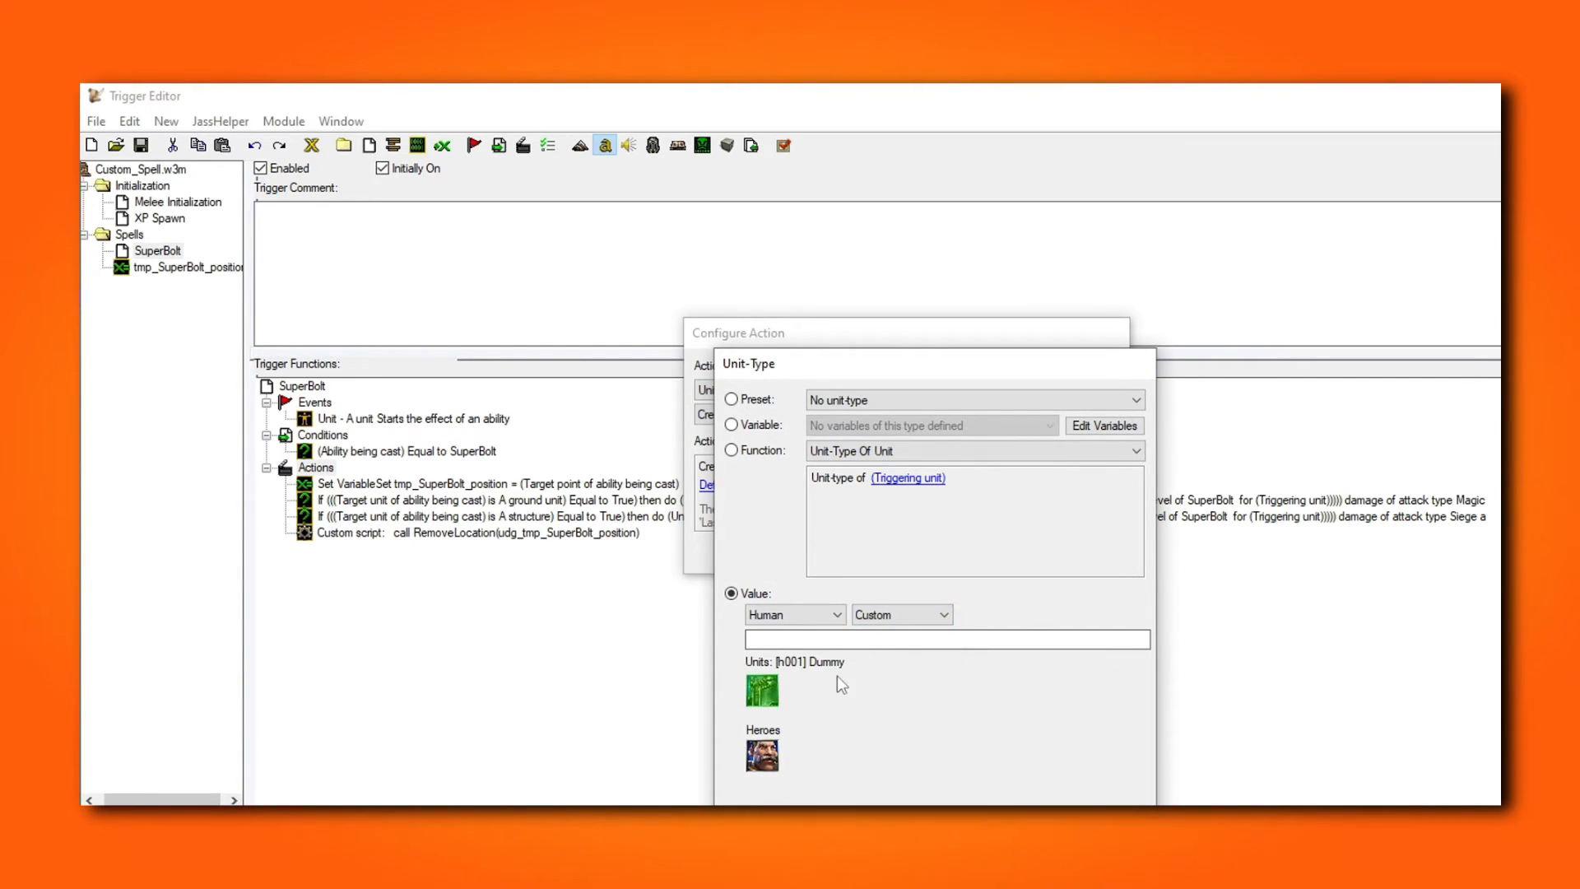
key("Return")
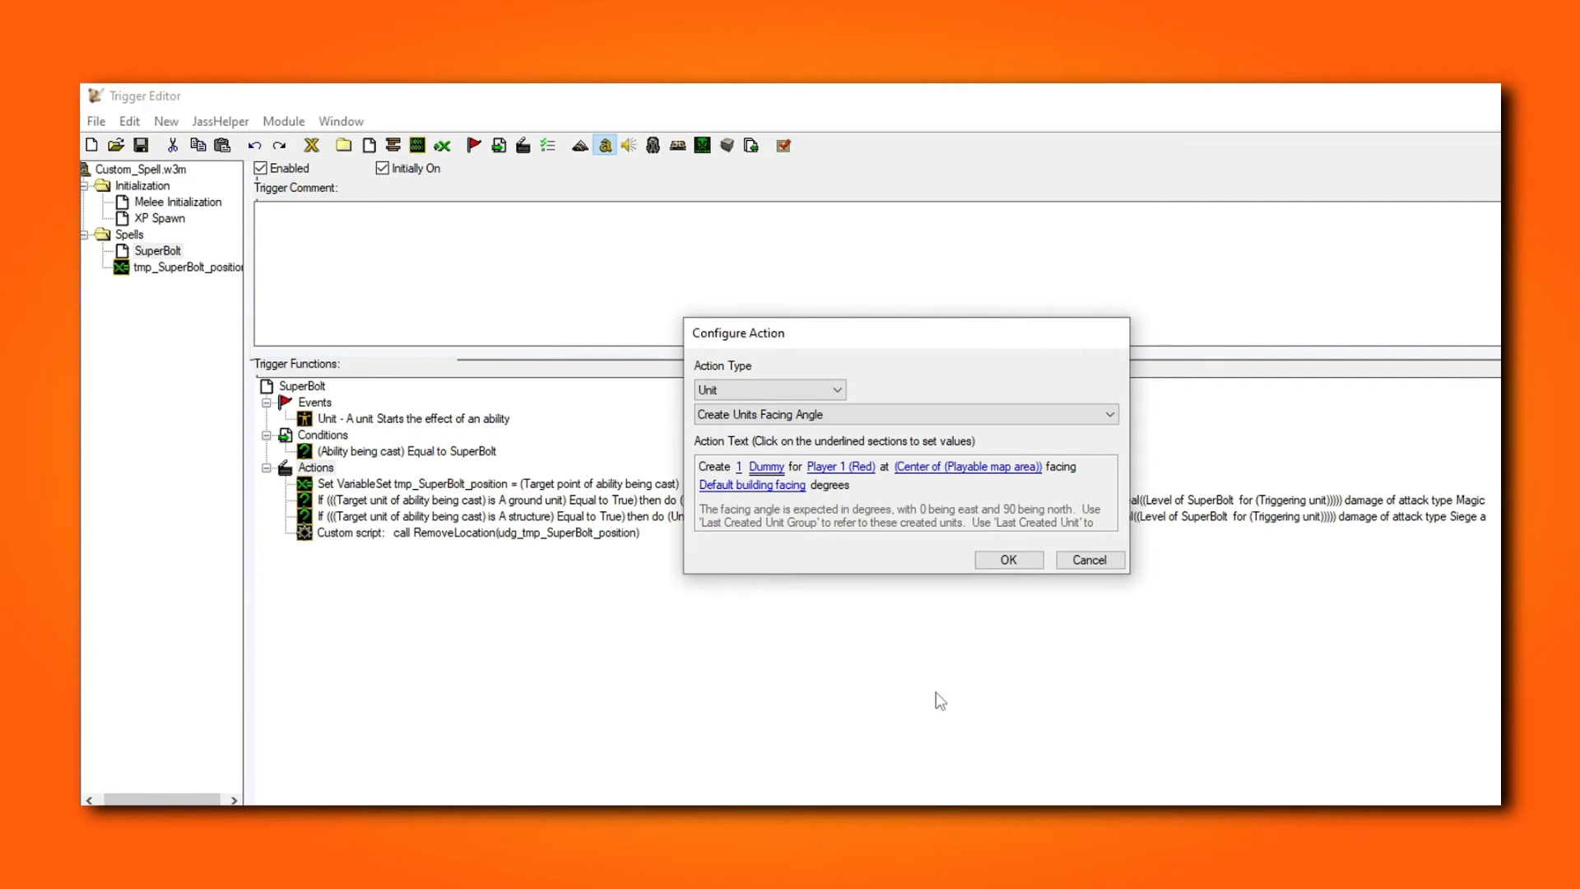
Step: Set the created Dummy's player to Owner of (Triggering unit) and its location to the tmp_SuperBolt_position variable, and accept the action
left_click(854, 471)
left_click(991, 451)
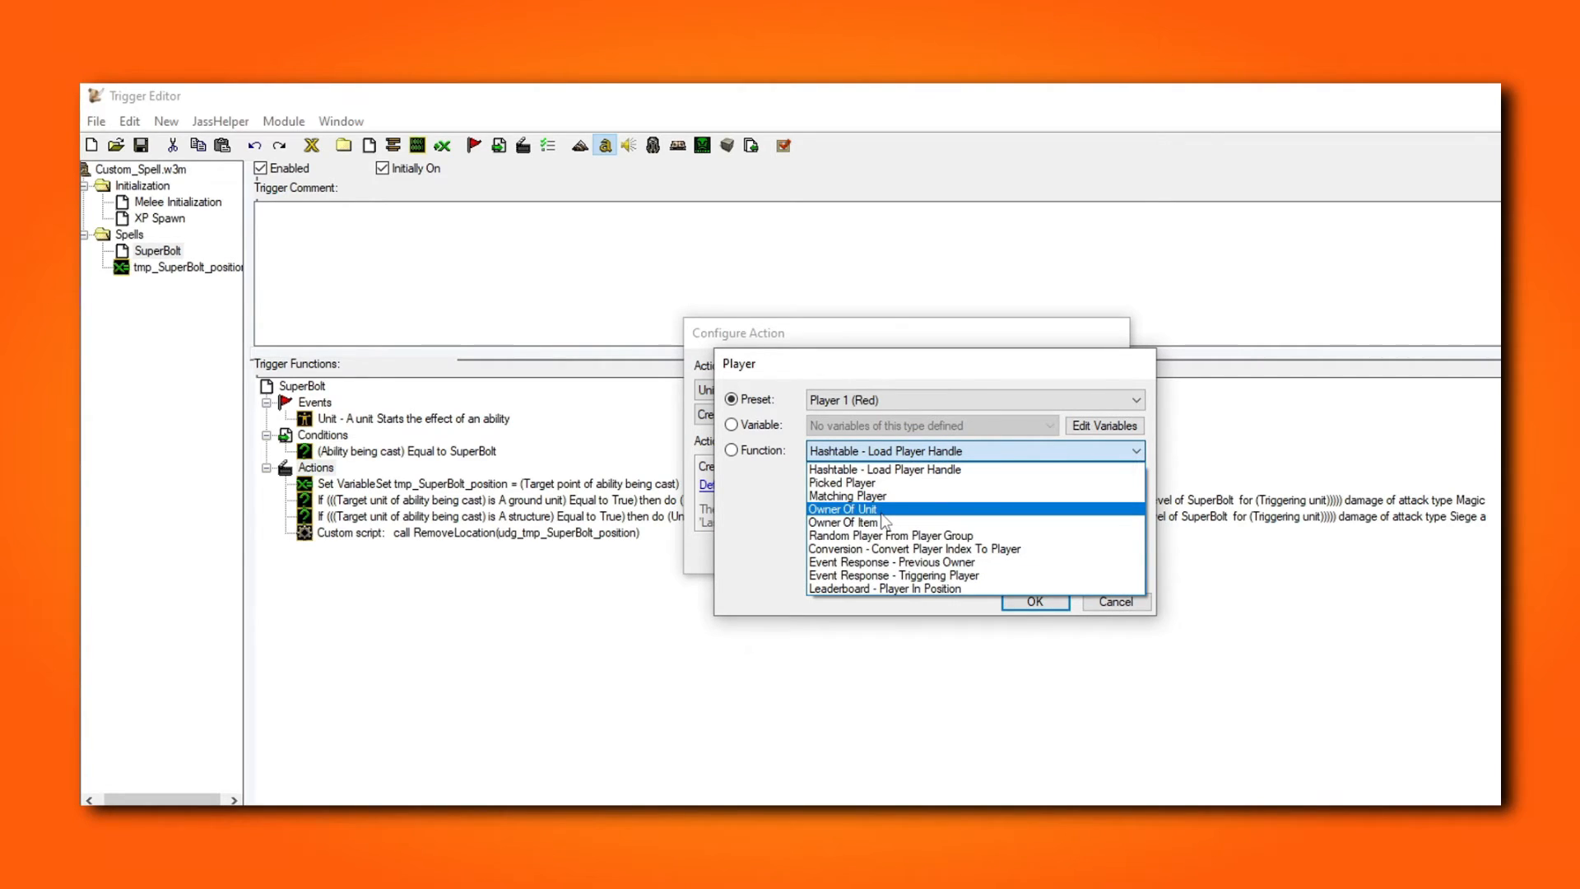
left_click(856, 510)
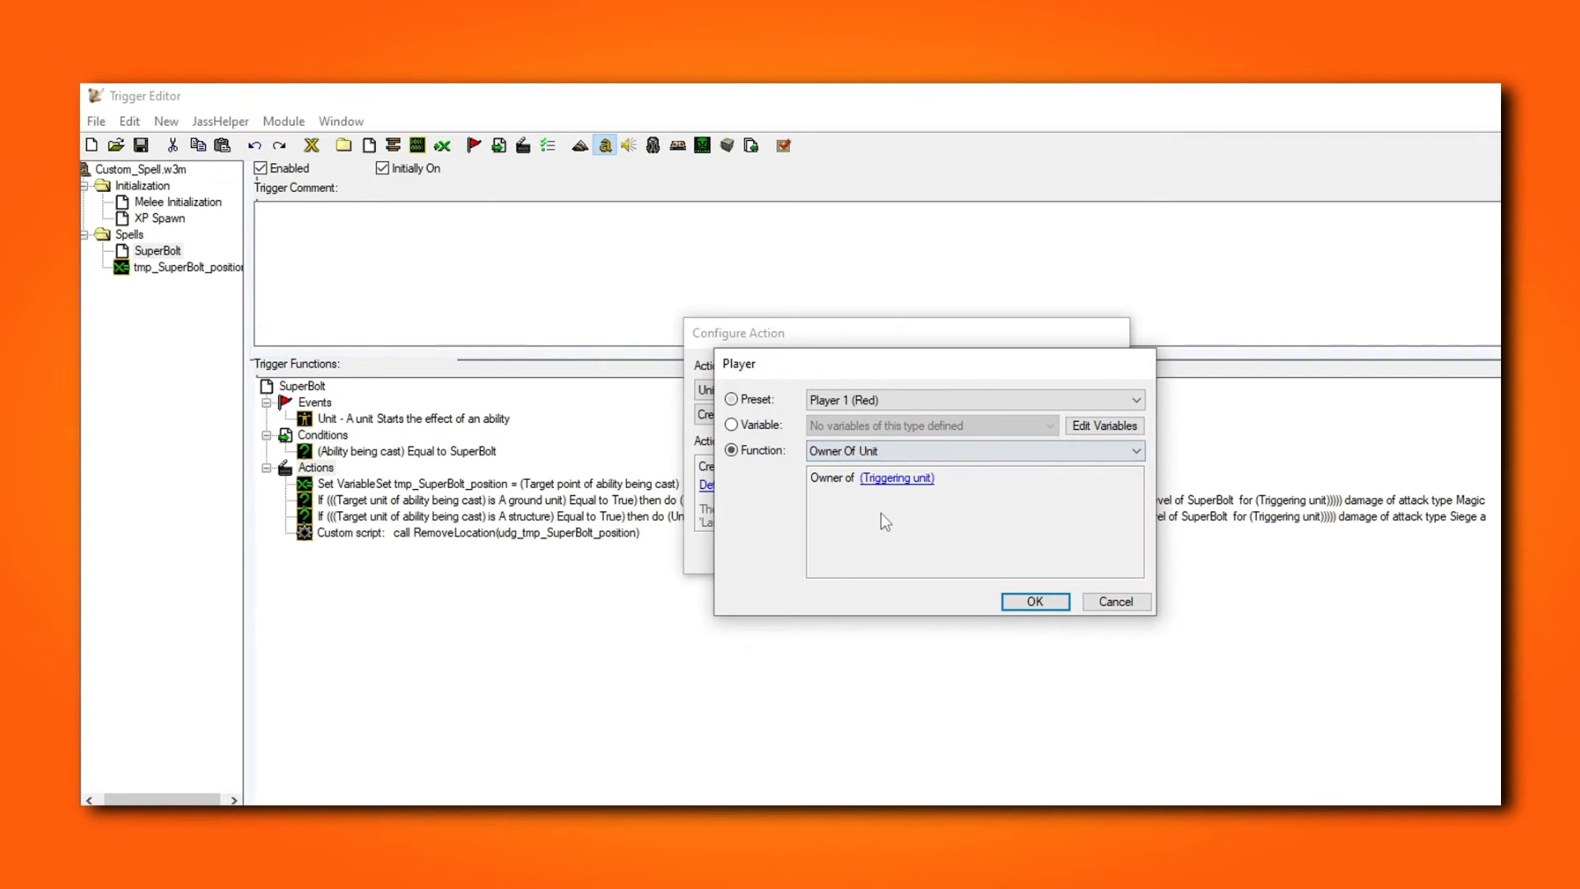
left_click(1029, 605)
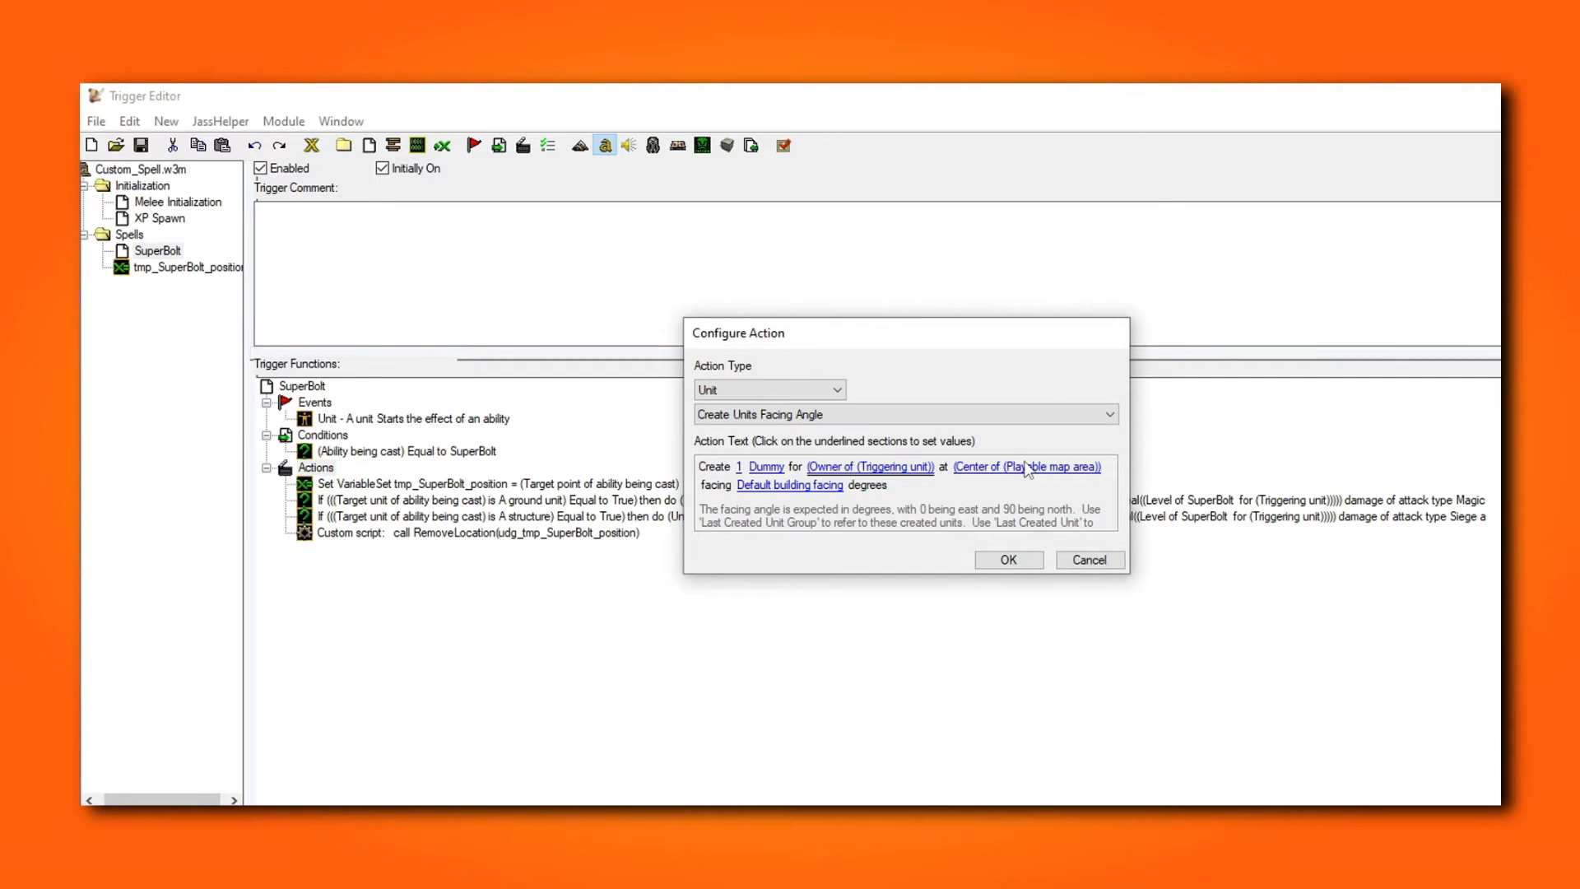
left_click(1027, 467)
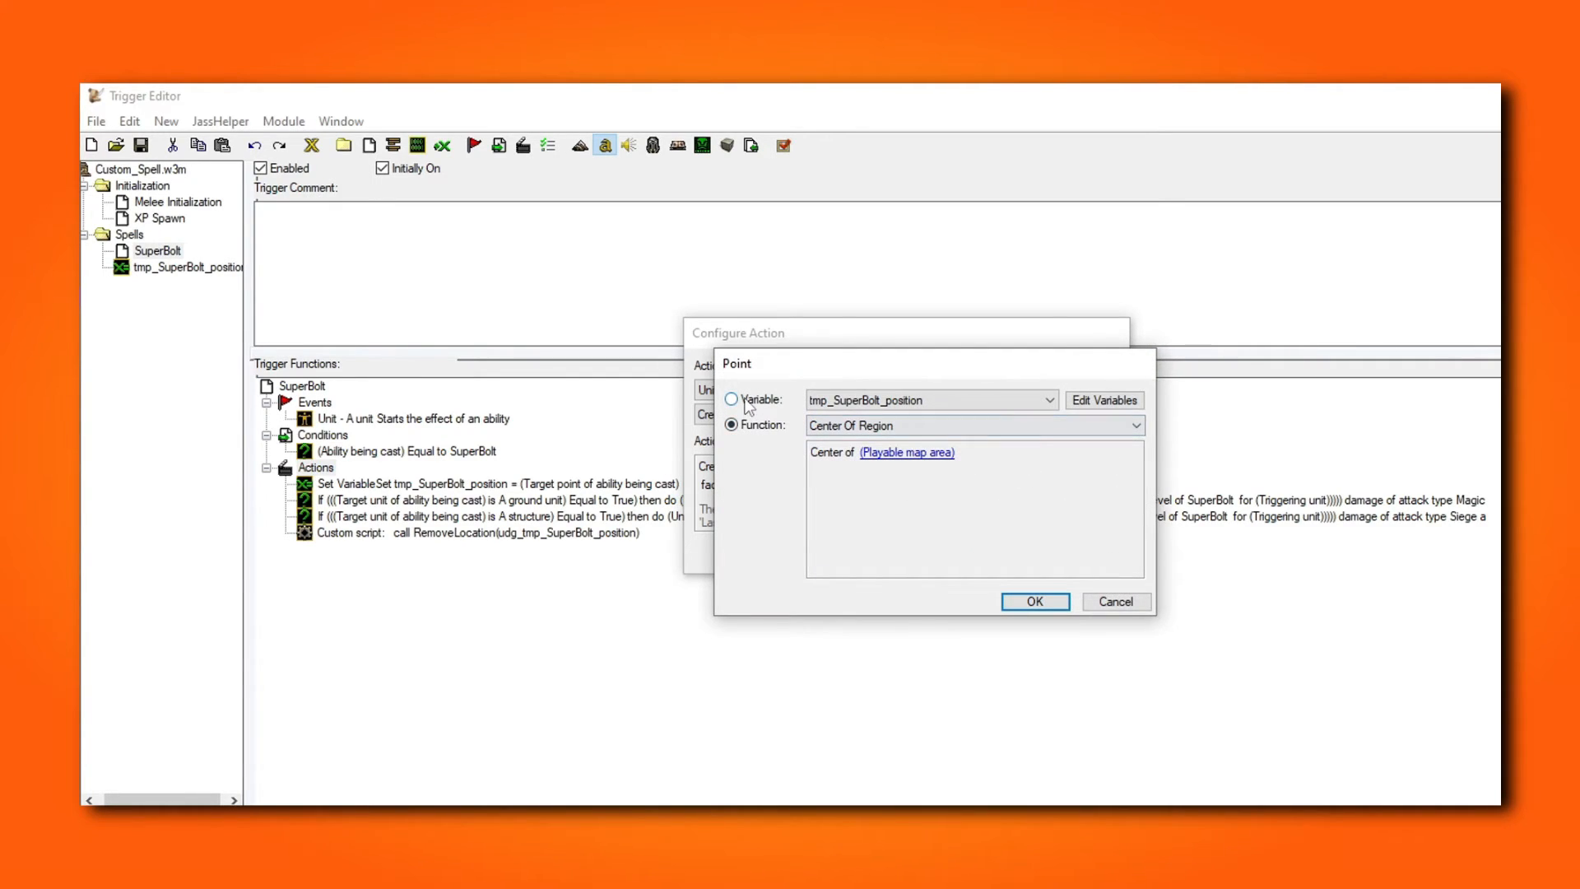
left_click(1034, 601)
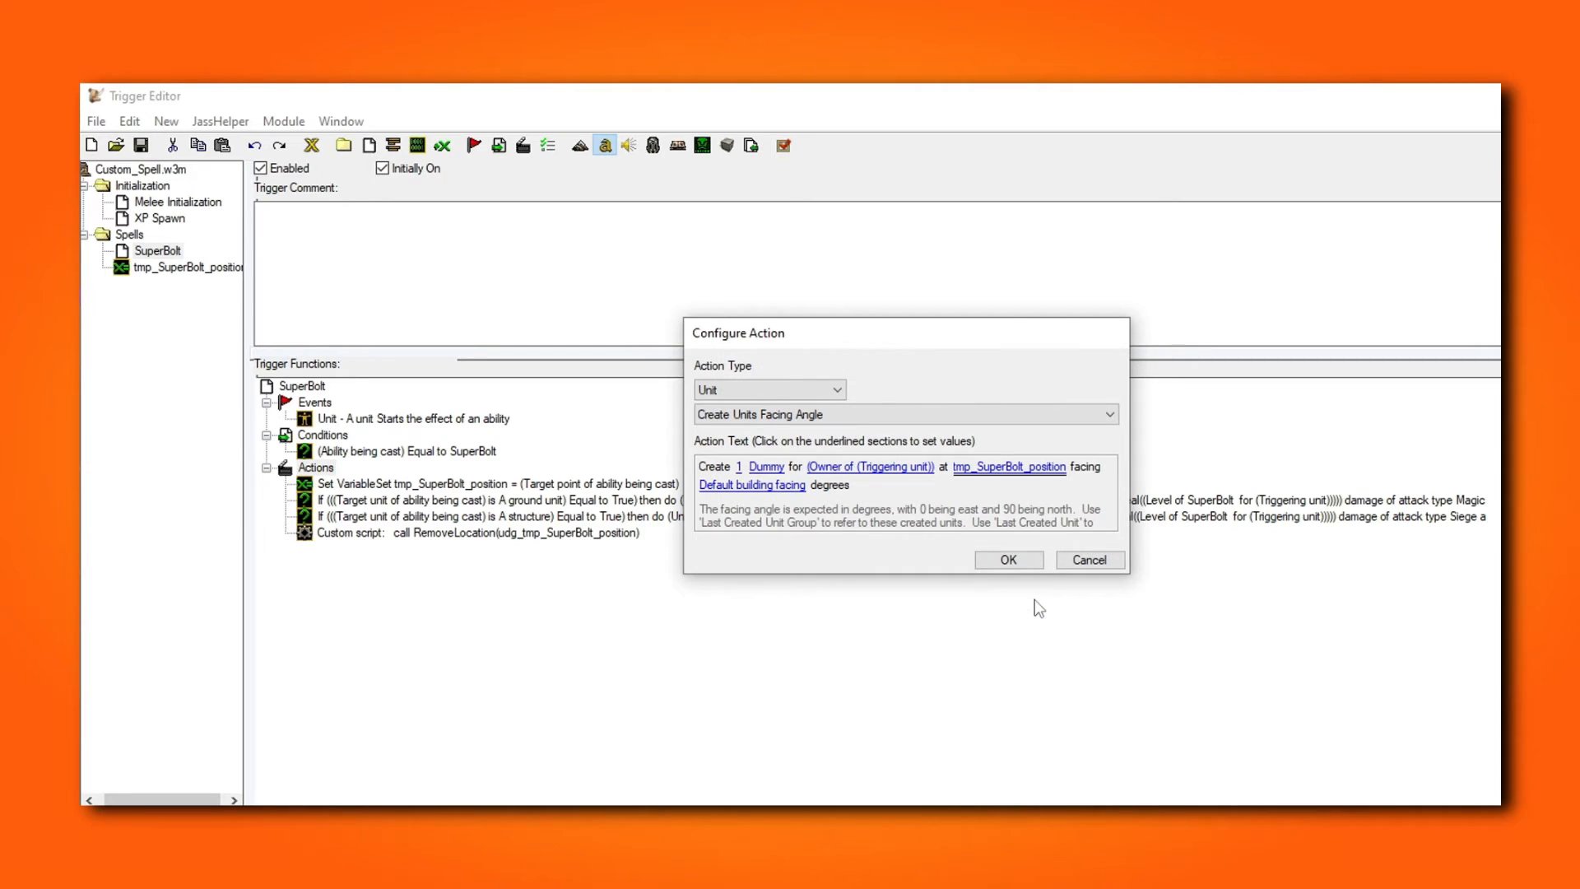
left_click(1009, 561)
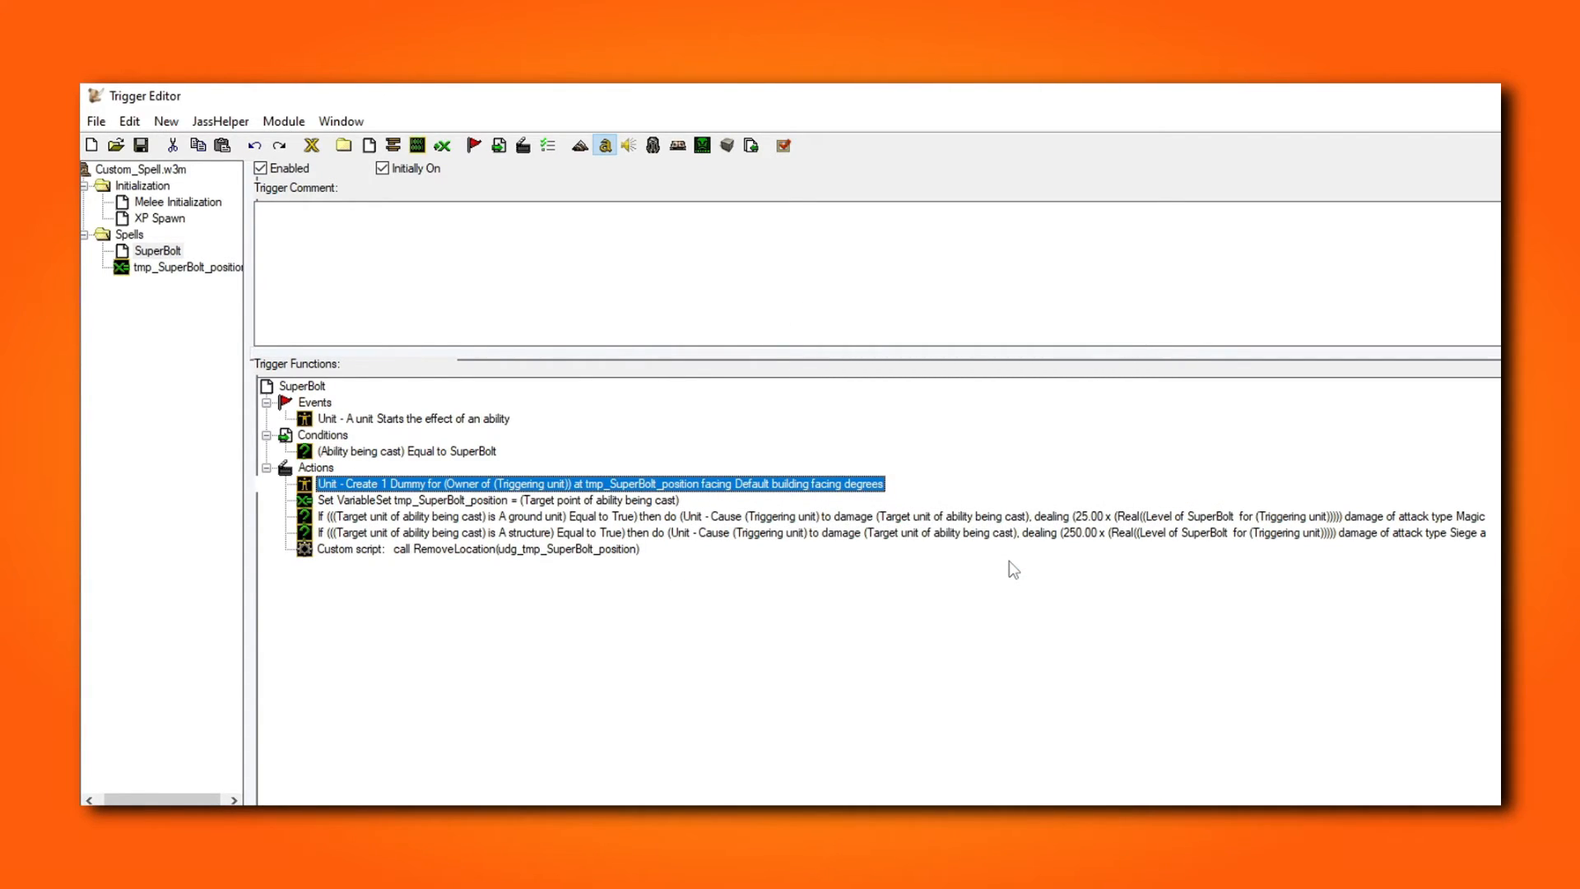
Step: Add a new action of type Unit to the SuperBolt trigger and choose Add Expiration Timer as its function
right_click(314, 469)
left_click(446, 665)
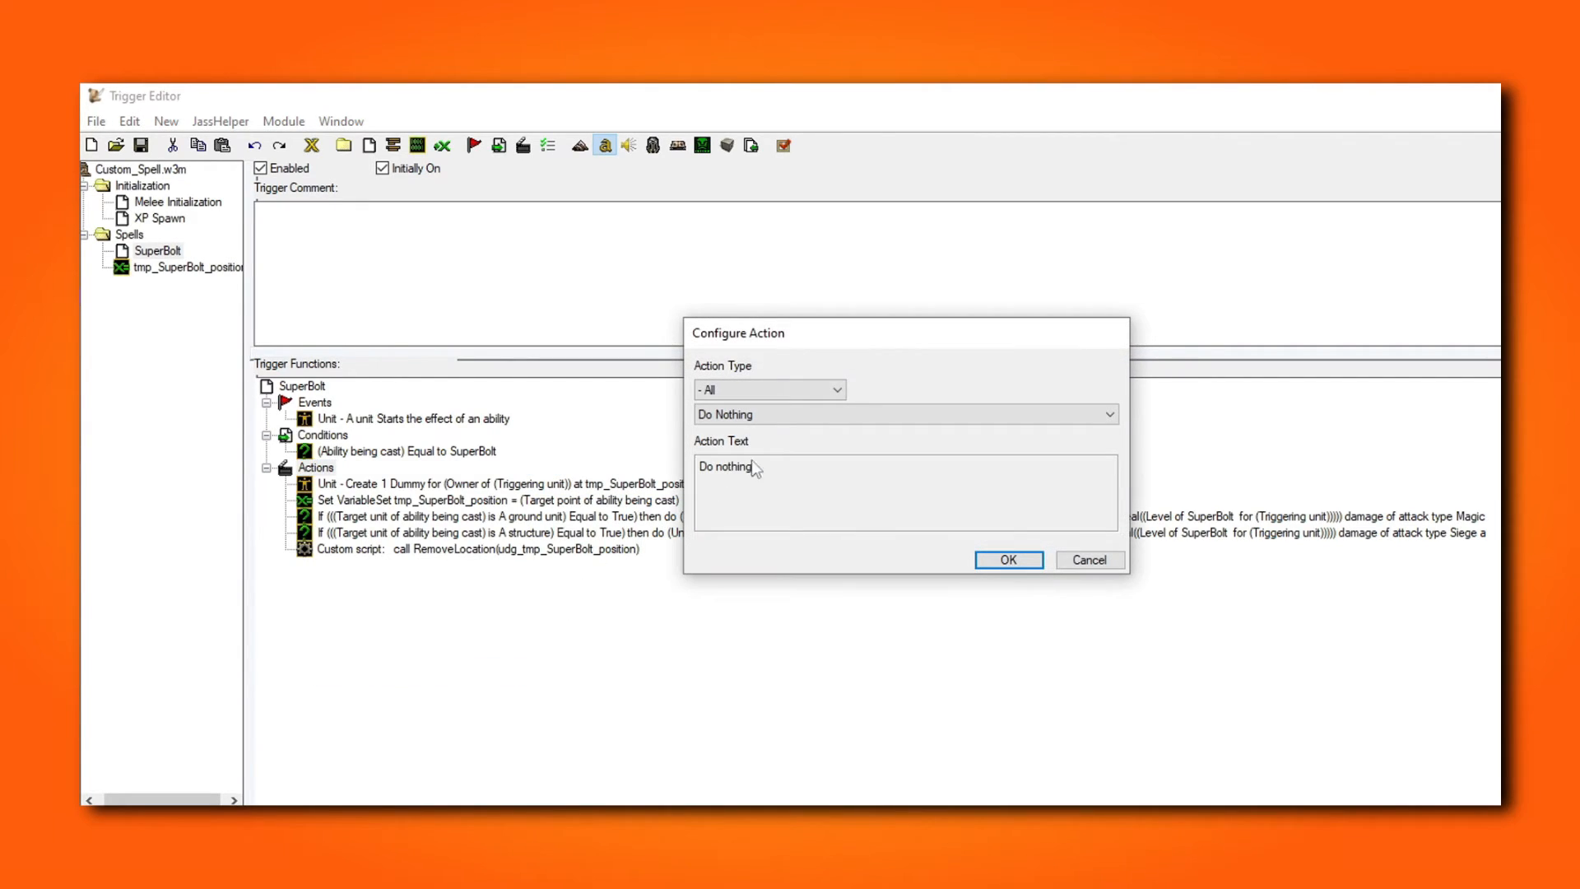
left_click(828, 396)
left_click_drag(837, 410, 838, 514)
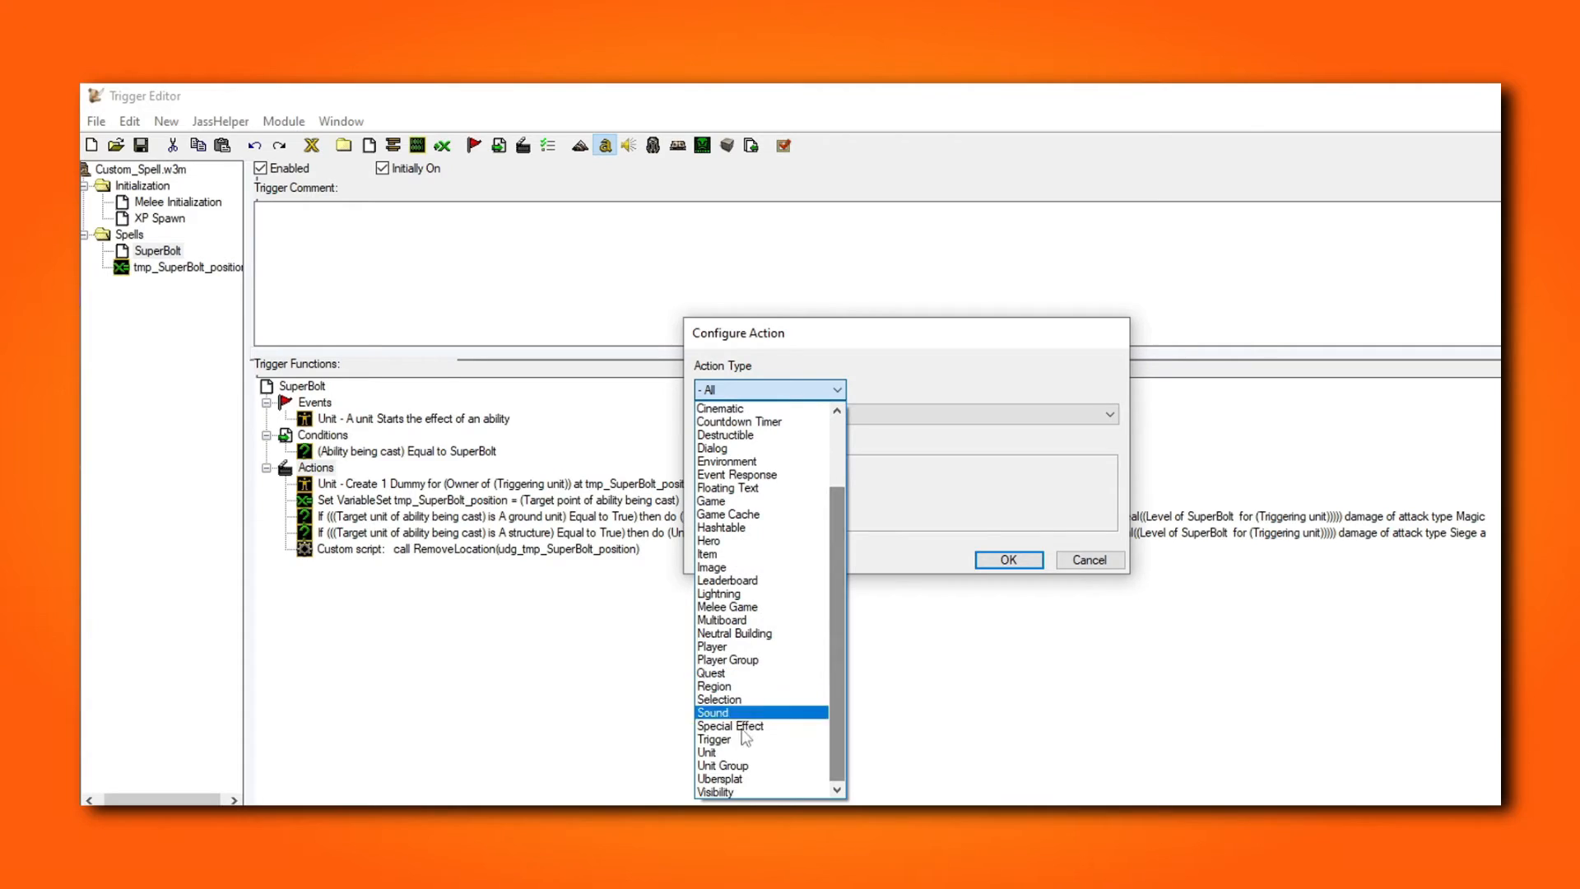
left_click(733, 752)
left_click(895, 414)
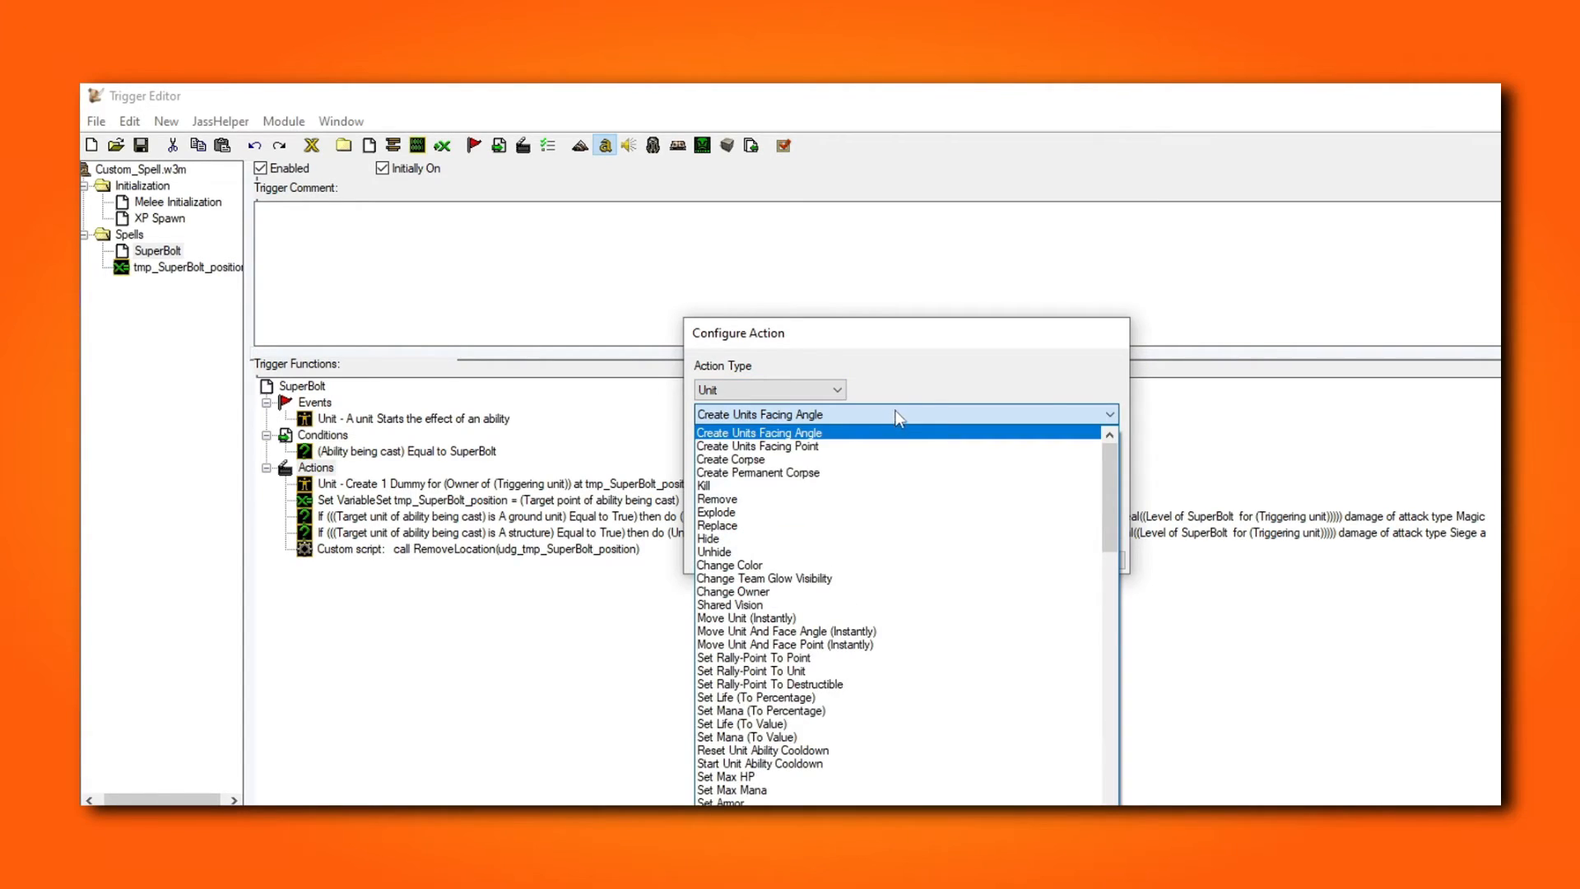
left_click_drag(1104, 476, 1097, 606)
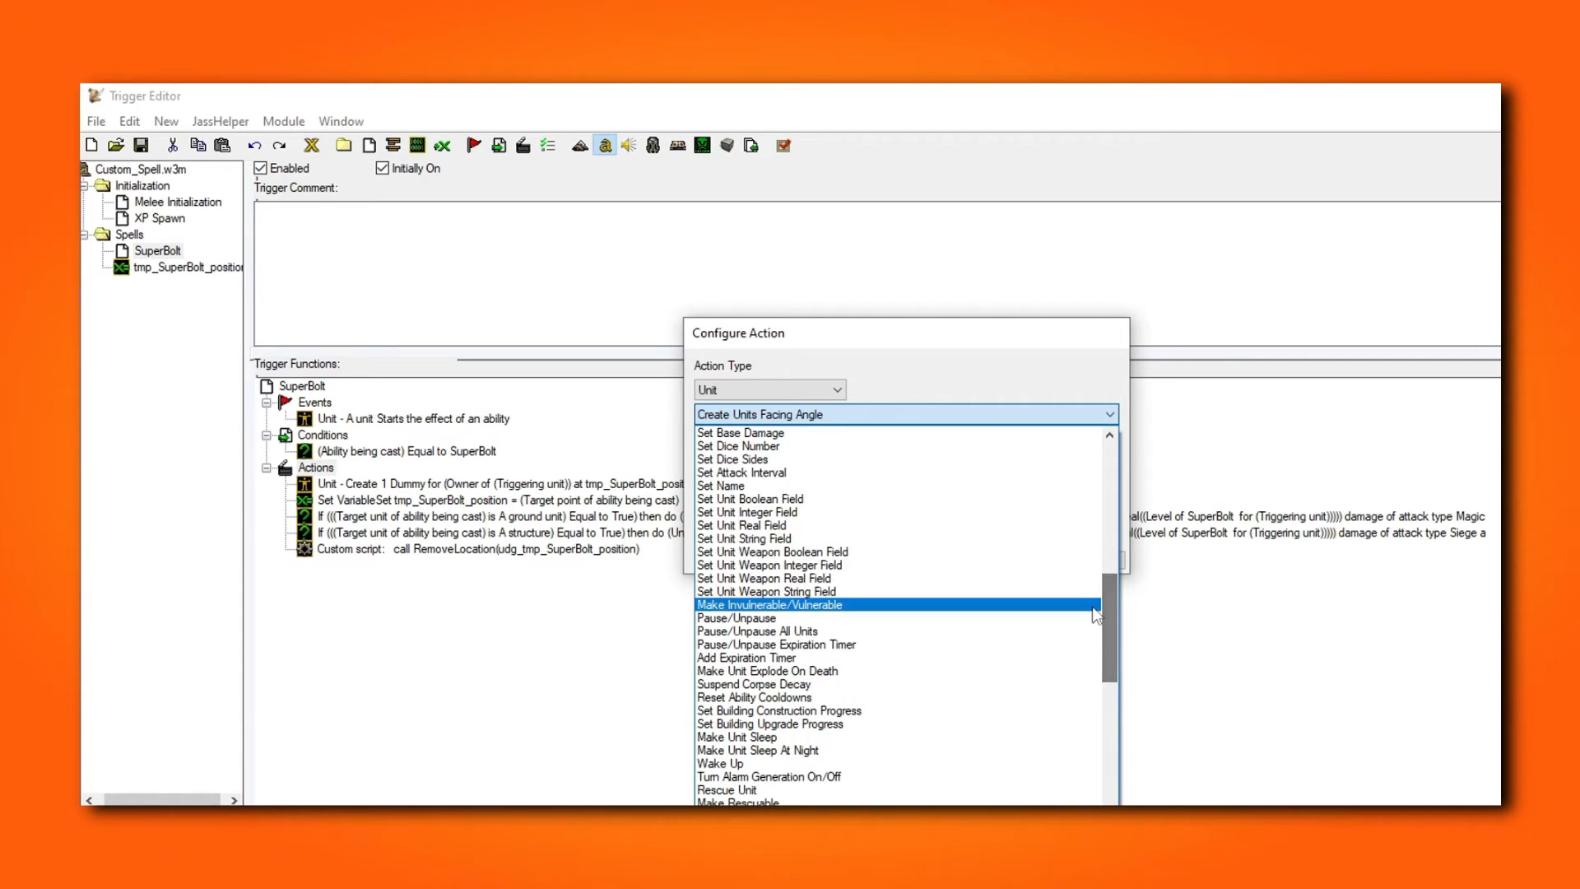
left_click(871, 661)
Step: Set the expiration timer to 5 seconds and its unit to Last Created Unit, and accept the action
left_click(751, 467)
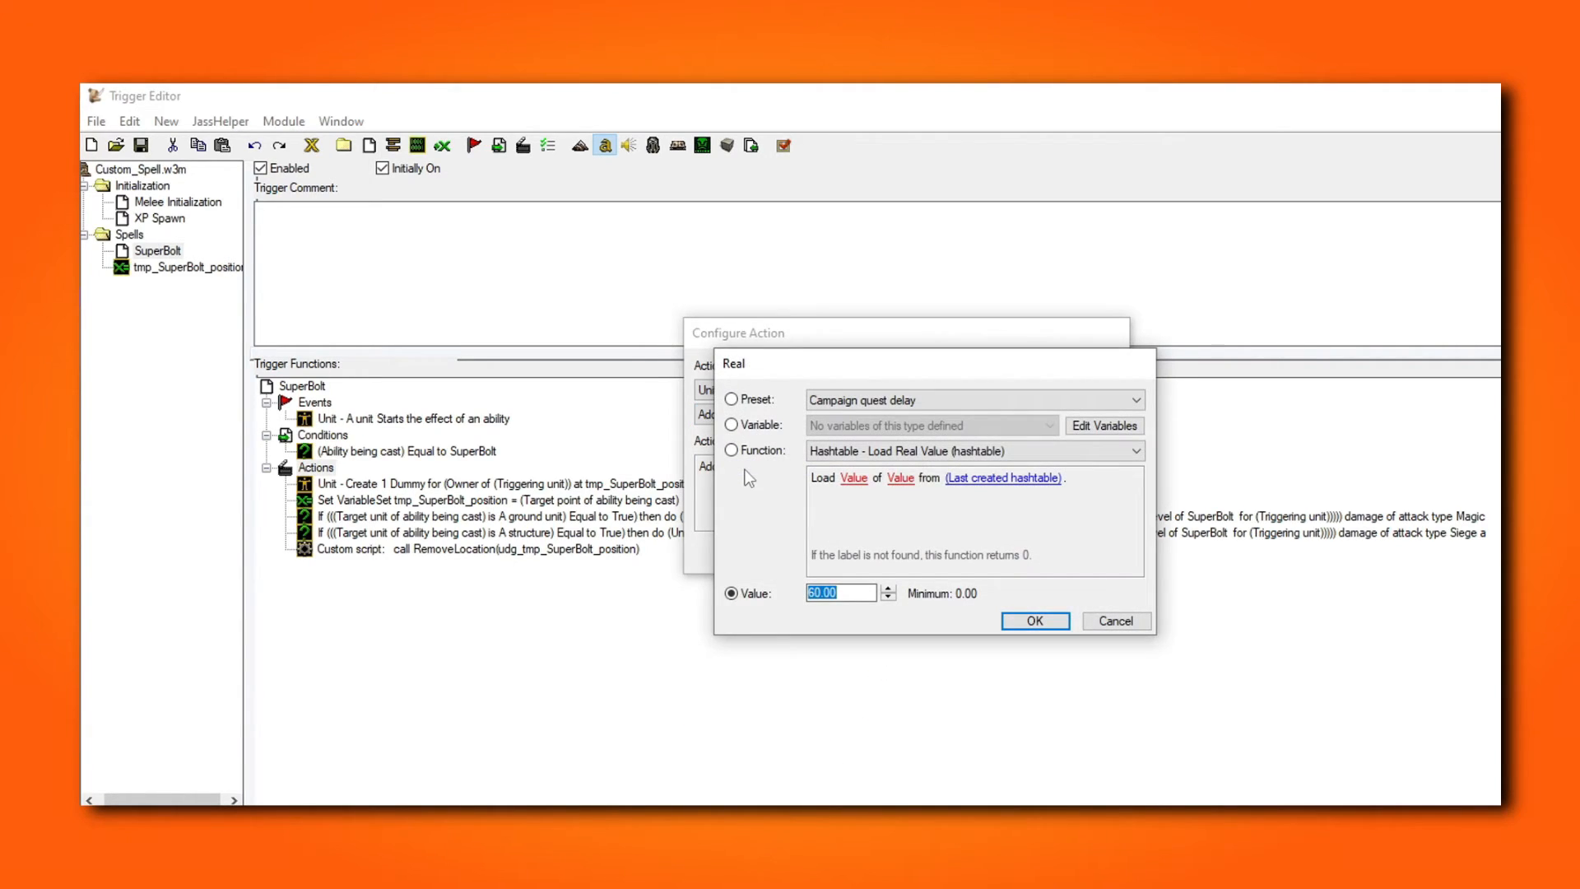
type("5")
left_click(1025, 622)
left_click(979, 465)
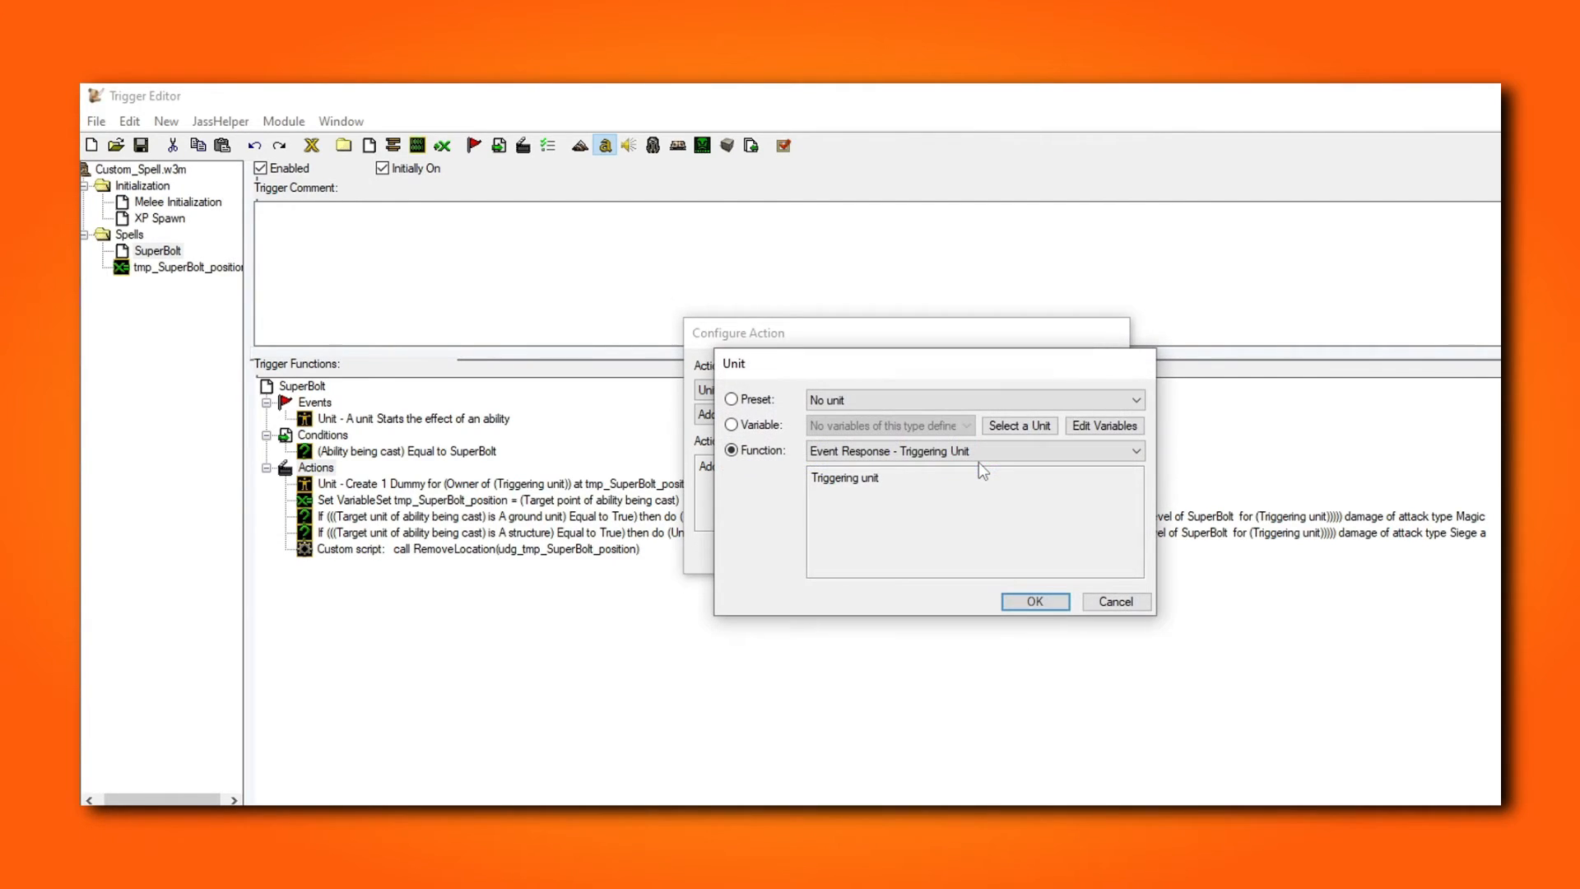
left_click(1136, 451)
left_click_drag(1132, 574, 1133, 507)
left_click(1036, 482)
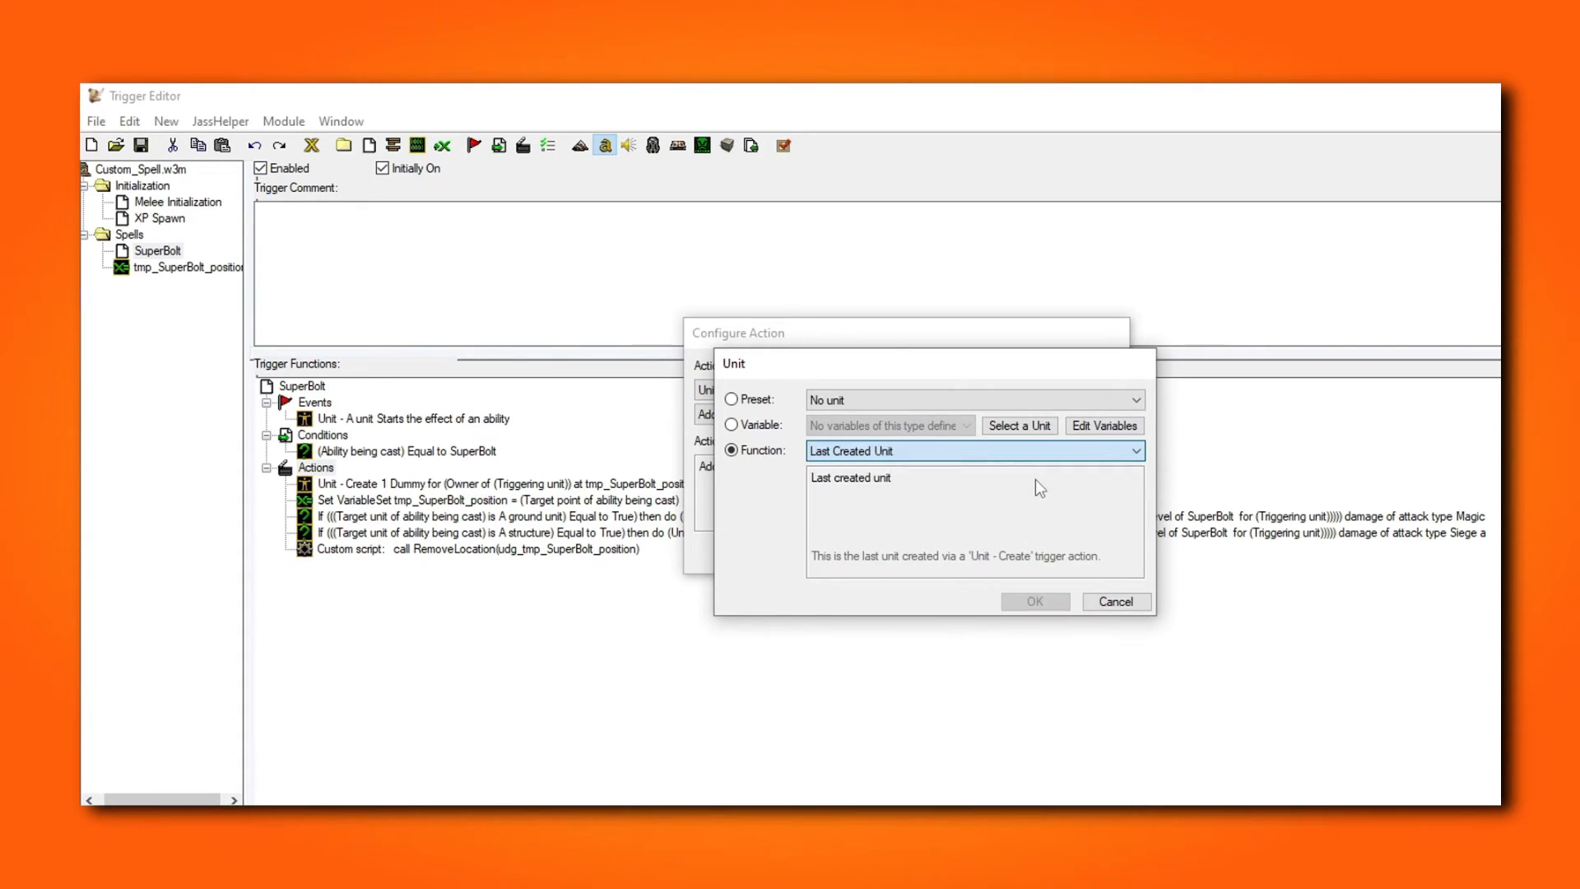
left_click(1038, 601)
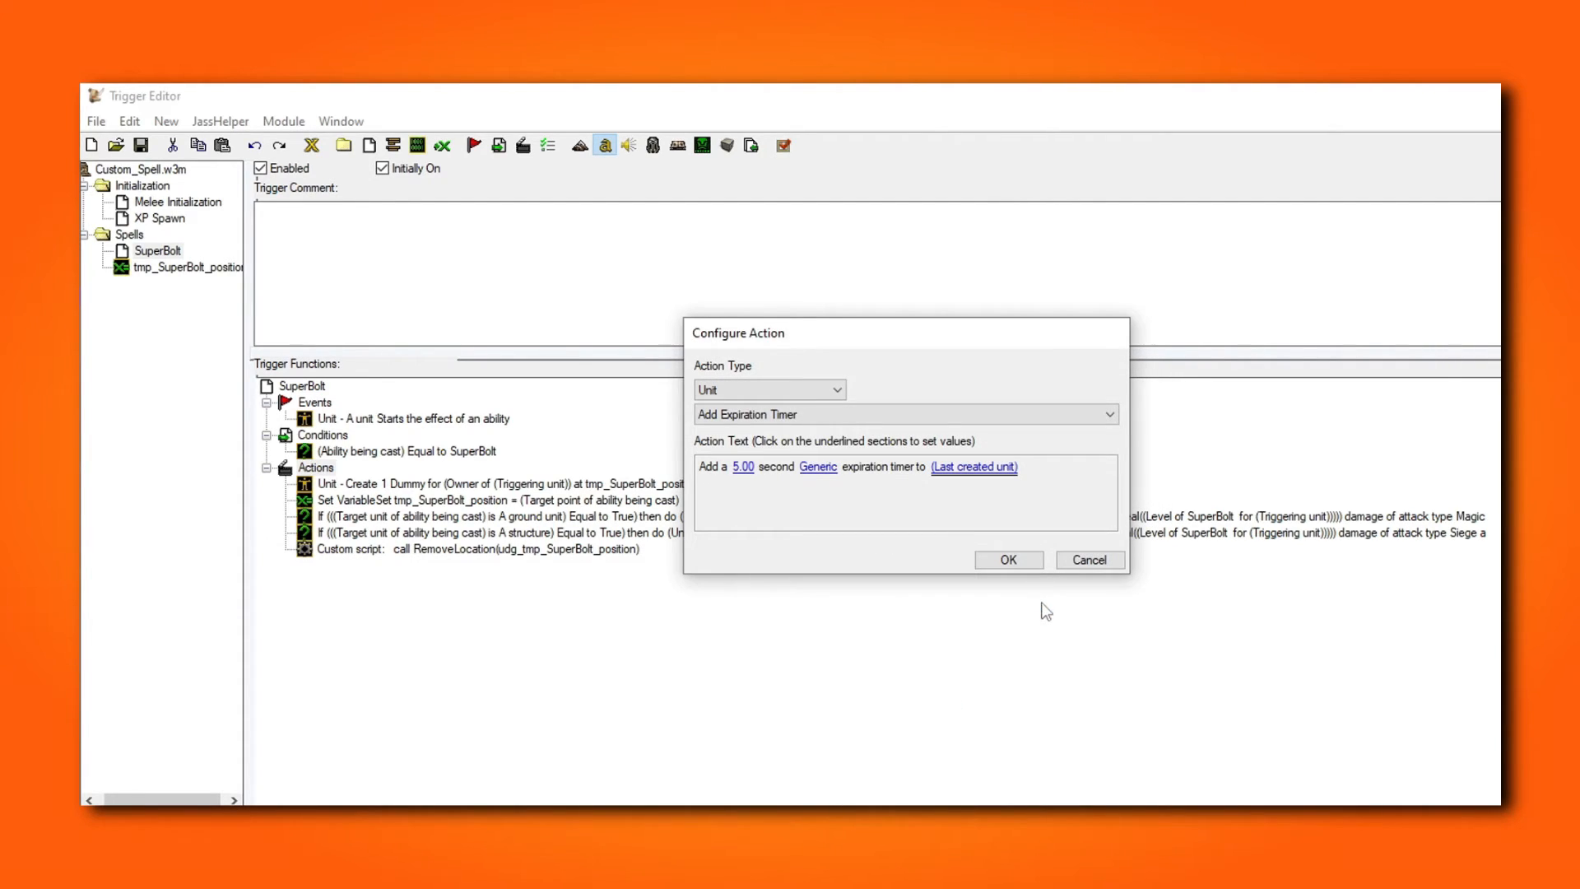
left_click(1023, 561)
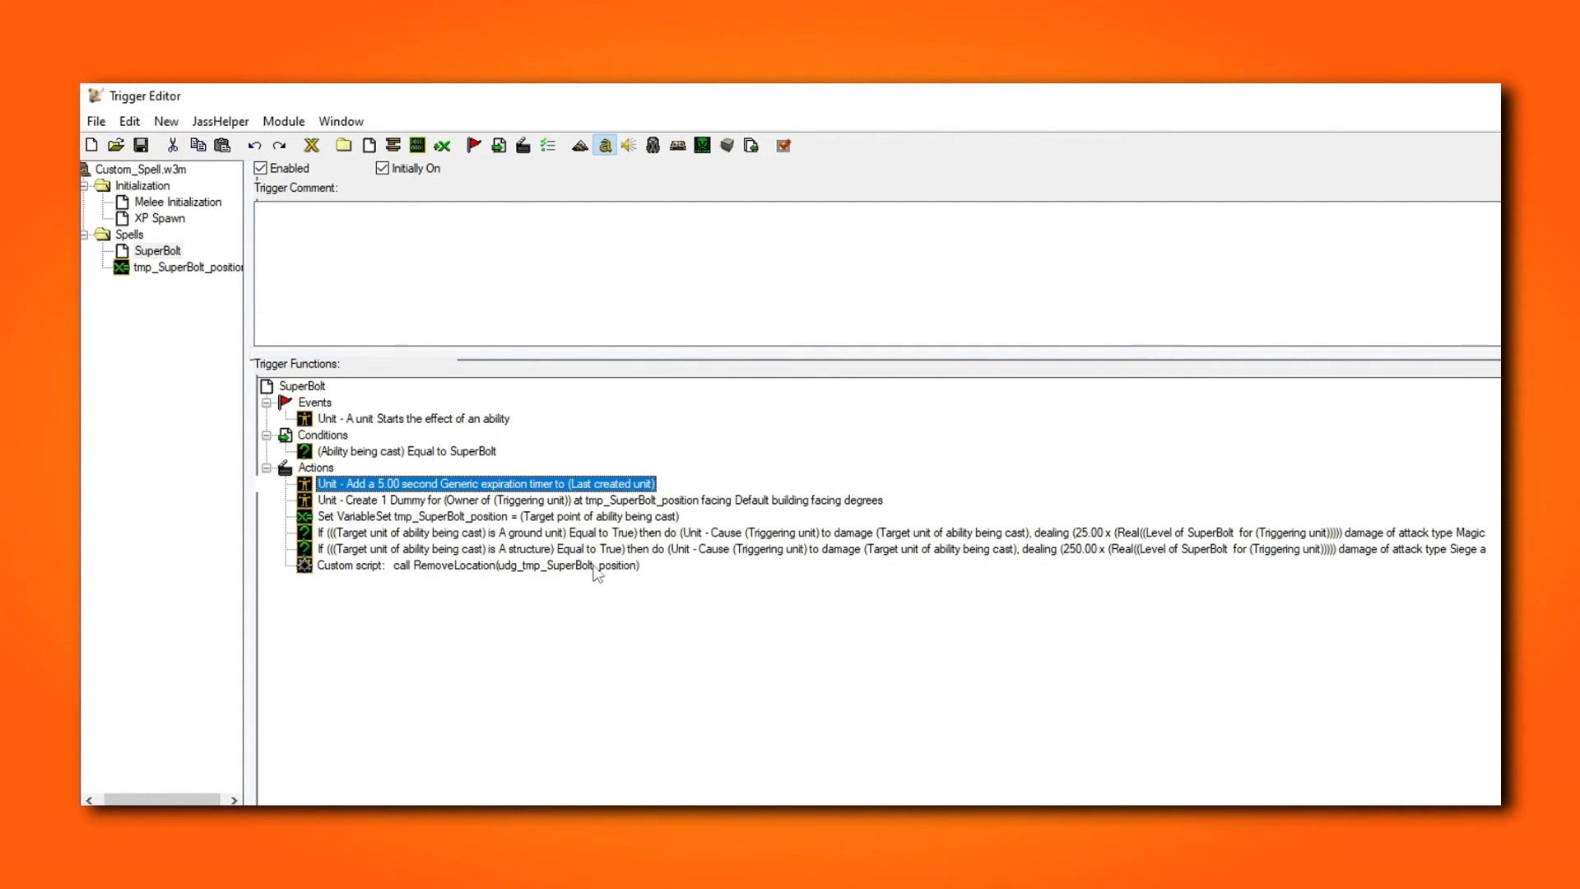
Step: Reorder the actions so the tmp_SuperBolt_position assignment comes first, followed by the Dummy creation and the expiration timer
left_click_drag(507, 503, 515, 520)
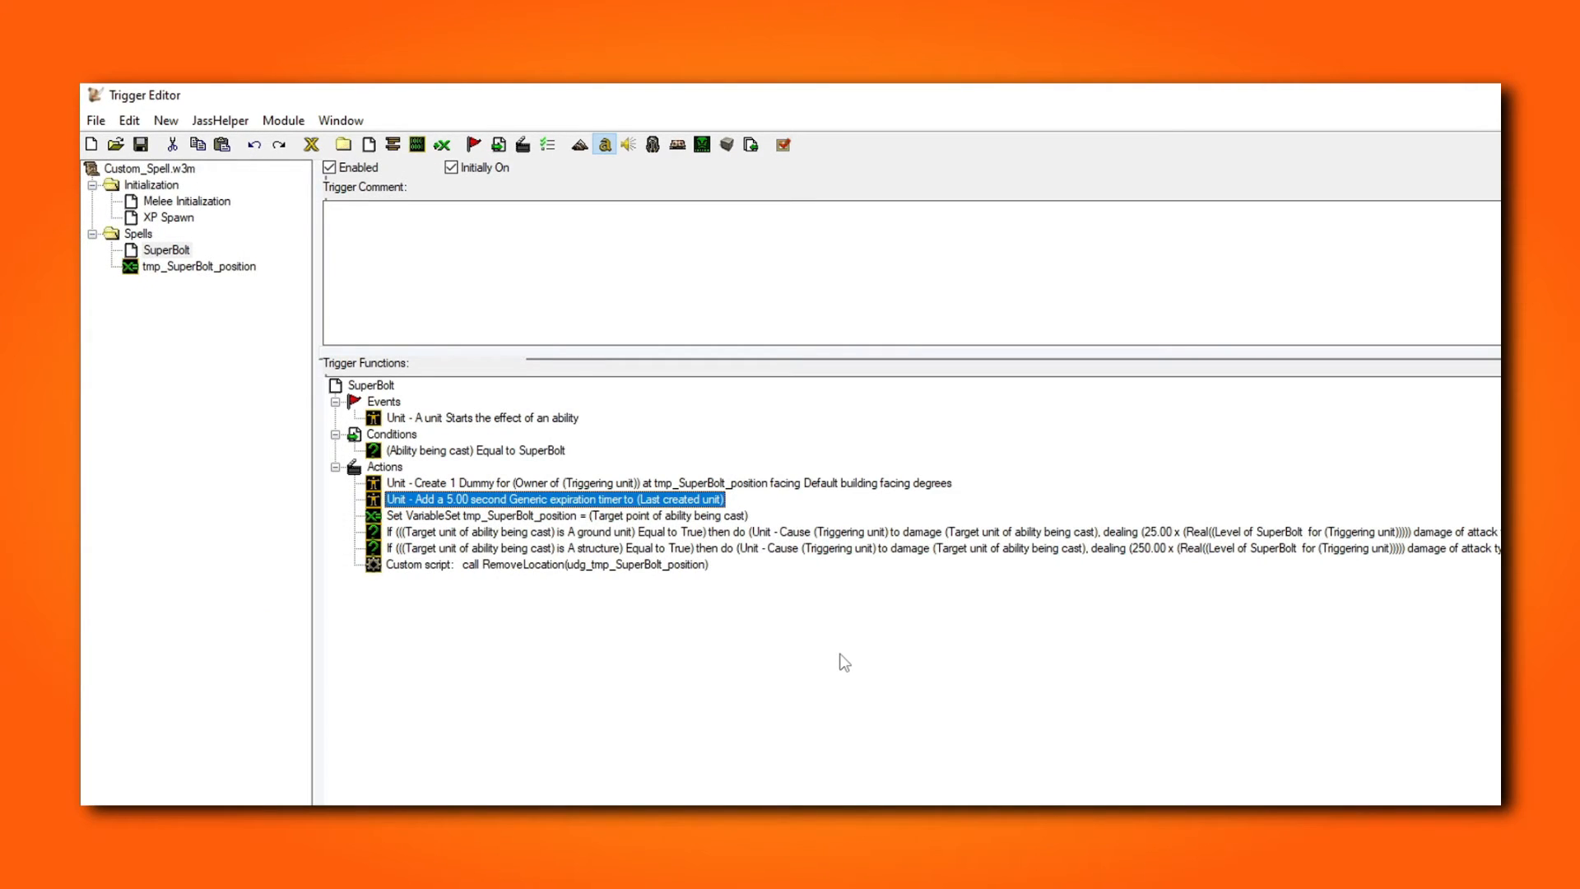
left_click_drag(540, 516, 531, 475)
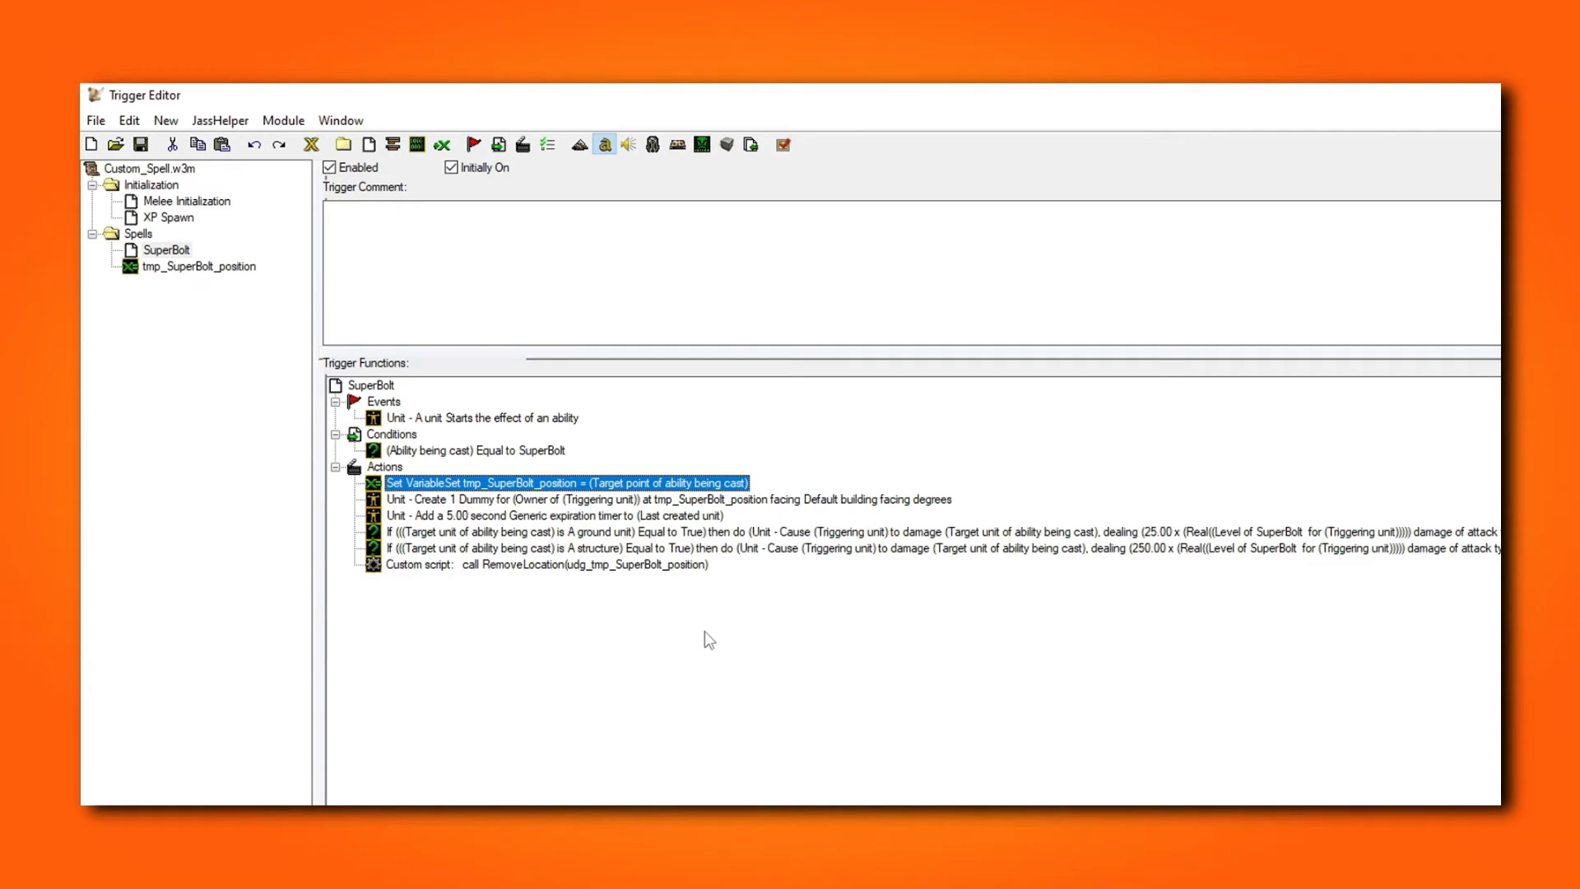
Step: Add an If / Then / Else, Multiple Functions action and place it directly before the RemoveLocation custom script
right_click(384, 468)
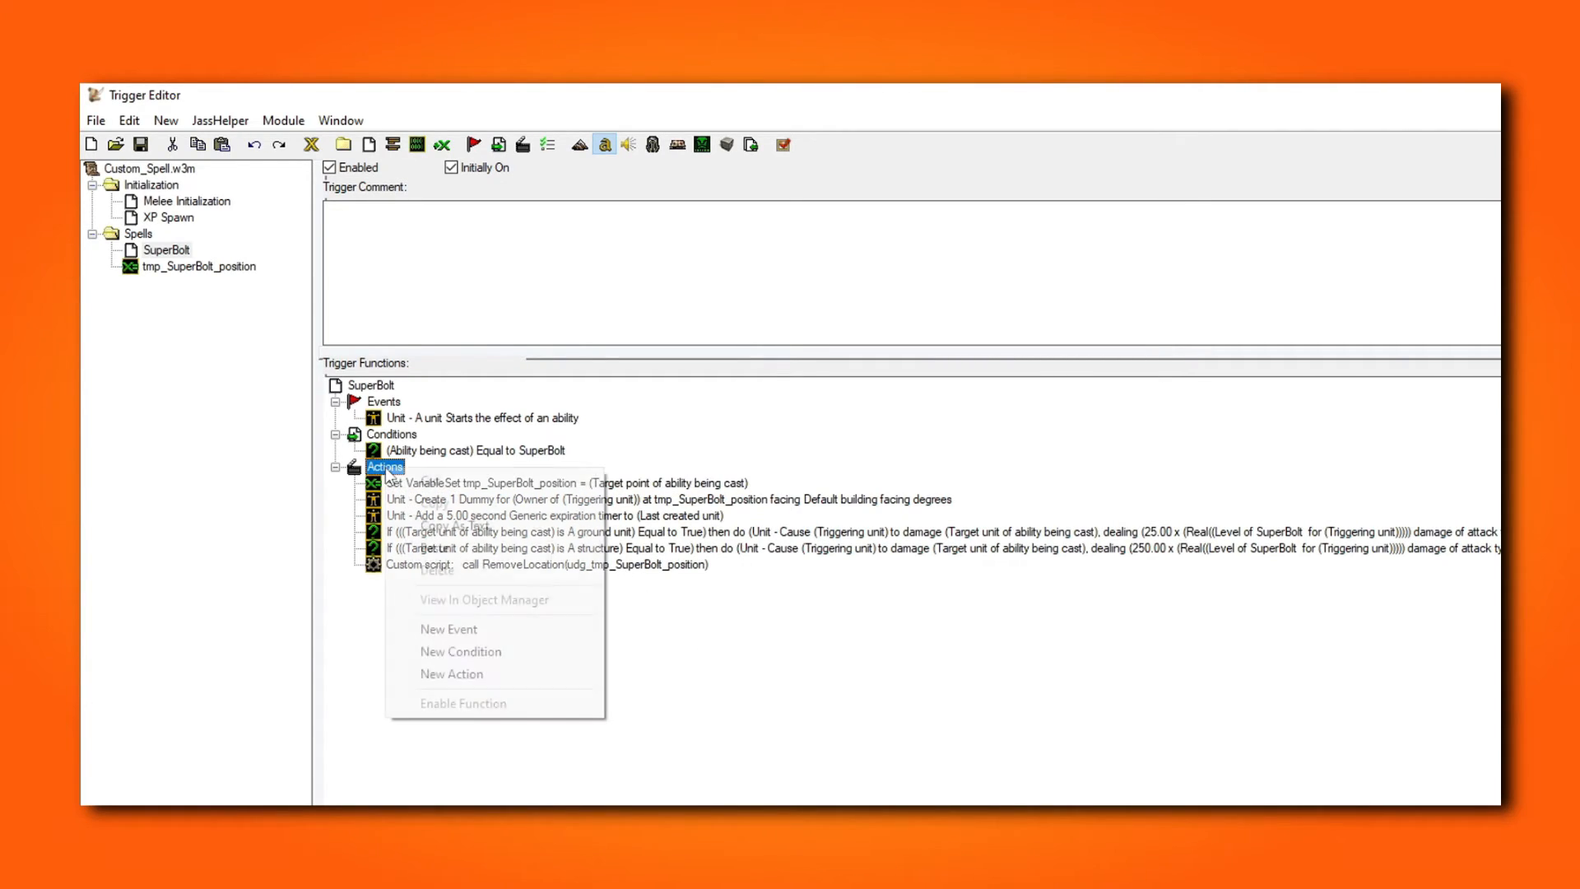
left_click(502, 670)
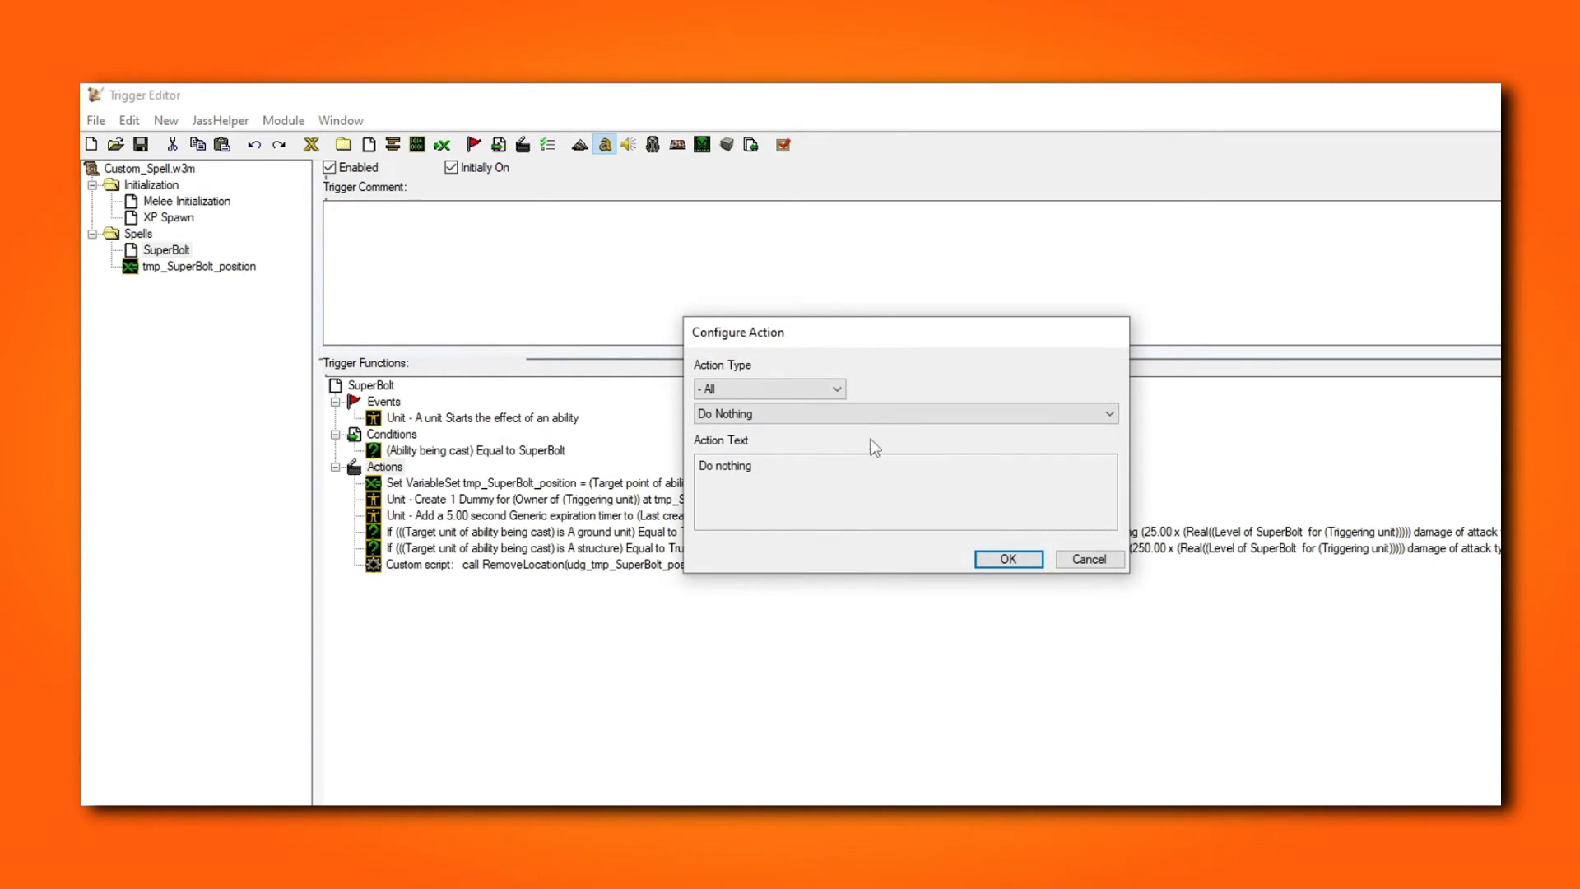
left_click(876, 410)
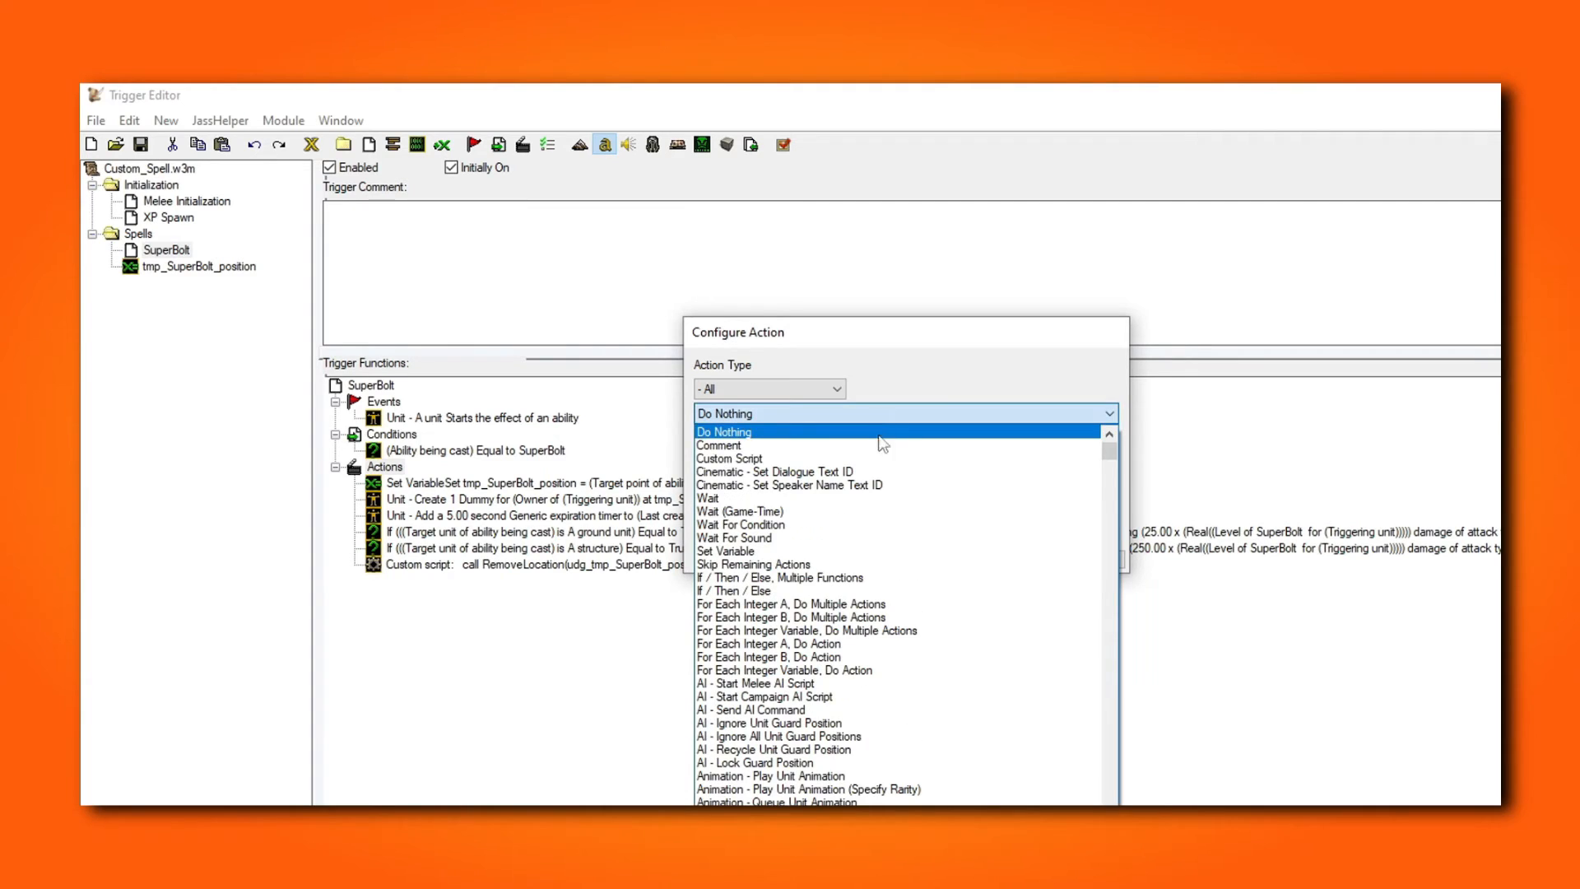
left_click(838, 581)
left_click(989, 559)
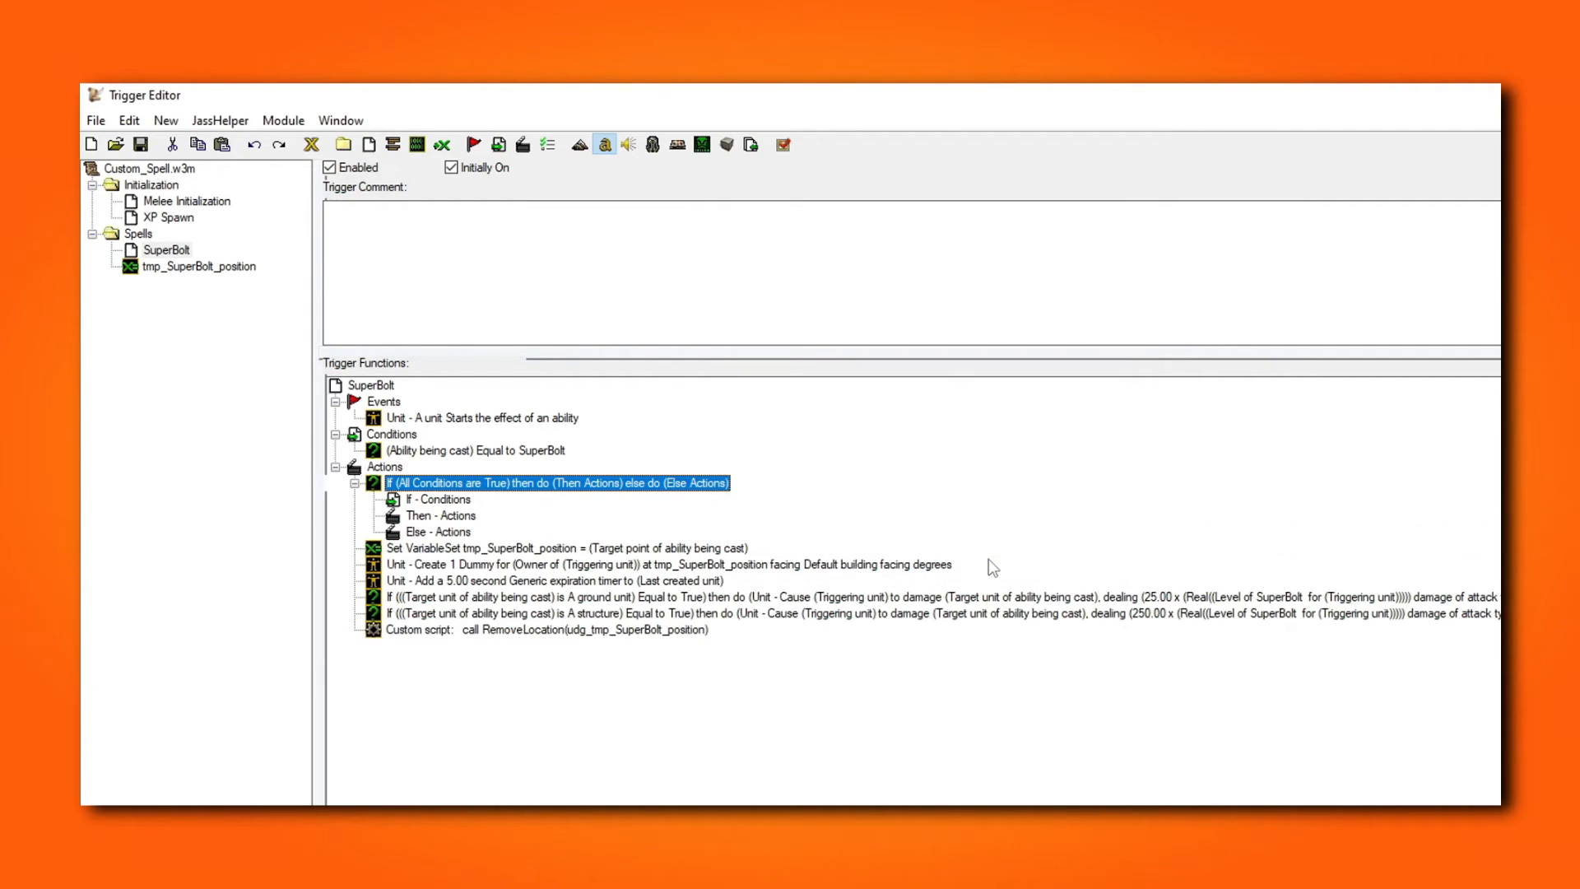
left_click_drag(514, 488, 470, 630)
Step: Add a Boolean Comparison to the If - Conditions with a unit classification check on Target Unit Of Ability Being Cast
right_click(449, 582)
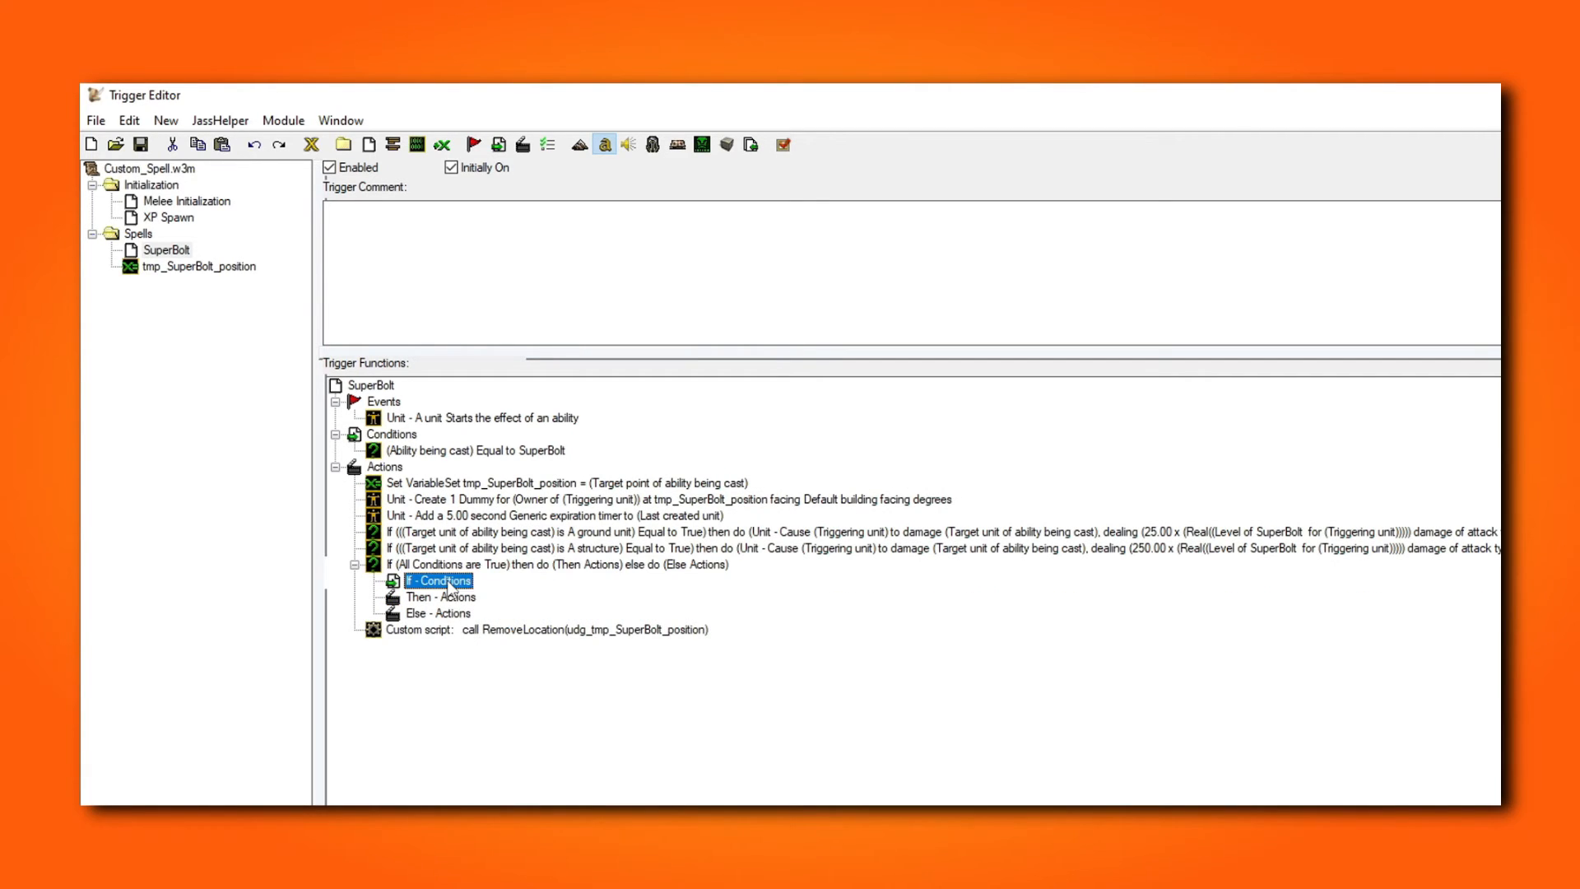
left_click(584, 763)
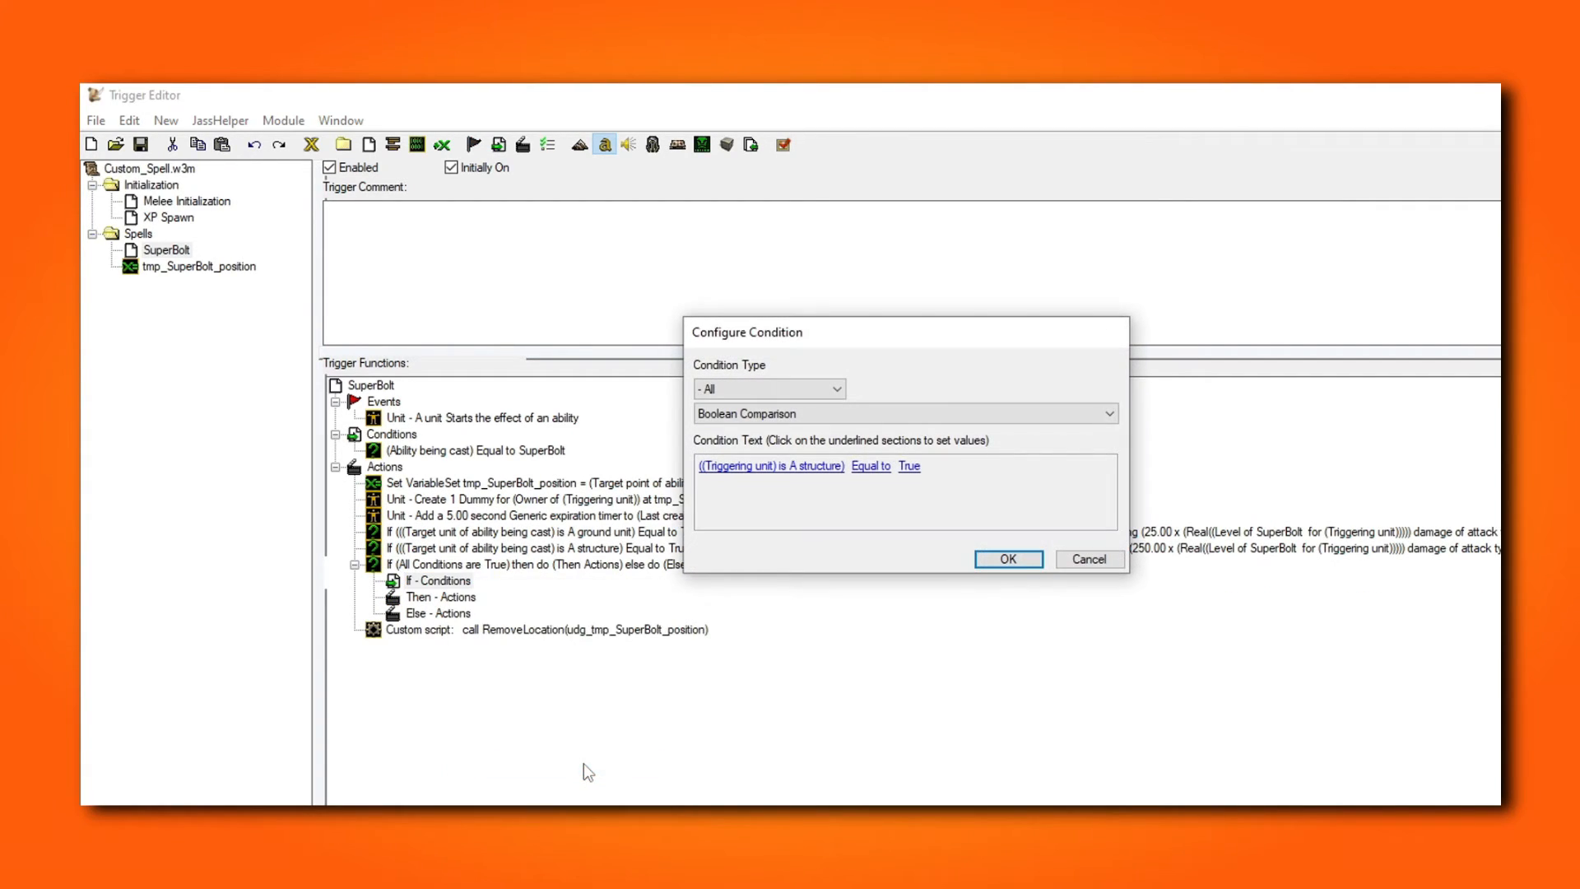
left_click(782, 467)
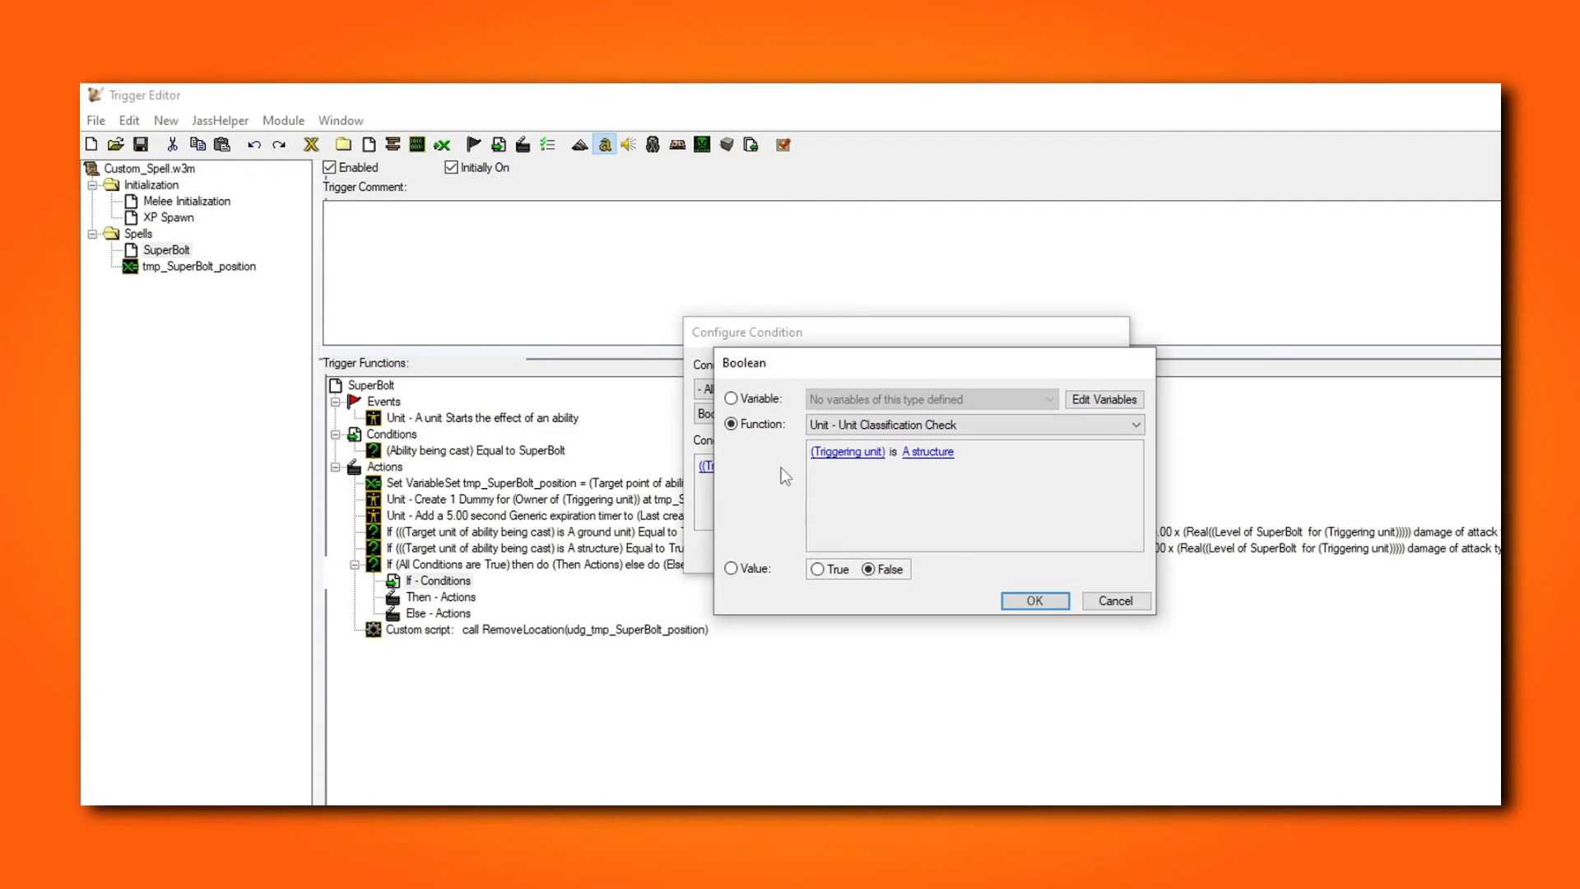
left_click(842, 452)
left_click(1084, 481)
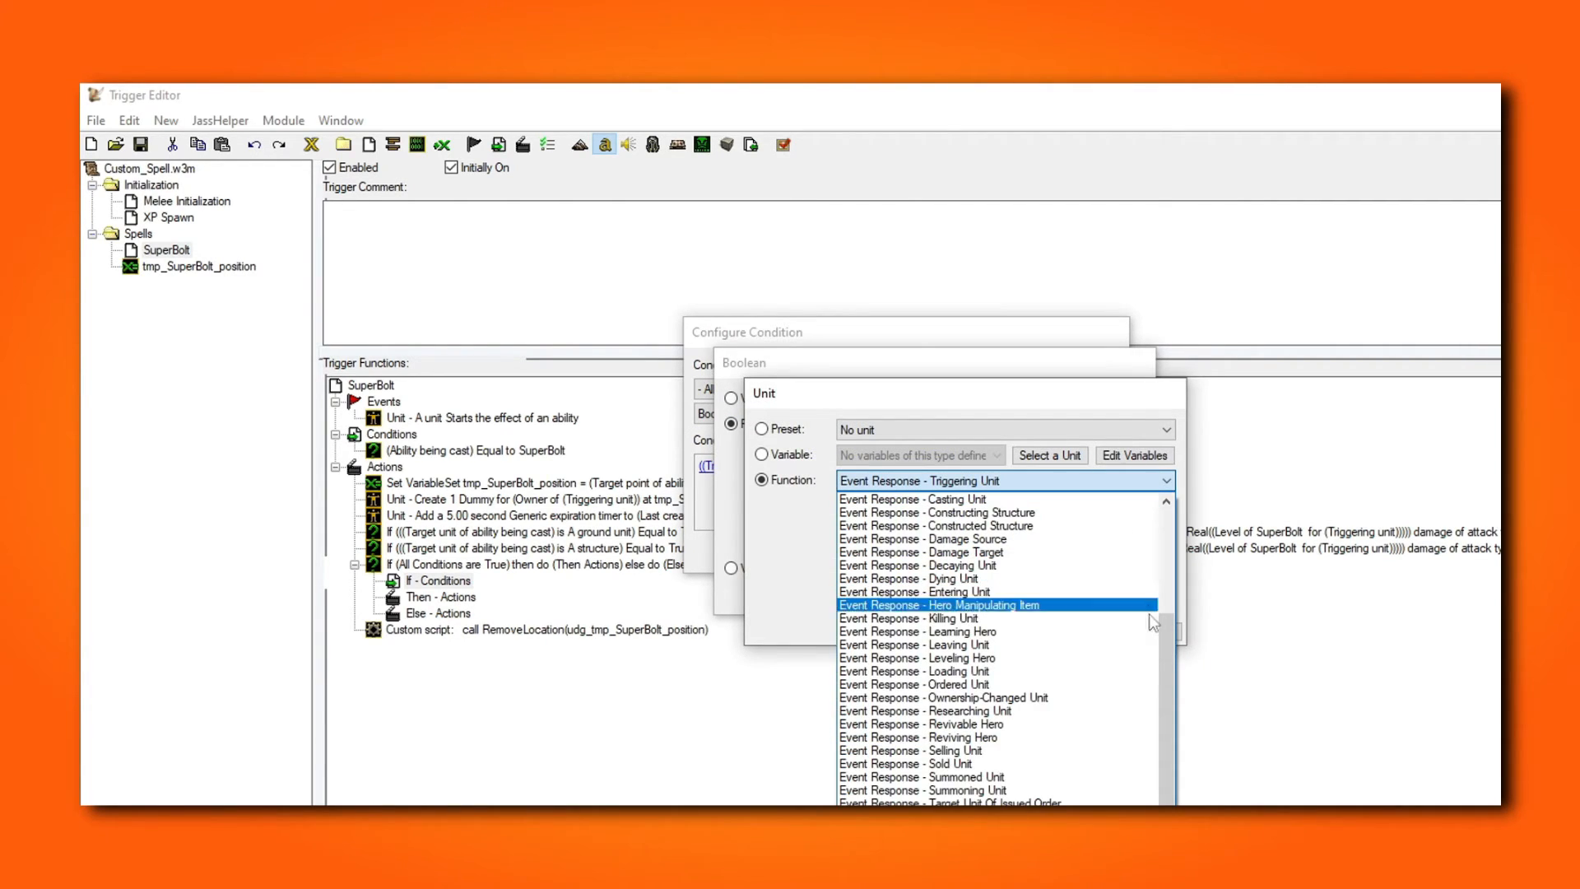
left_click(988, 774)
left_click(1057, 632)
Step: Set the condition's unit classification to A ground unit and accept the condition
left_click(1006, 452)
left_click(1037, 434)
left_click(974, 483)
left_click(1053, 632)
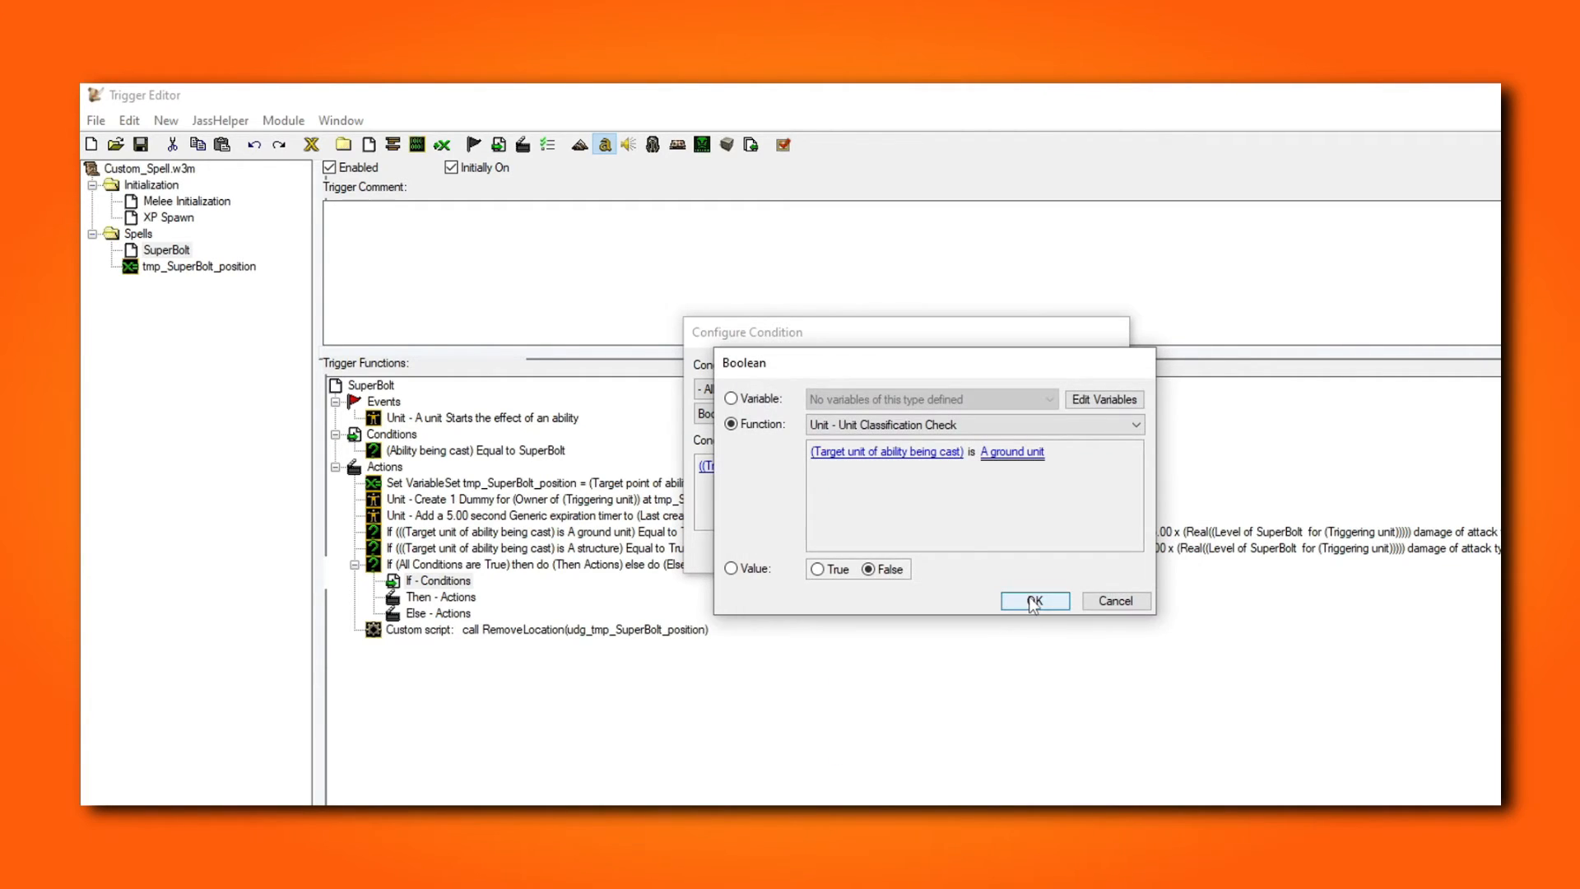
left_click(1033, 601)
left_click(1008, 560)
left_click(455, 616)
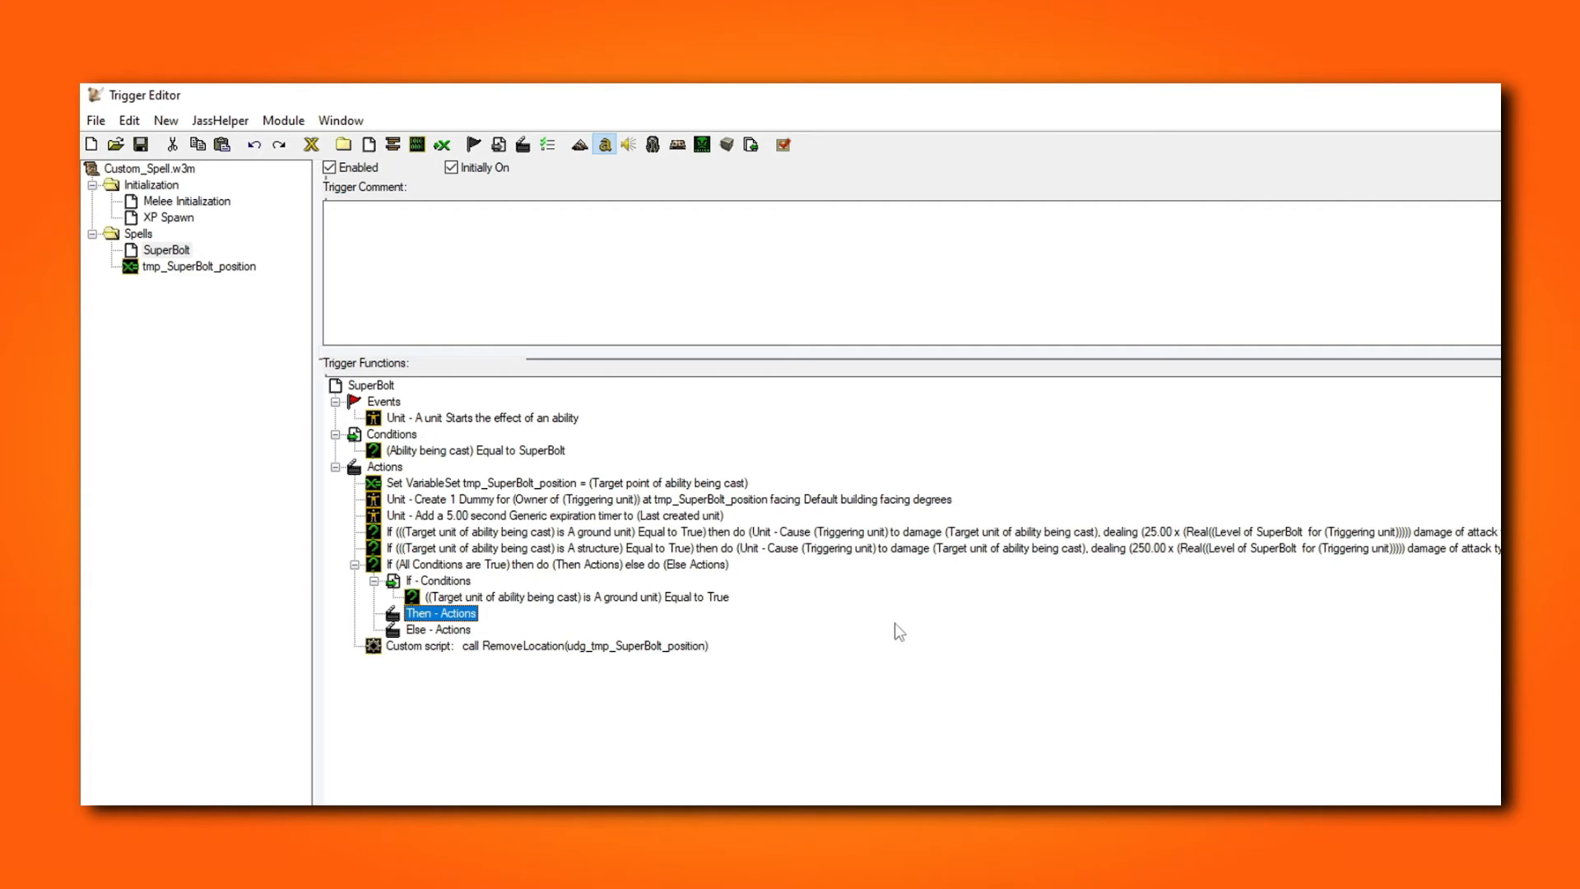
Step: Switch to the Object Editor and create a custom hero ability based on Blizzard, named CustomBlizzard
left_click(653, 144)
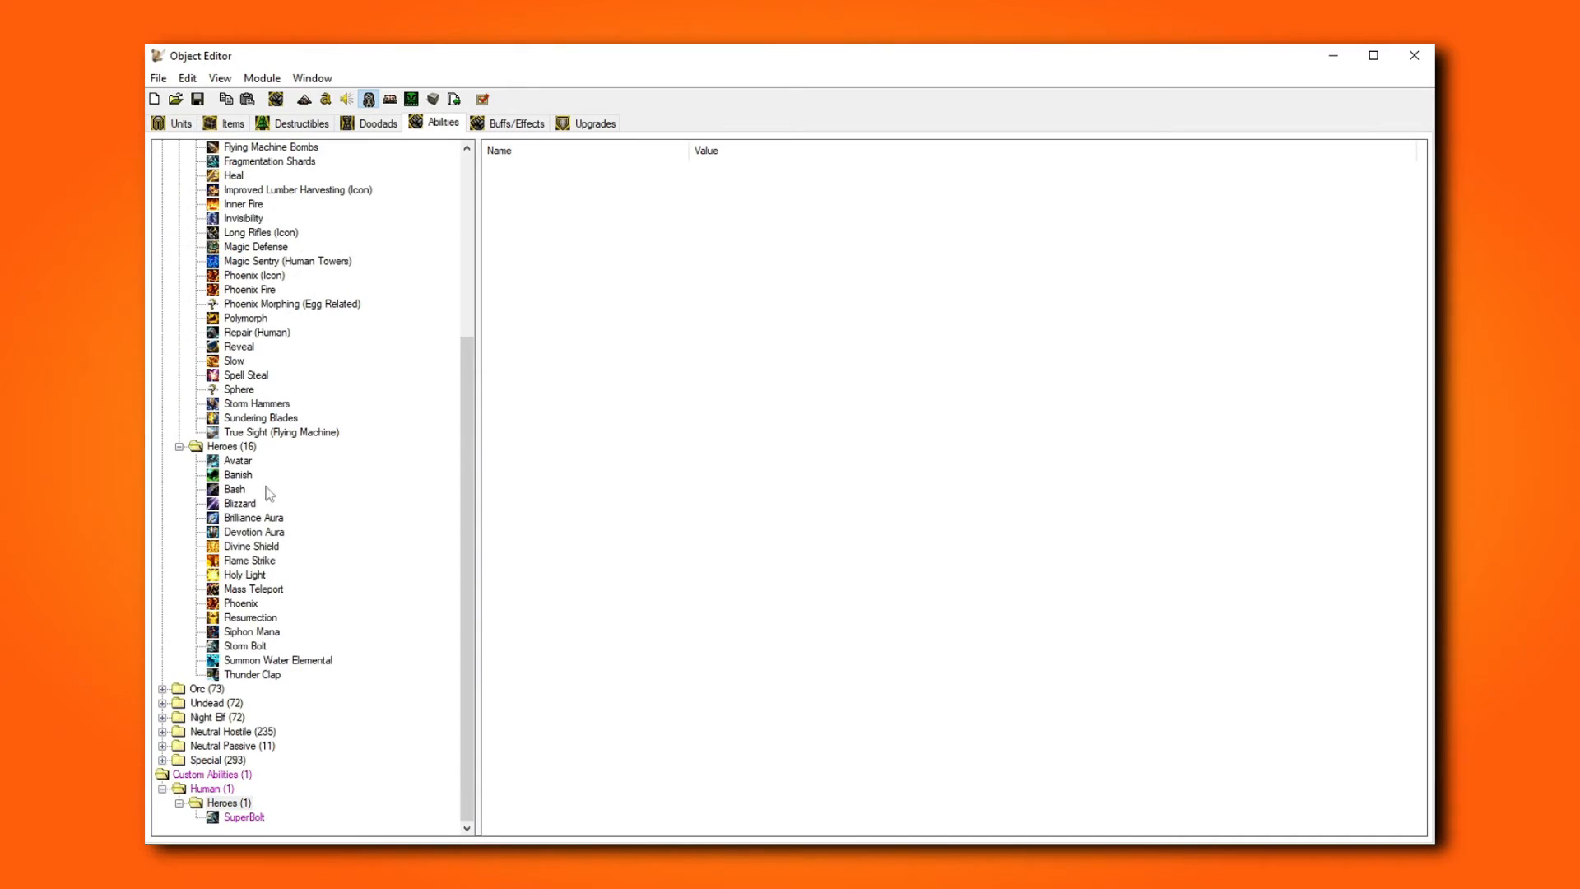
right_click(240, 504)
left_click(397, 589)
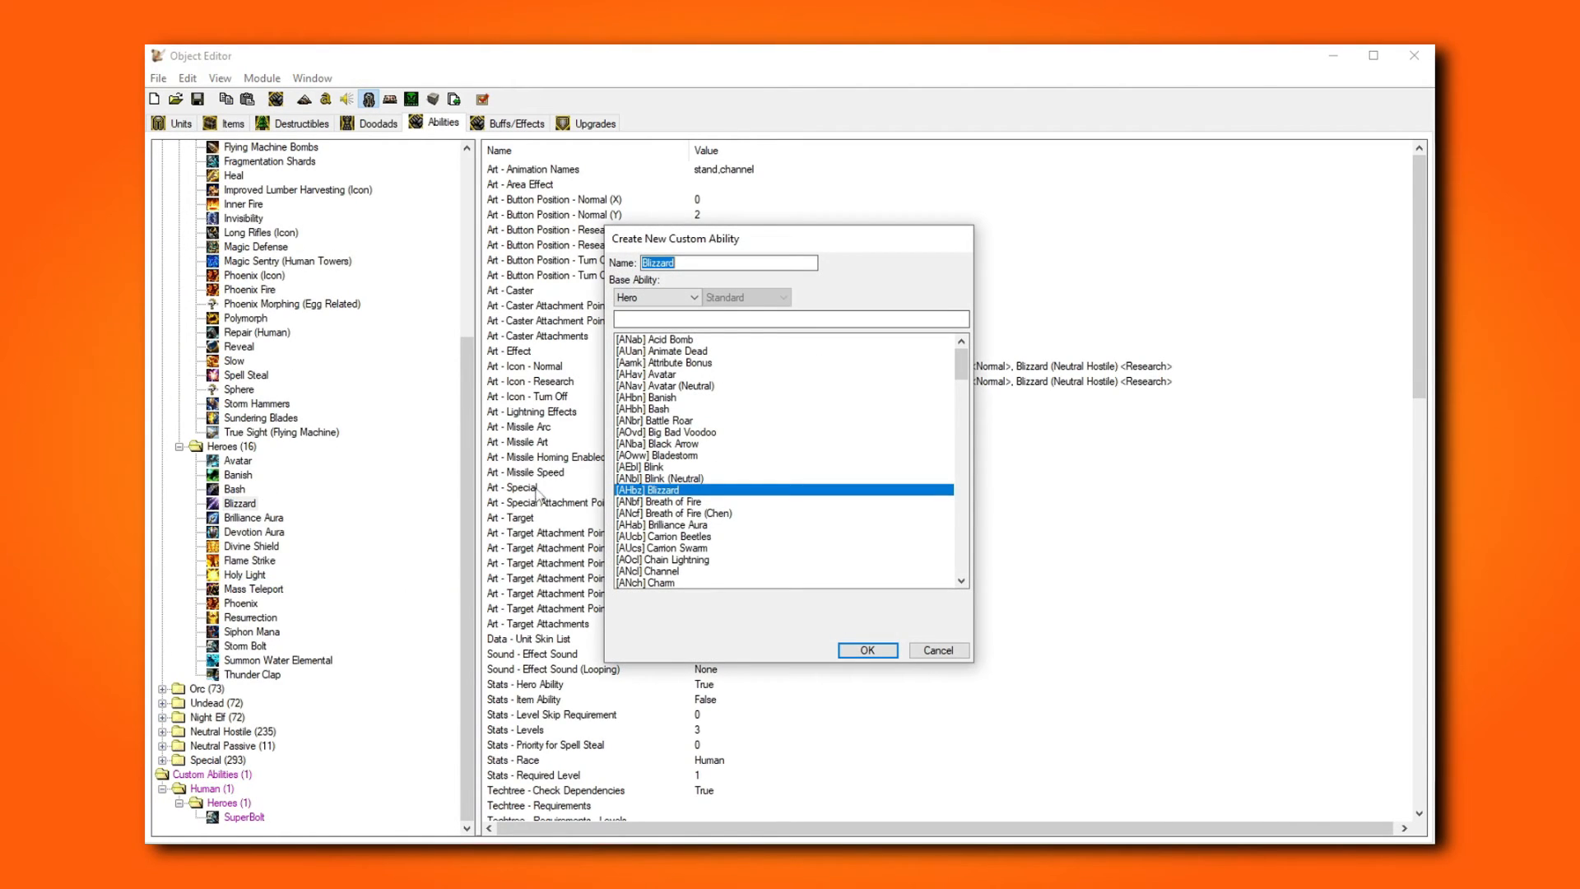
left_click(645, 263)
type("Custom")
key("Return")
key("Return")
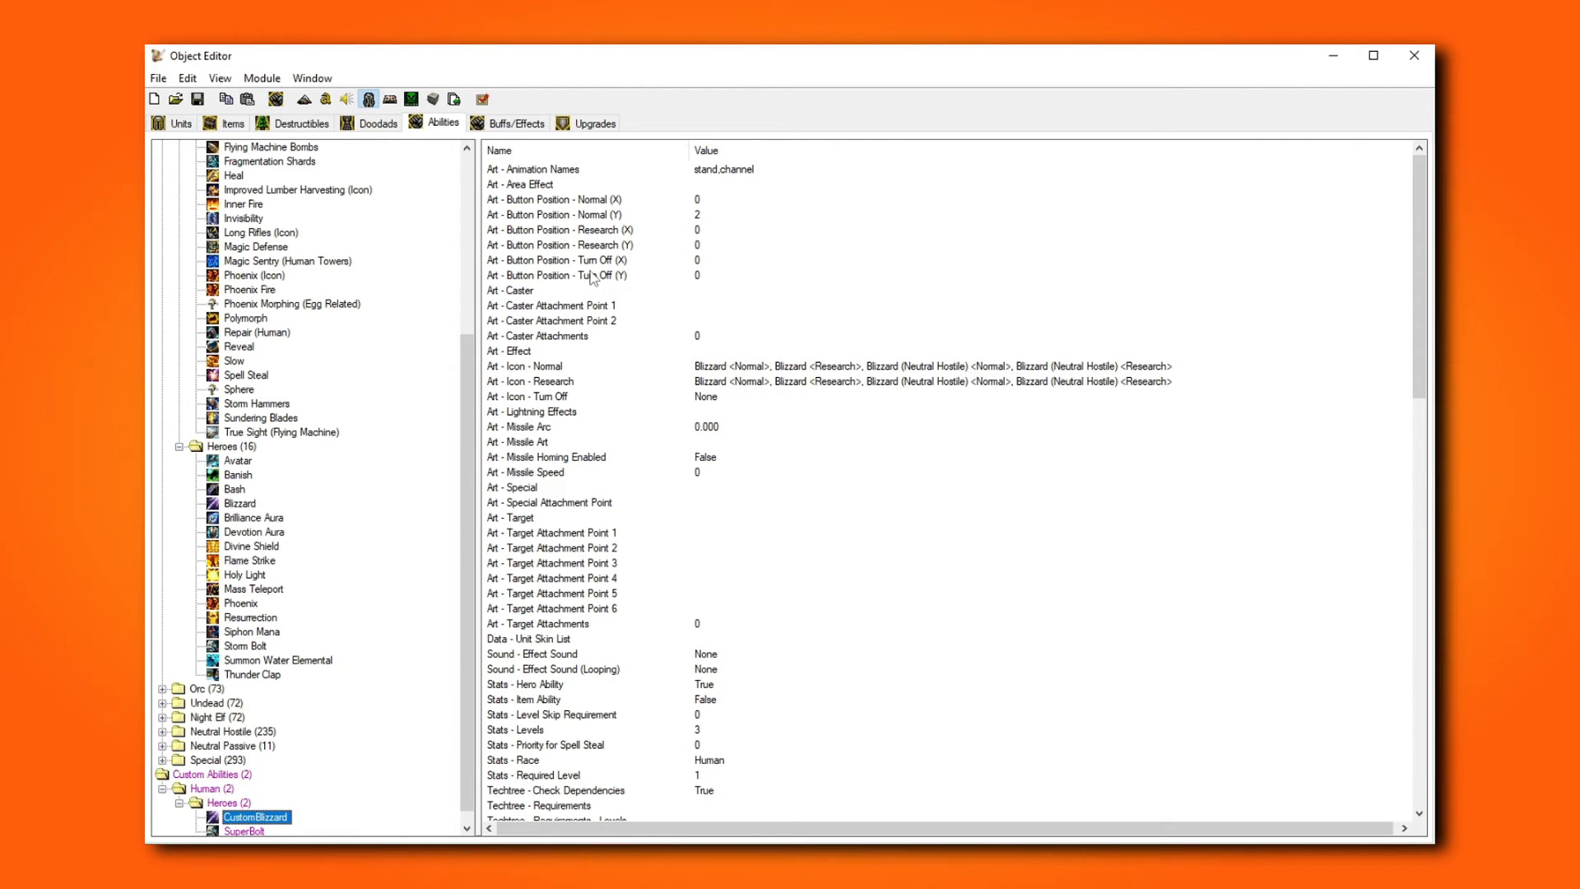
Step: Set the mana cost of CustomBlizzard to 0 for levels 1 and 2
scroll(430, 482, "down", 1)
left_click_drag(1415, 254, 1391, 635)
left_click(701, 640)
double_click(703, 647)
type("0")
key("Return")
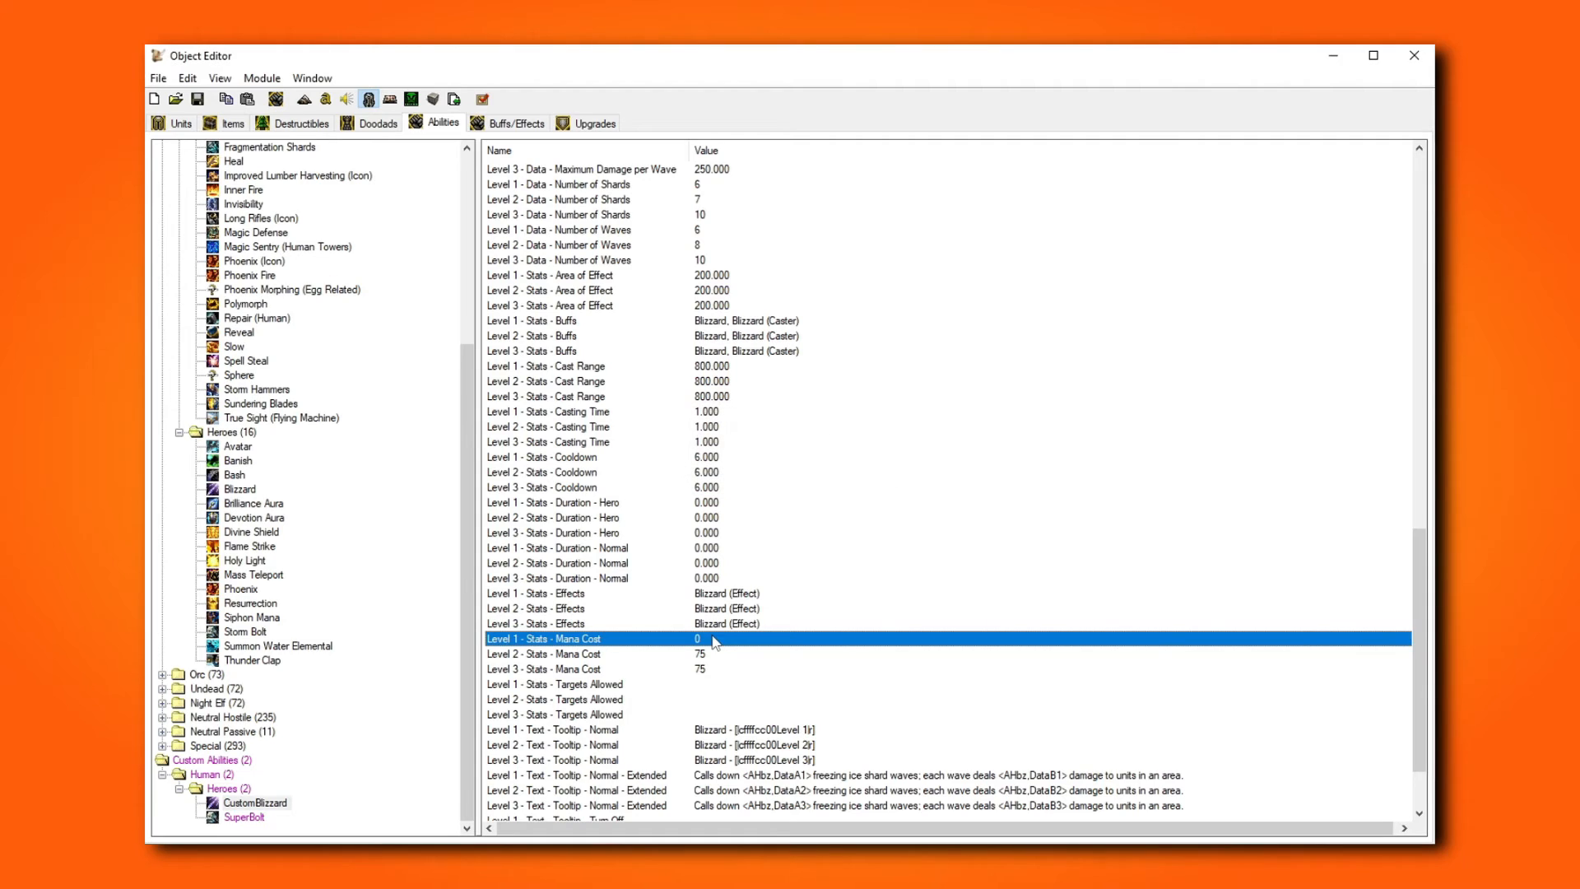
double_click(709, 654)
type("0")
key("Return")
left_click(722, 670)
Step: Set CustomBlizzard's editor suffix to (SuperBolt) and return to the Trigger Editor
left_click_drag(1417, 671, 1408, 473)
left_click(1407, 469)
double_click(714, 379)
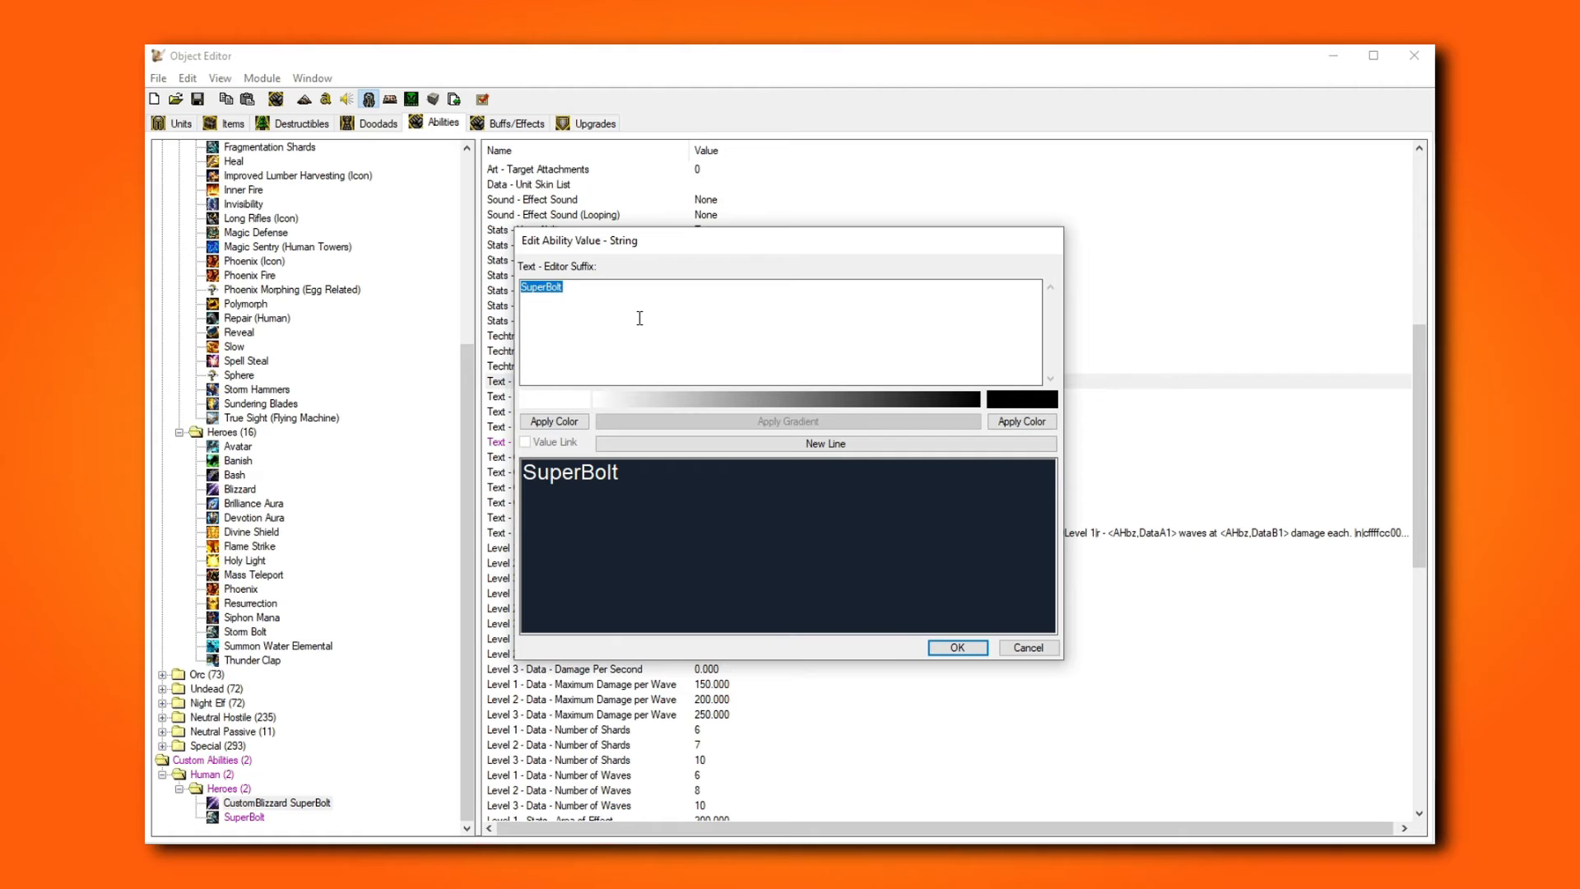
key("Home")
type("(")
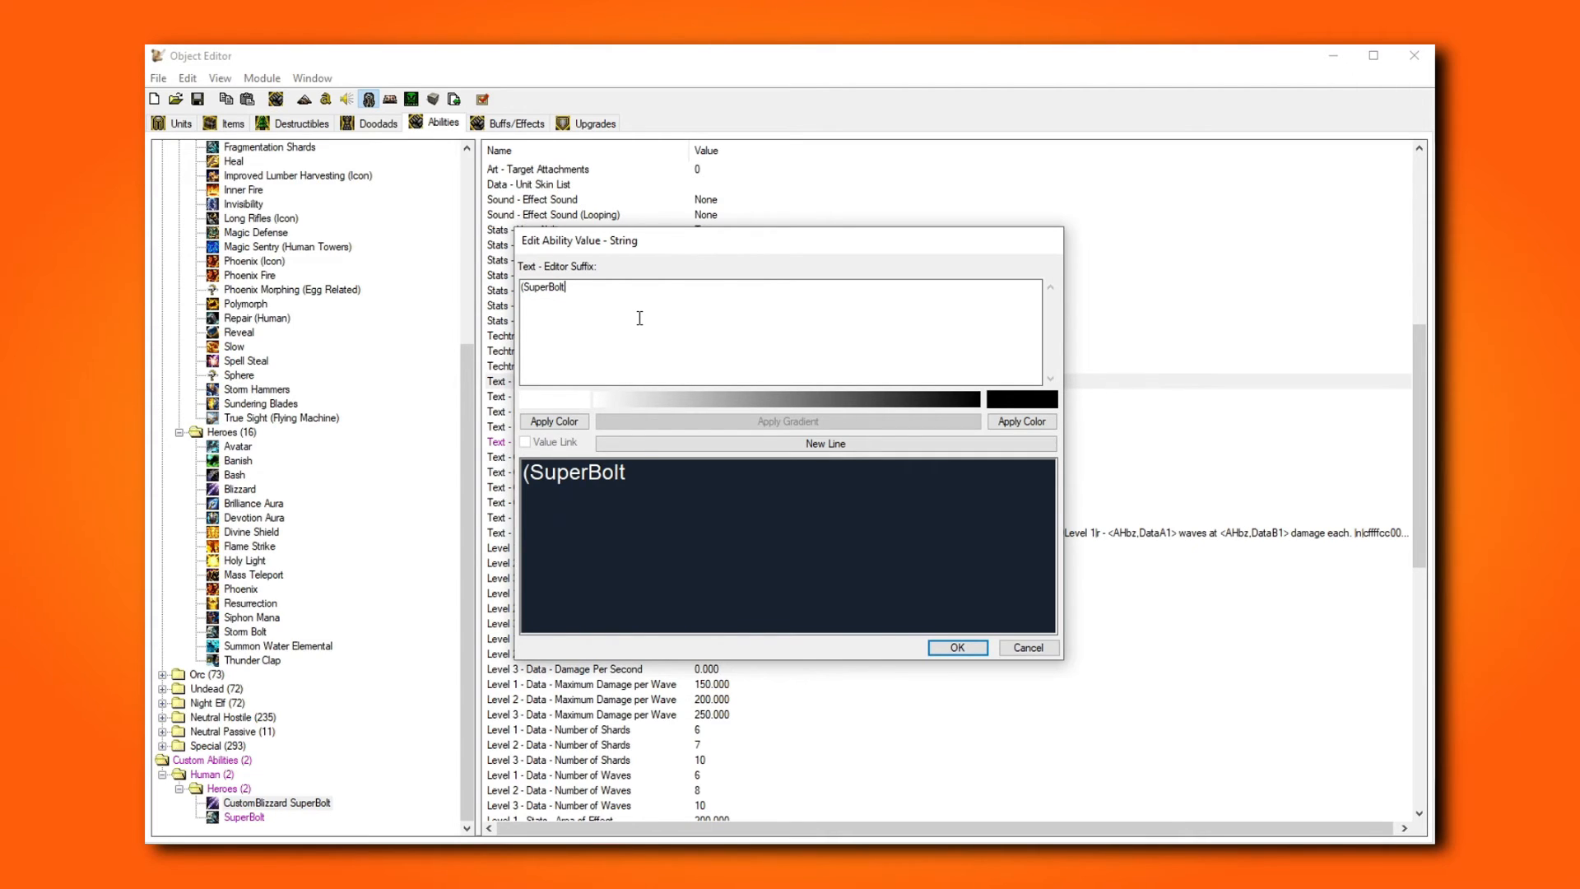
key("End")
type(")")
key("Return")
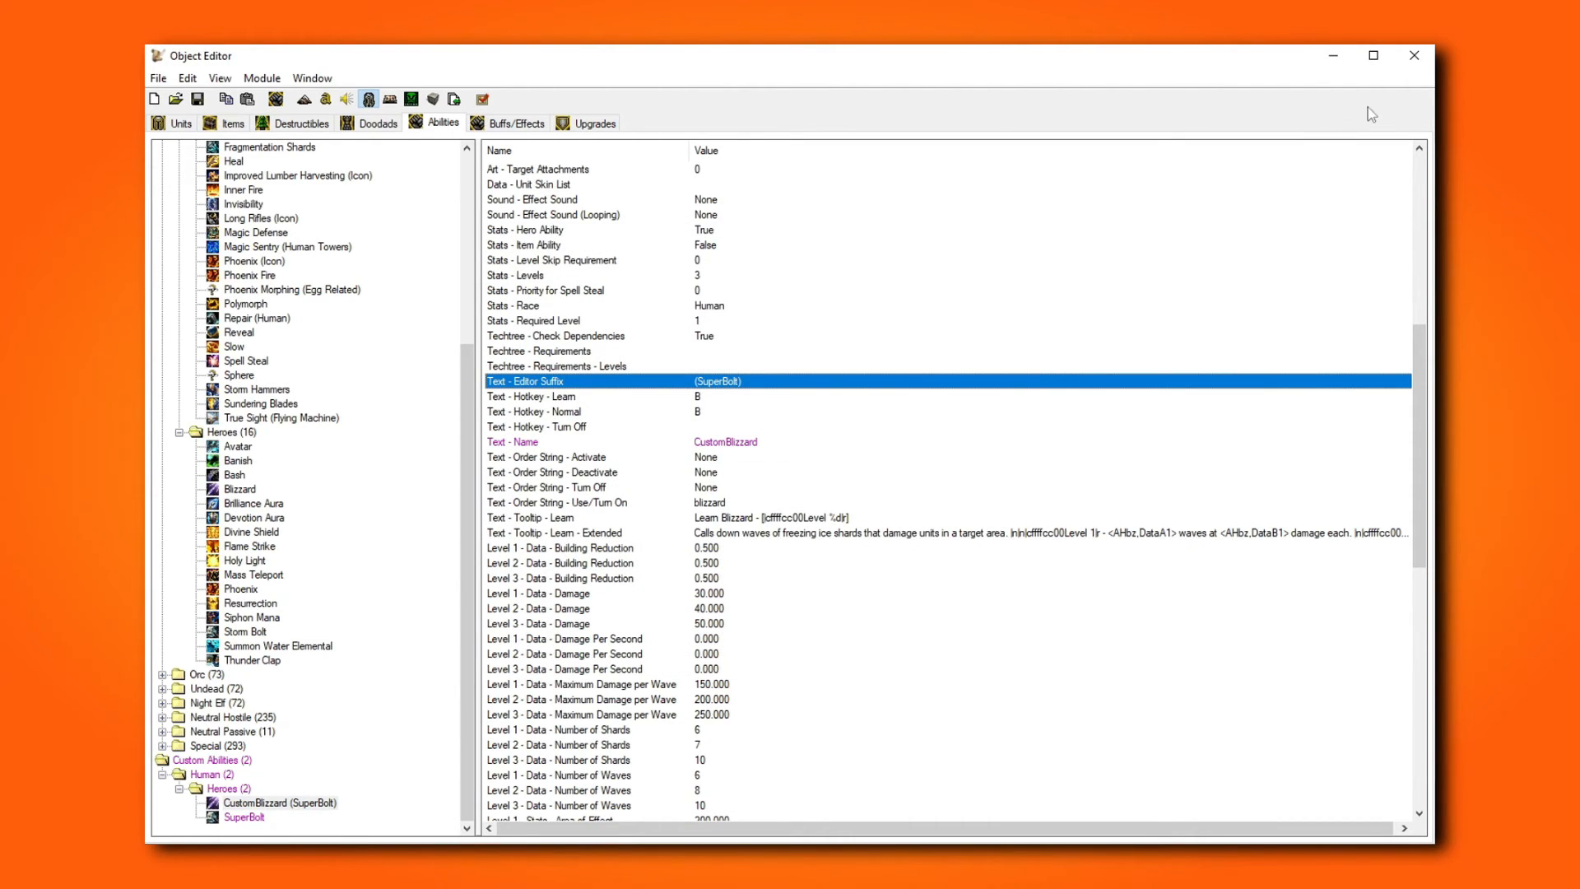
left_click(1414, 55)
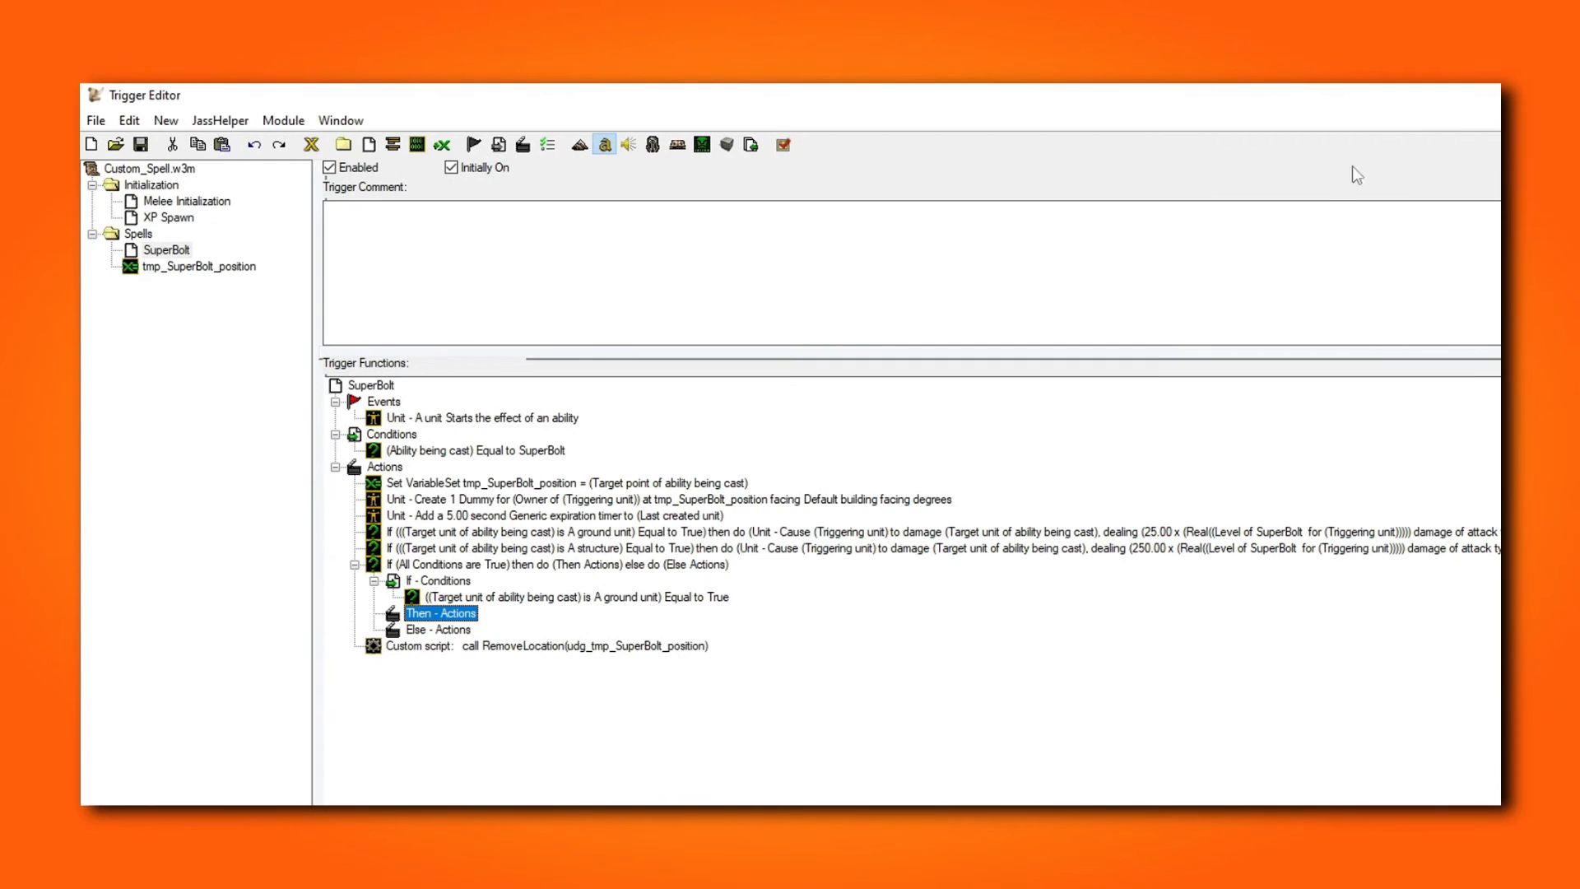
Step: Add a new action of type Unit to the Then - Actions and choose Add Ability as its function
right_click(445, 615)
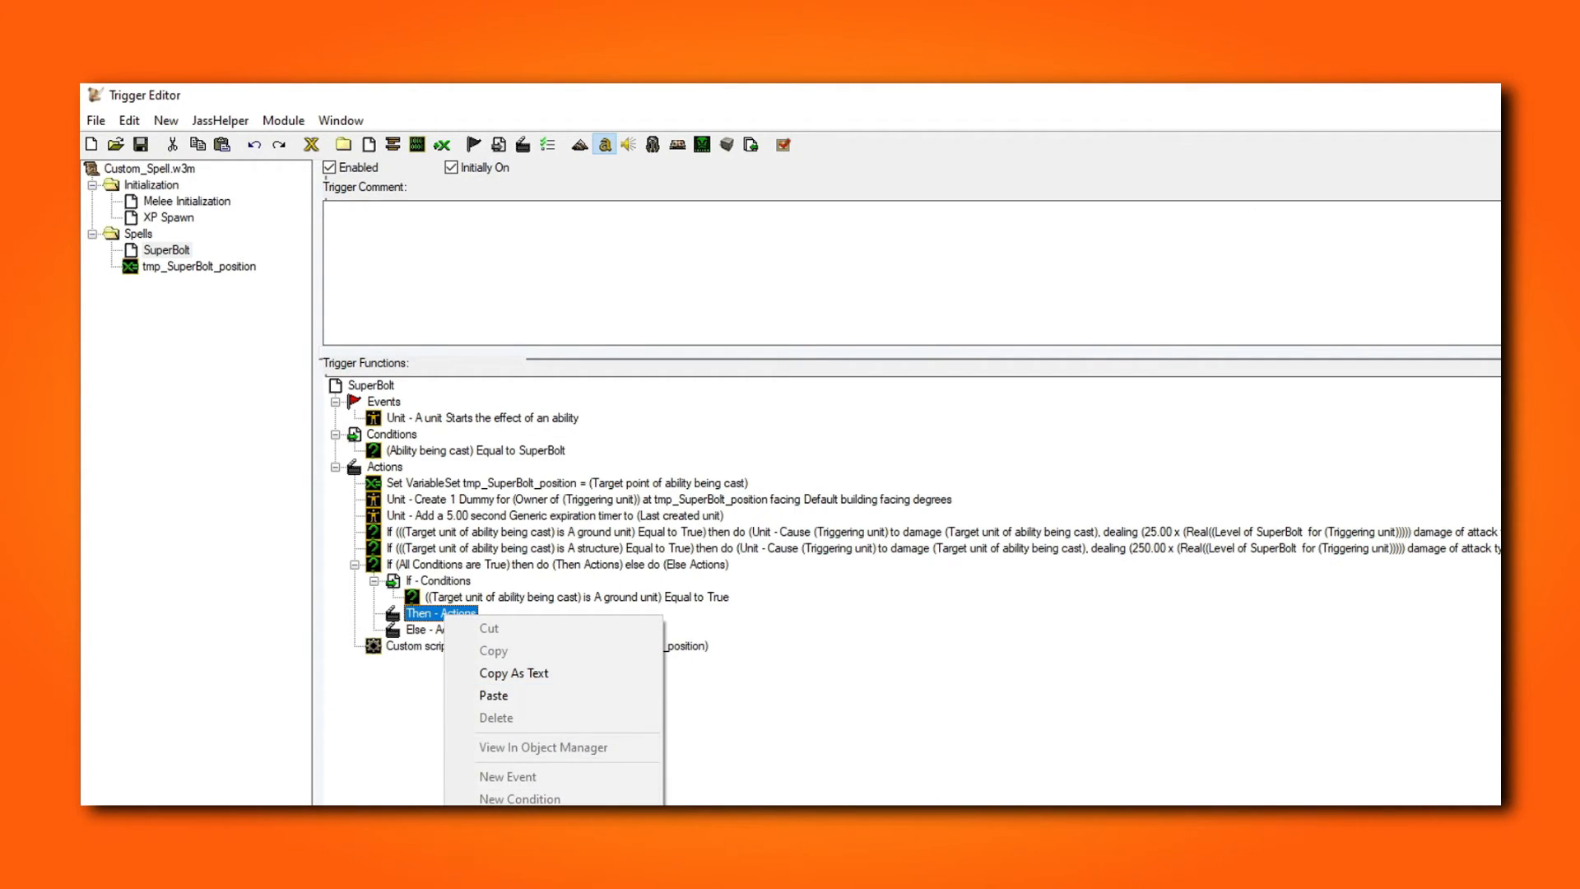
left_click(494, 798)
left_click(812, 392)
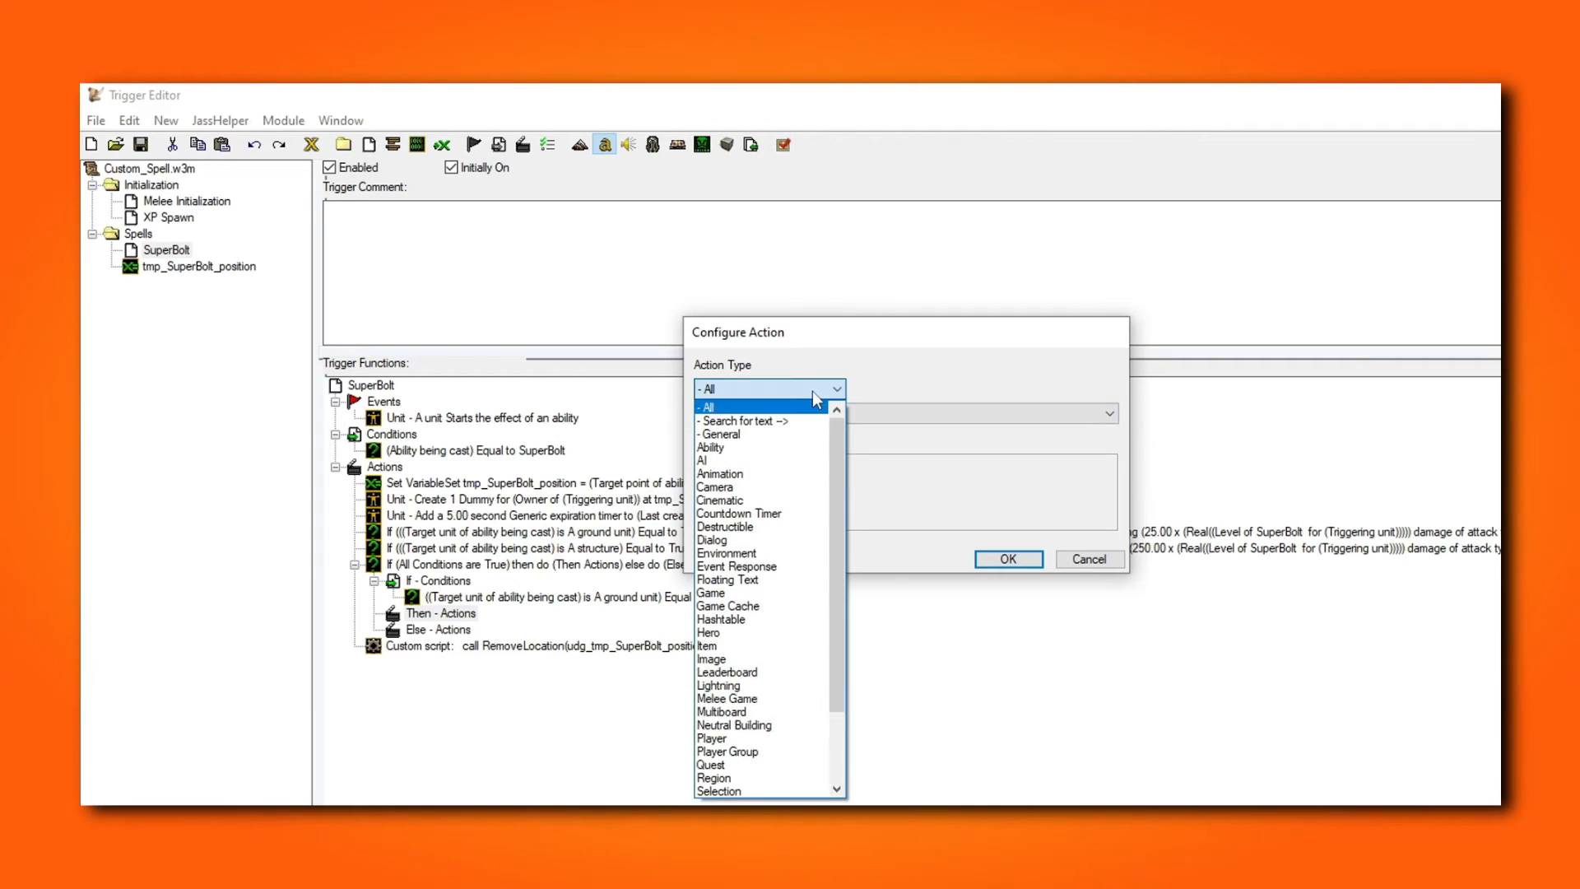
left_click_drag(838, 443, 834, 571)
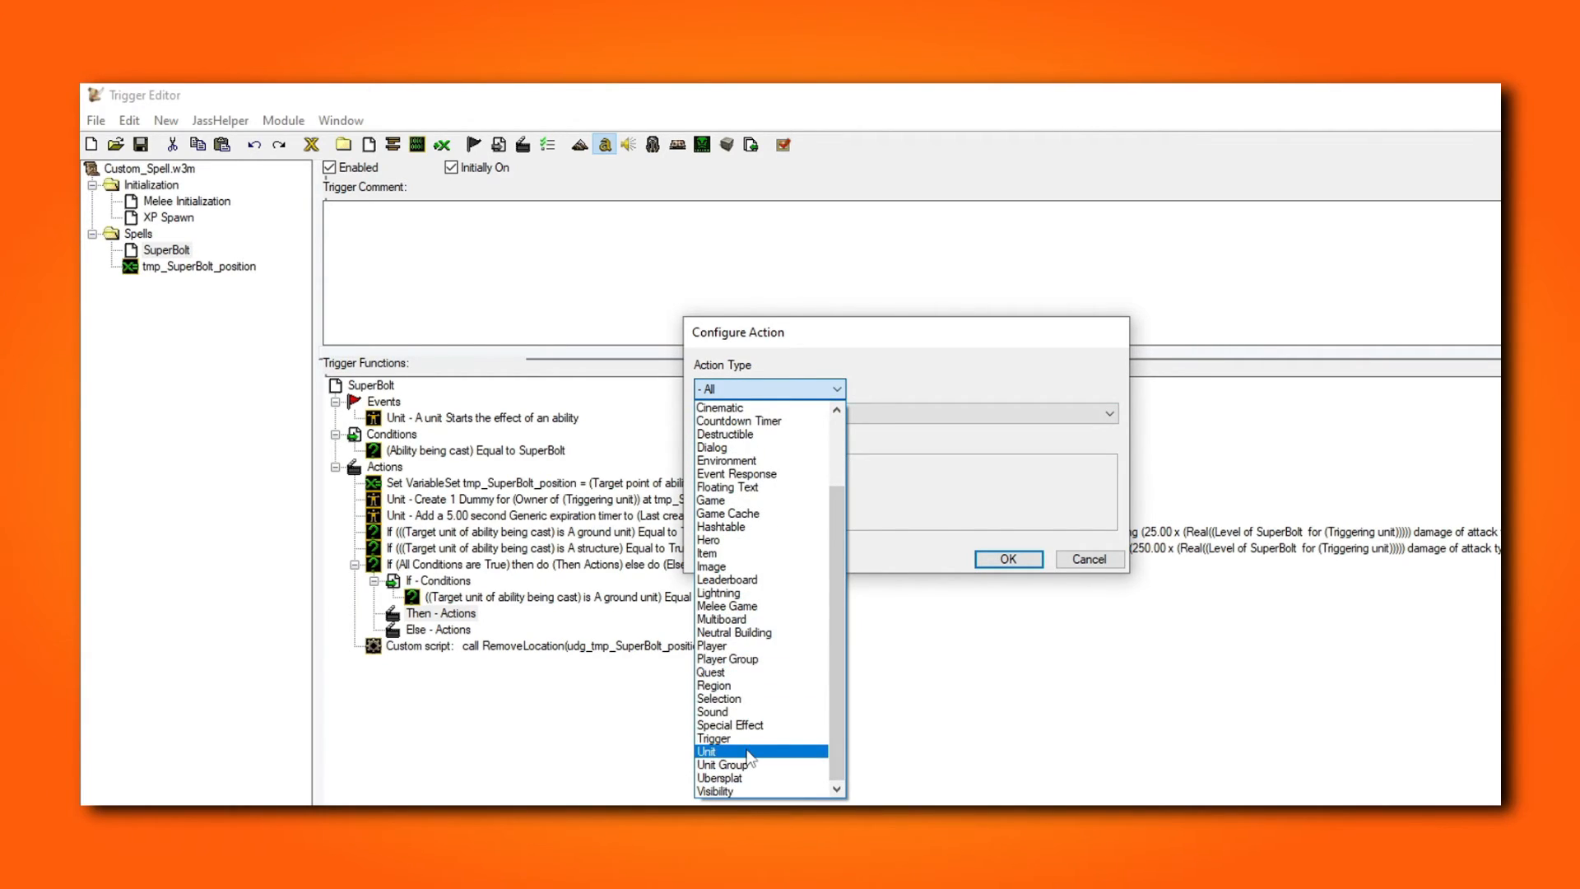
left_click(720, 752)
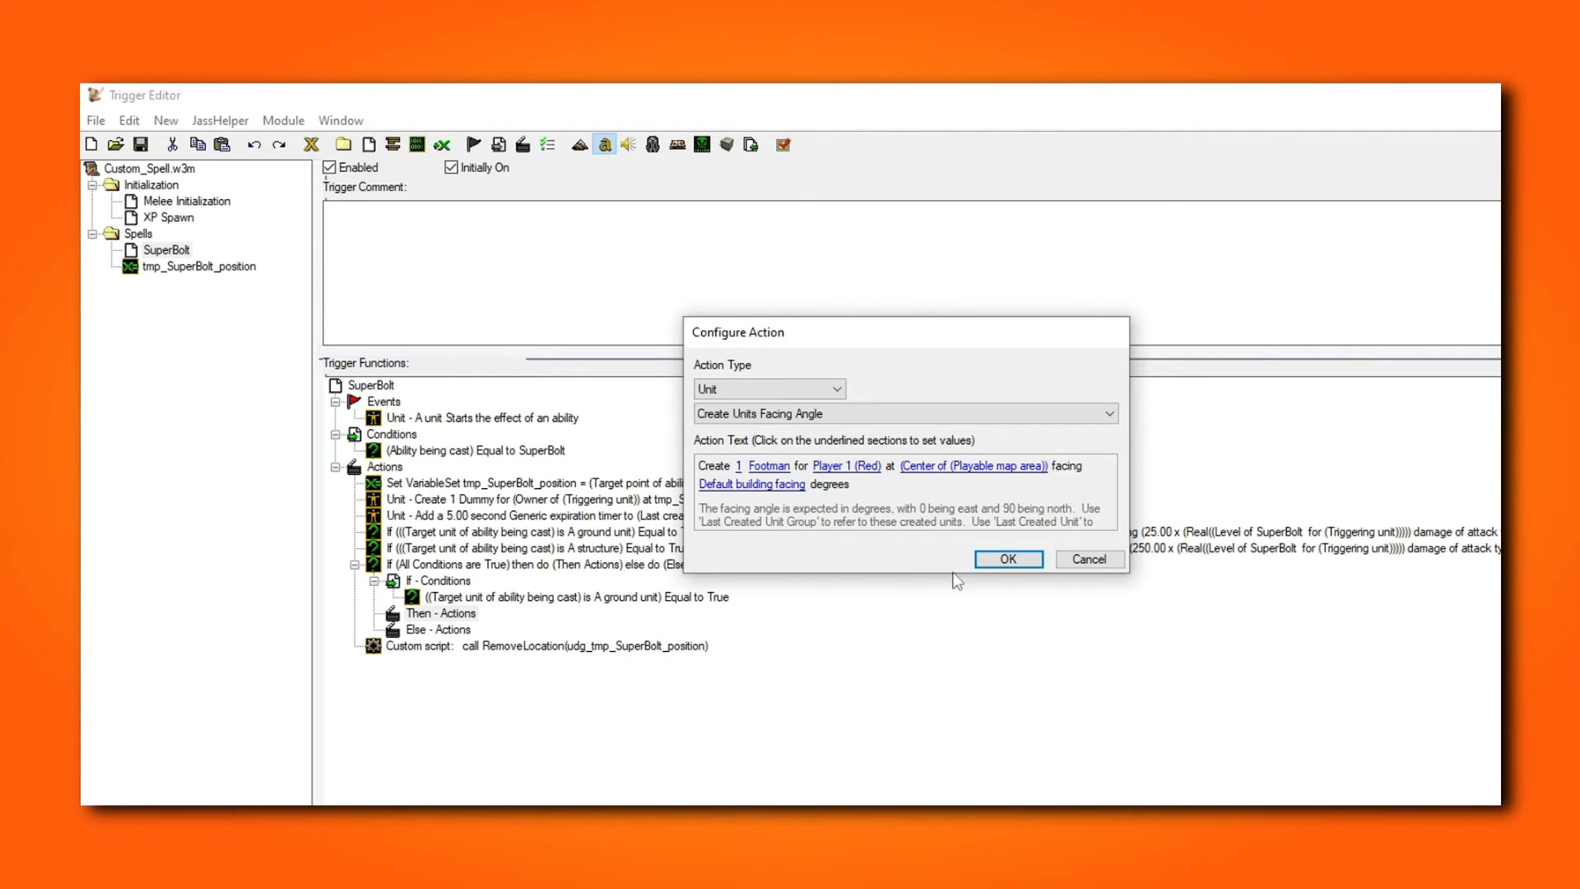
left_click(1103, 417)
left_click_drag(1114, 472, 1104, 675)
left_click(757, 765)
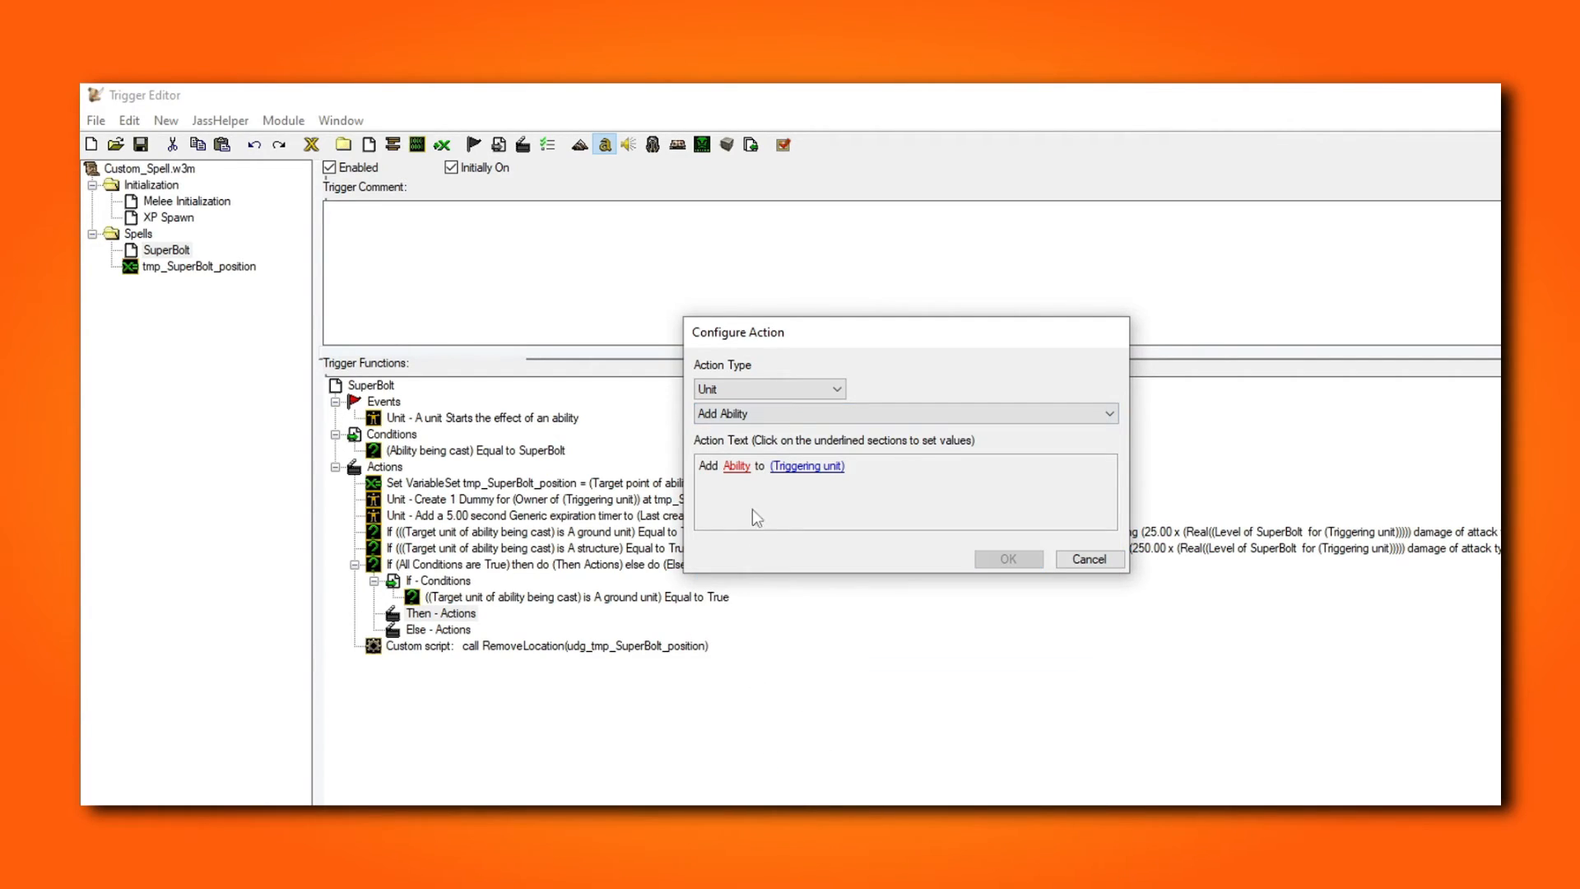
Step: Set the ability to CustomBlizzard (SuperBolt) and the receiving unit to Last Created Unit, and accept the action
left_click(741, 466)
left_click(856, 586)
left_click(875, 643)
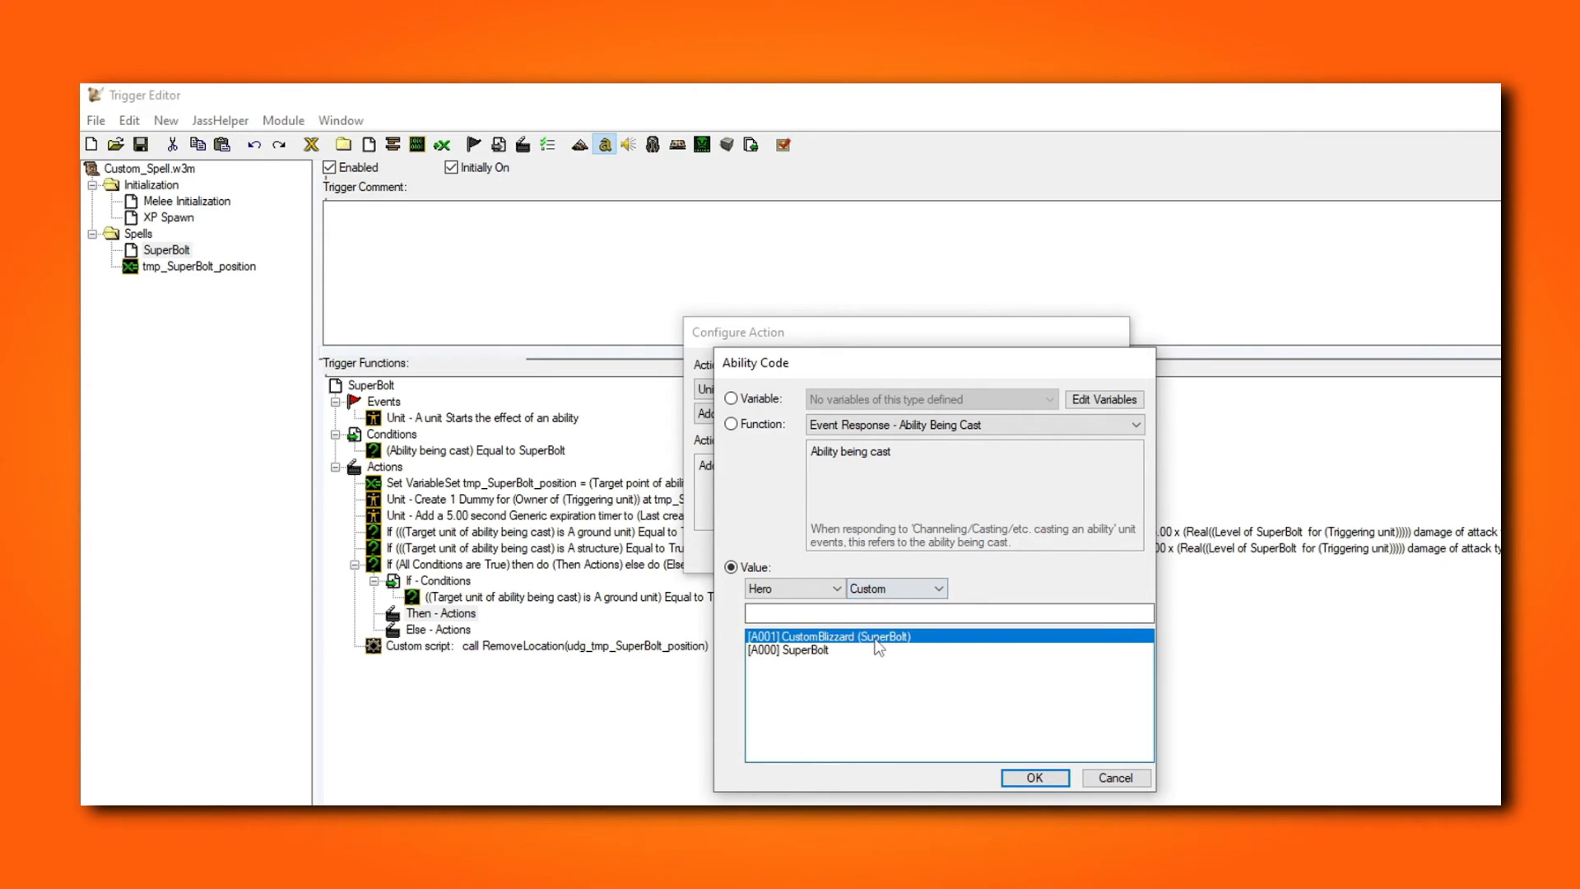
left_click(1034, 778)
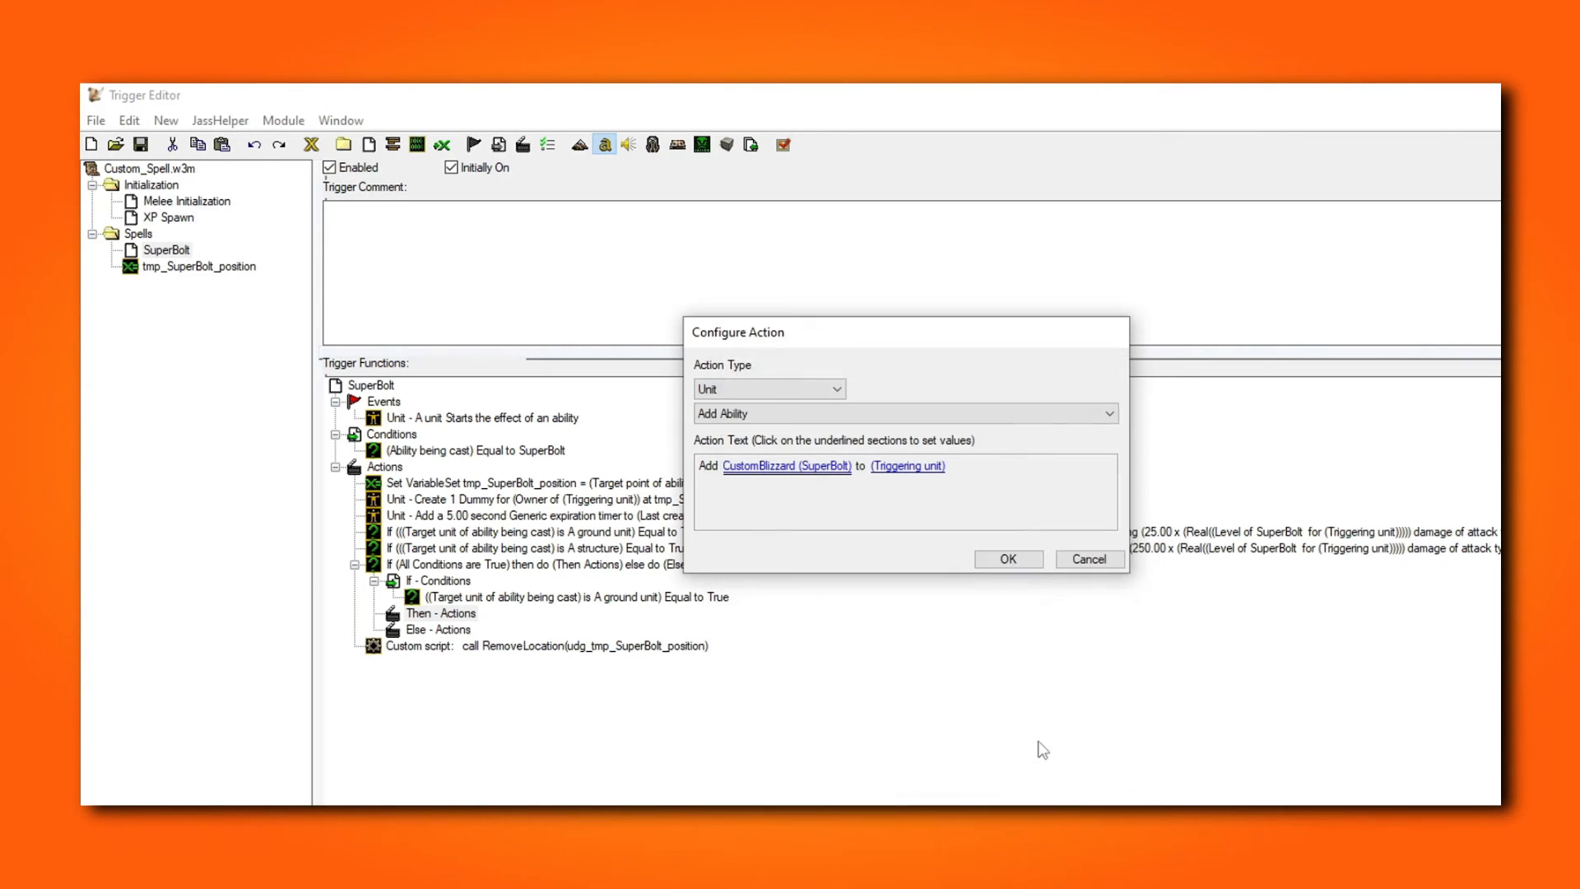
left_click(910, 466)
left_click(1136, 451)
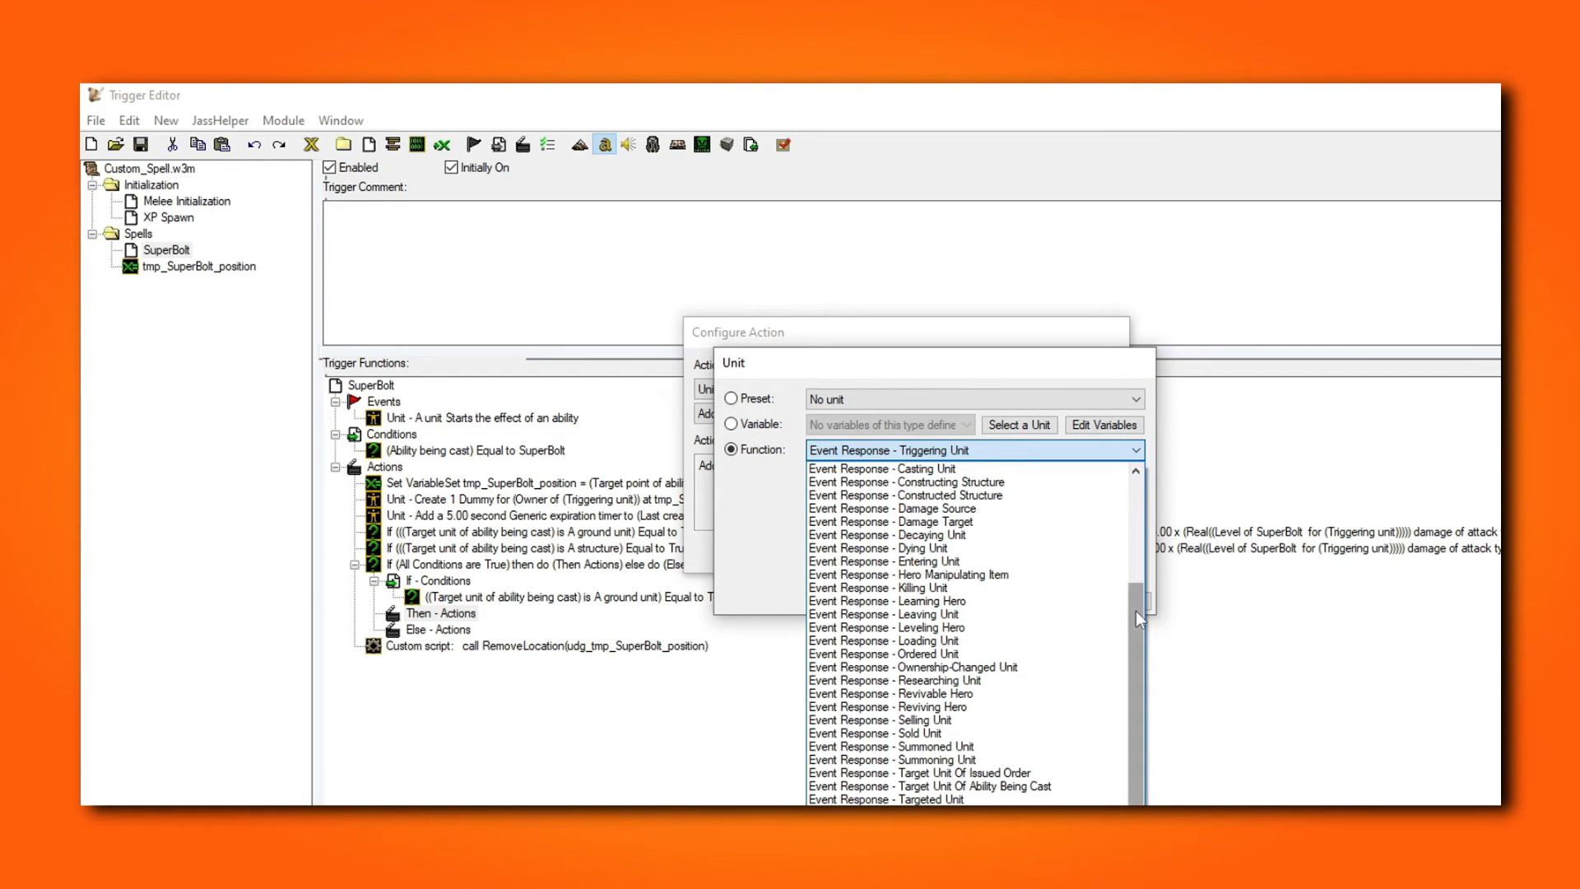
left_click_drag(1136, 610, 1139, 496)
left_click(1006, 484)
left_click(1033, 600)
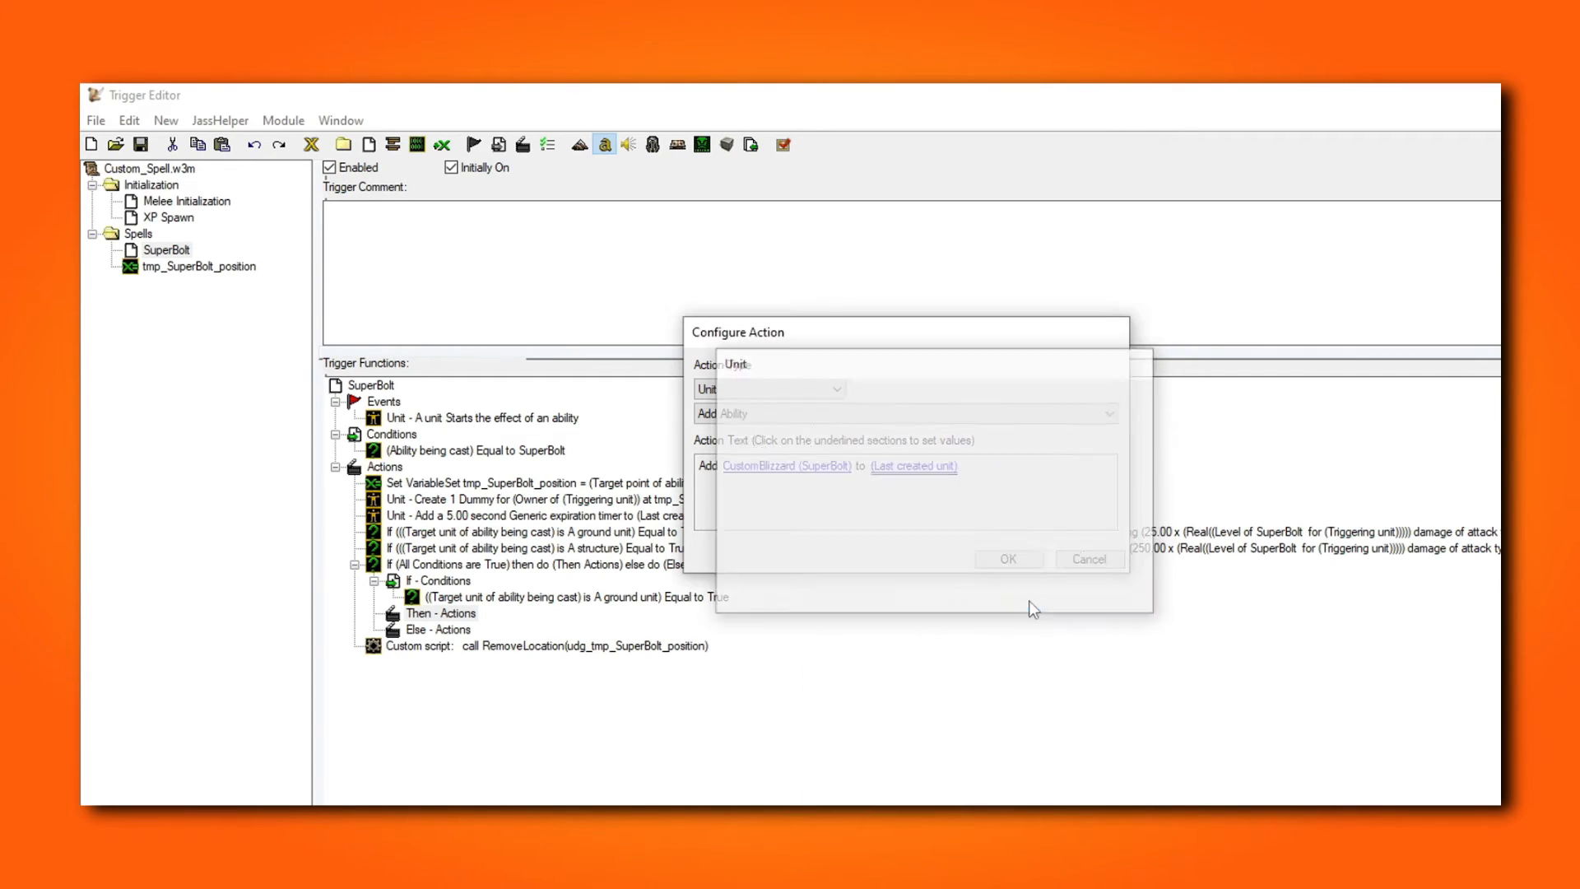
left_click(1017, 559)
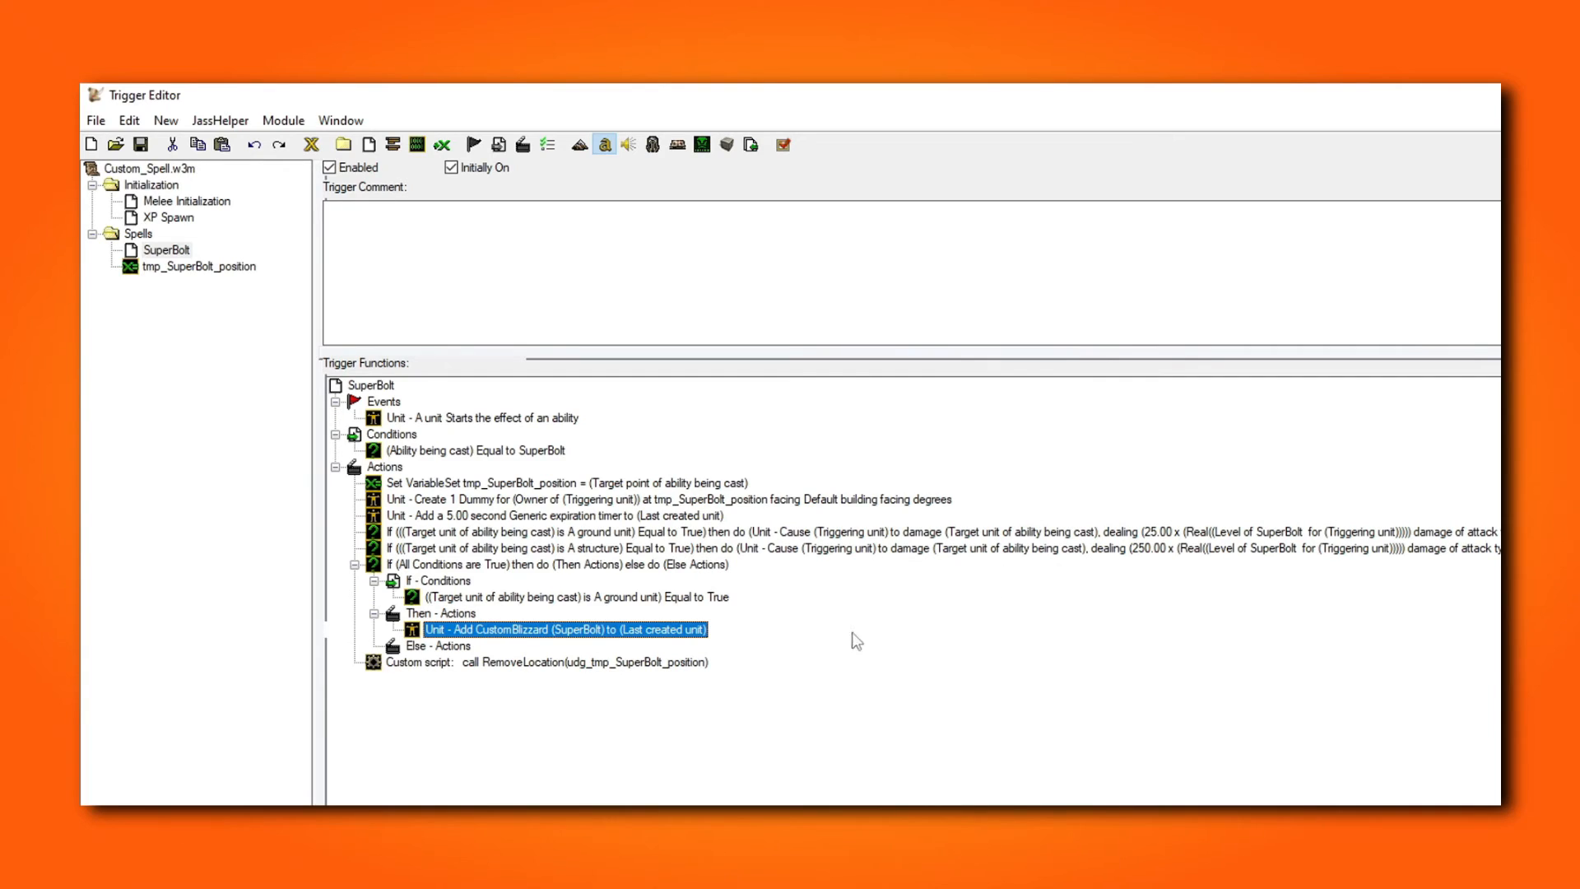
Step: Add another Unit action to the Then - Actions and choose Set Level Of Ability For Unit as its function
right_click(421, 614)
left_click(549, 803)
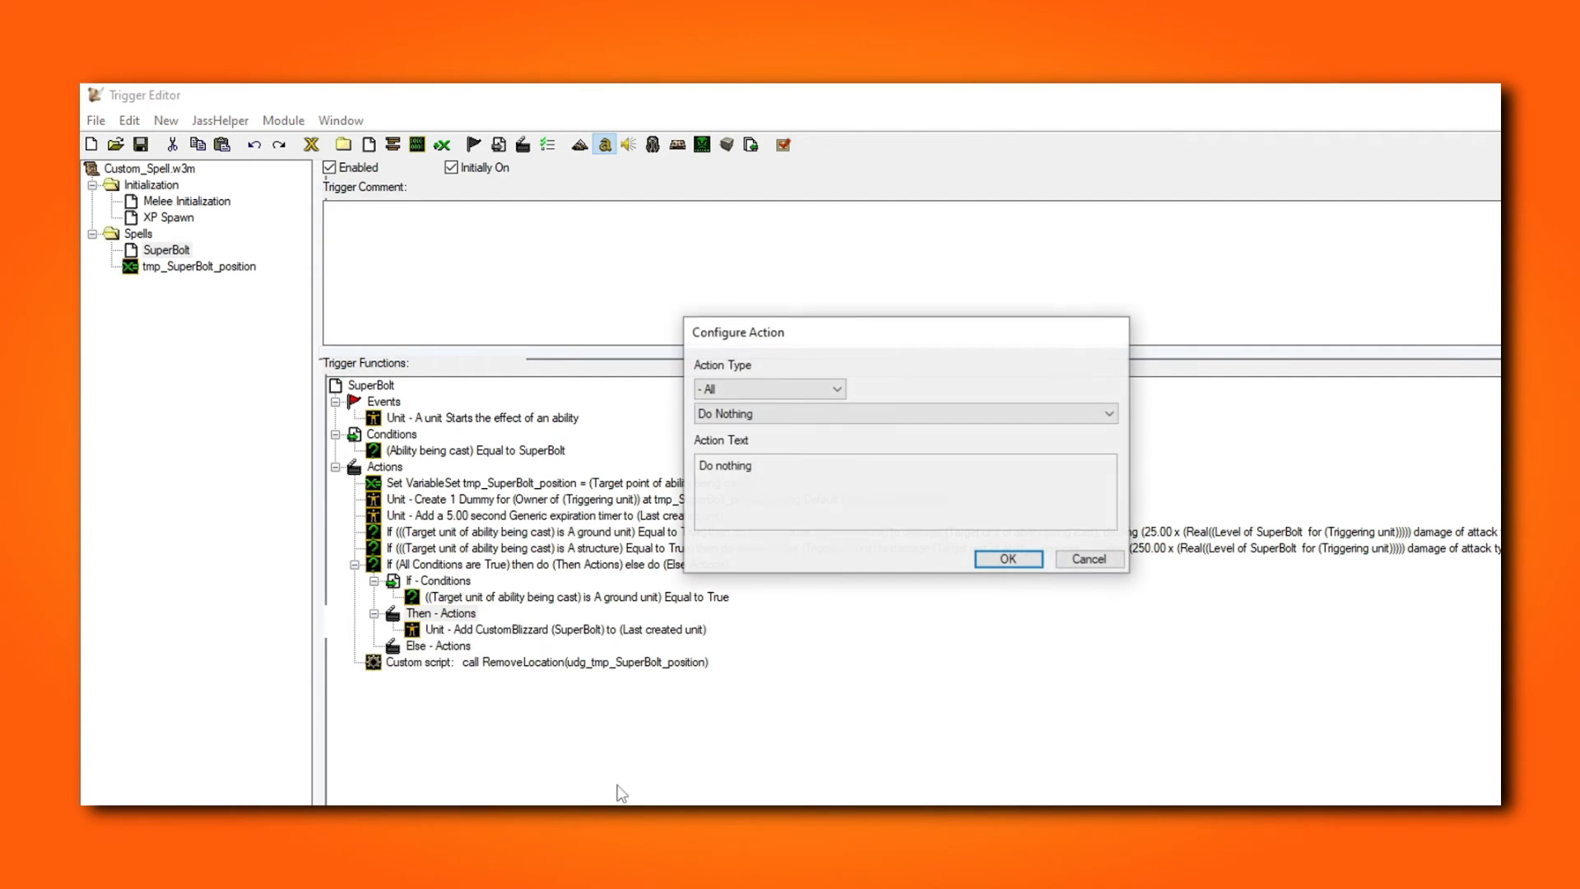
left_click(836, 389)
scroll(833, 438, "down", 3)
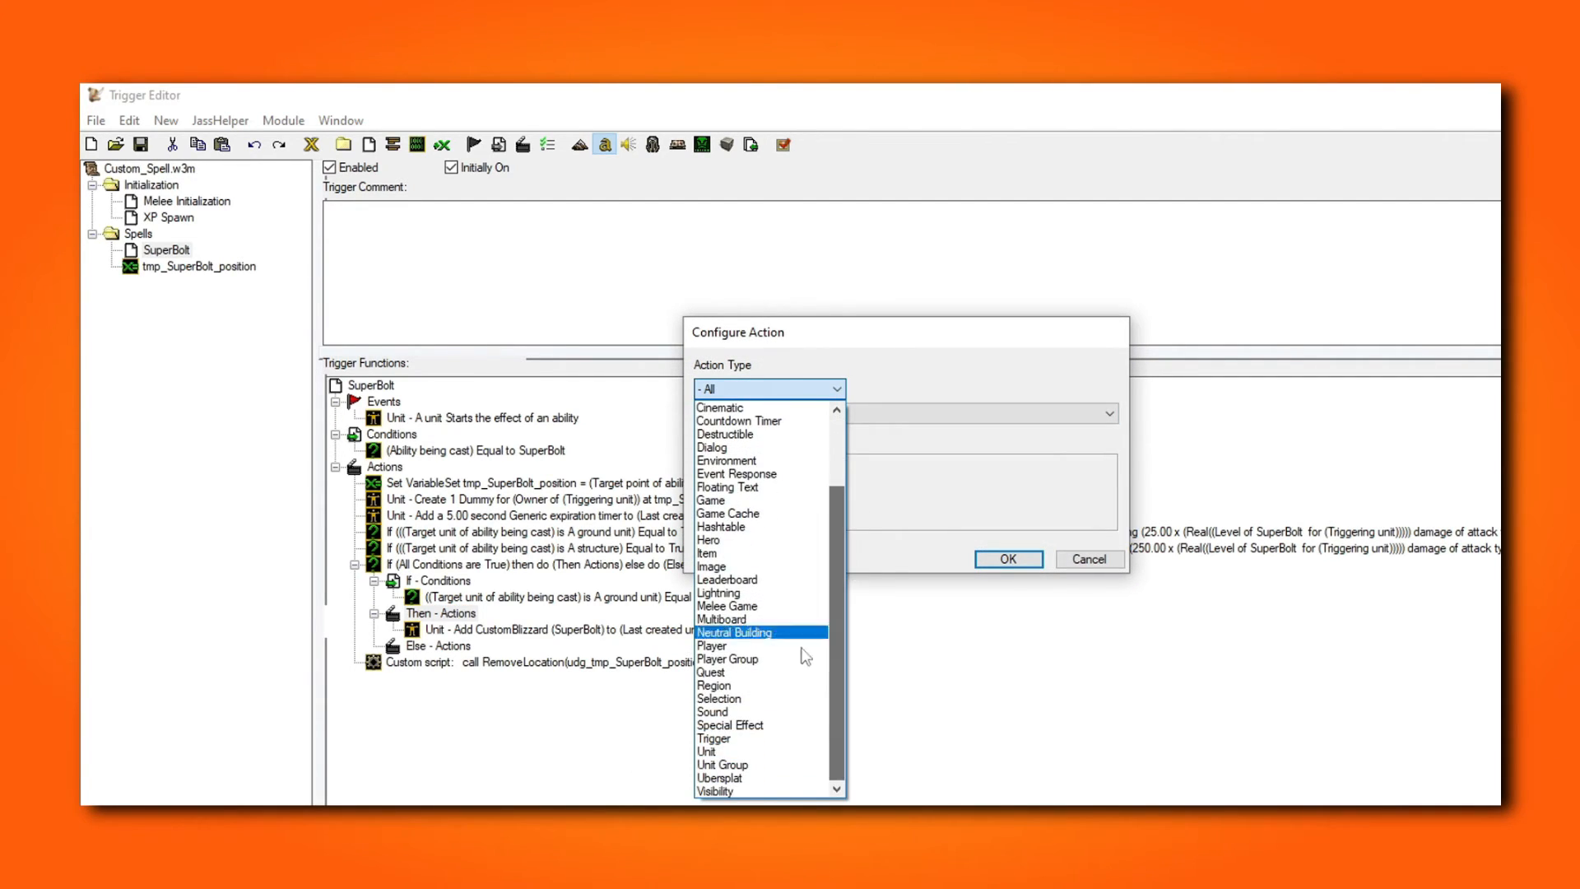
left_click(744, 745)
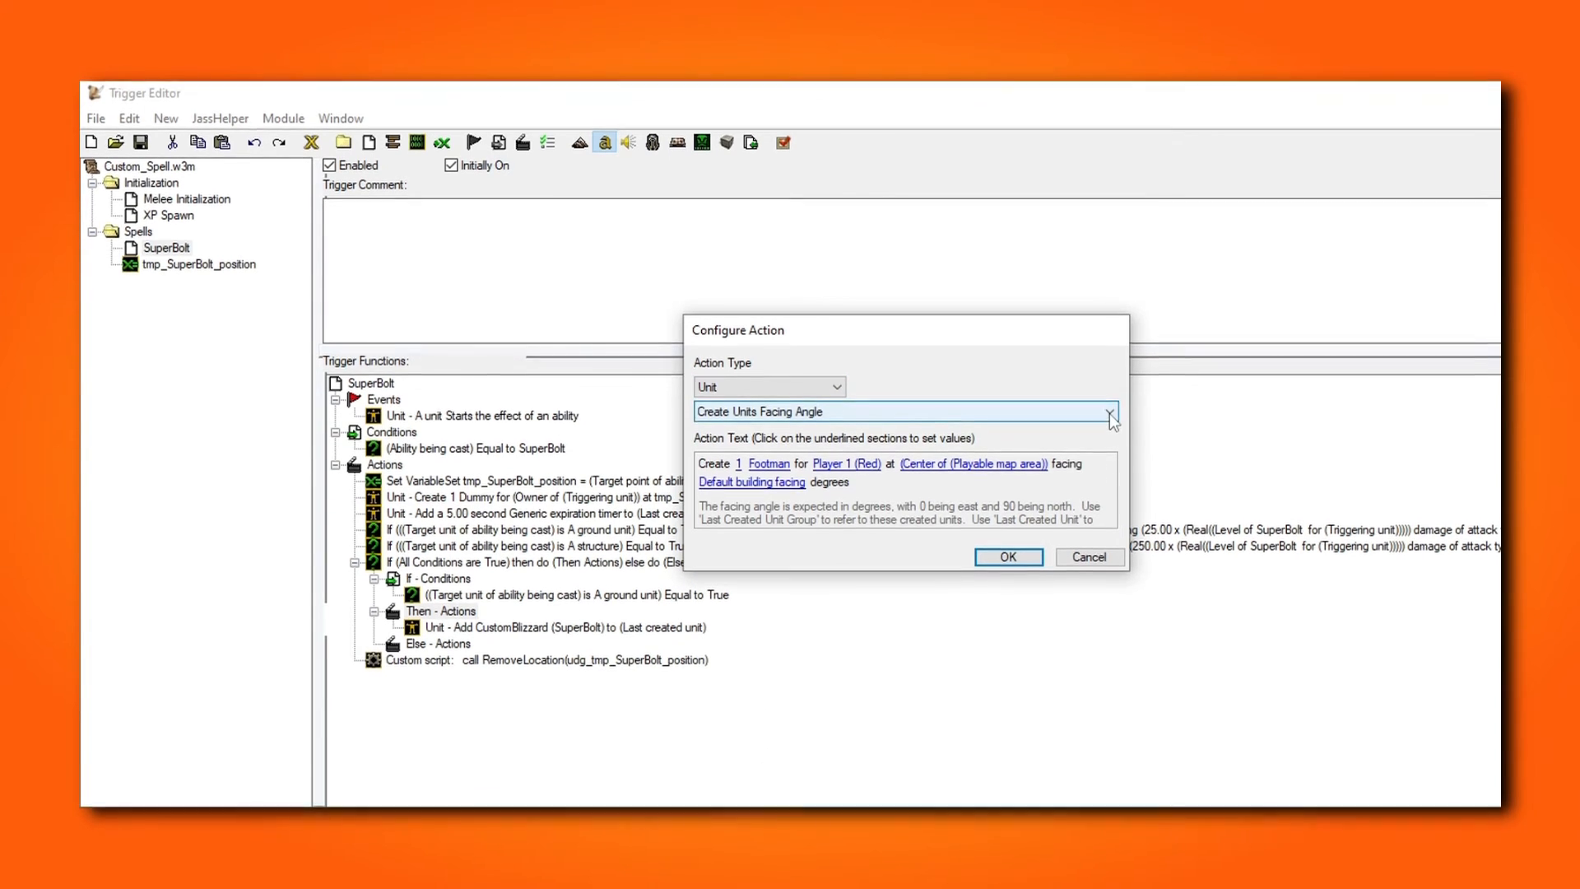
left_click(1109, 413)
left_click_drag(1110, 436, 1108, 724)
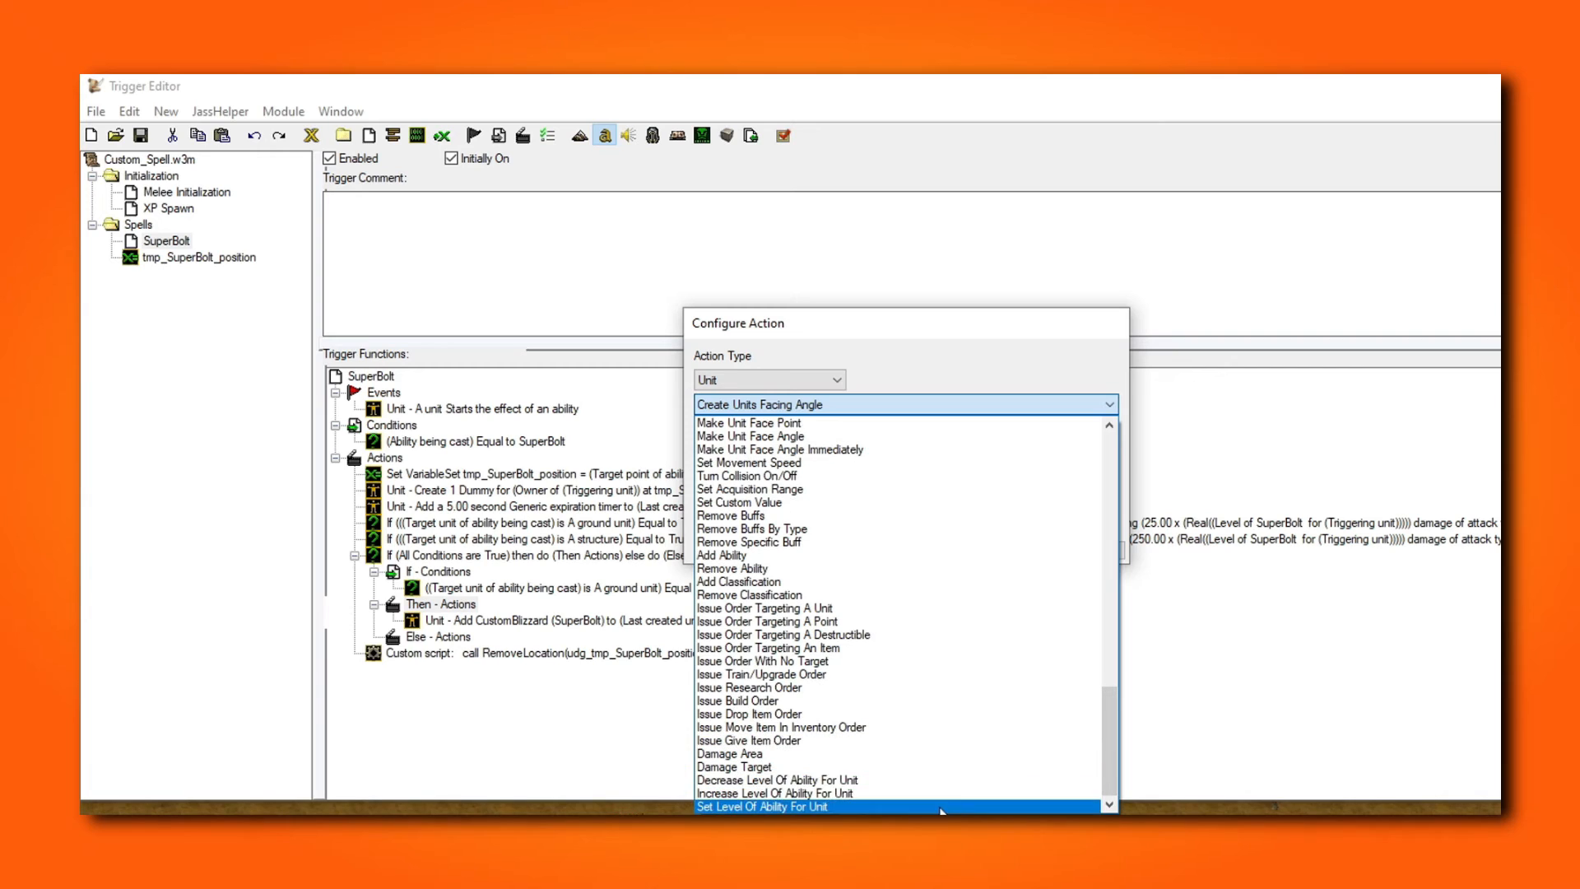
left_click(941, 806)
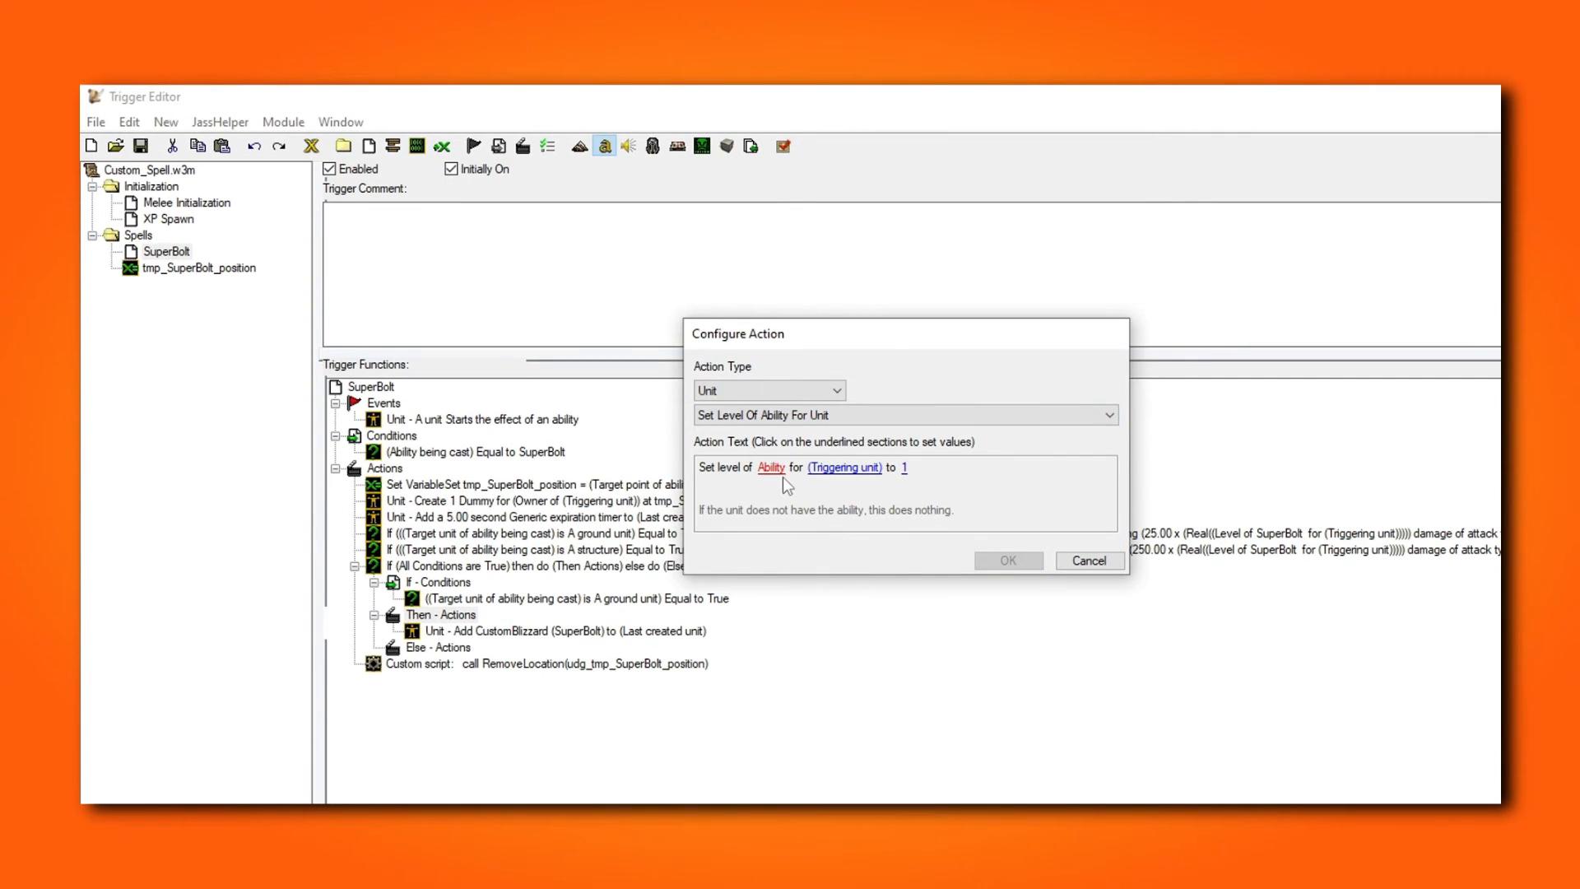
Step: Set the leveled ability to CustomBlizzard (SuperBolt) and its unit to Last Created Unit
left_click(771, 457)
left_click(897, 590)
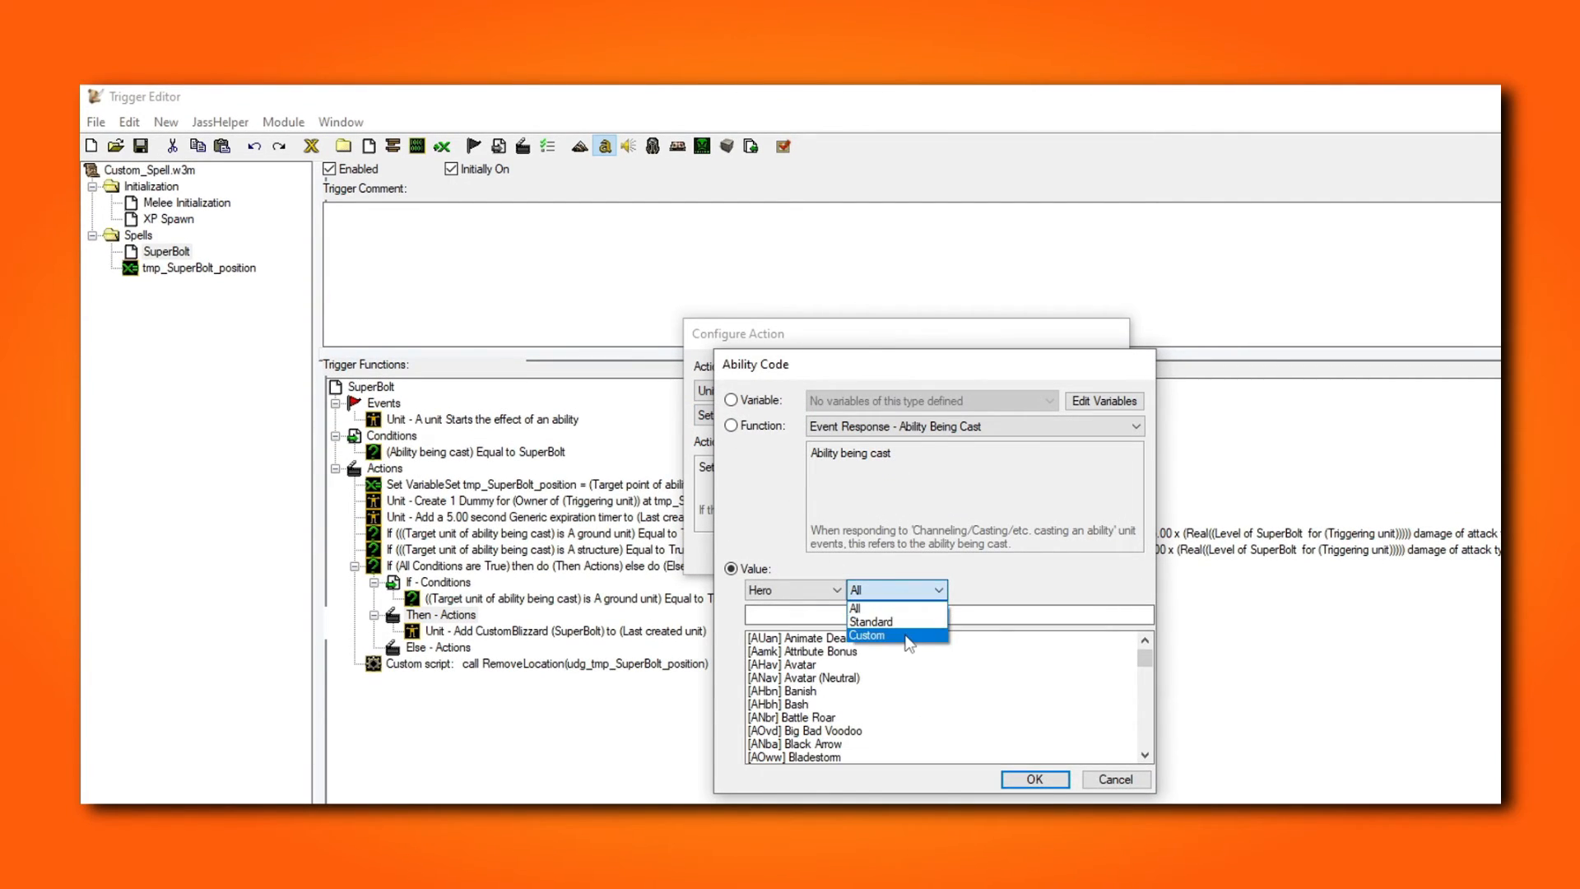
left_click(897, 623)
left_click(1026, 777)
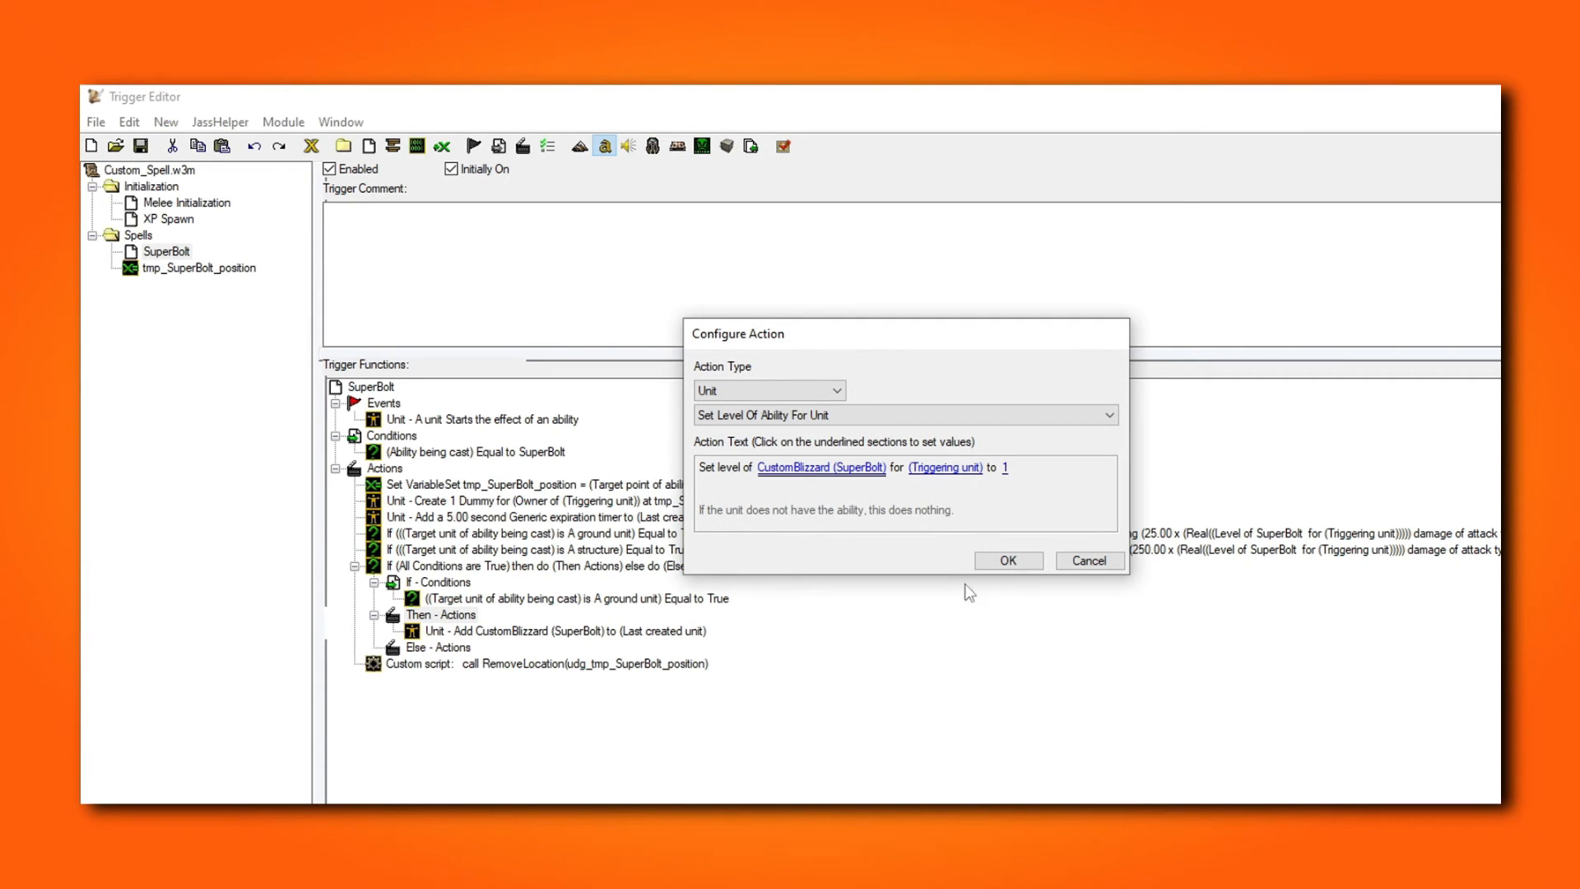
left_click(960, 469)
left_click(1004, 454)
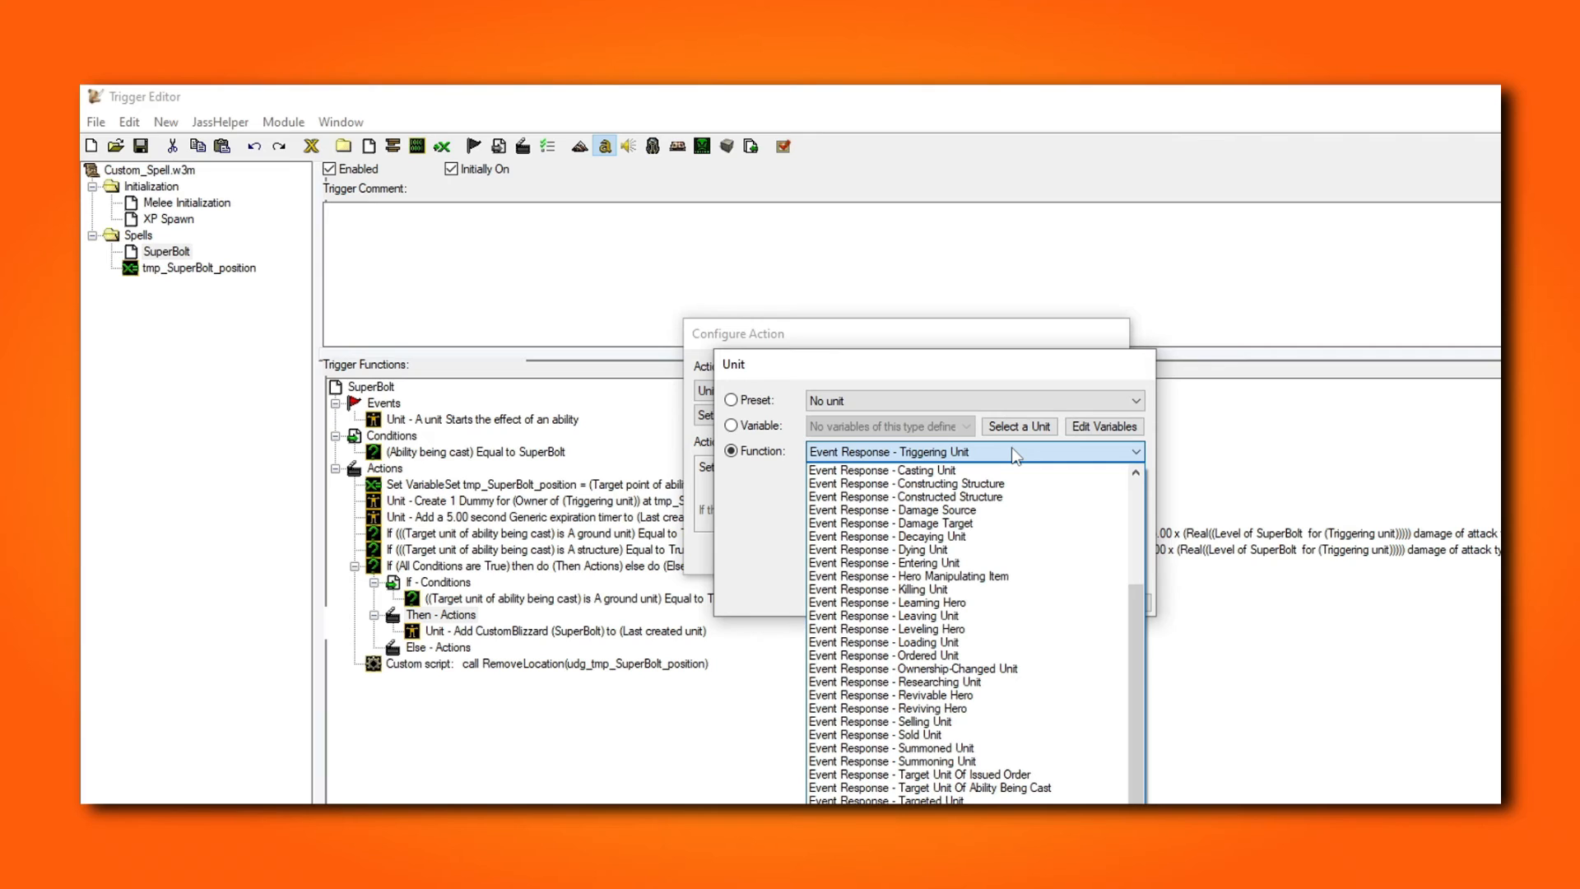
scroll(1020, 589, "up", 4)
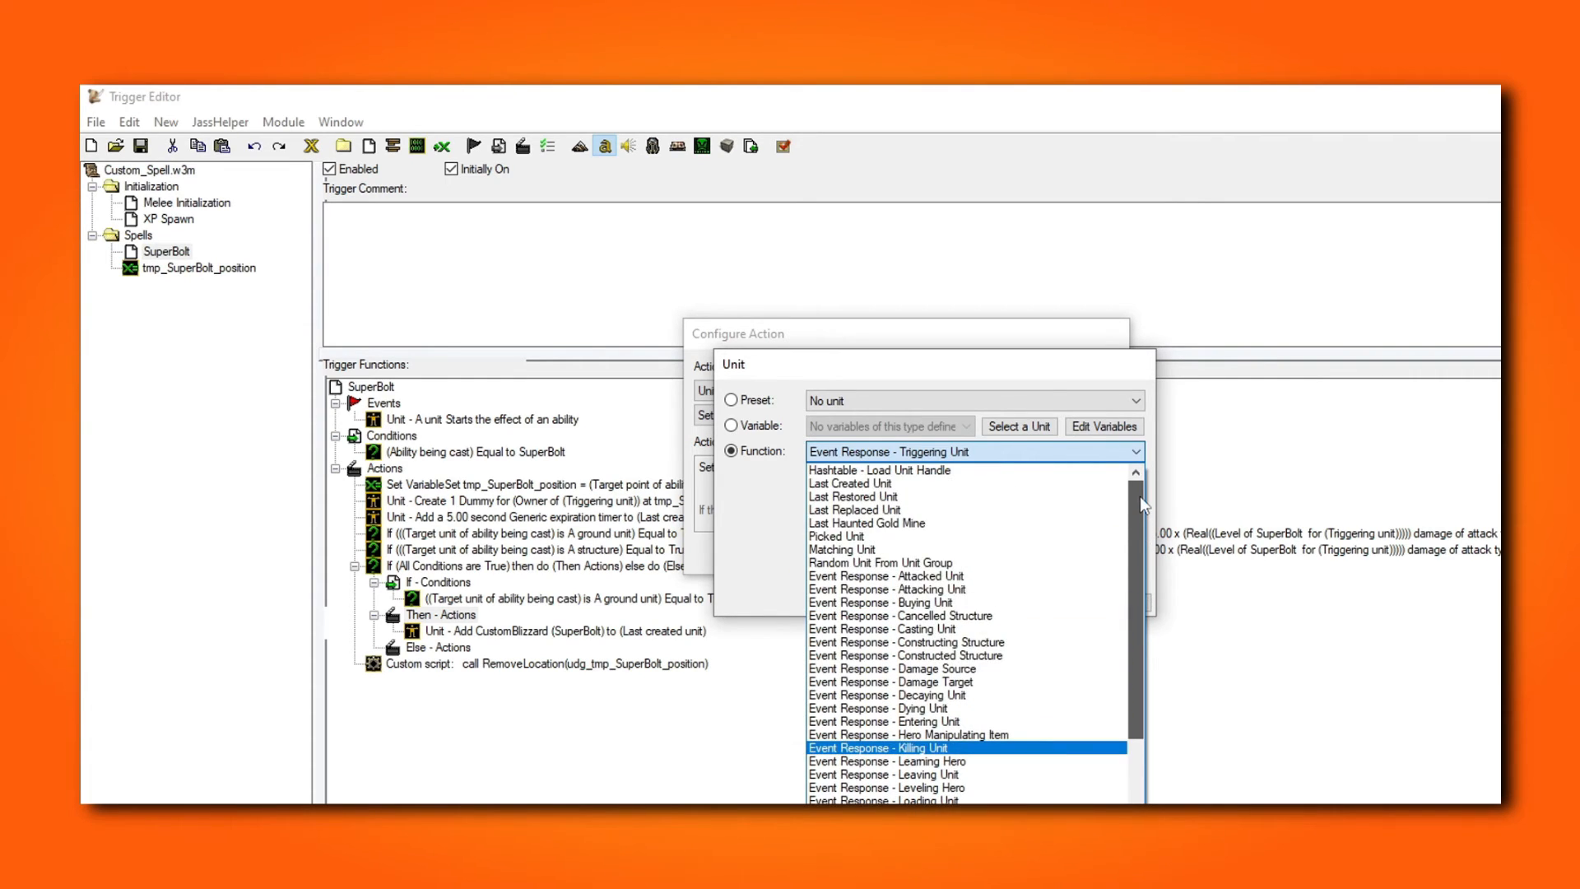
left_click(1037, 484)
left_click(1039, 601)
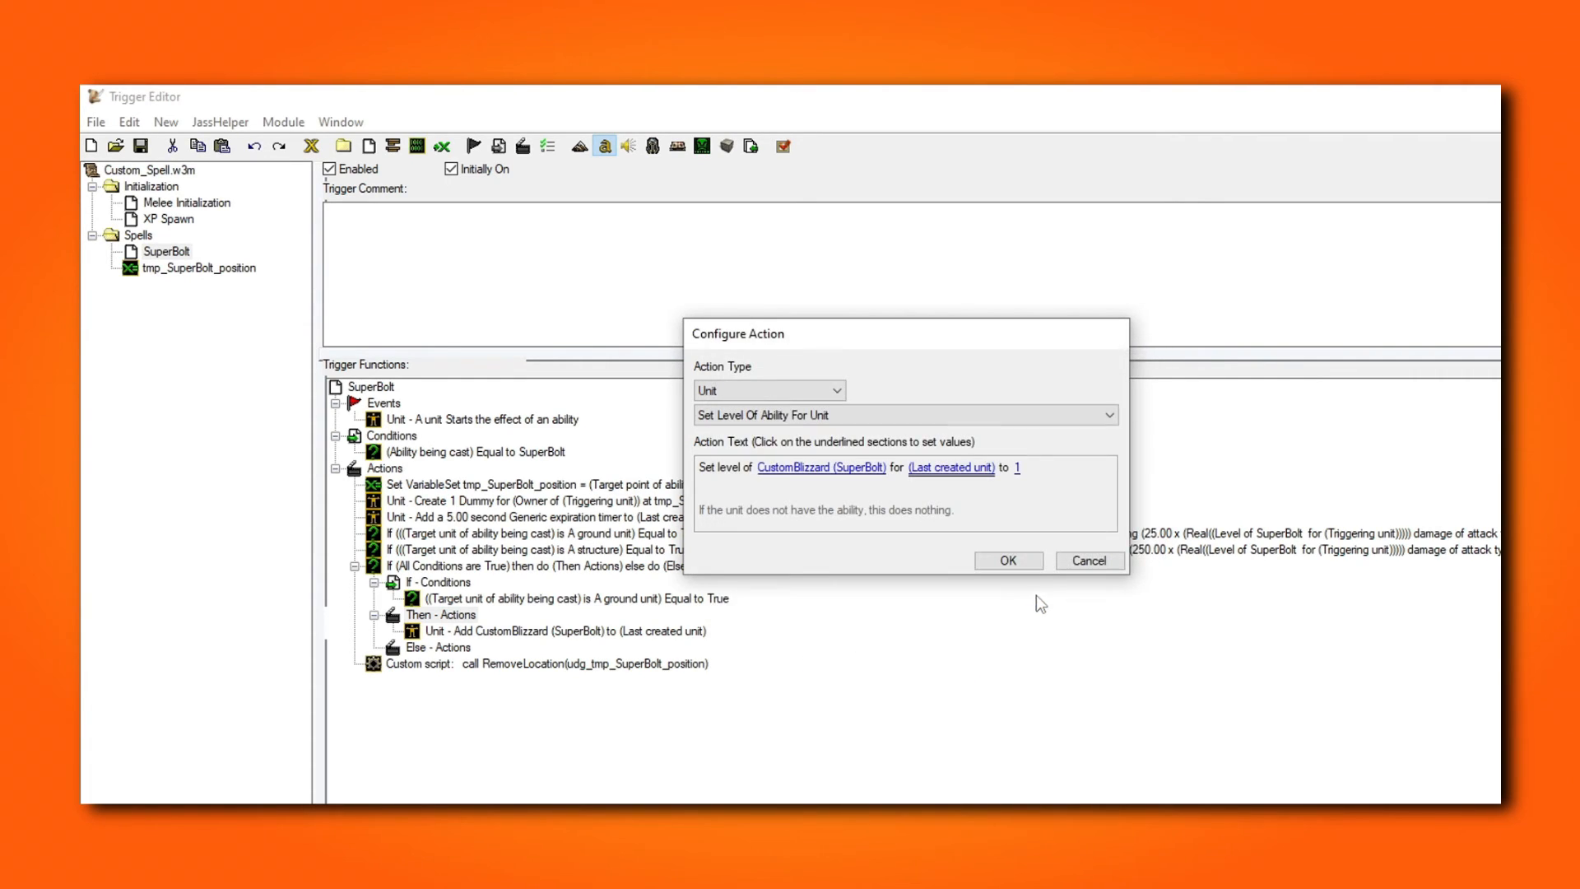
Step: Define the new ability level in the Set Level action with the function Unit - Level Of Ability For Unit
left_click(1019, 467)
left_click(1057, 426)
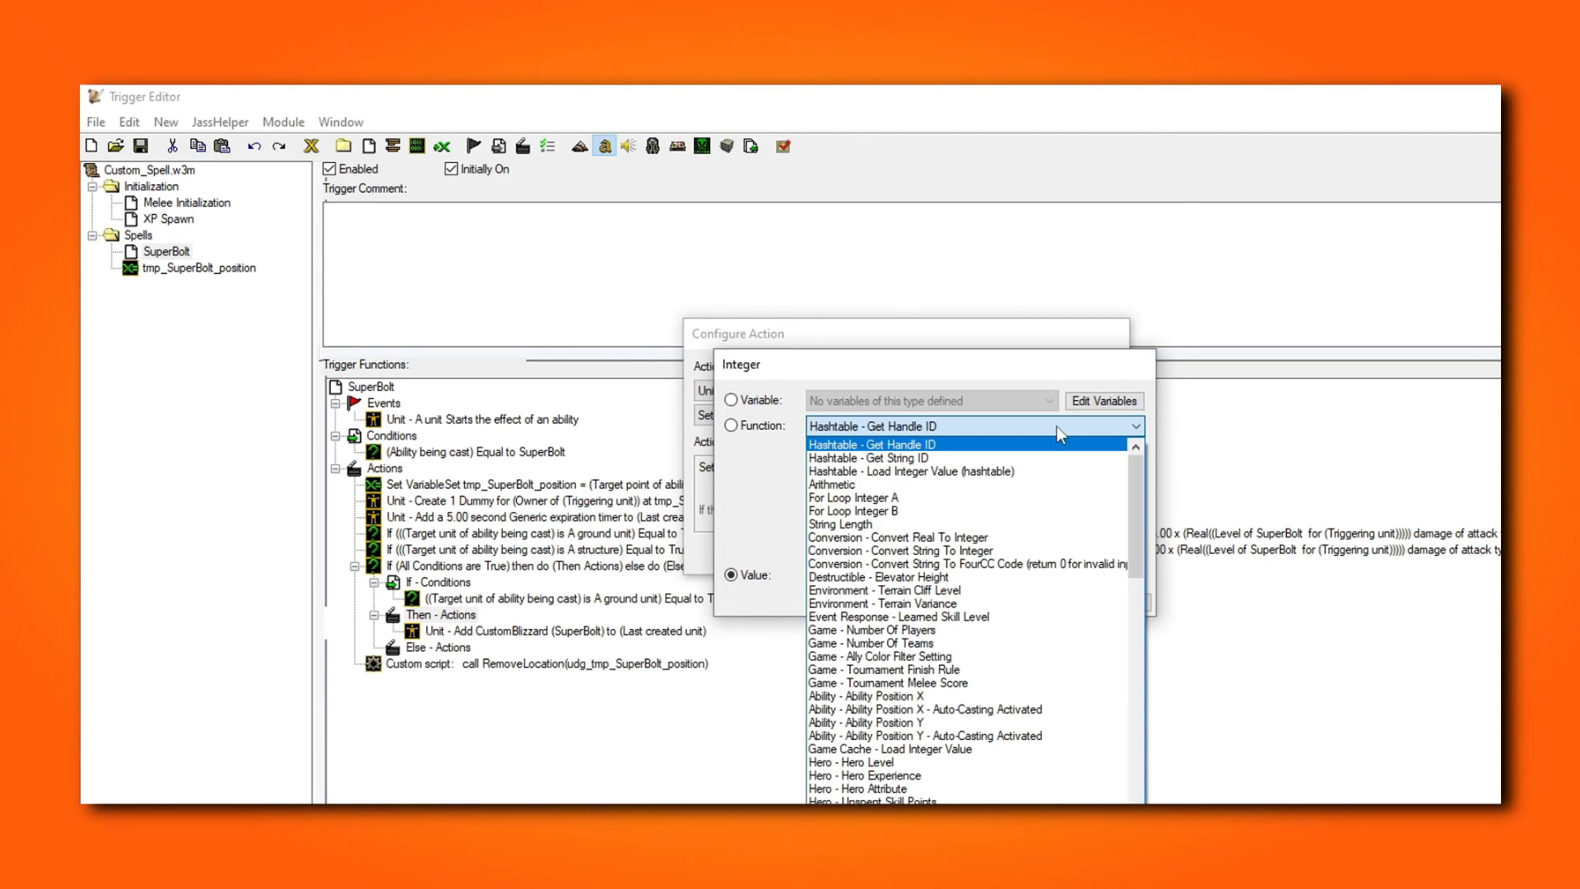
left_click_drag(1130, 491, 1137, 664)
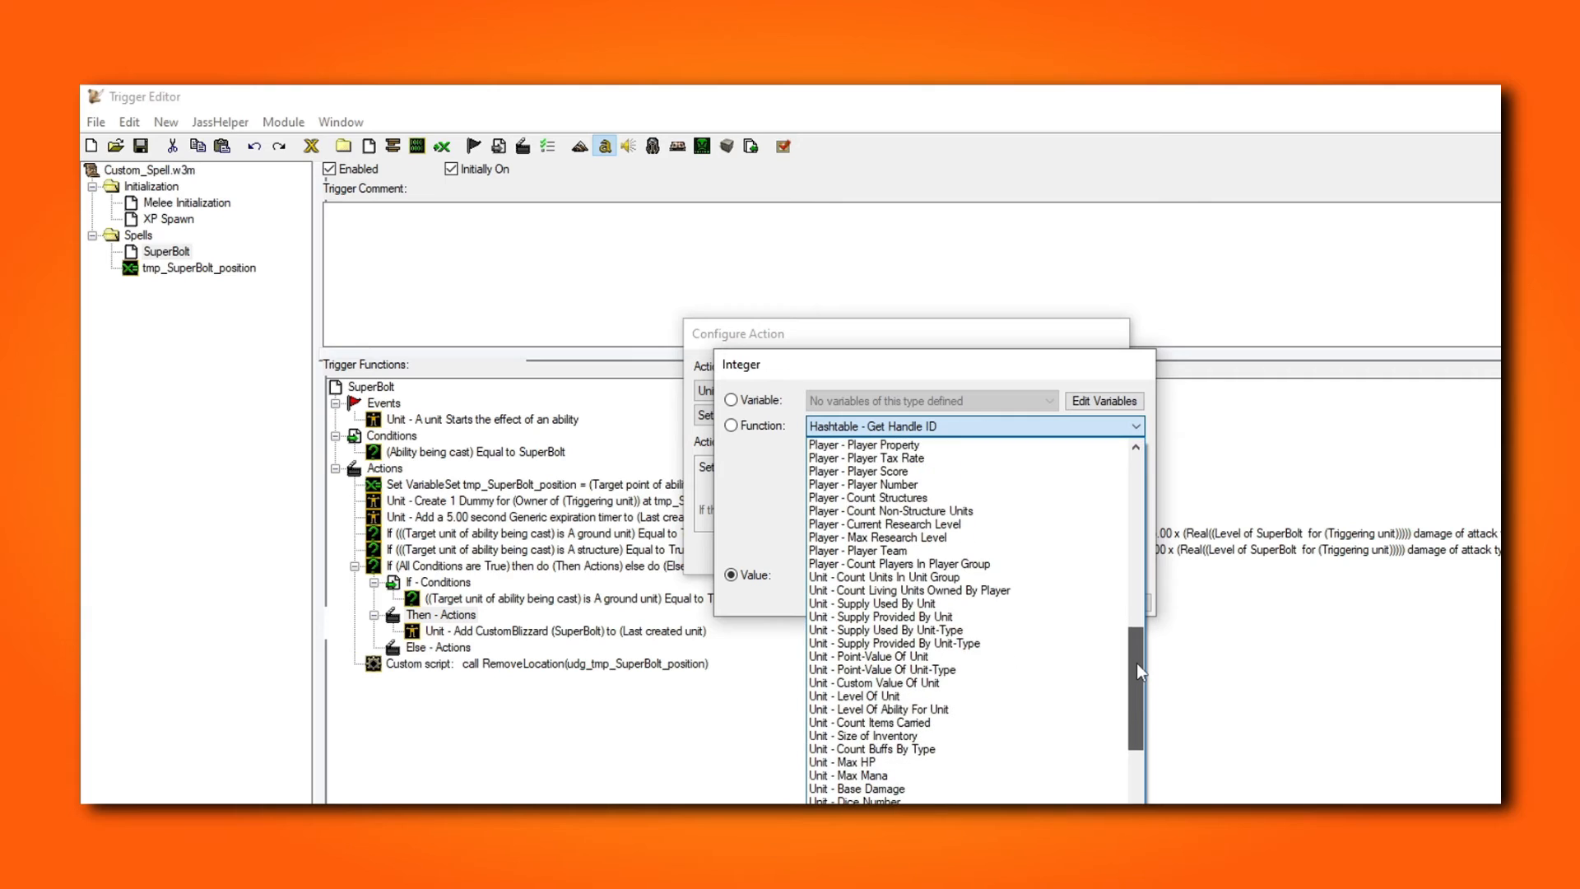
left_click(1036, 709)
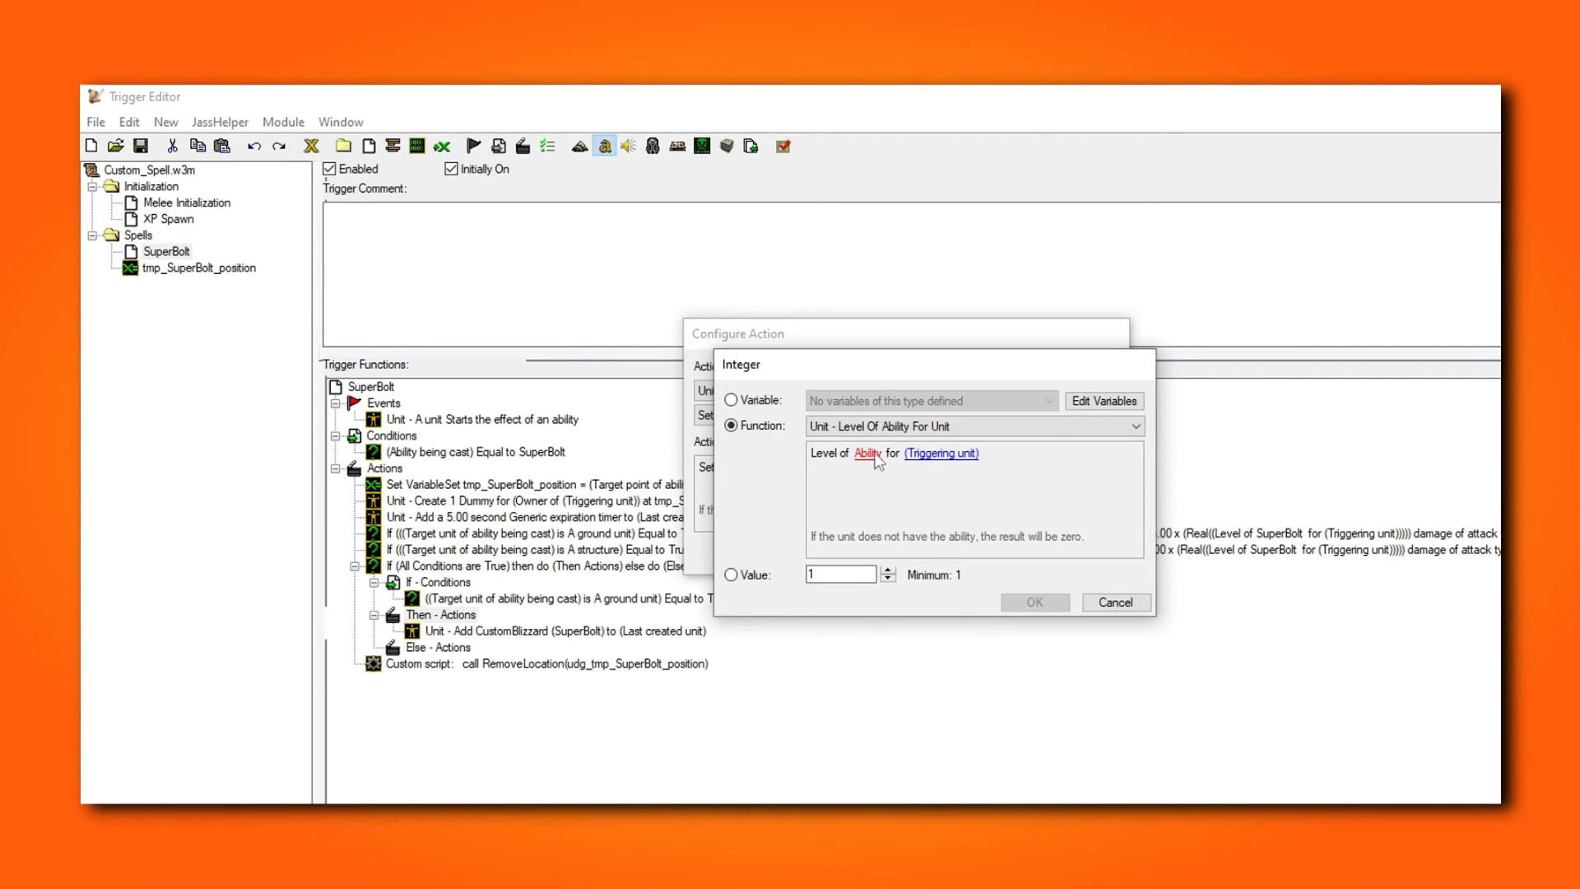
Step: Take the level from the triggering unit's SuperBolt ability, and place the accepted action below the Add CustomBlizzard action
left_click(874, 457)
left_click(925, 620)
left_click(918, 668)
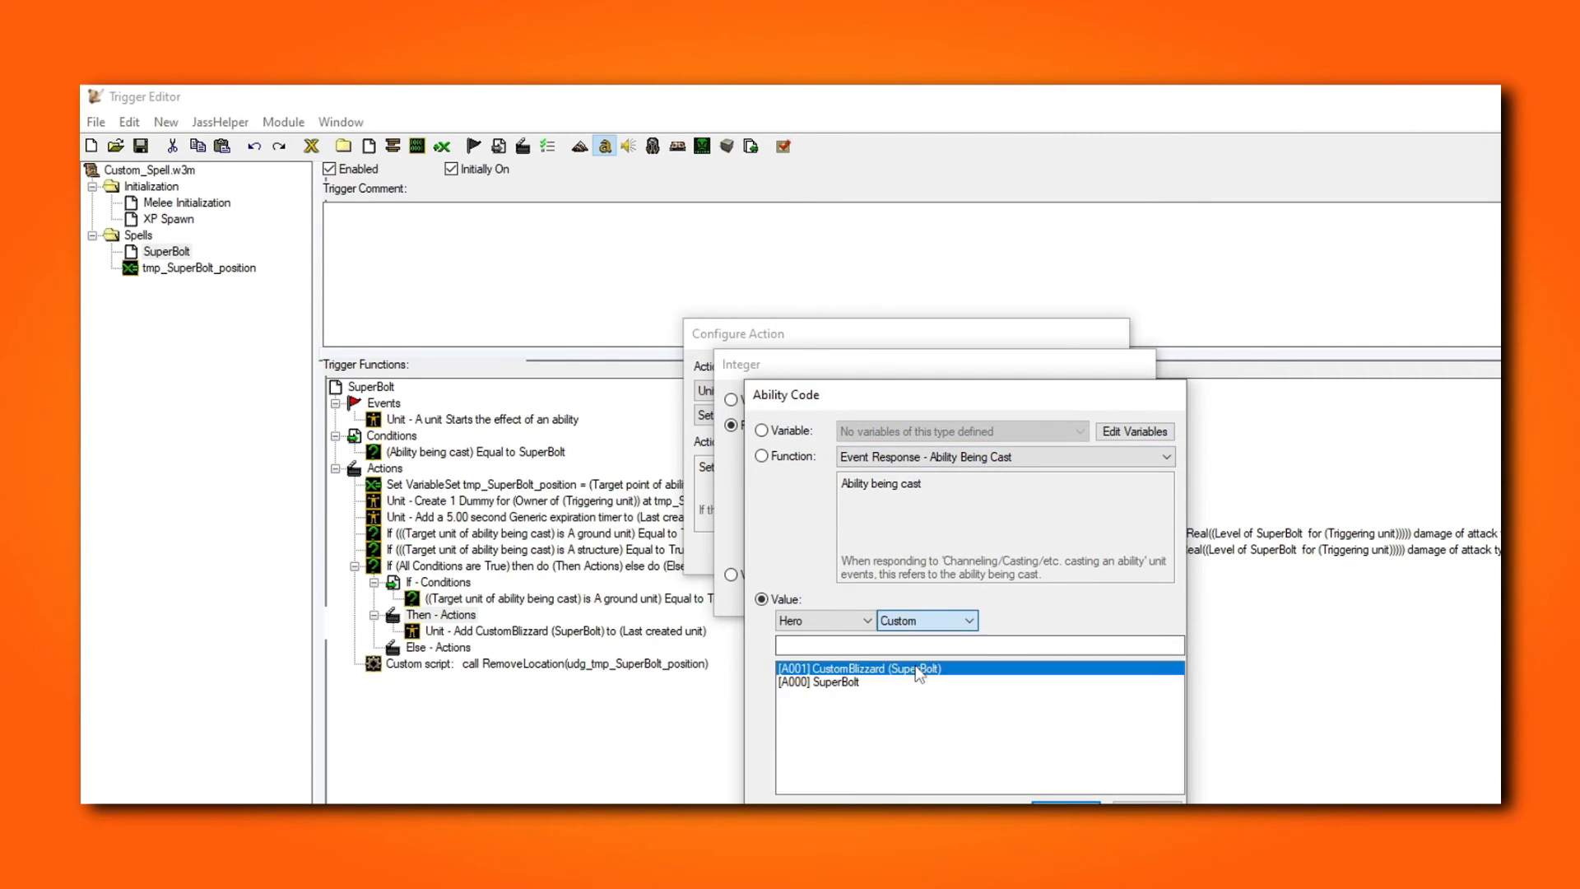
left_click(823, 683)
left_click(1043, 798)
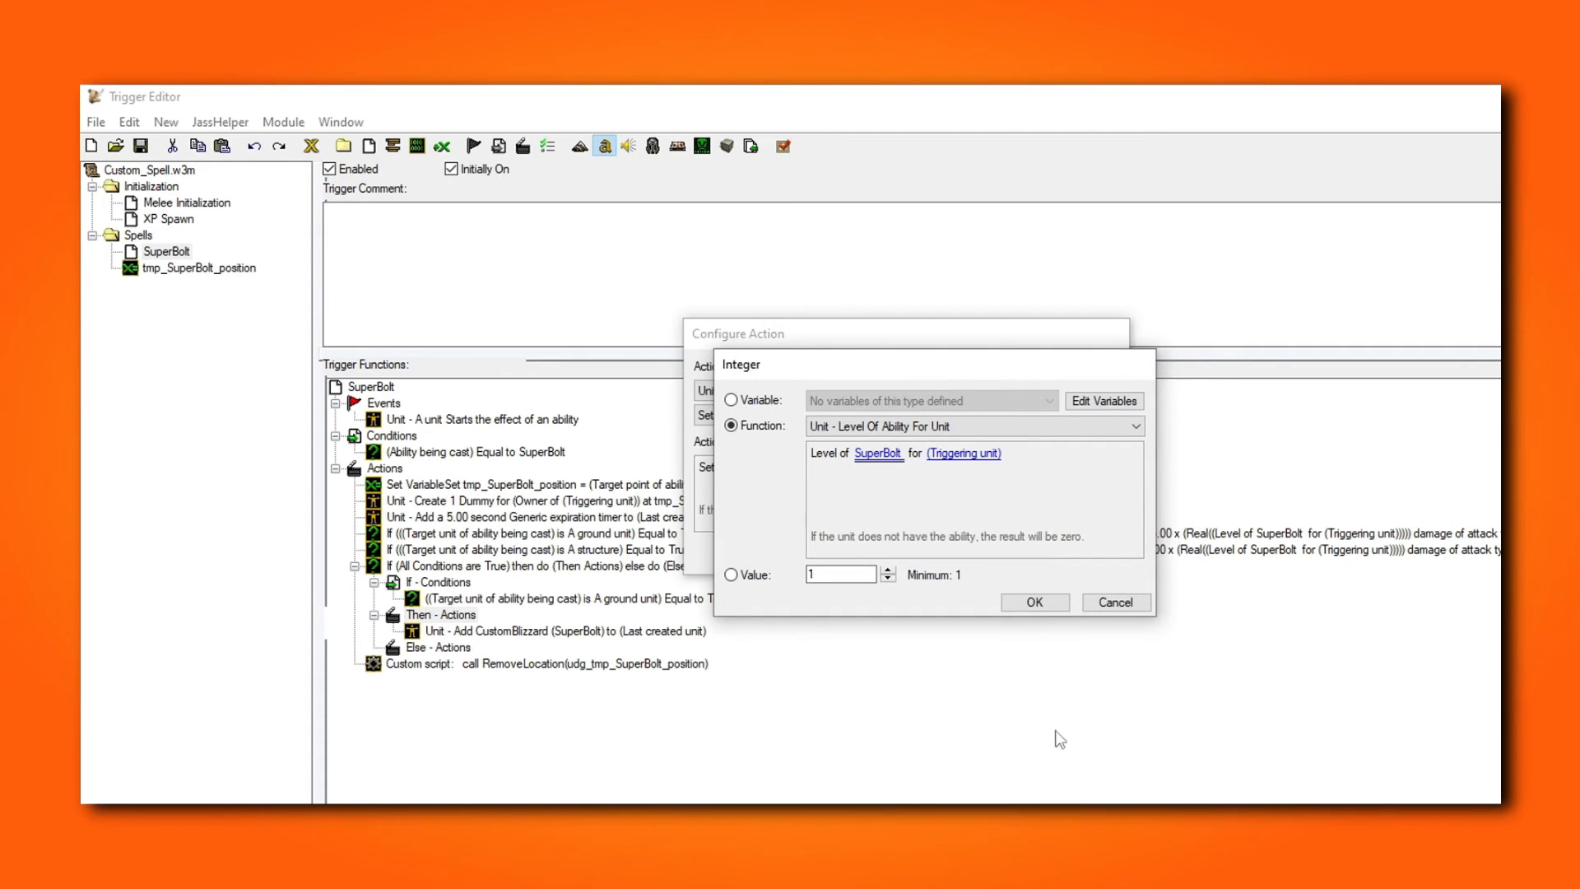
left_click(1024, 609)
left_click(1009, 562)
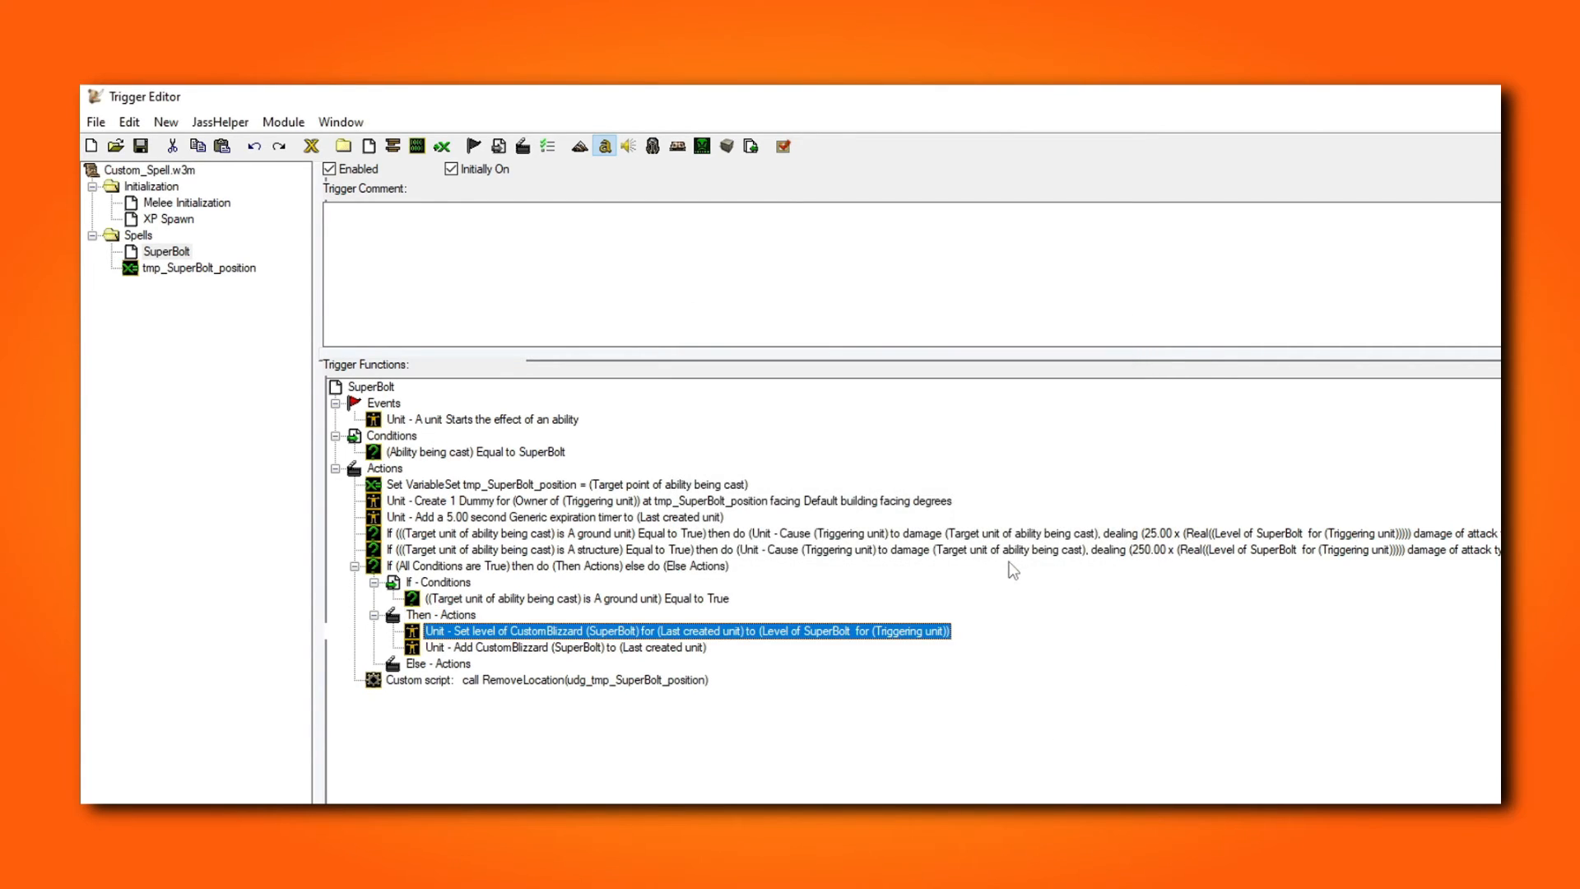
left_click_drag(756, 632, 756, 663)
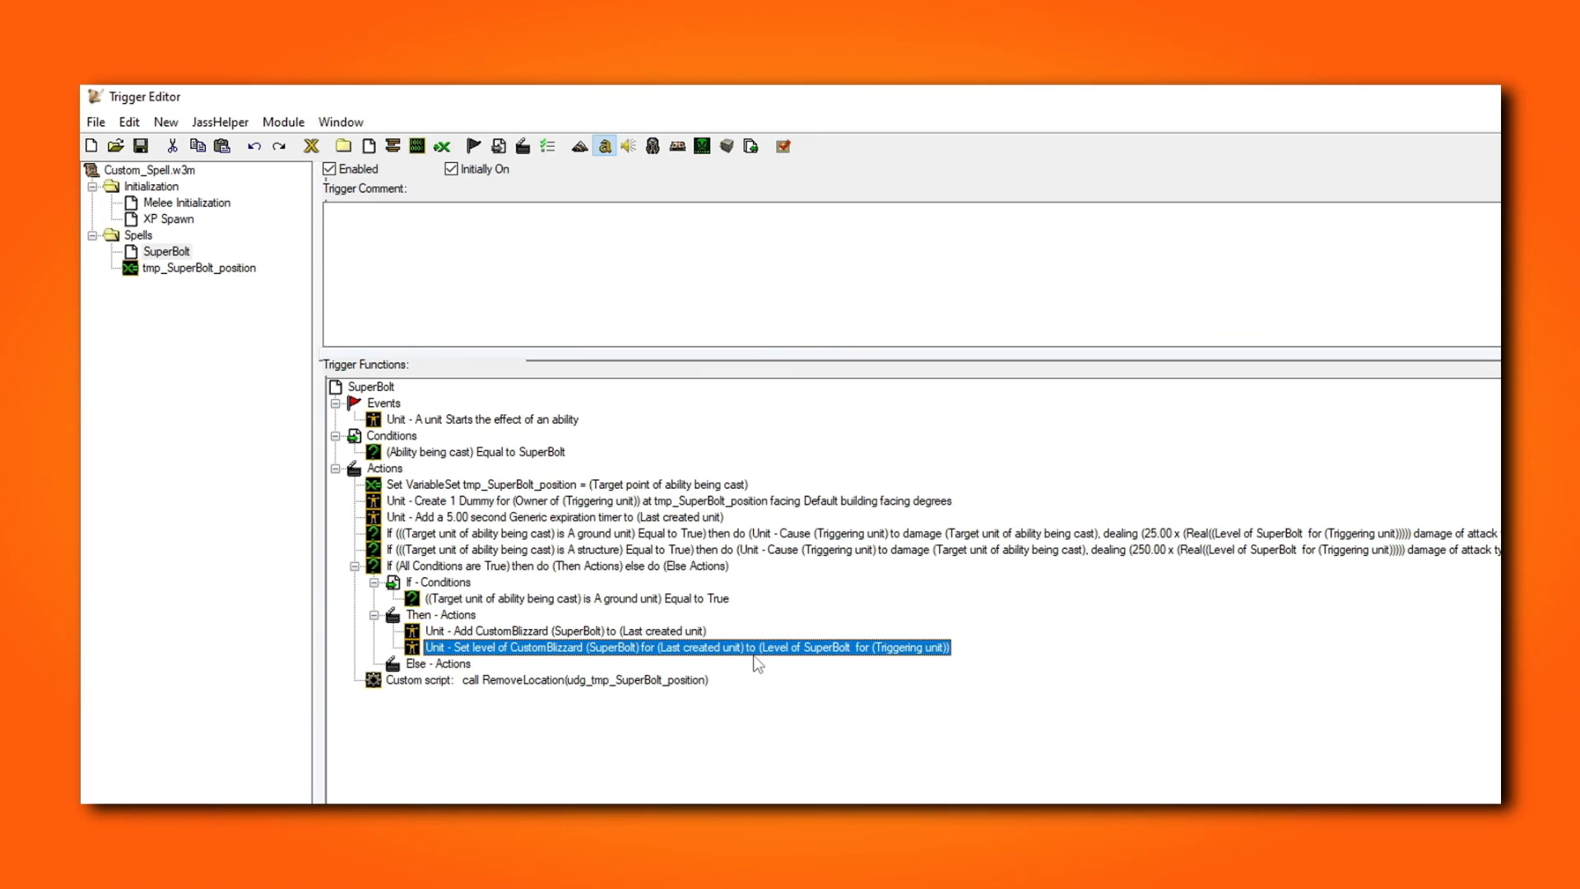
Step: Add another Unit action to the Then - Actions and choose Issue Order Targeting A Point as its function
right_click(453, 616)
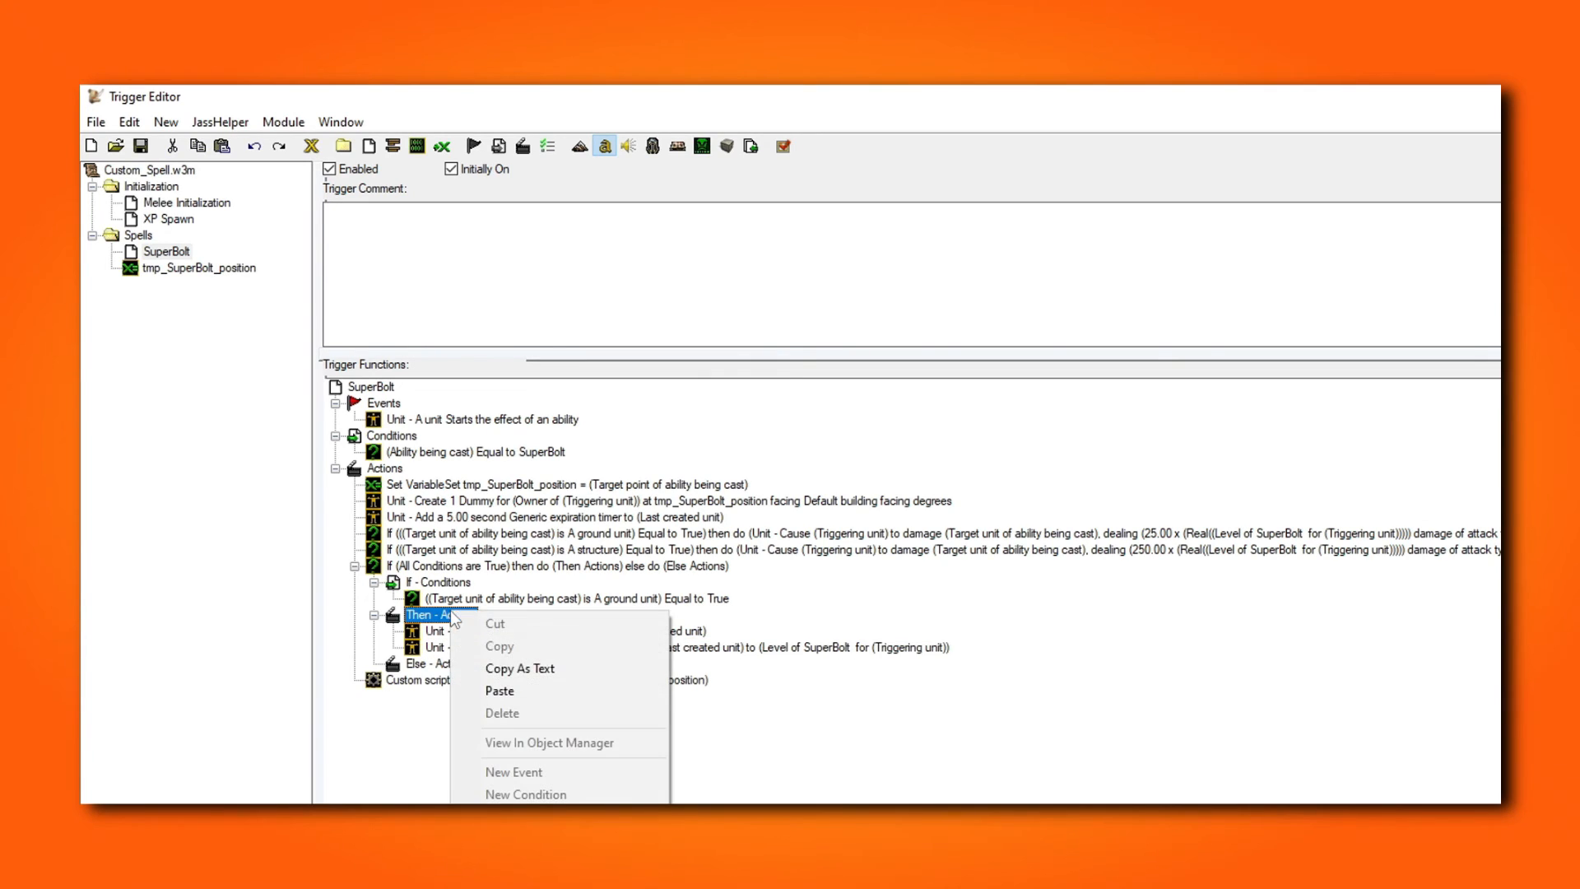
left_click(494, 794)
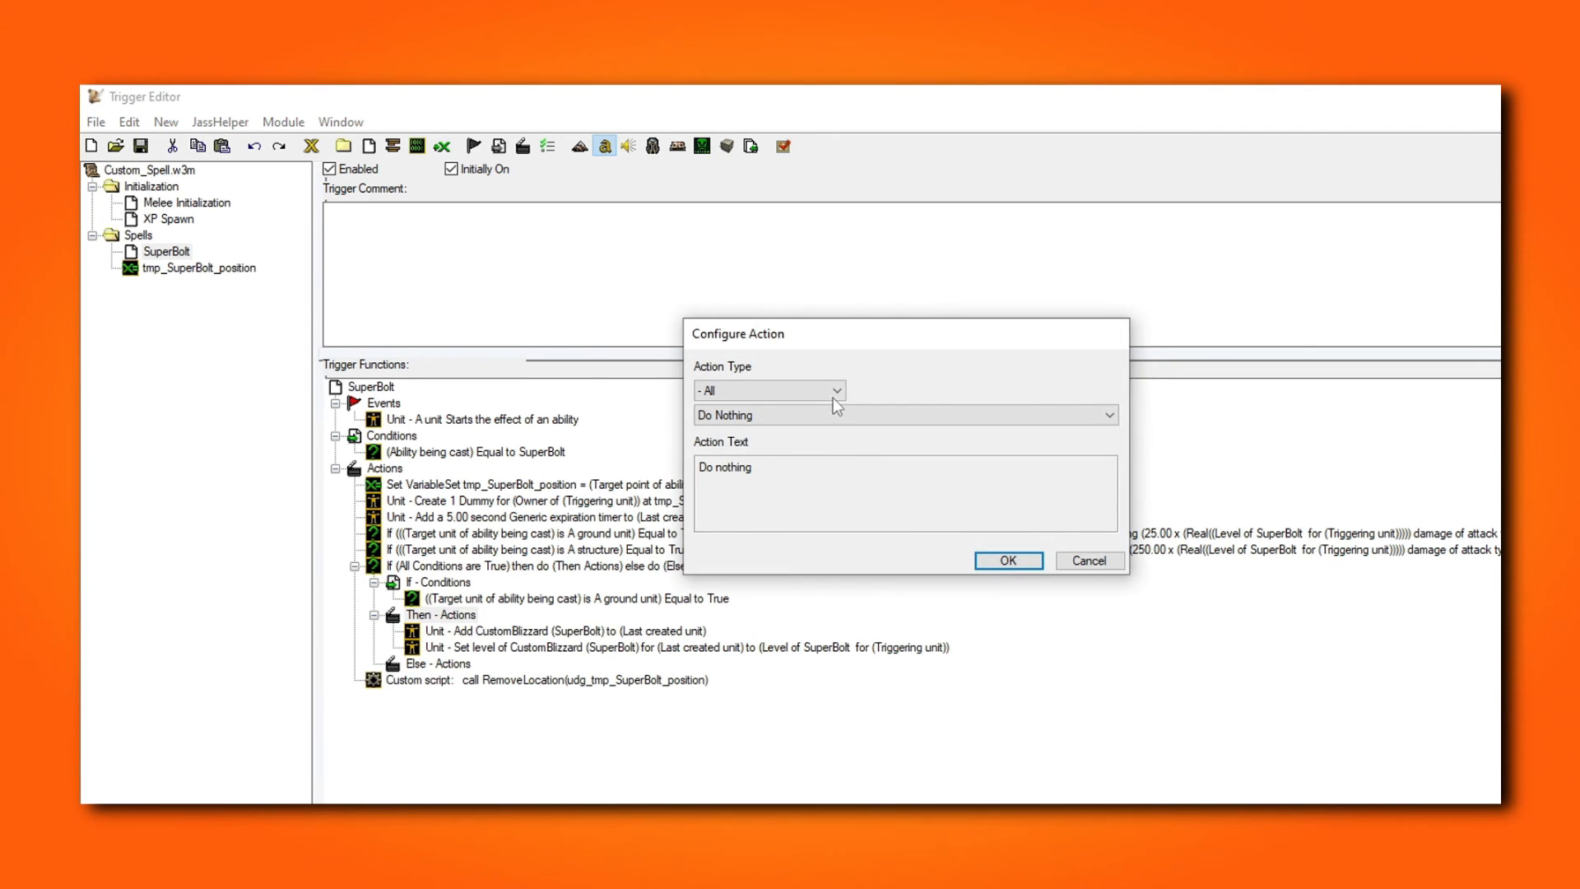
left_click(837, 392)
scroll(841, 433, "down", 3)
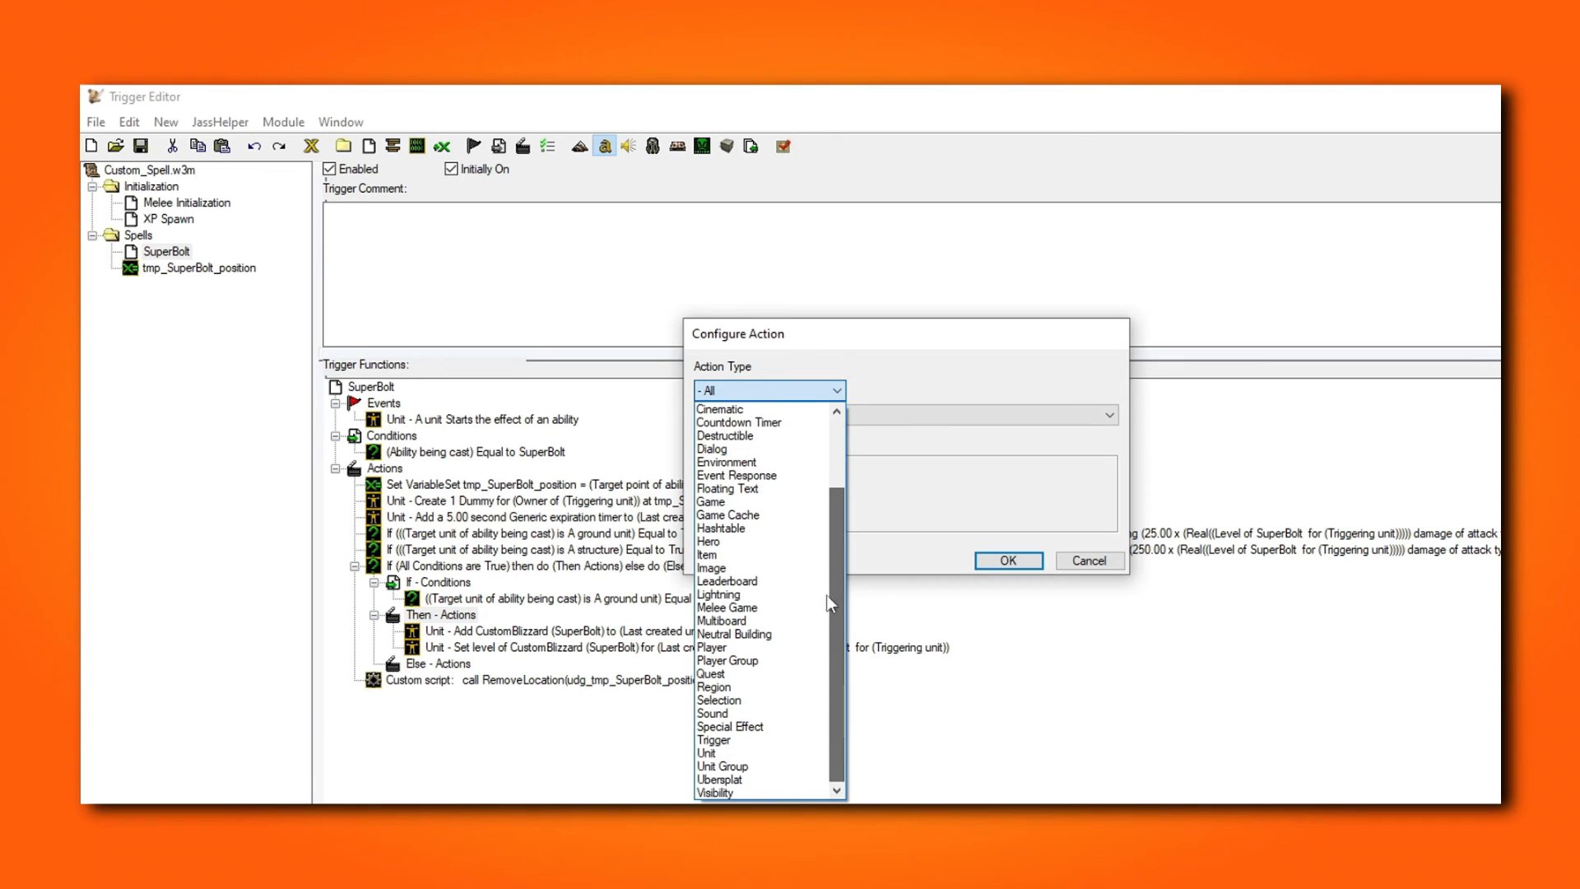
left_click(765, 746)
left_click(1108, 415)
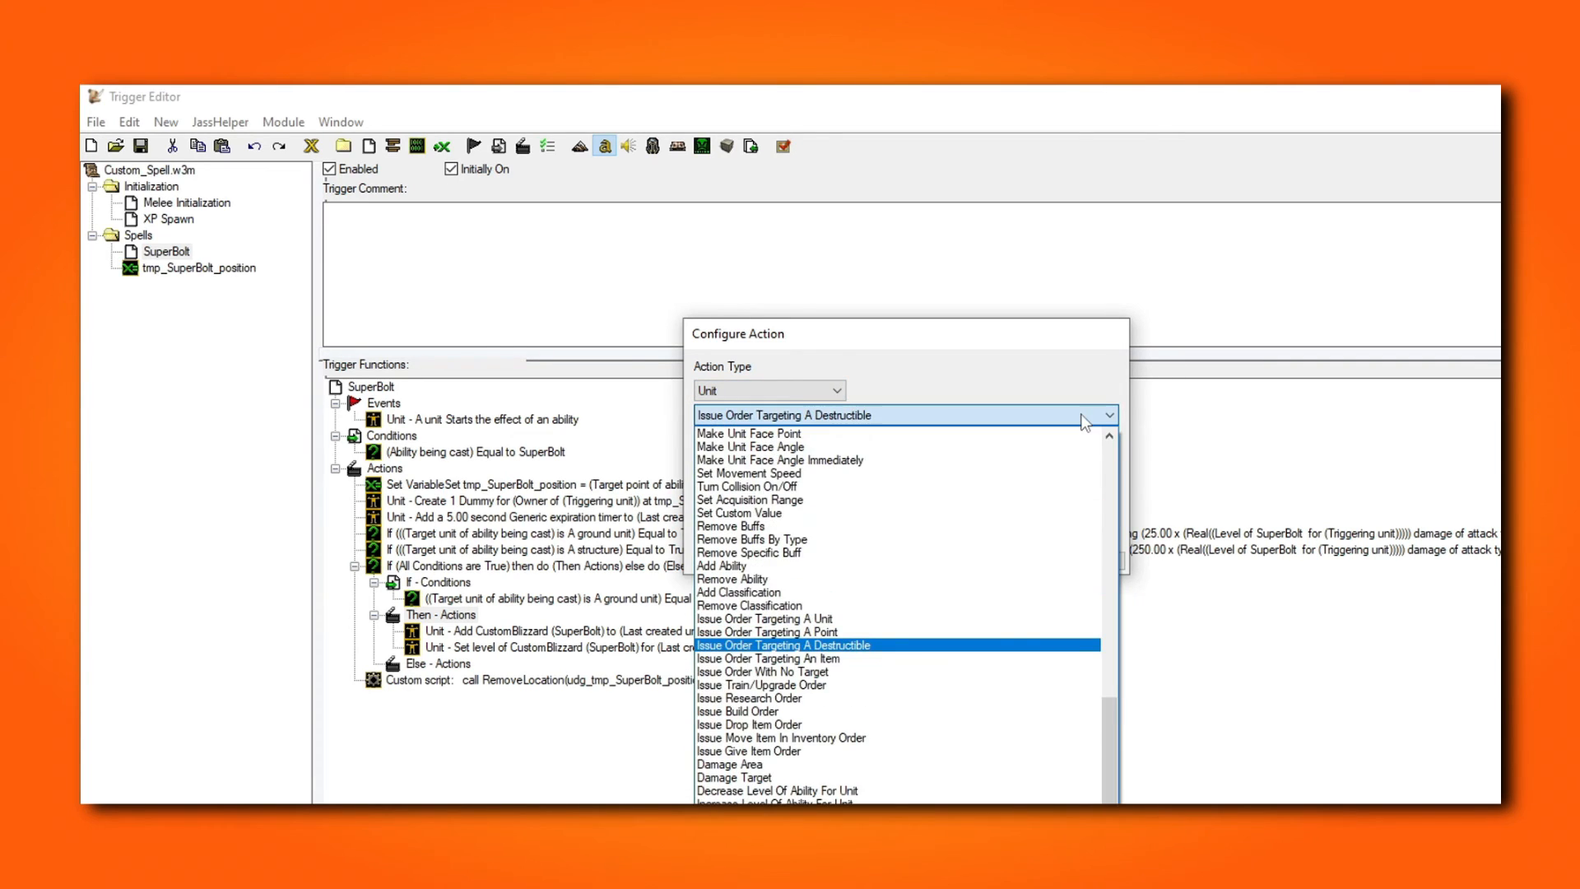
left_click(941, 632)
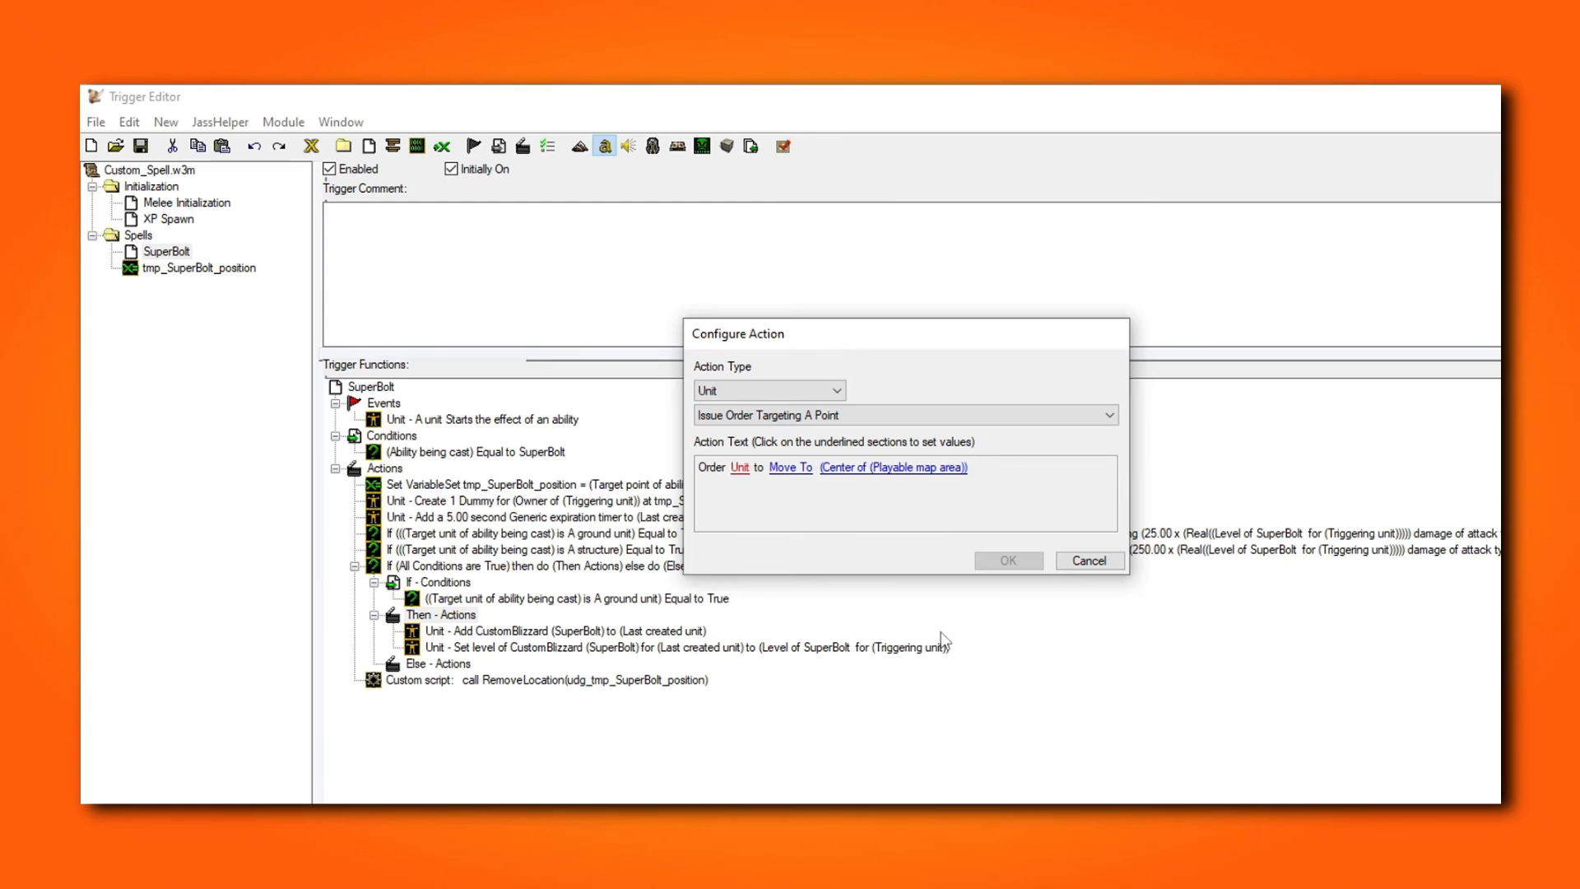
Step: Set the issued order to Human Archmage - Blizzard
left_click(791, 467)
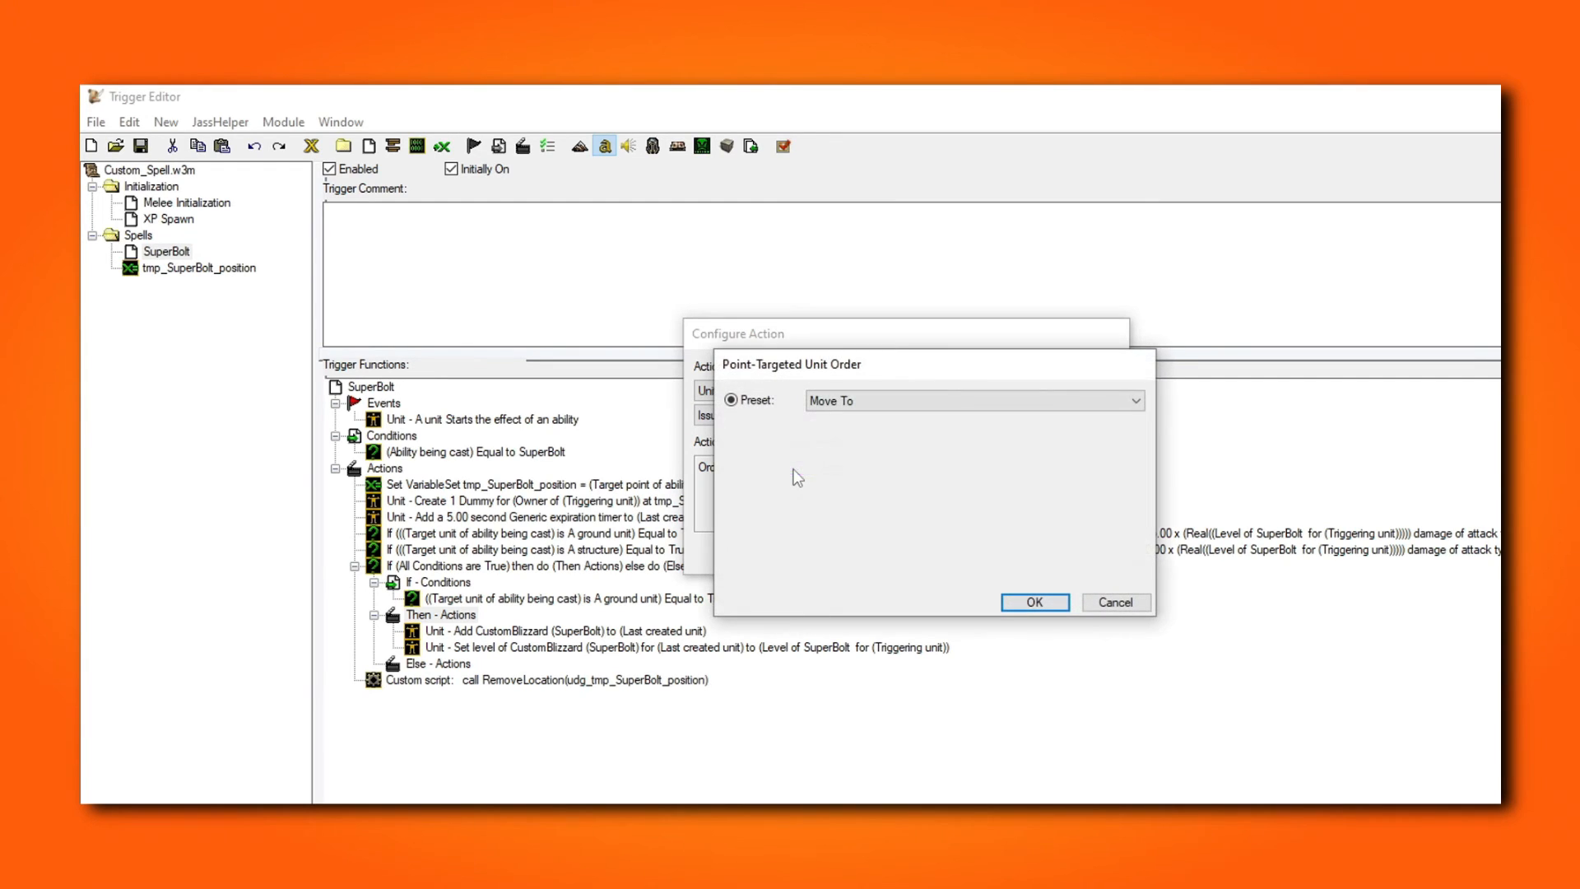
left_click(1006, 402)
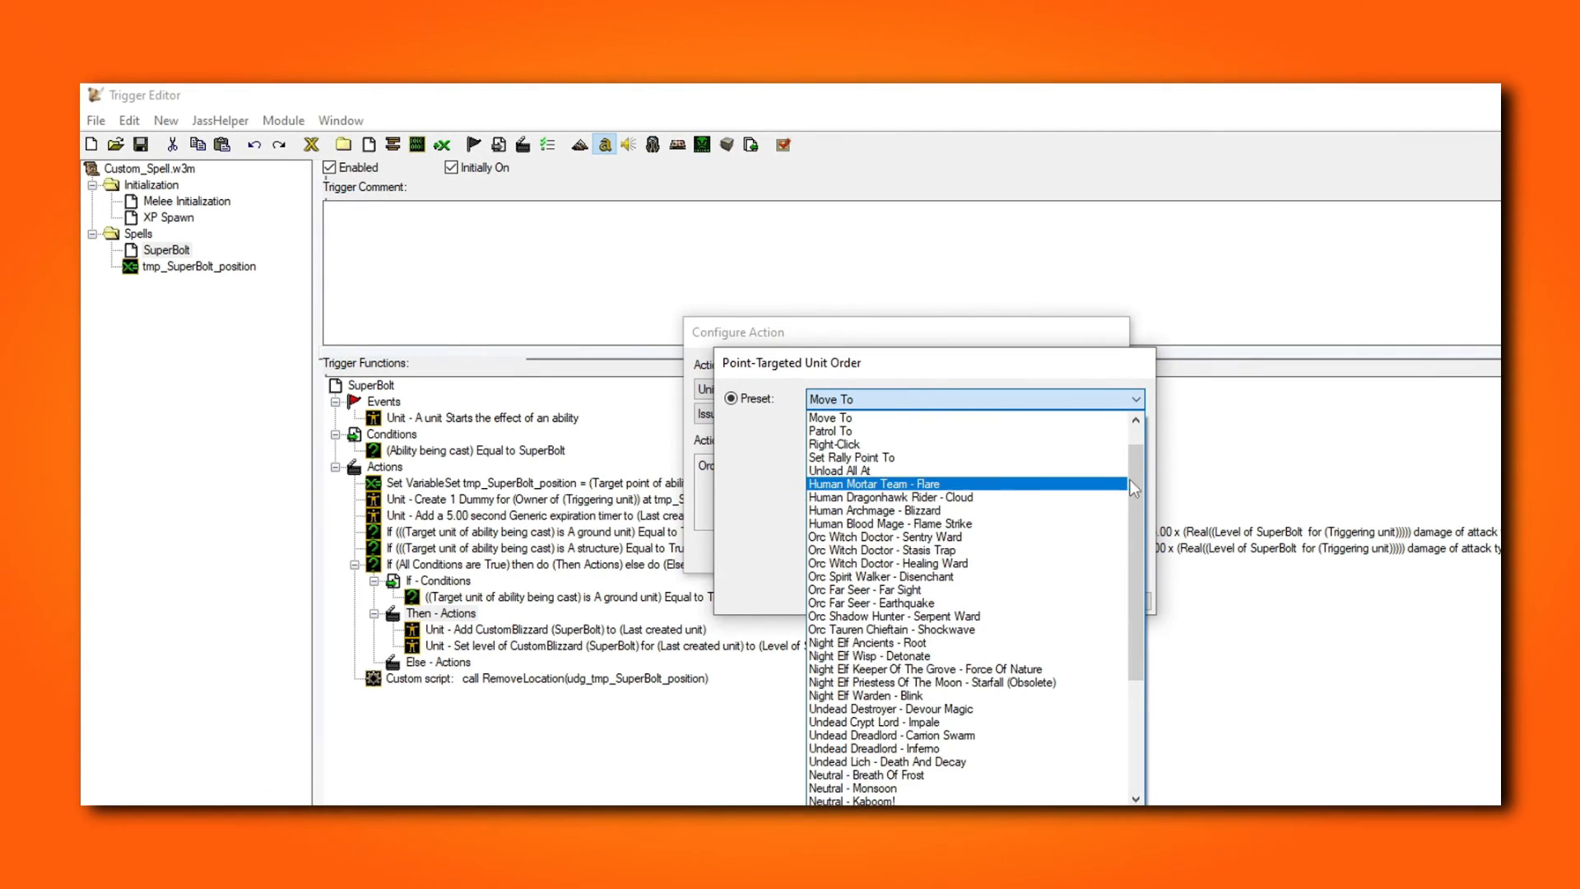
left_click_drag(1134, 480, 1131, 593)
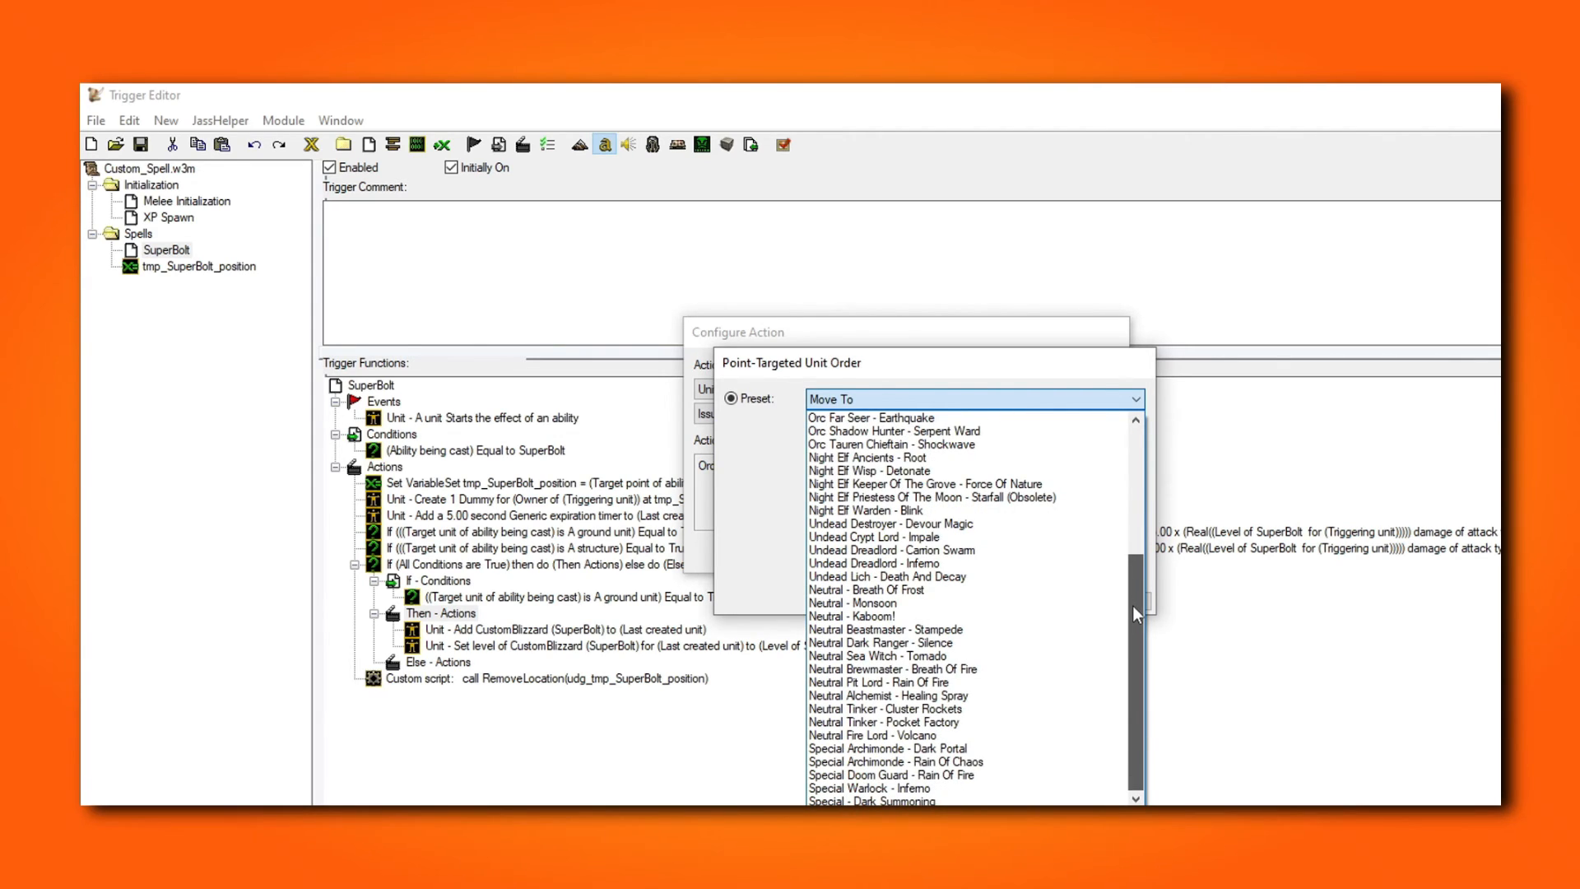
left_click_drag(1133, 595, 1137, 468)
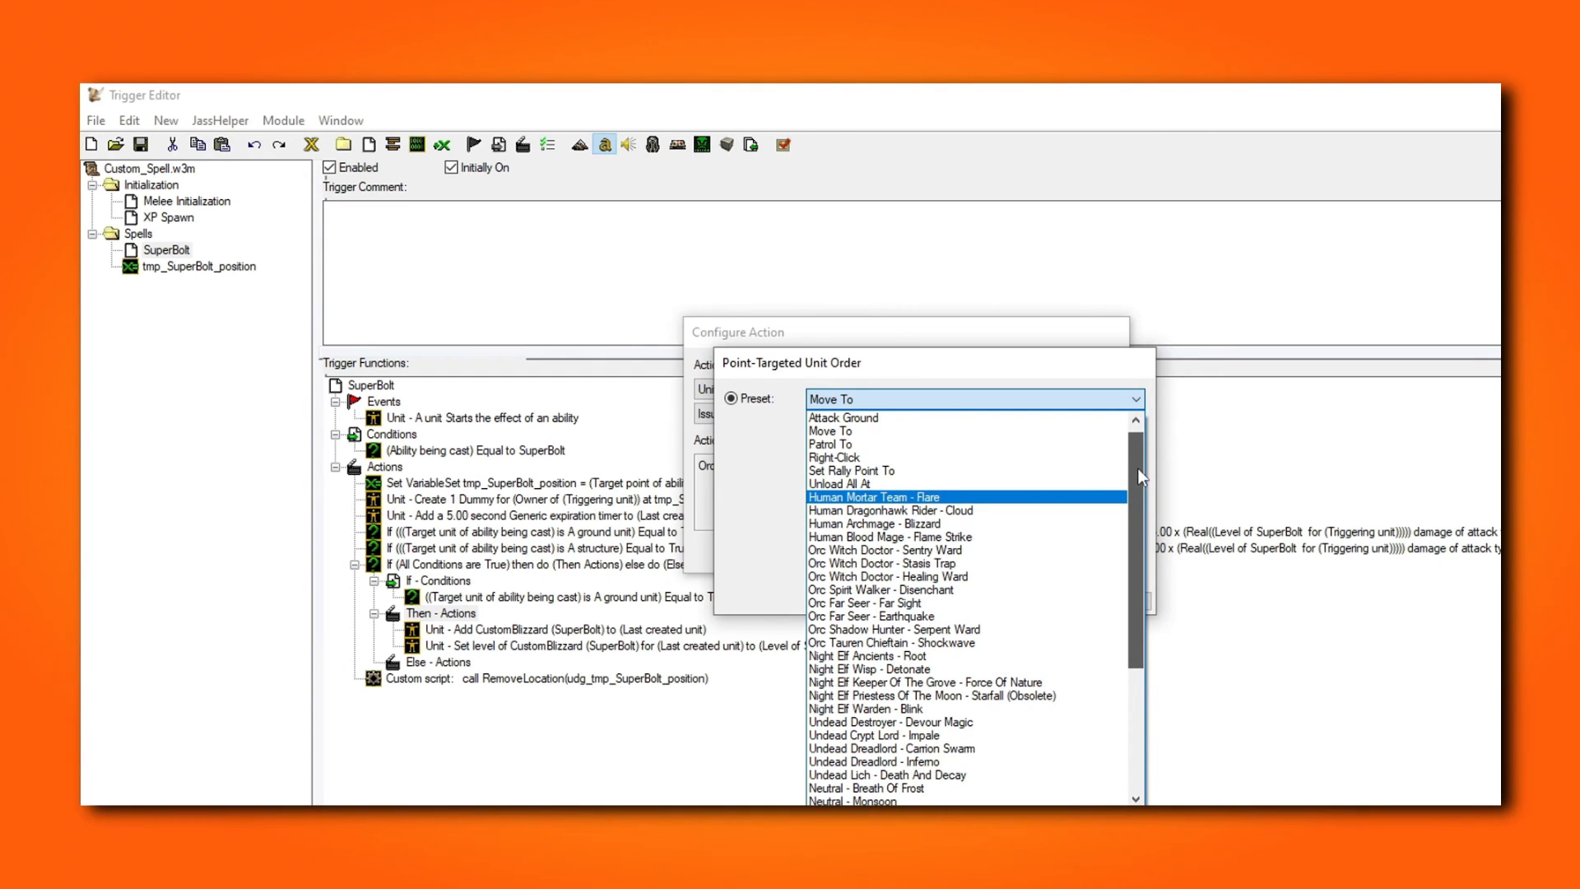
left_click(986, 523)
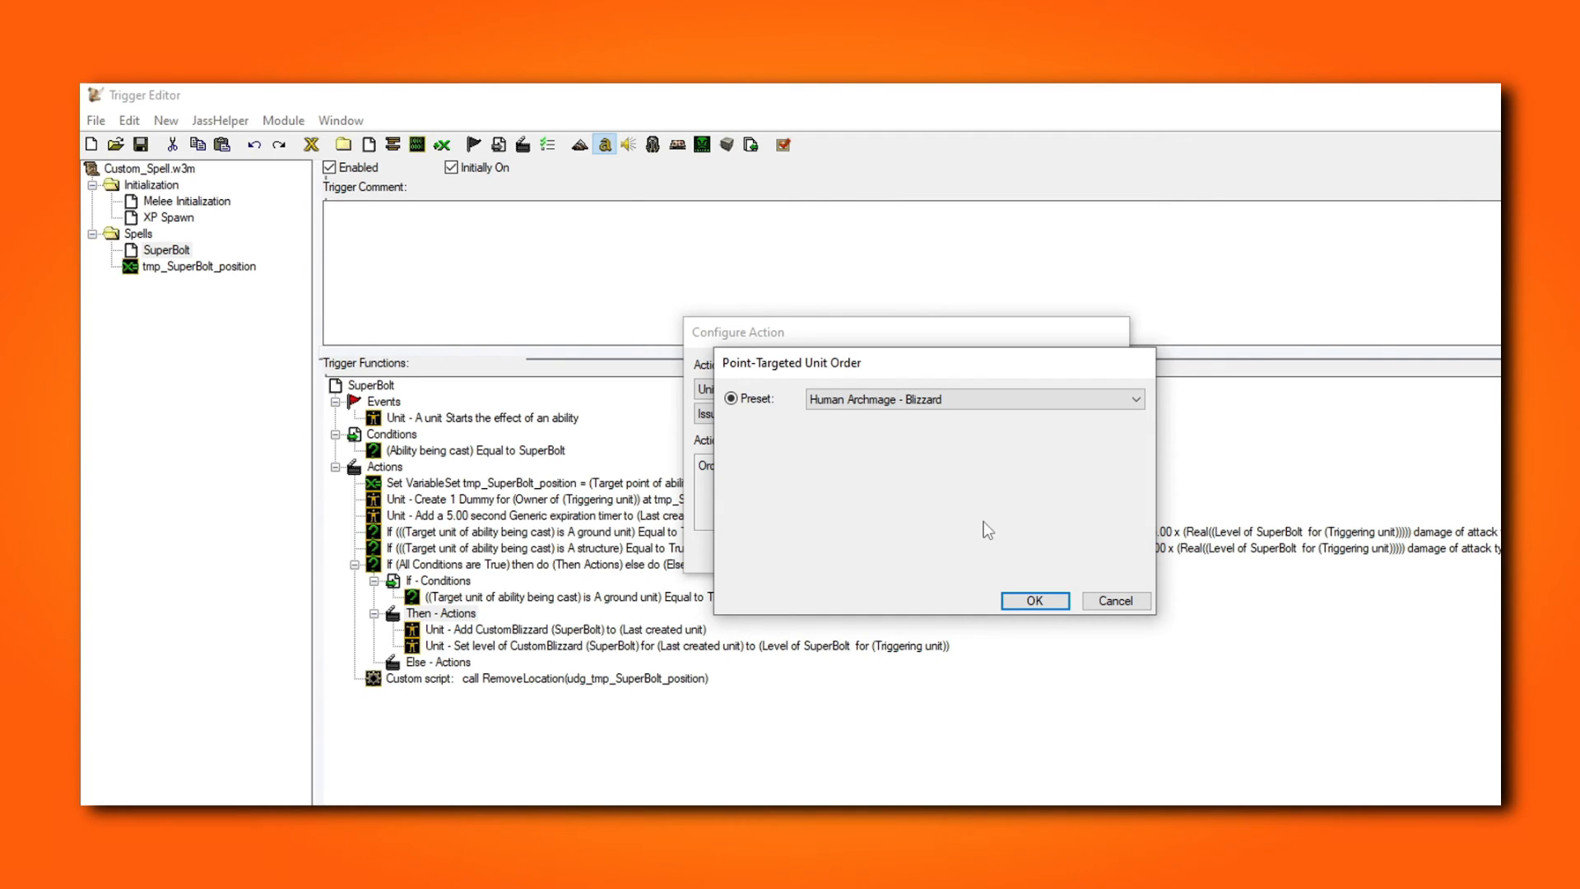
left_click(1028, 600)
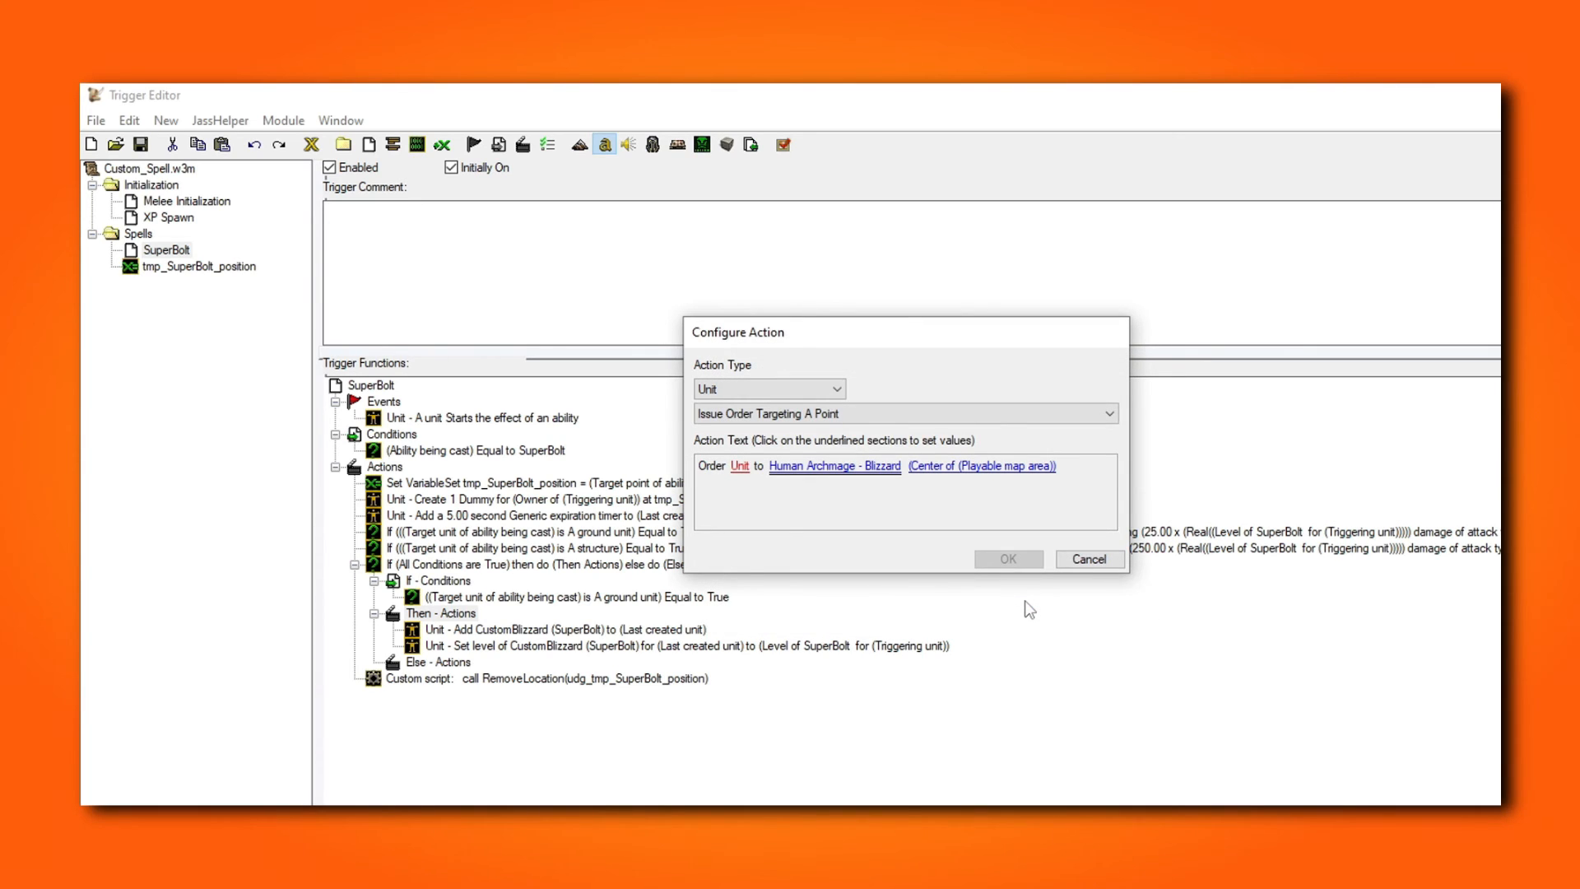
Step: Set the unit receiving the Blizzard order to Last Created Unit
left_click(741, 466)
left_click(1059, 449)
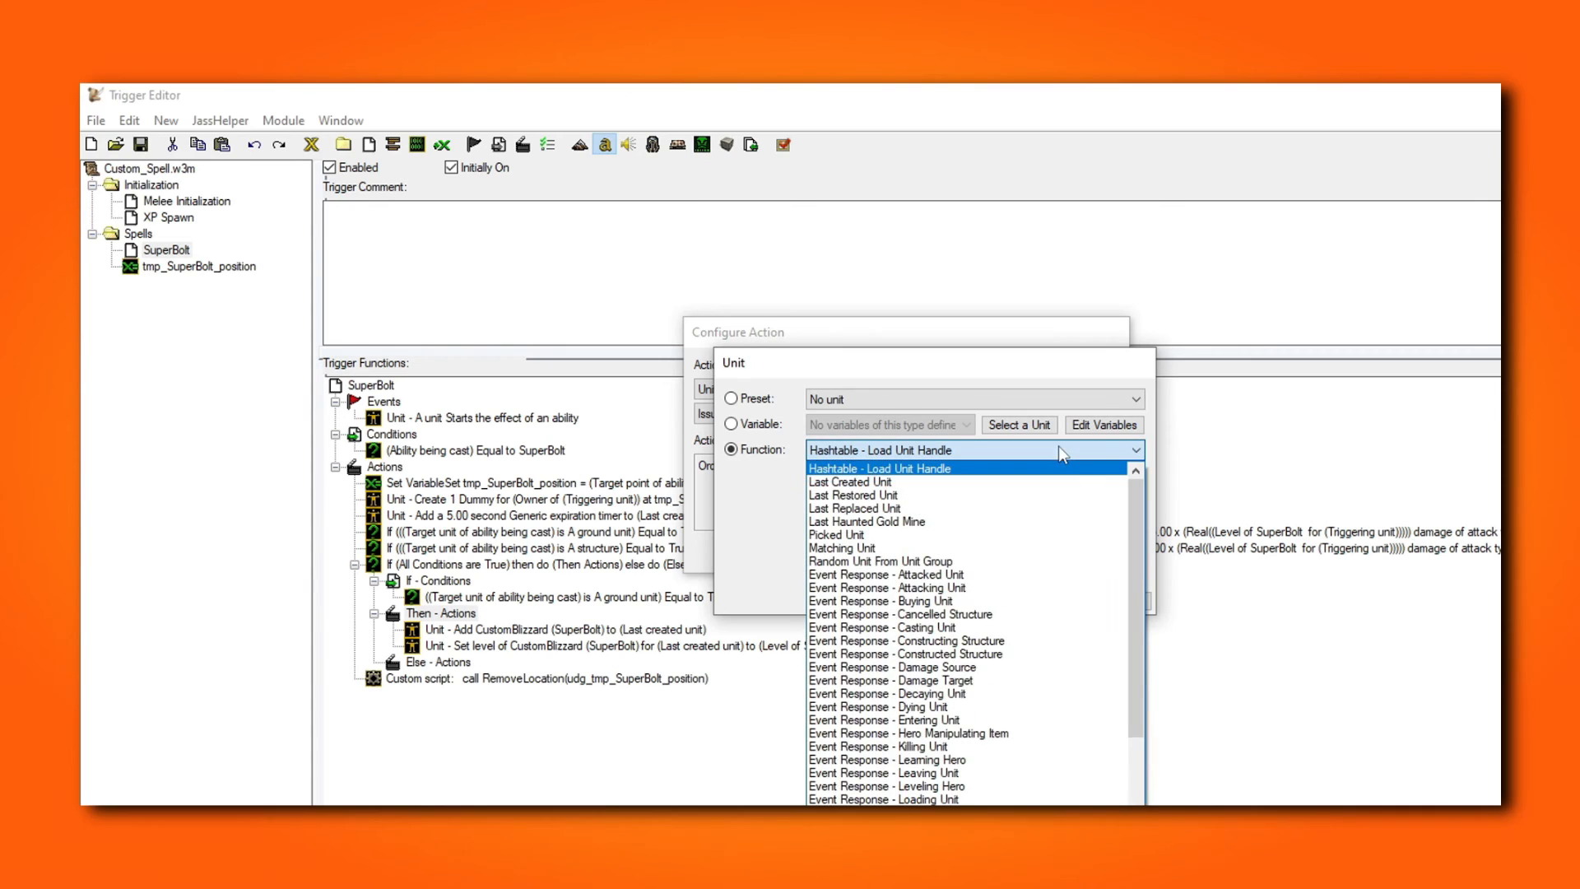
left_click(1097, 485)
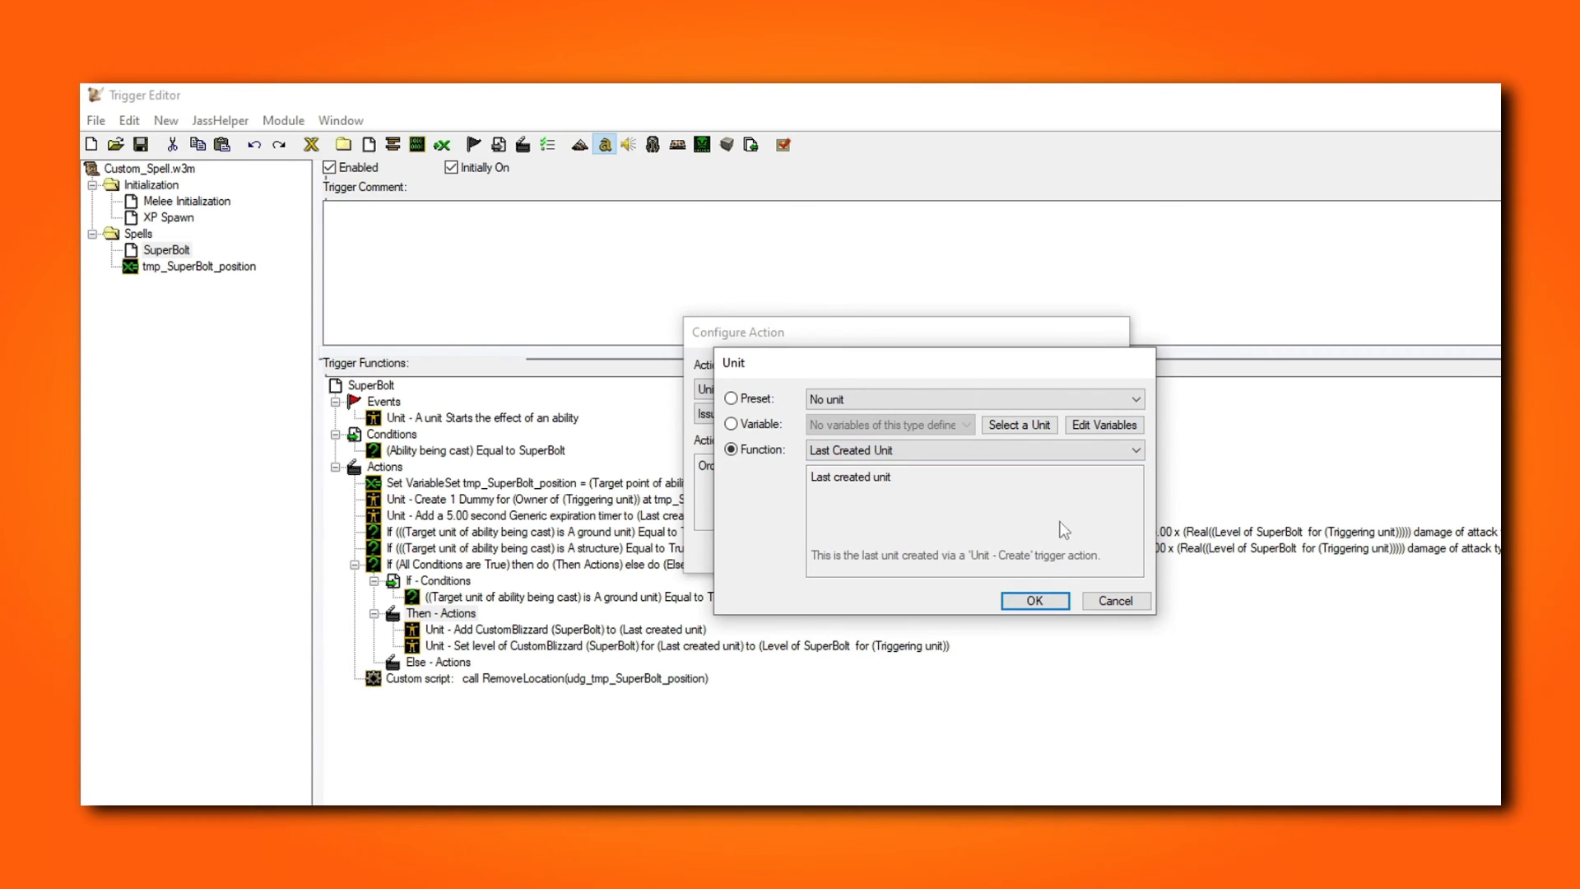
left_click(1040, 594)
Step: Target the order at the variable tmp_SuperBolt_position, and move the accepted action to the end of the Then - Actions
left_click(823, 486)
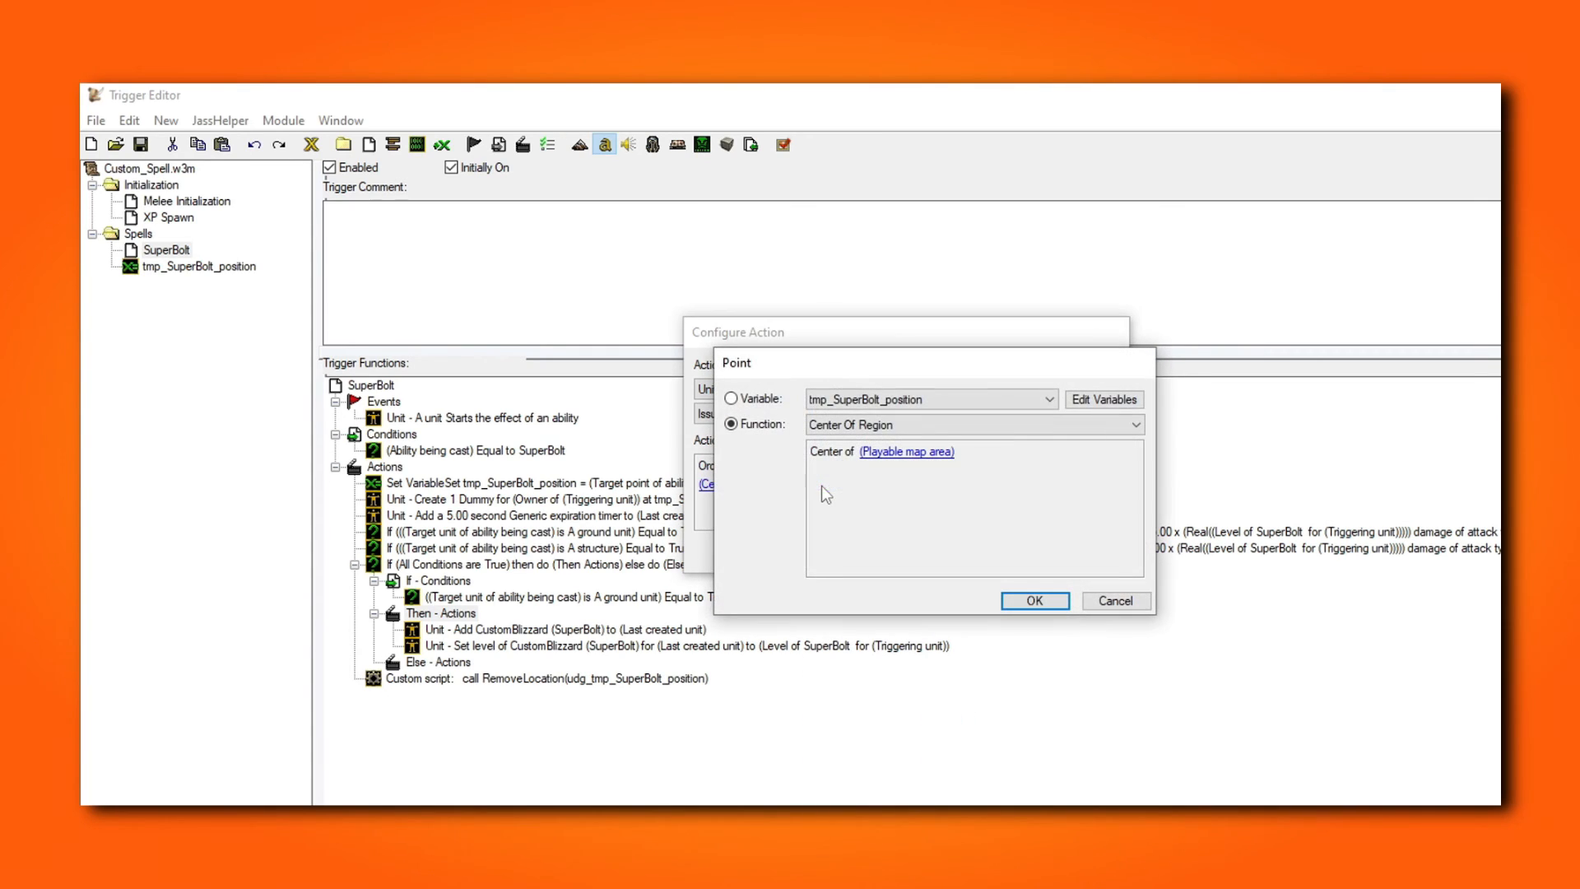
left_click(758, 400)
left_click(1045, 600)
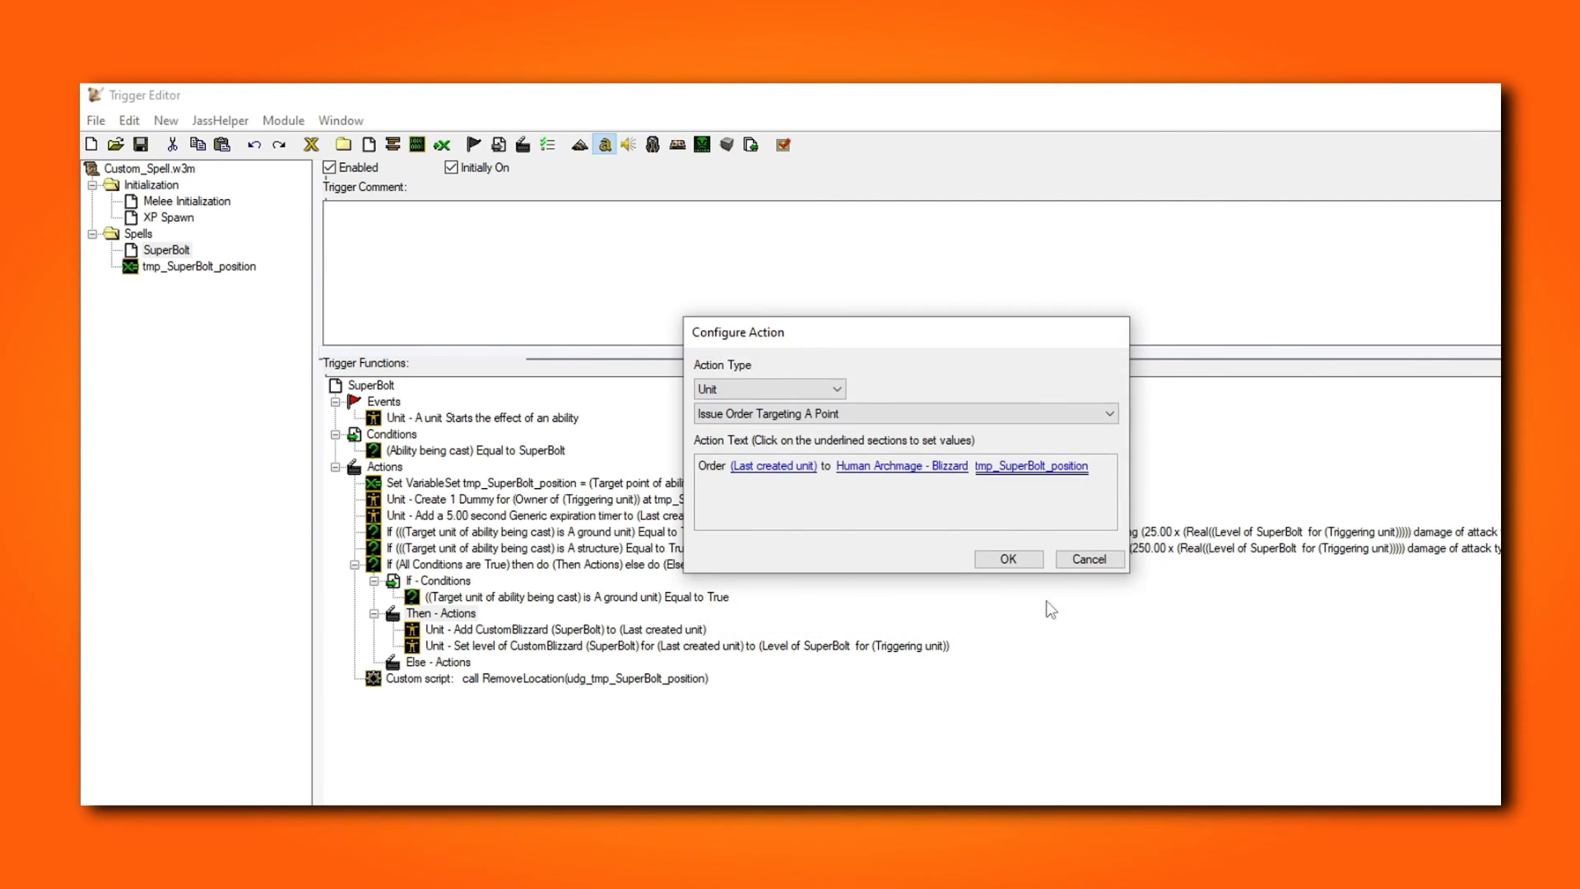
left_click(1009, 560)
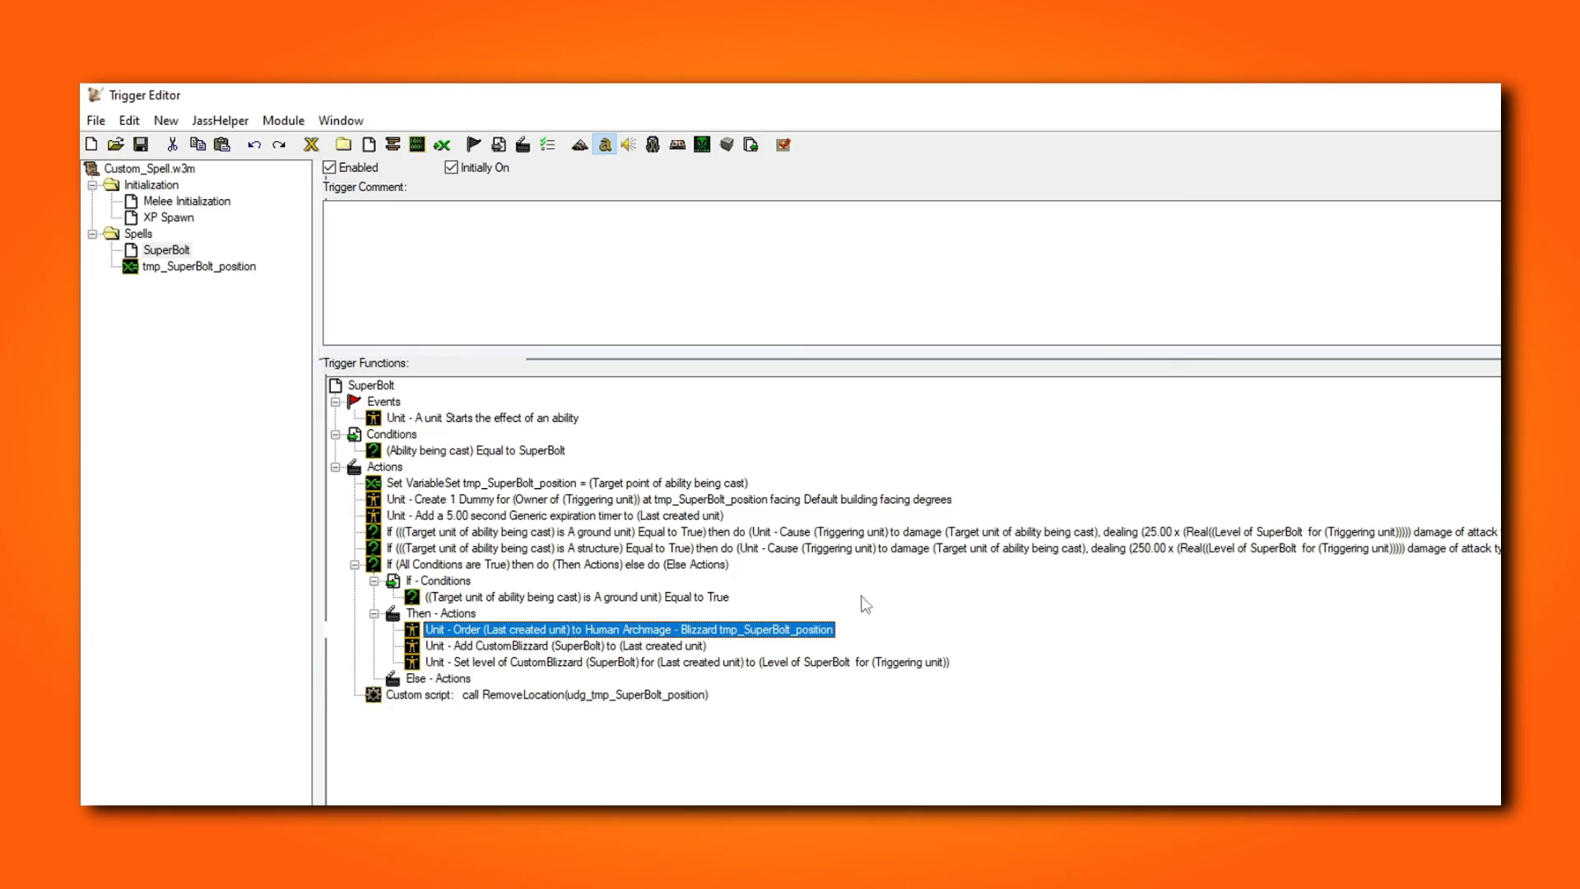
left_click_drag(772, 634, 759, 671)
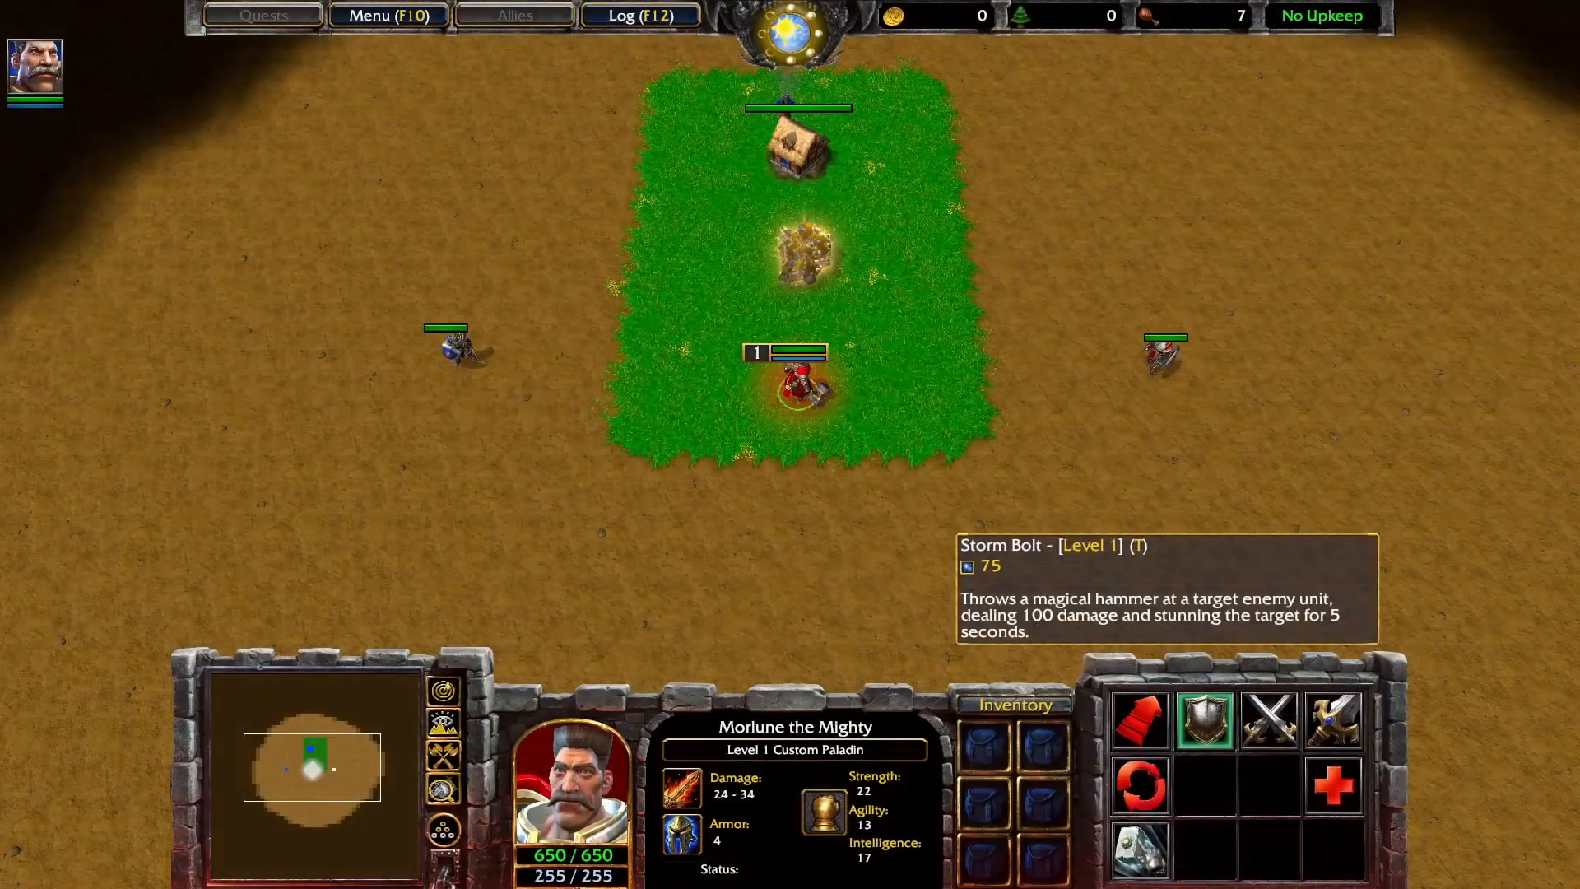
Step: In the running Warcraft III test map, cast the hero's Storm Bolt on the enemy ground unit west of the grass patch
left_click(1207, 718)
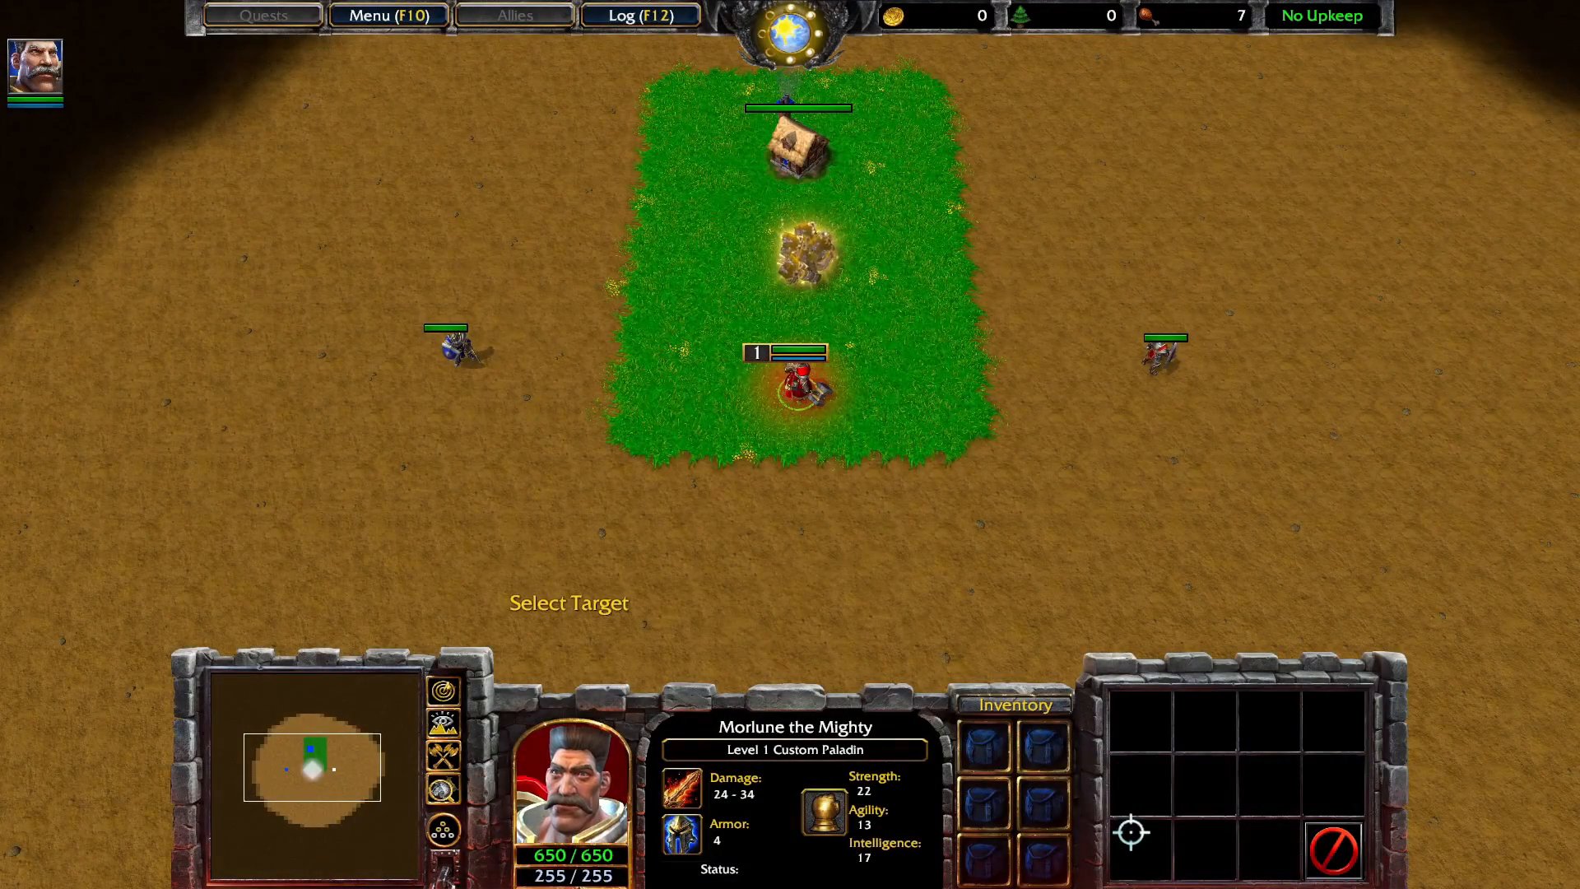
left_click(457, 349)
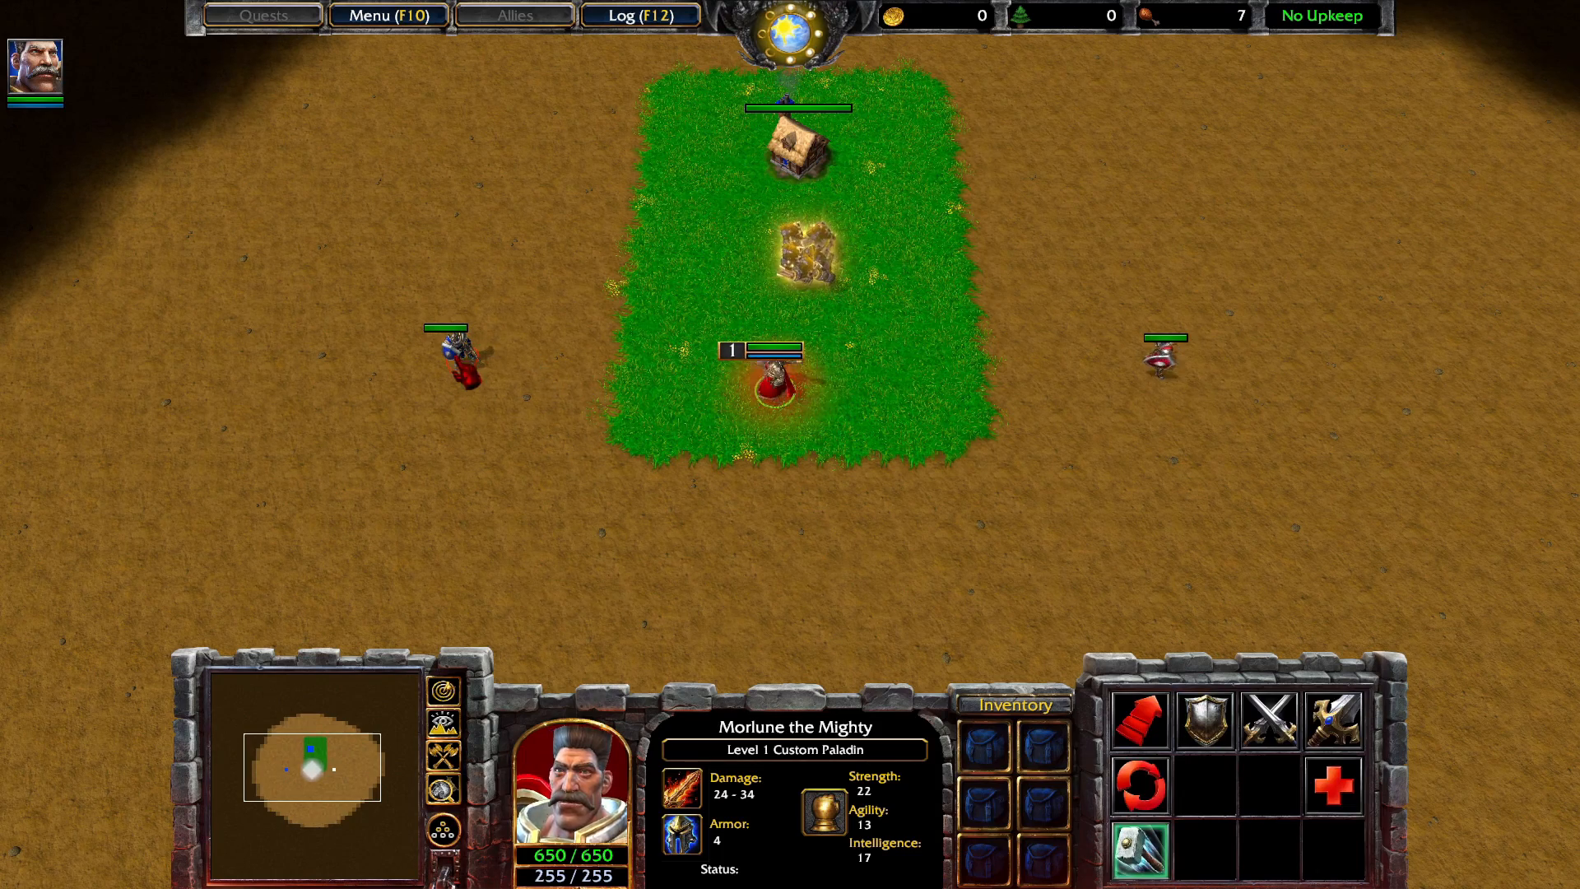